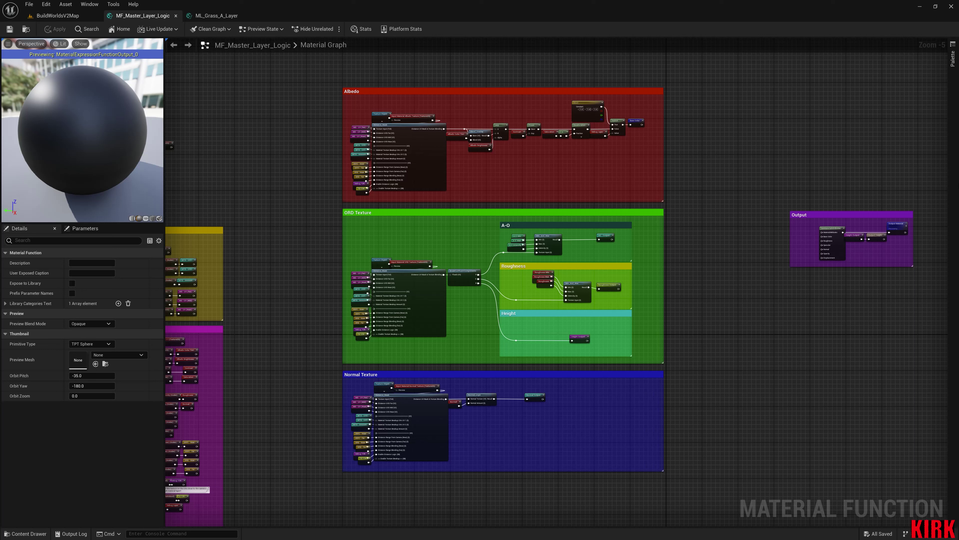
Move the Material UVs and Material Options comment groups, with the loose input nodes below them, slightly up in the graph
{"action": "right_click_drag", "start_coordinate": [695, 334], "coordinate": [864, 184]}
{"action": "right_click_drag", "start_coordinate": [499, 286], "coordinate": [551, 345]}
{"action": "left_click_drag", "start_coordinate": [483, 116], "coordinate": [294, 500]}
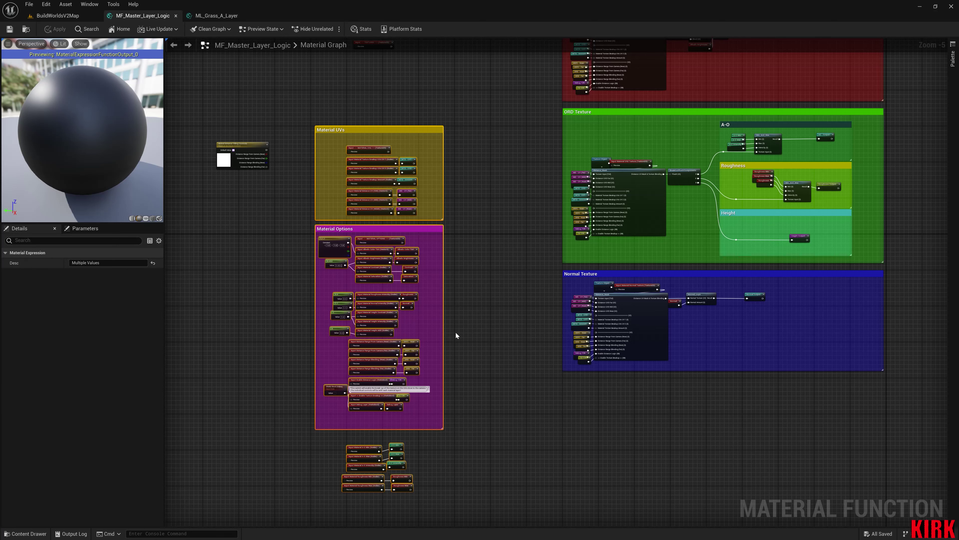
{"action": "left_click", "coordinate": [484, 328]}
{"action": "right_click_drag", "start_coordinate": [484, 328], "coordinate": [420, 284]}
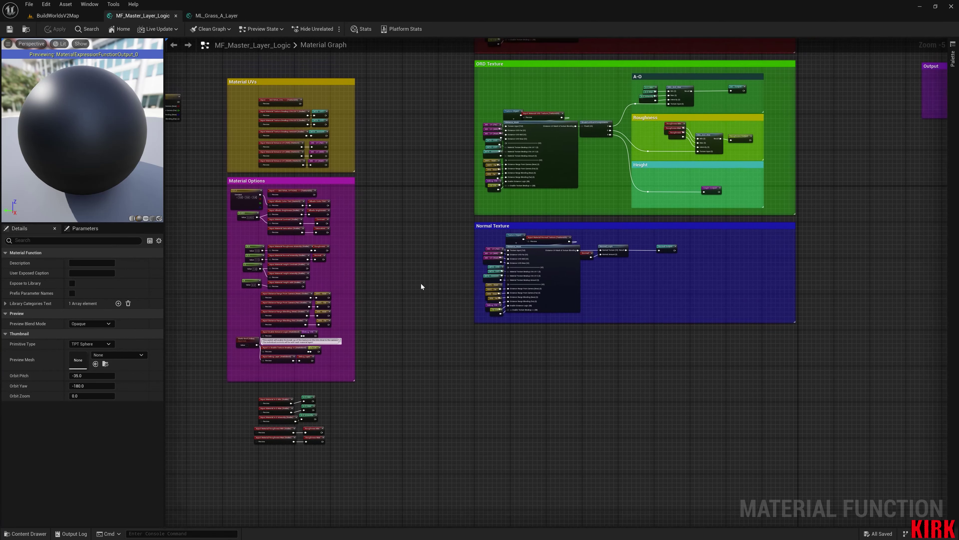
{"action": "scroll", "coordinate": [403, 295], "scroll_direction": "down", "scroll_amount": 2}
{"action": "left_click_drag", "start_coordinate": [426, 151], "coordinate": [309, 397]}
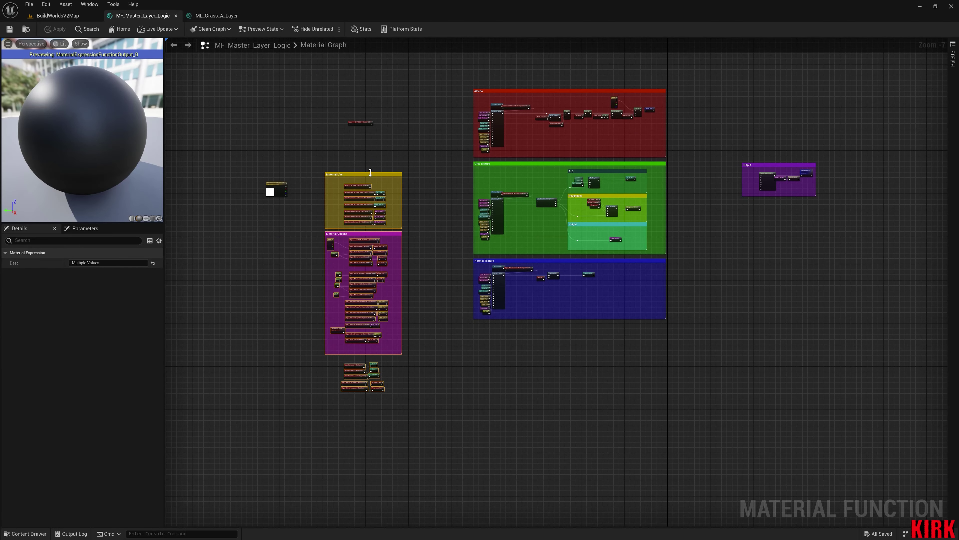
{"action": "left_click_drag", "start_coordinate": [371, 174], "coordinate": [365, 143]}
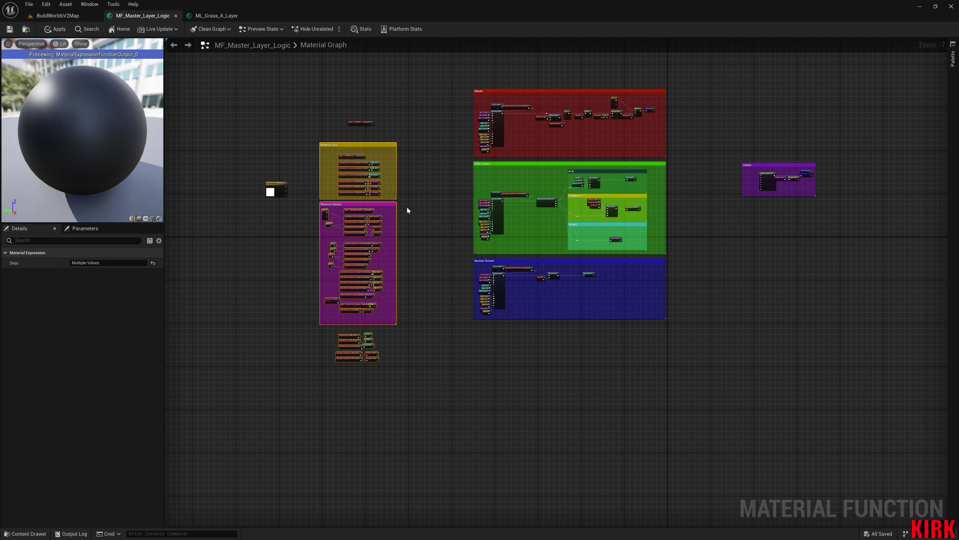
{"action": "left_click", "coordinate": [447, 244]}
{"action": "right_click_drag", "start_coordinate": [447, 244], "coordinate": [393, 304]}
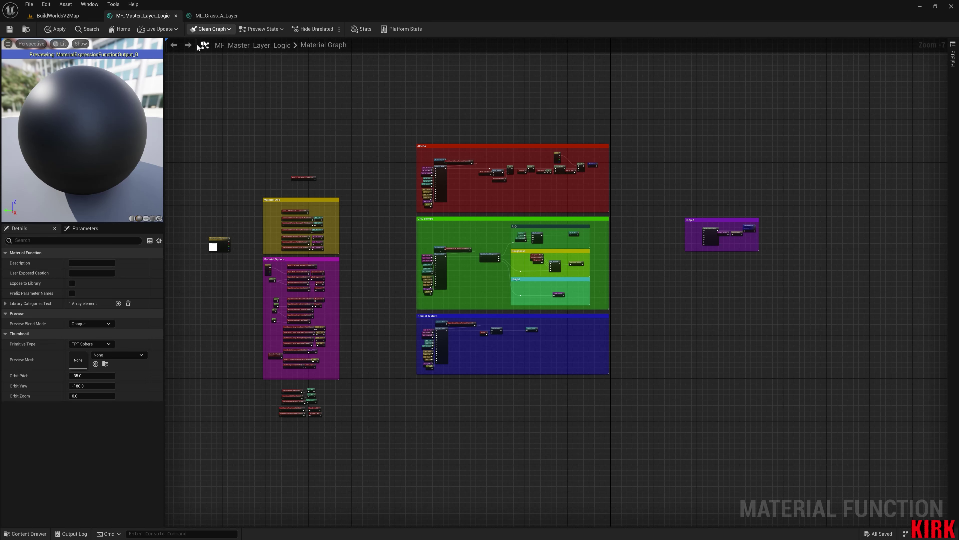
Move the Normal Output node further right in the Normal Texture group to make room after the Normal_Logic node
{"action": "right_click_drag", "start_coordinate": [675, 342], "coordinate": [642, 306]}
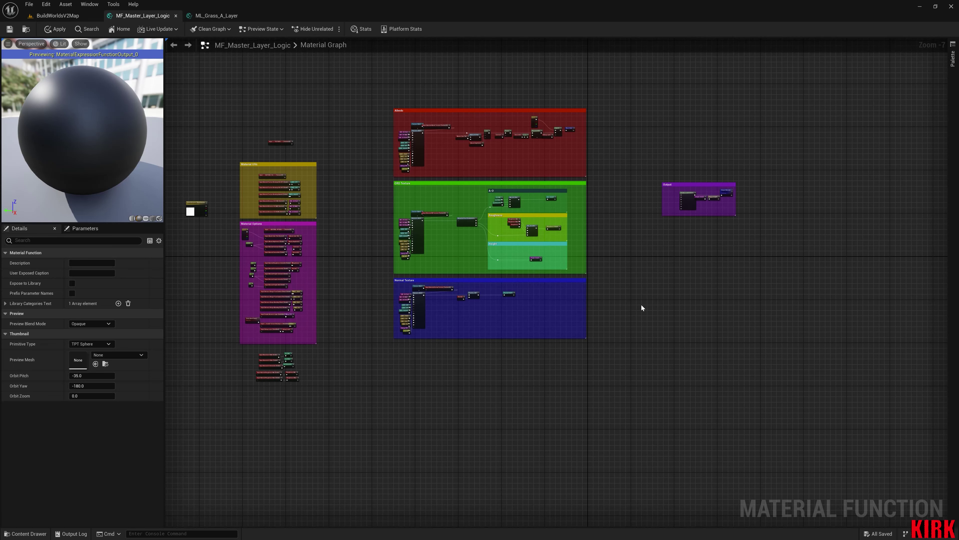
{"action": "mouse_move", "coordinate": [501, 326]}
{"action": "right_mouse_down"}
{"action": "mouse_move", "coordinate": [535, 325]}
{"action": "mouse_move", "coordinate": [499, 330]}
{"action": "right_mouse_up"}
{"action": "scroll", "coordinate": [508, 321], "scroll_direction": "up", "scroll_amount": 2}
{"action": "scroll", "coordinate": [493, 327], "scroll_direction": "up", "scroll_amount": 2}
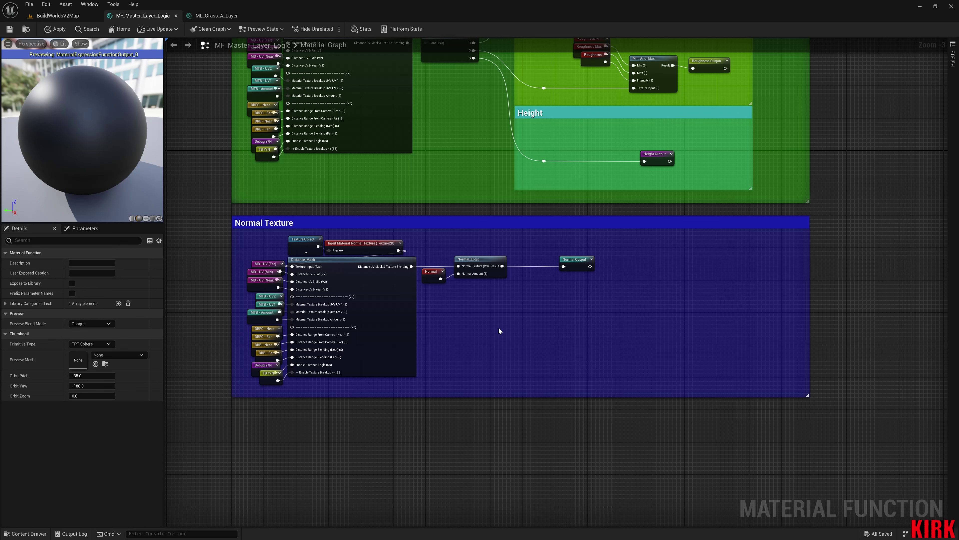
{"action": "right_click_drag", "start_coordinate": [551, 307], "coordinate": [480, 318]}
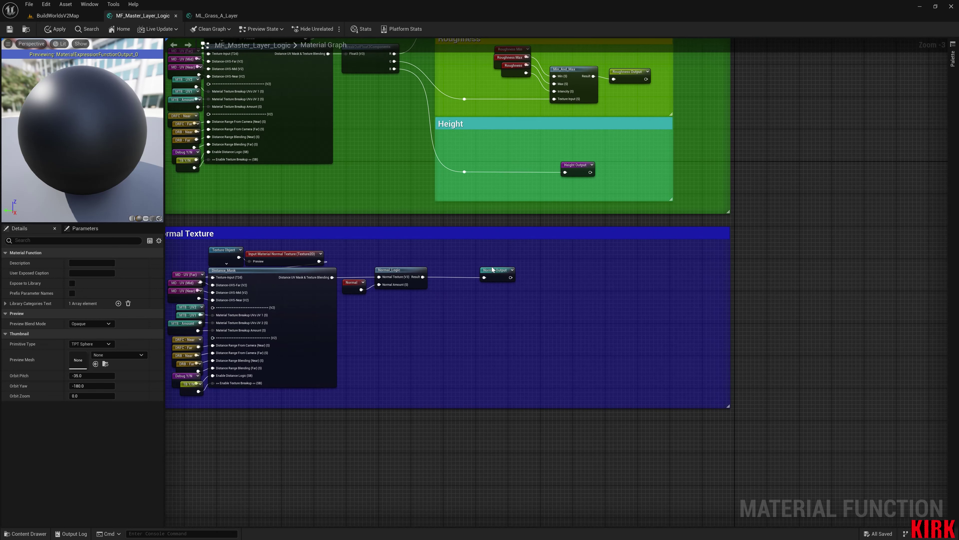
{"action": "left_click_drag", "start_coordinate": [493, 269], "coordinate": [613, 270]}
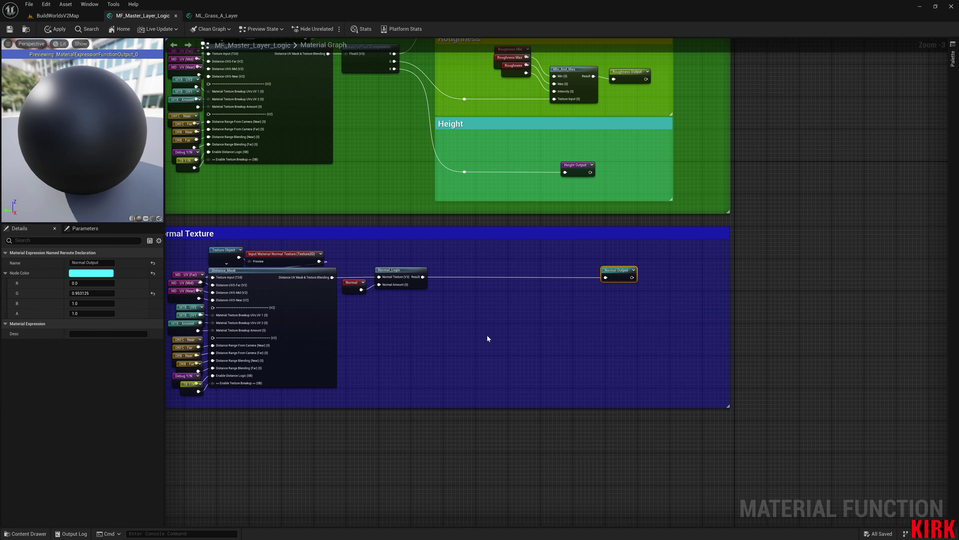
{"action": "left_click", "coordinate": [489, 338]}
{"action": "right_click_drag", "start_coordinate": [507, 340], "coordinate": [599, 328]}
{"action": "left_click_drag", "start_coordinate": [657, 241], "coordinate": [533, 370]}
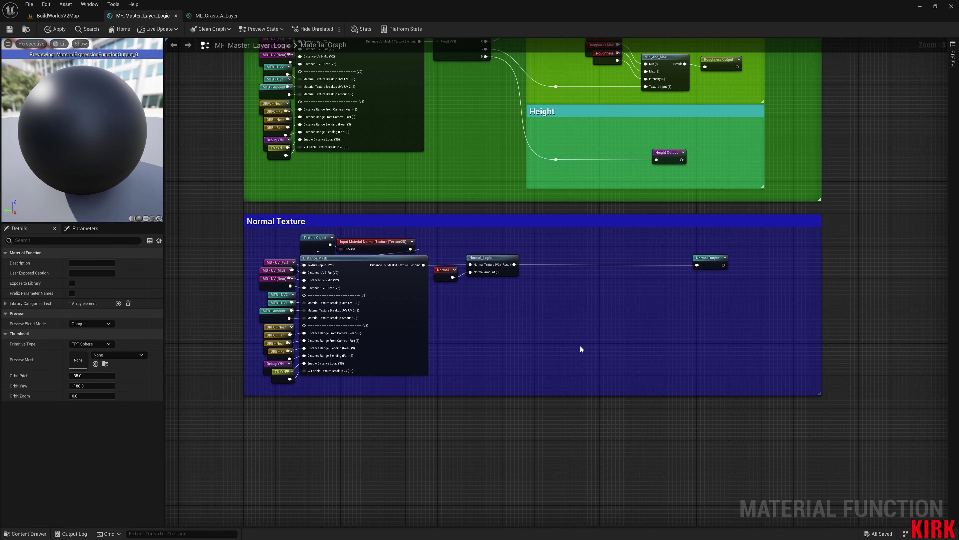
Create a new Material Function named DetailNormal_Logic in the Landscape-Shader Functions folder of BuildWorldsV2Map's project
{"action": "left_click", "coordinate": [58, 16]}
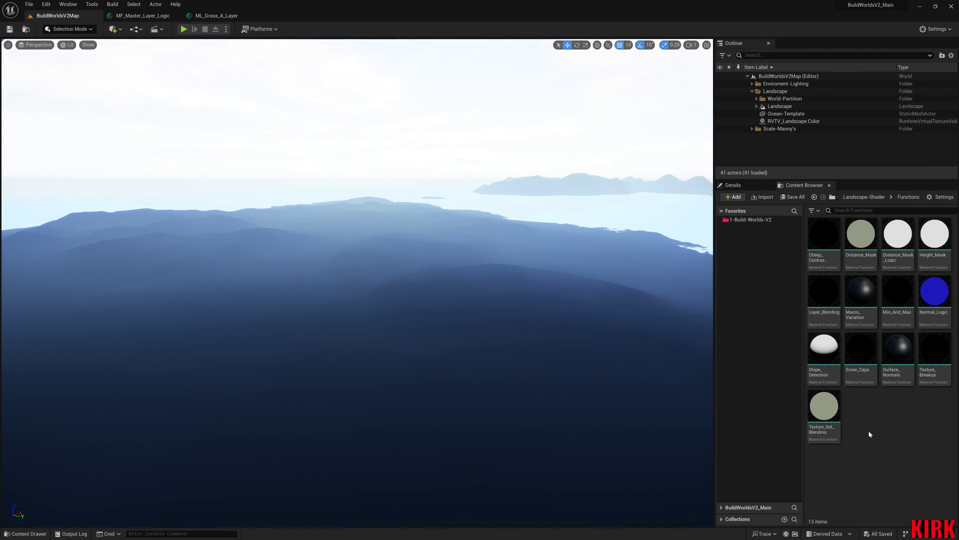
{"action": "right_click", "coordinate": [871, 416]}
{"action": "mouse_move", "coordinate": [802, 348]}
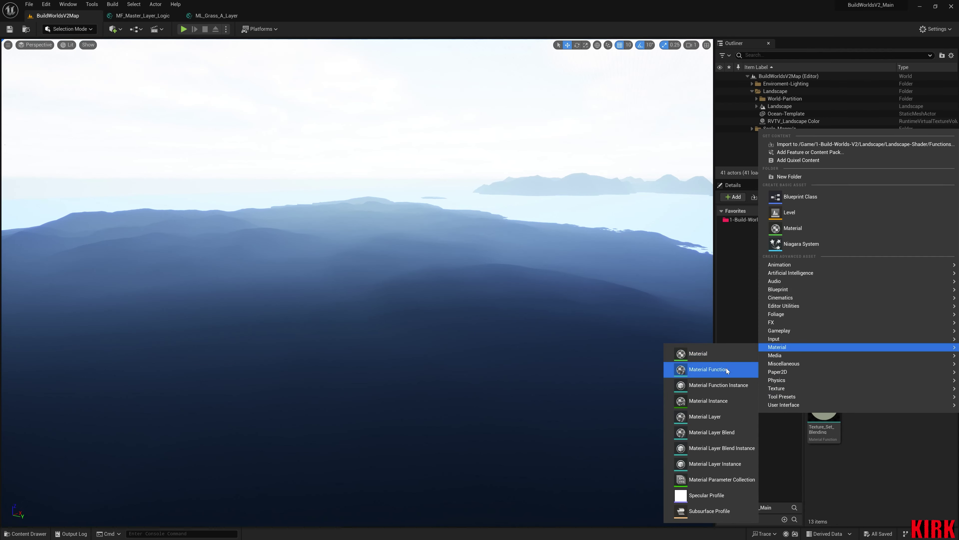
{"action": "left_click", "coordinate": [714, 370]}
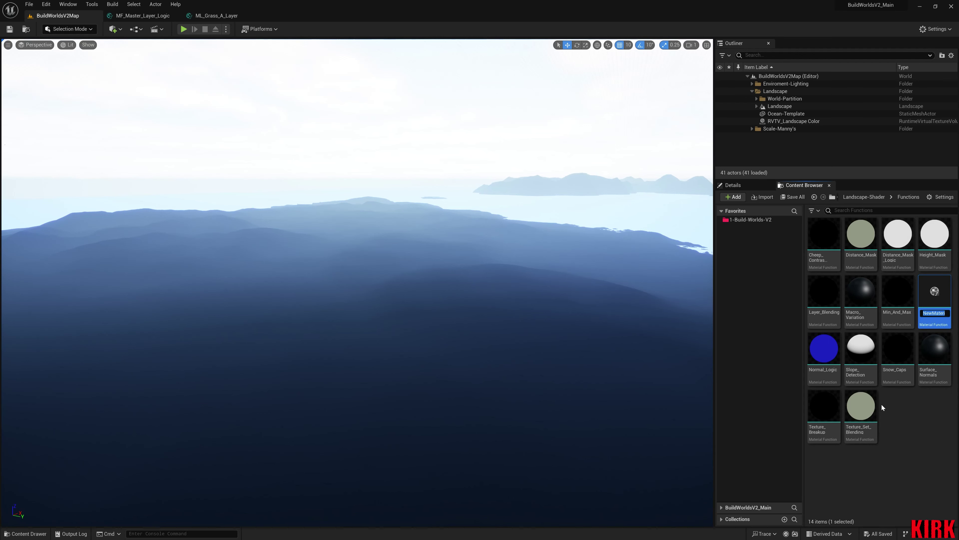
{"action": "type", "text": "Detail"}
{"action": "type", "text": "Normal"}
{"action": "type", "text": "_Logic"}
{"action": "key", "text": "Return"}
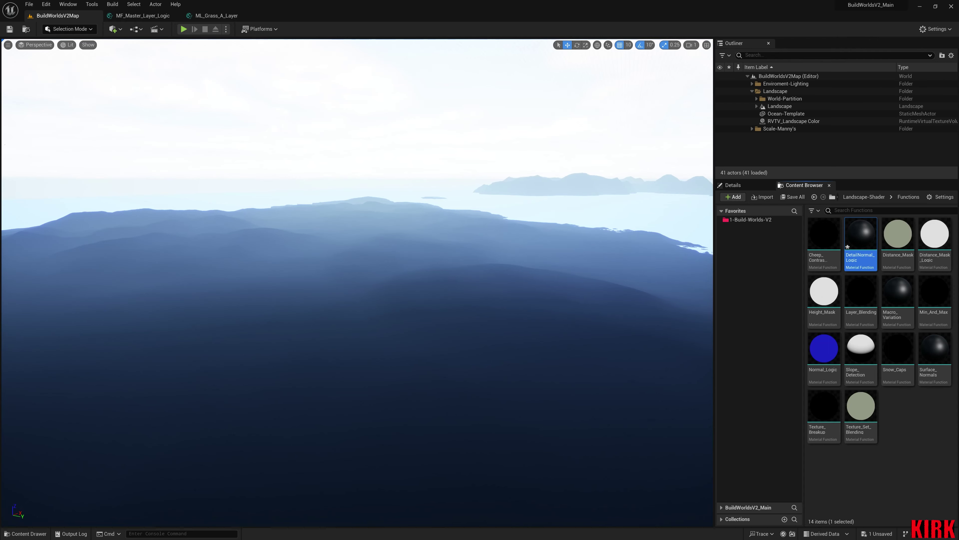
Open and save the DetailNormal_Logic function, and widen its editor window with the stats hidden
{"action": "right_click_drag", "start_coordinate": [746, 372], "coordinate": [752, 373]}
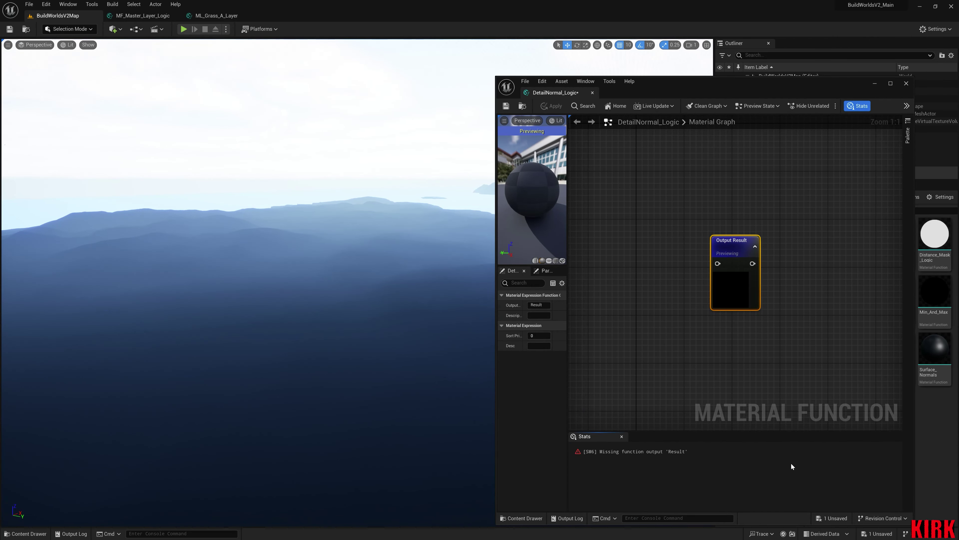
{"action": "left_click_drag", "start_coordinate": [792, 83], "coordinate": [602, 59]}
{"action": "key", "text": "ctrl+s"}
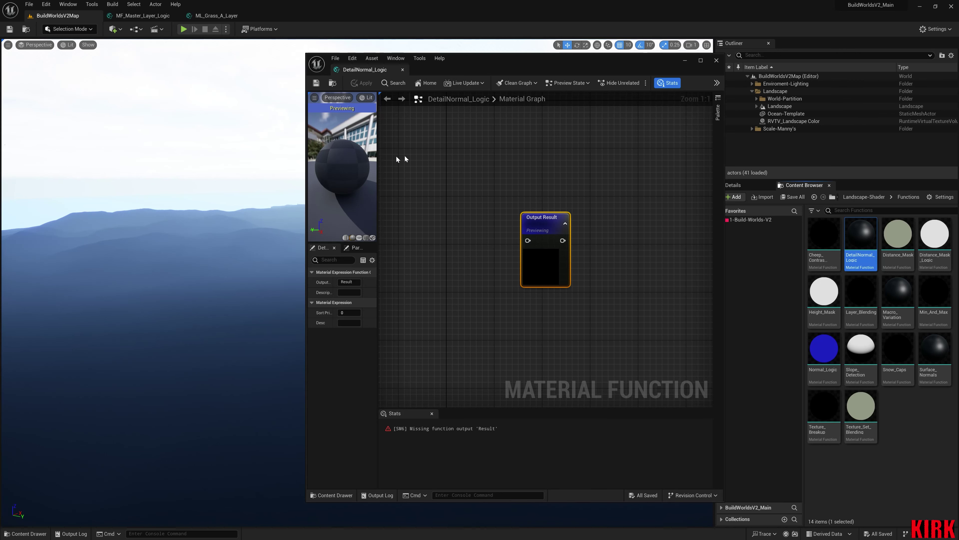
{"action": "left_click_drag", "start_coordinate": [306, 167], "coordinate": [96, 167]}
{"action": "left_click", "coordinate": [457, 83]}
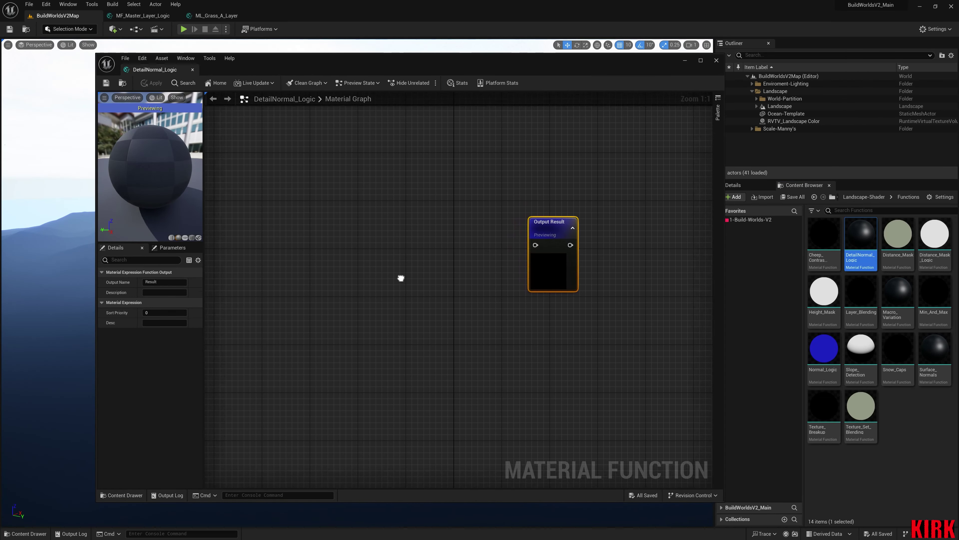
Add a Texture Sample node and place it to the left of the Output Result node
{"action": "left_click", "coordinate": [362, 271]}
{"action": "left_click_drag", "start_coordinate": [413, 279], "coordinate": [394, 222]}
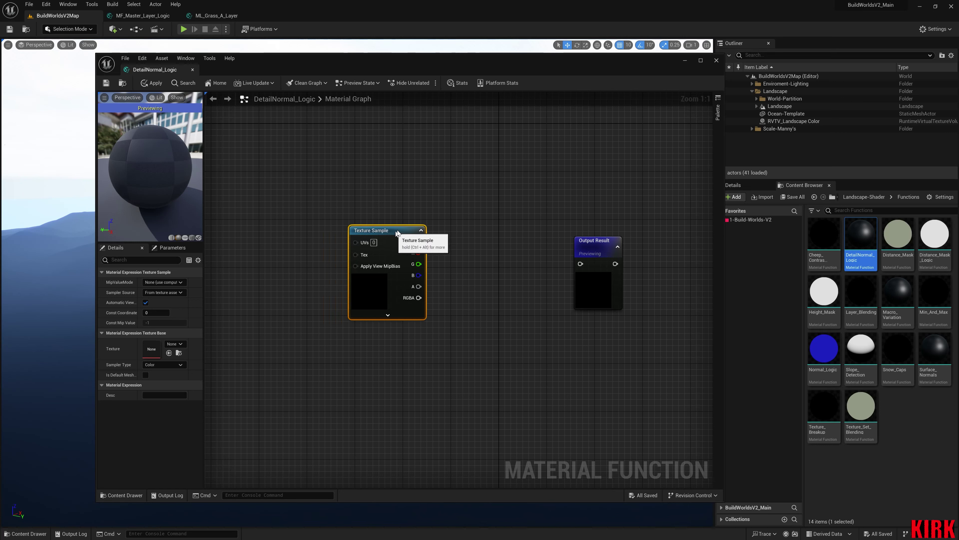
{"action": "right_click_drag", "start_coordinate": [316, 311], "coordinate": [373, 325]}
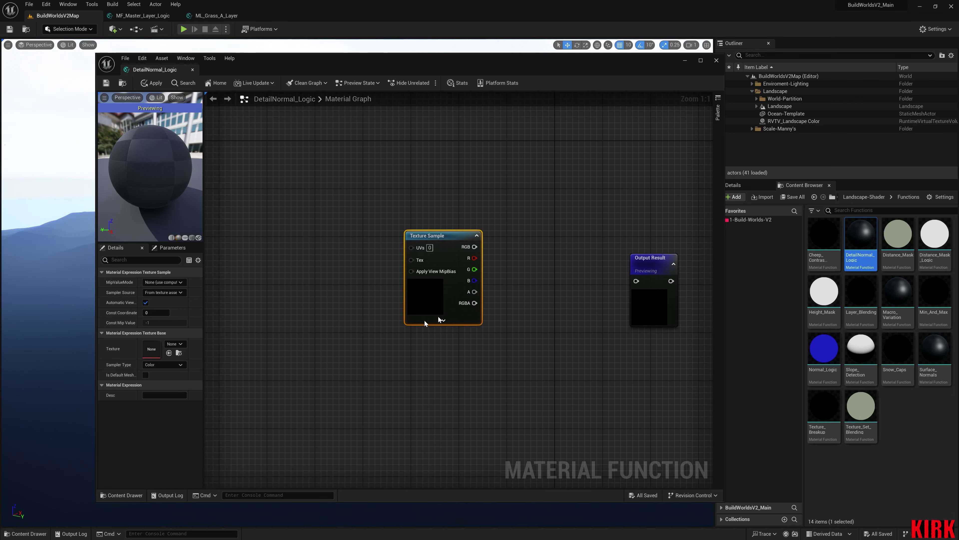
{"action": "left_click_drag", "start_coordinate": [455, 242], "coordinate": [412, 261]}
{"action": "right_click_drag", "start_coordinate": [349, 288], "coordinate": [488, 279]}
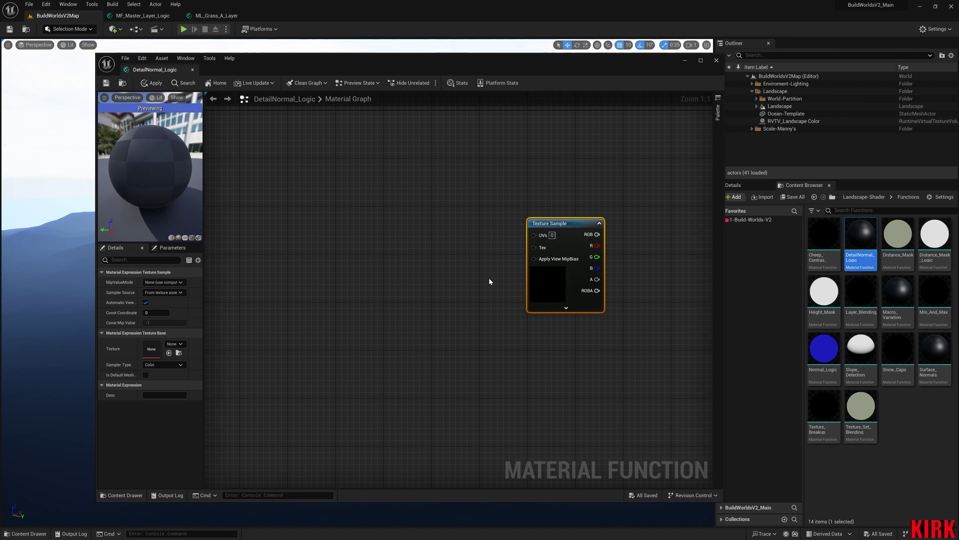
Add a FunctionInput node feeding the Texture Sample's Tex input and place it to the left of the sample
{"action": "left_click_drag", "start_coordinate": [532, 248], "coordinate": [425, 286]}
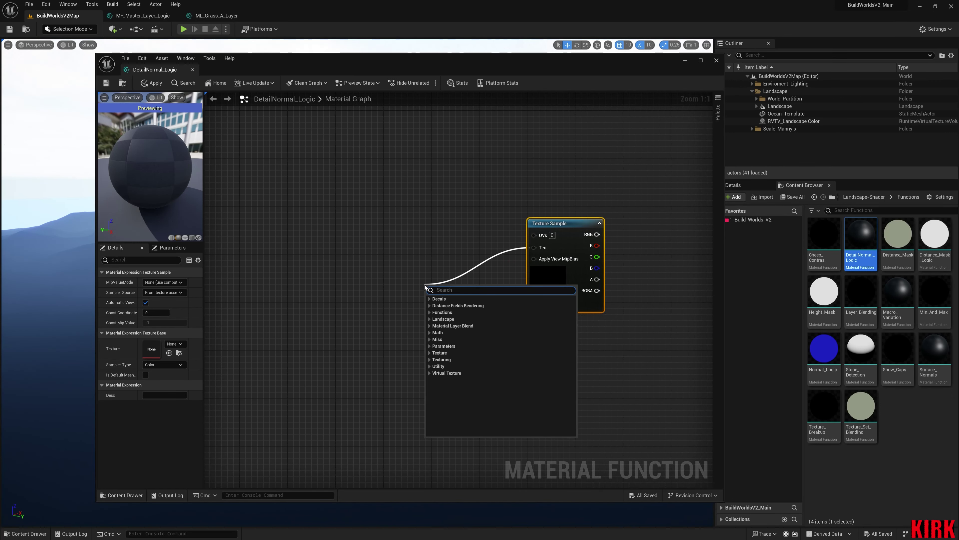
{"action": "type", "text": "input"}
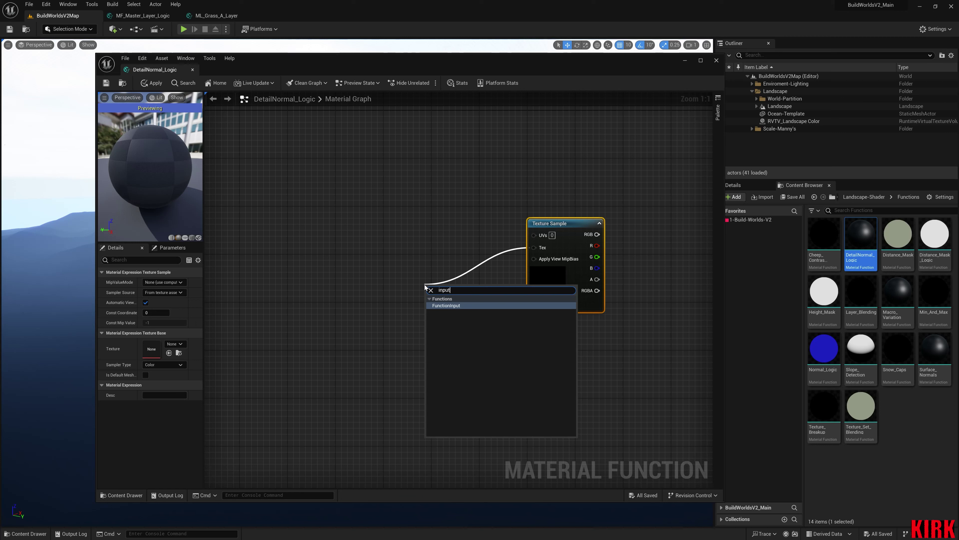
{"action": "key", "text": "Return"}
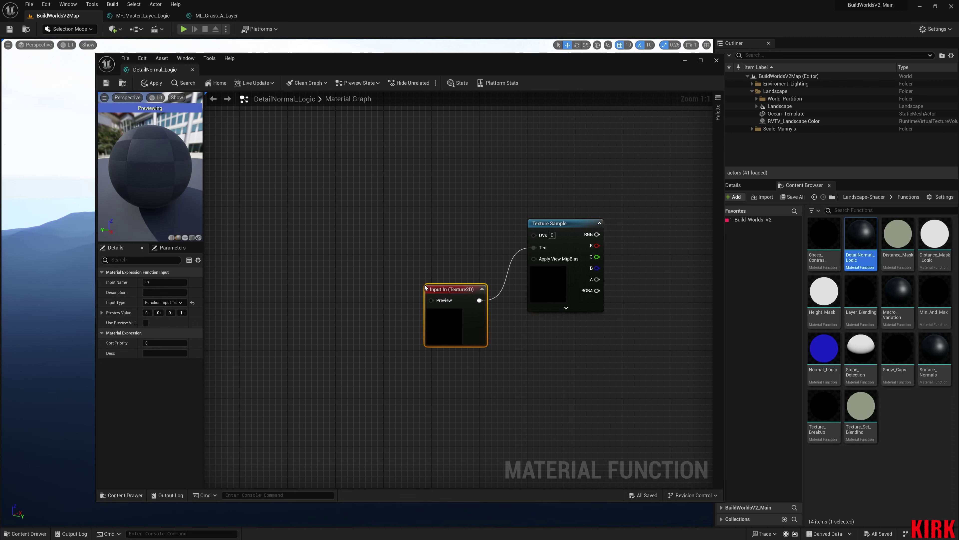
{"action": "left_click_drag", "start_coordinate": [473, 289], "coordinate": [396, 241]}
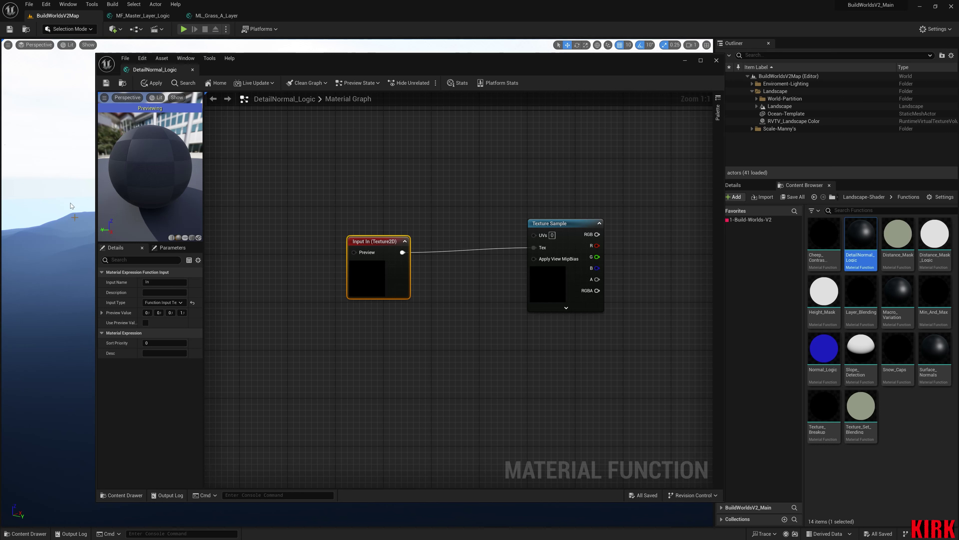
{"action": "left_click_drag", "start_coordinate": [353, 271], "coordinate": [365, 283]}
Name the function input "Detail Normal Texture", collapse its preview and reposition it left of the Texture Sample
{"action": "left_click", "coordinate": [154, 282]}
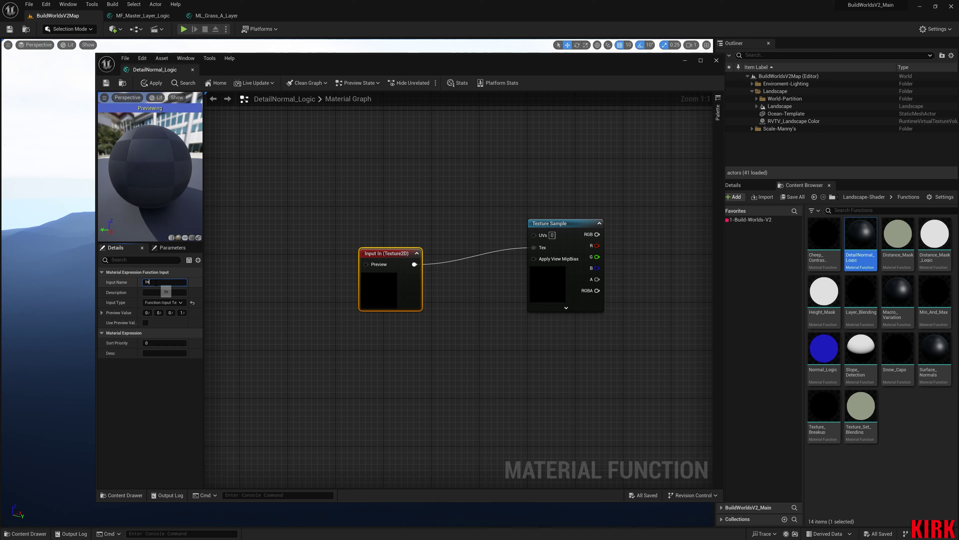
{"action": "type", "text": "D"}
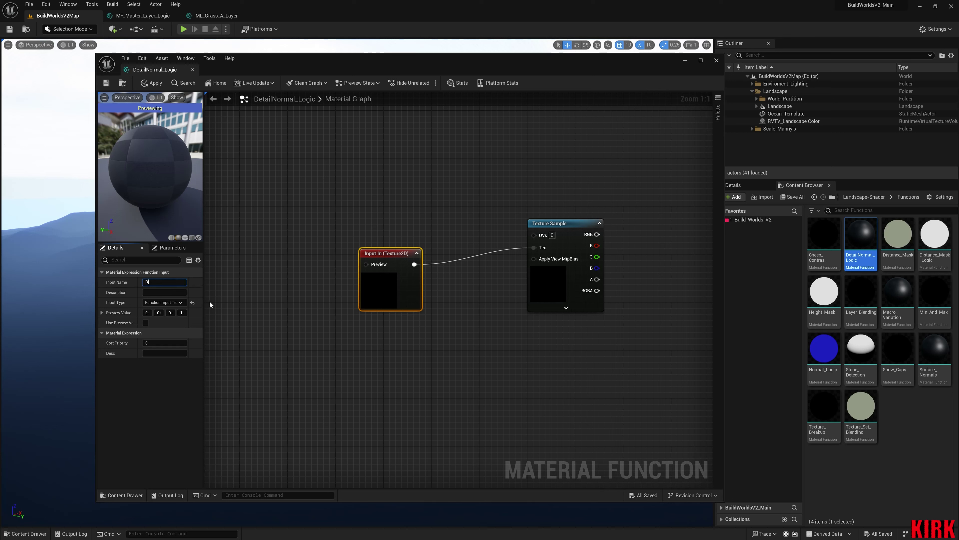
{"action": "type", "text": "etail Normal Texture"}
{"action": "key", "text": "Return"}
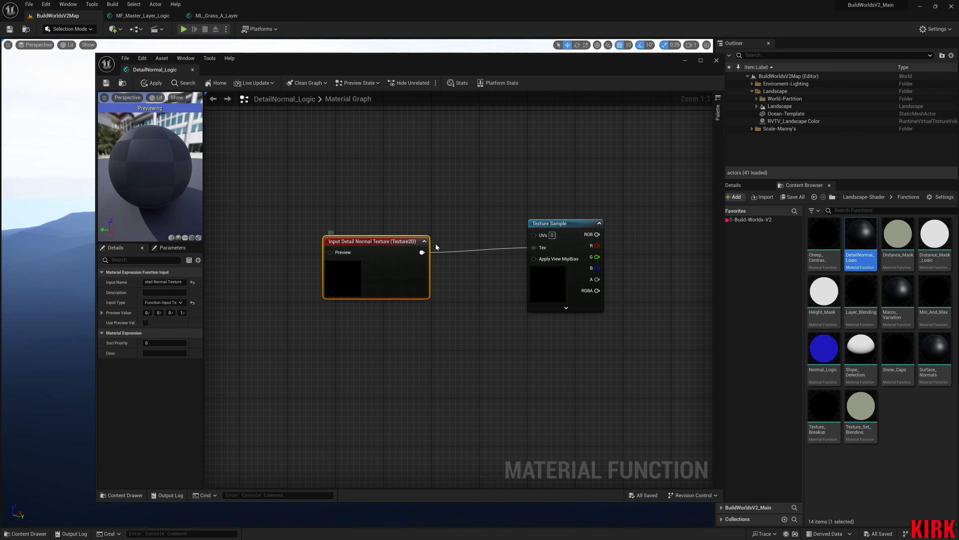
{"action": "left_click", "coordinate": [424, 242]}
{"action": "left_click_drag", "start_coordinate": [389, 246], "coordinate": [407, 253]}
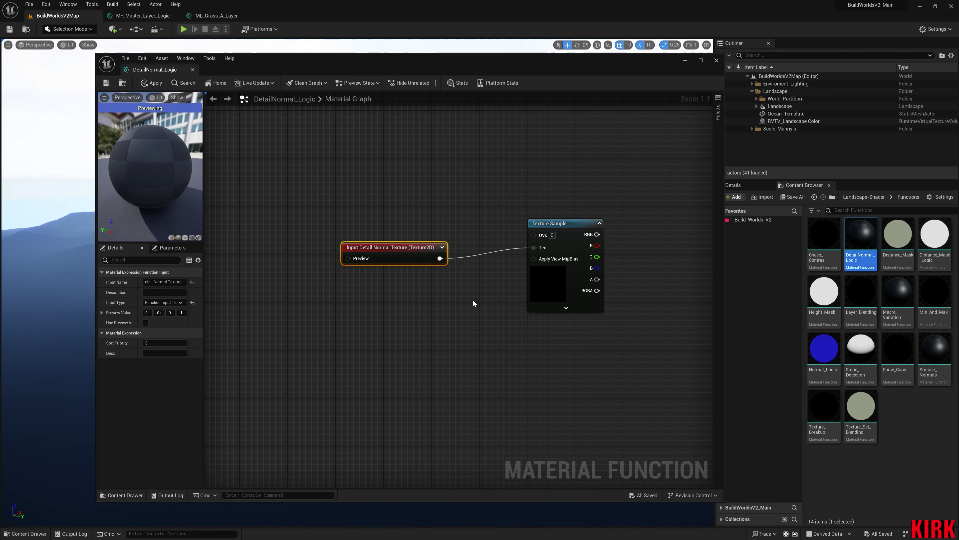
{"action": "right_click_drag", "start_coordinate": [430, 309], "coordinate": [447, 278]}
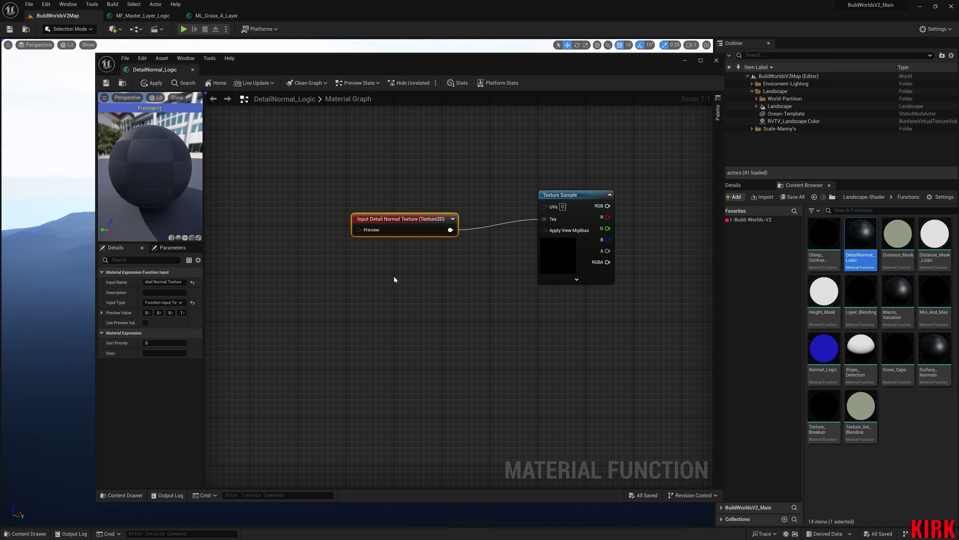
{"action": "left_click_drag", "start_coordinate": [403, 216], "coordinate": [378, 229]}
{"action": "right_click_drag", "start_coordinate": [389, 278], "coordinate": [476, 261]}
Duplicate the Texture Sample, convert the copy to a Texture Object and connect it to the Detail Normal Texture input's Preview
{"action": "left_click", "coordinate": [623, 196]}
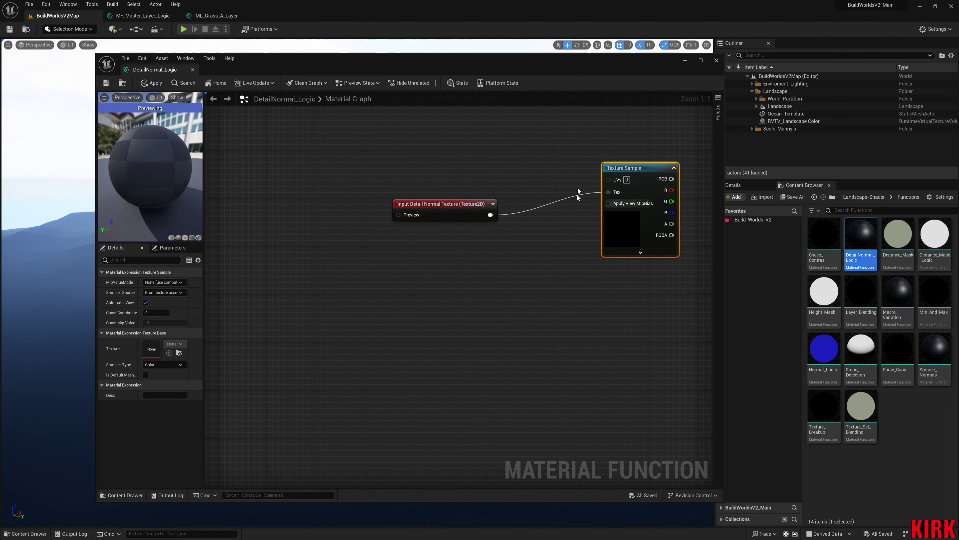
{"action": "key", "text": "ctrl+c"}
{"action": "key", "text": "ctrl+v"}
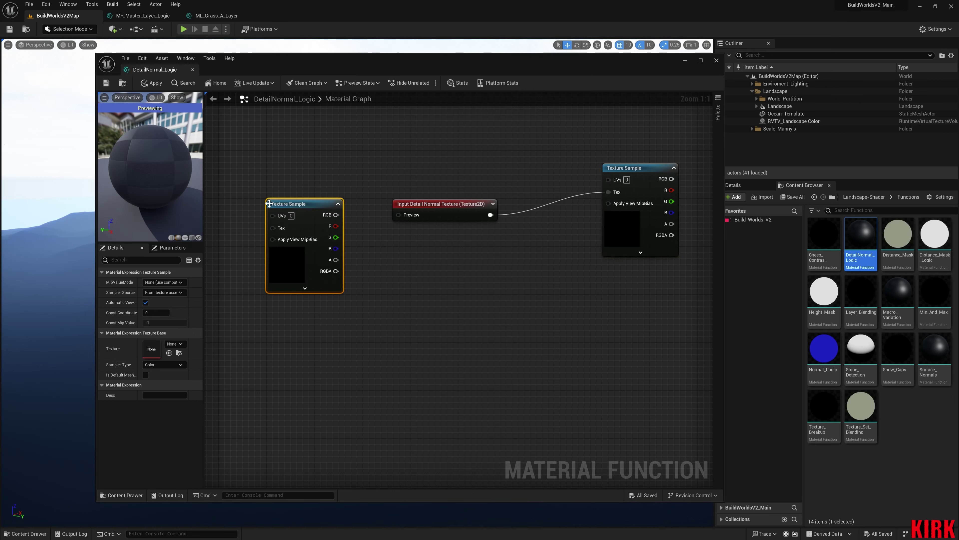
{"action": "right_click", "coordinate": [308, 223]}
{"action": "left_click", "coordinate": [359, 248]}
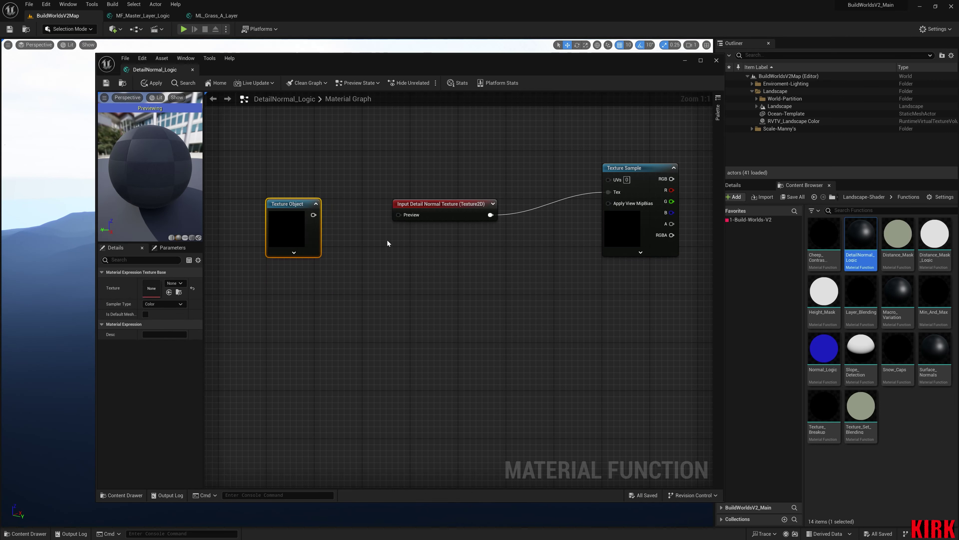
{"action": "left_click_drag", "start_coordinate": [313, 215], "coordinate": [398, 215]}
Assign the DefaultNormal texture to the Texture Object
{"action": "left_click", "coordinate": [176, 283]}
{"action": "type", "text": "Default"}
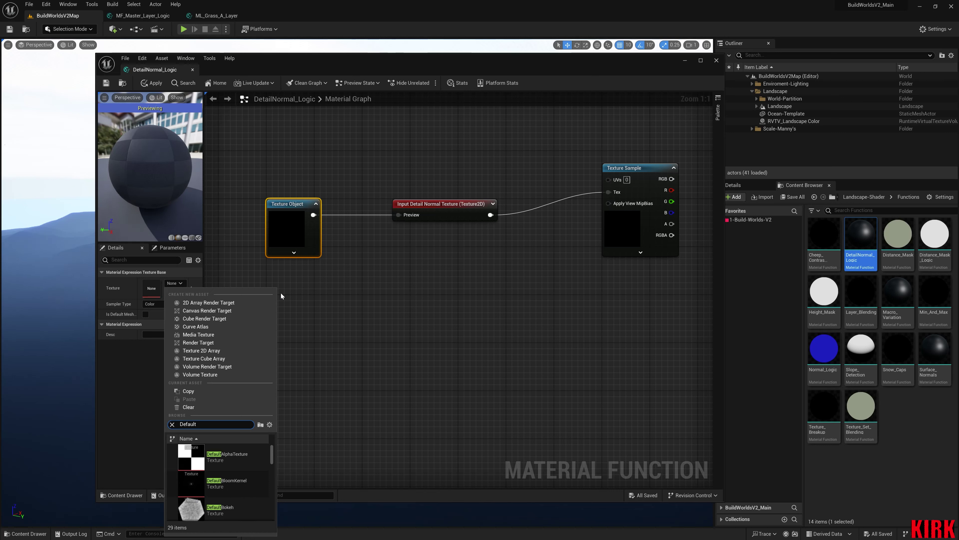
{"action": "type", "text": " No"}
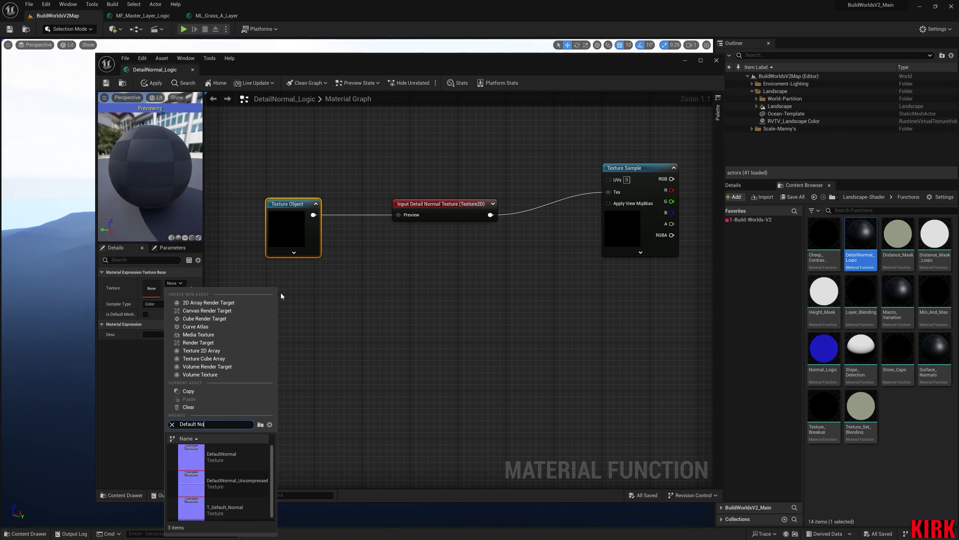
{"action": "key", "text": "Down"}
{"action": "key", "text": "Return"}
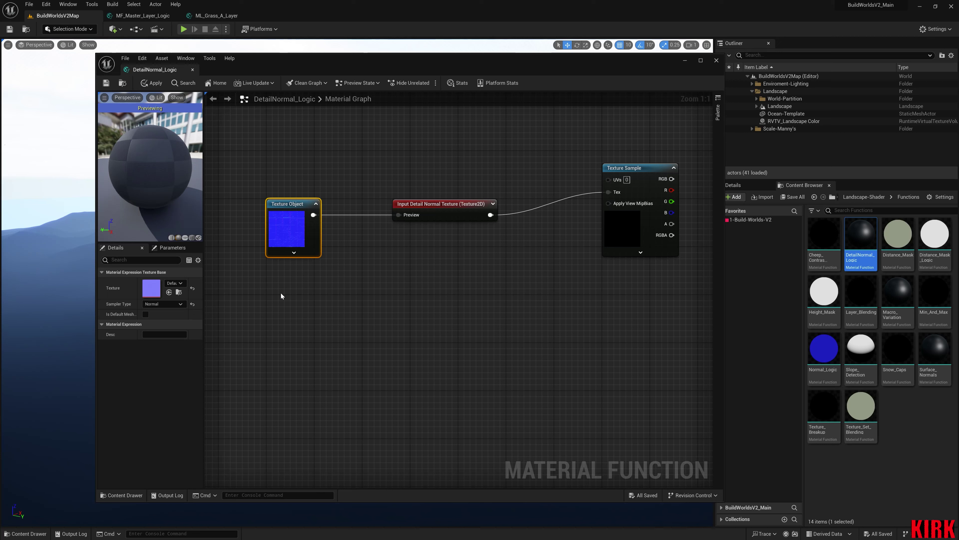
Collapse the Texture Object's preview and move the node up against the Detail Normal Texture input
{"action": "left_click", "coordinate": [316, 204]}
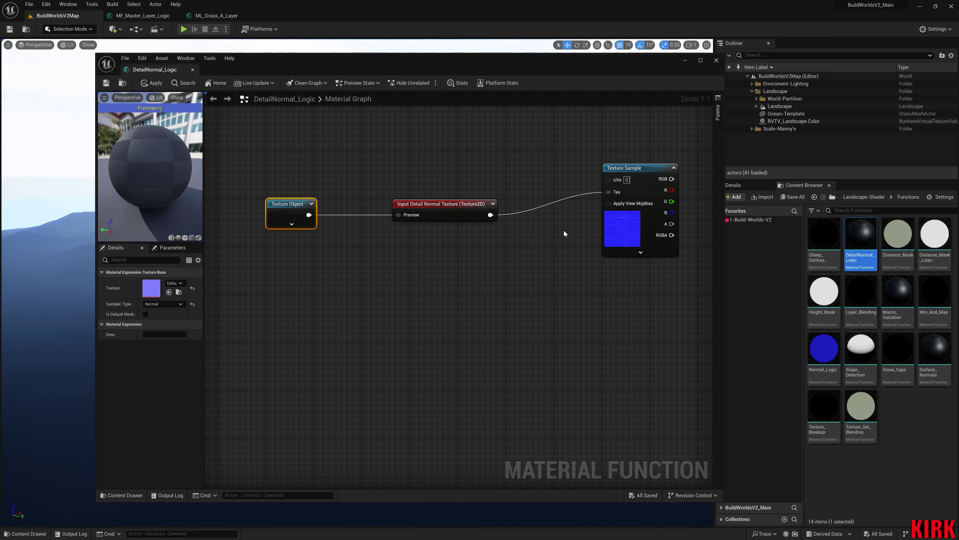
{"action": "left_click_drag", "start_coordinate": [289, 203], "coordinate": [361, 204]}
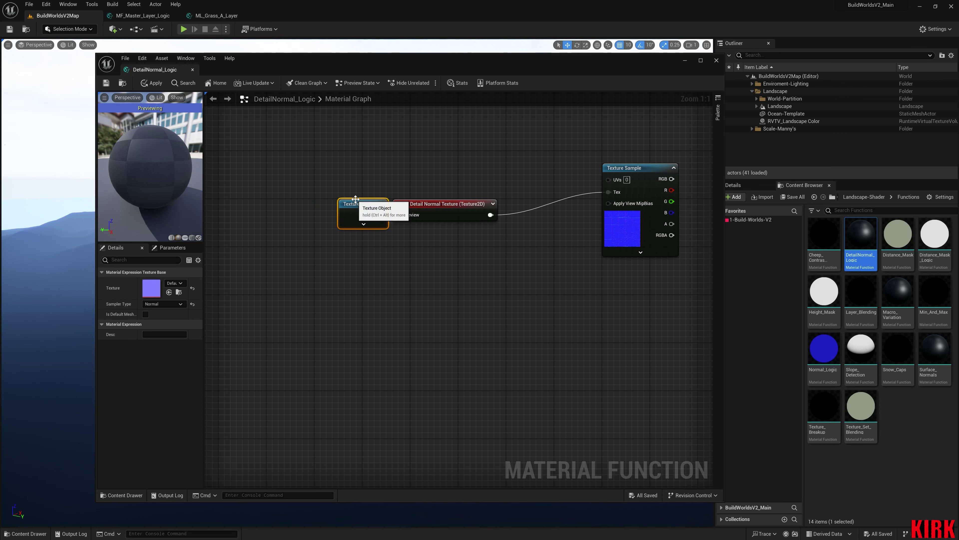
{"action": "left_click", "coordinate": [477, 252]}
Add a Multiply node and place it above the Detail Normal Texture input, left of the Texture Sample
{"action": "right_click_drag", "start_coordinate": [476, 252], "coordinate": [493, 294]}
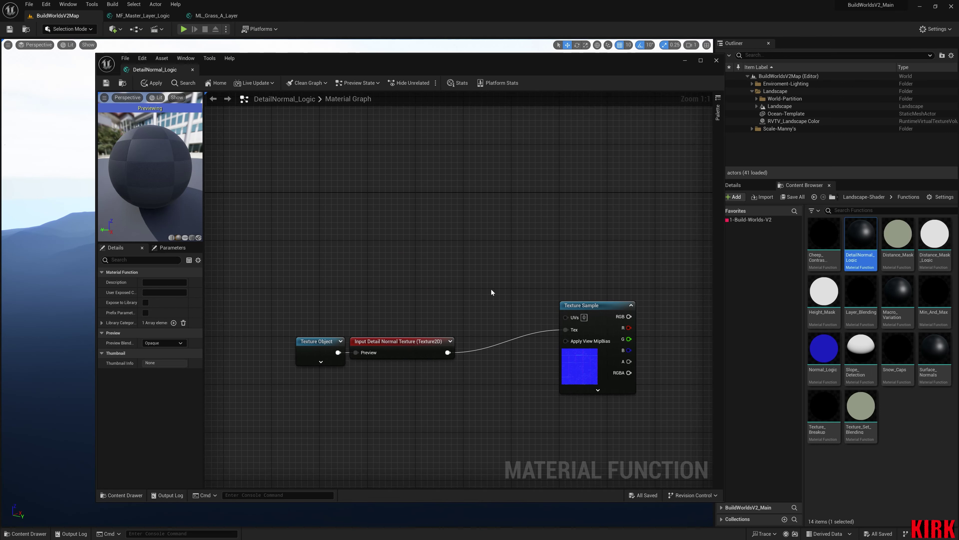
{"action": "left_click", "coordinate": [476, 271]}
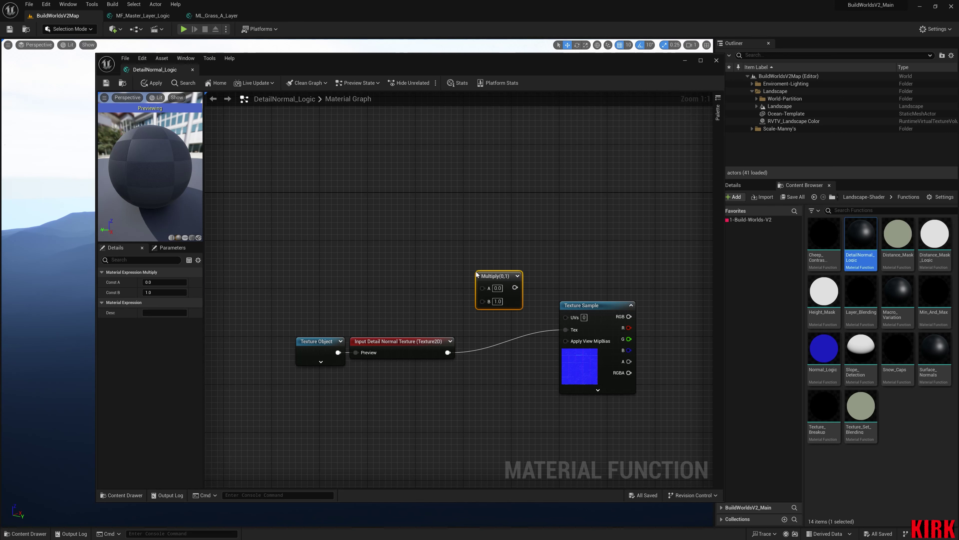
{"action": "left_click_drag", "start_coordinate": [505, 277], "coordinate": [464, 269]}
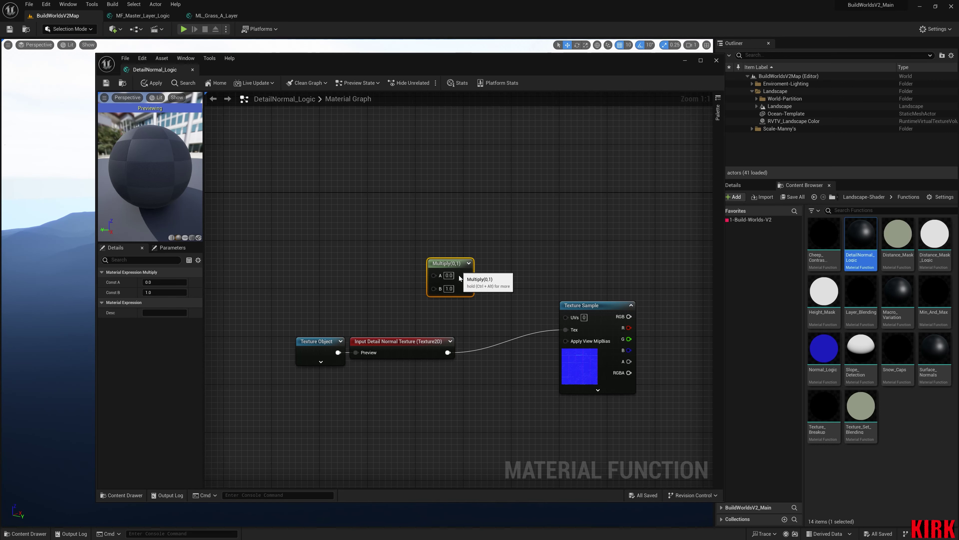
{"action": "right_click_drag", "start_coordinate": [440, 301], "coordinate": [486, 290]}
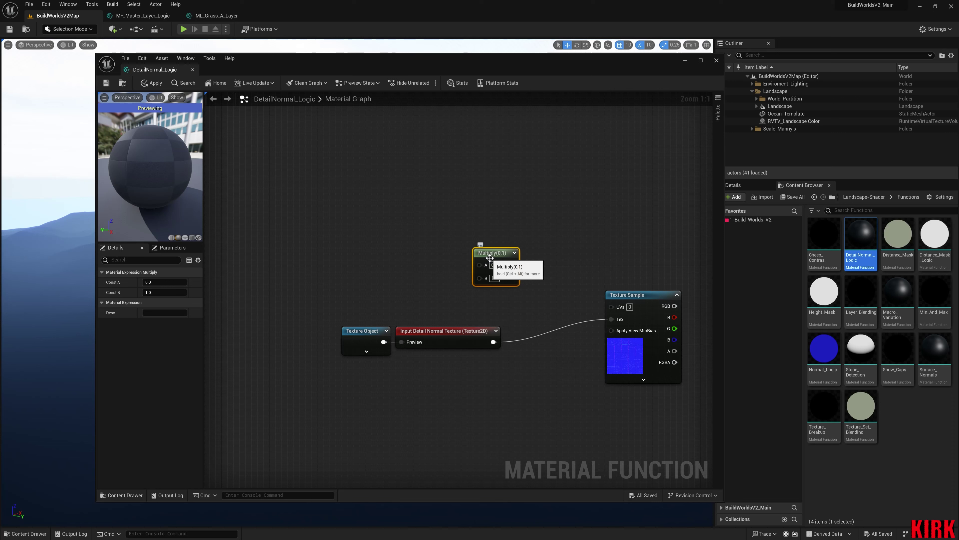
{"action": "left_click_drag", "start_coordinate": [611, 306], "coordinate": [482, 124]}
{"action": "left_click", "coordinate": [447, 203]}
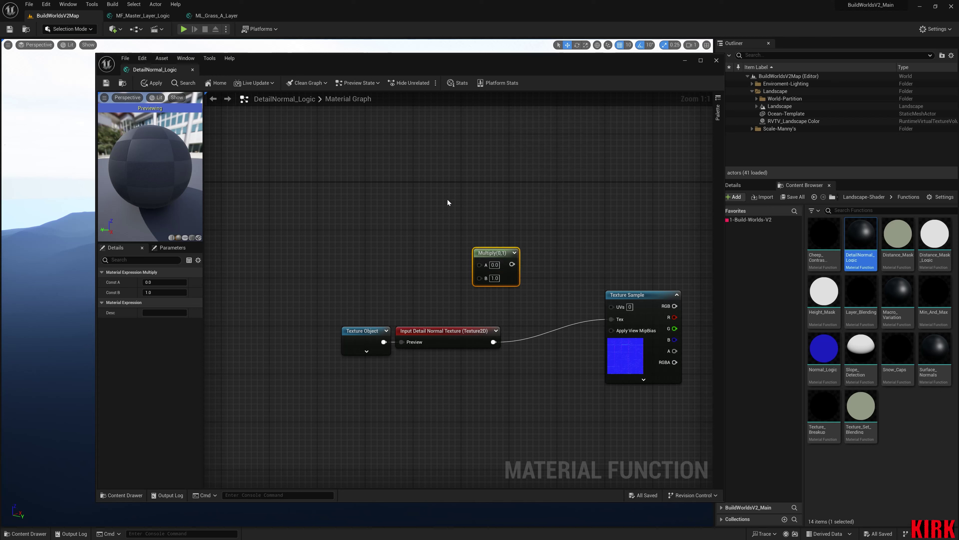
Add a FunctionInput node feeding the Multiply's A input
{"action": "left_click_drag", "start_coordinate": [480, 265], "coordinate": [404, 238]}
{"action": "type", "text": "input"}
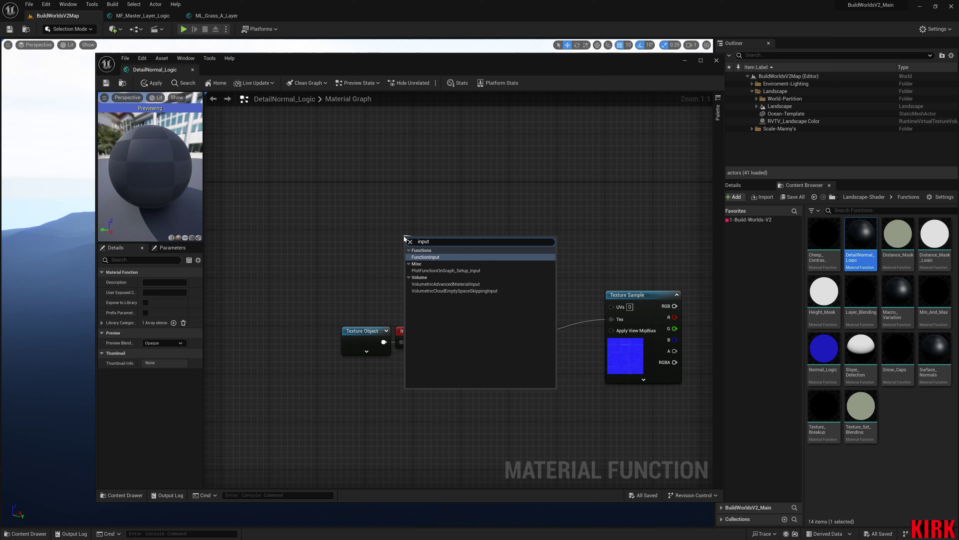
{"action": "key", "text": "Return"}
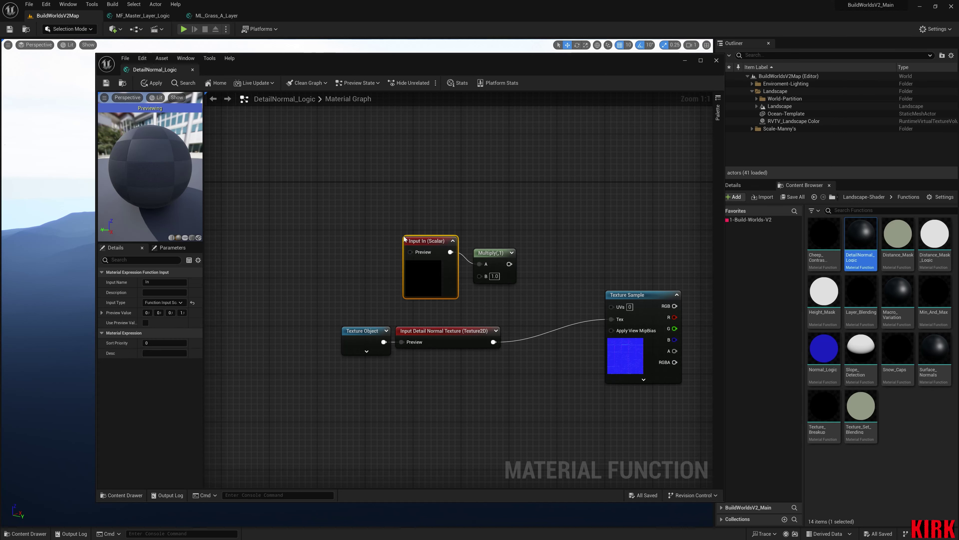
Name the new function input "UV Input", collapse its preview and place it to the upper left of the Multiply
{"action": "left_click", "coordinate": [159, 282]}
{"action": "type", "text": "UV Input"}
{"action": "left_click", "coordinate": [298, 252]}
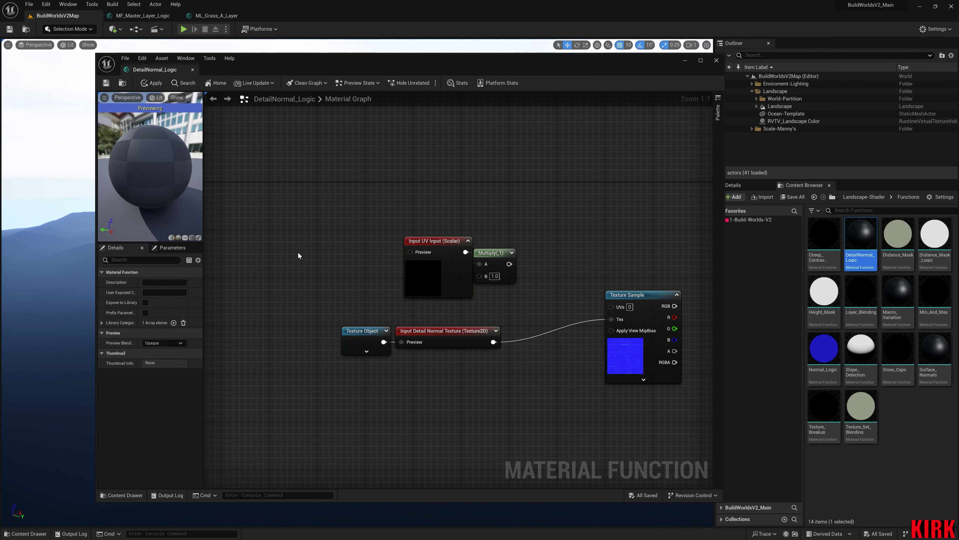
{"action": "left_click", "coordinate": [468, 240]}
{"action": "left_click_drag", "start_coordinate": [456, 254], "coordinate": [423, 242]}
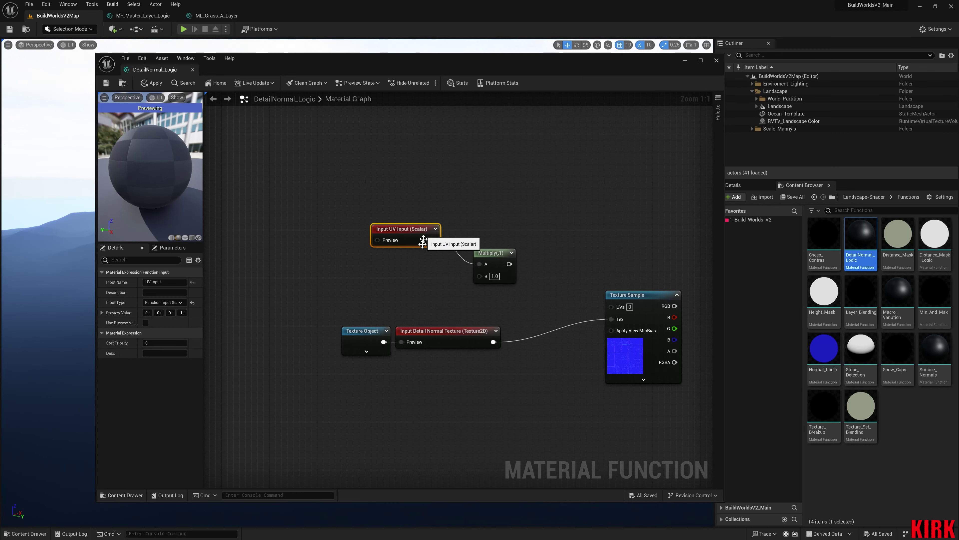
Add a Constant node with value 5 below the UV Input node and connect it to the Multiply's B input
{"action": "key", "text": "1"}
{"action": "left_click", "coordinate": [397, 282]}
{"action": "left_click_drag", "start_coordinate": [418, 283], "coordinate": [398, 272]}
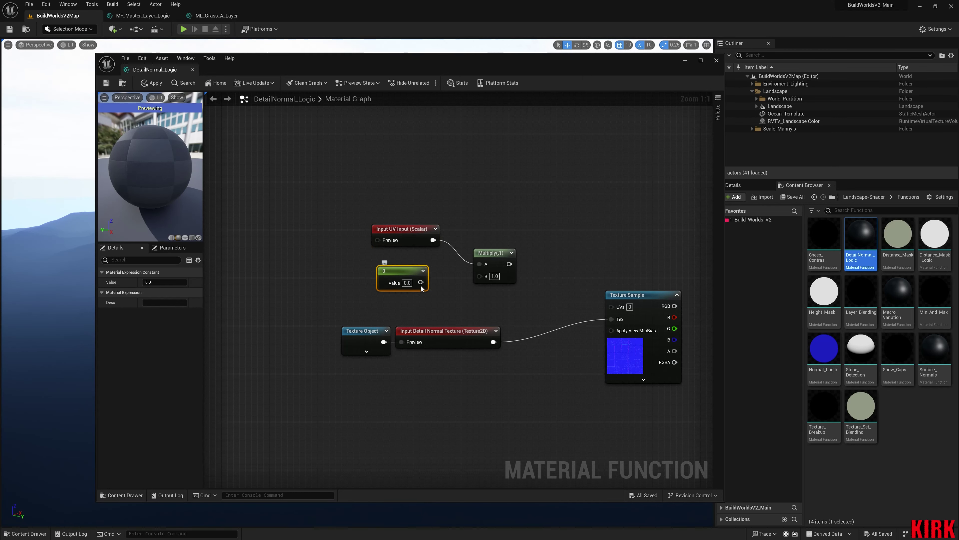
{"action": "left_click_drag", "start_coordinate": [420, 283], "coordinate": [479, 276]}
{"action": "left_click_drag", "start_coordinate": [413, 269], "coordinate": [407, 275]}
{"action": "double_click", "coordinate": [401, 289]}
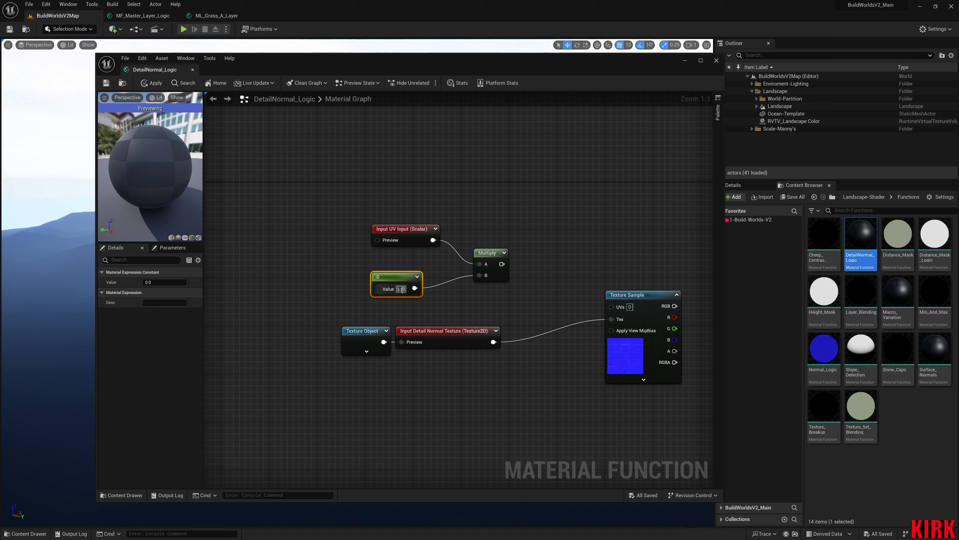
{"action": "left_click", "coordinate": [172, 285]}
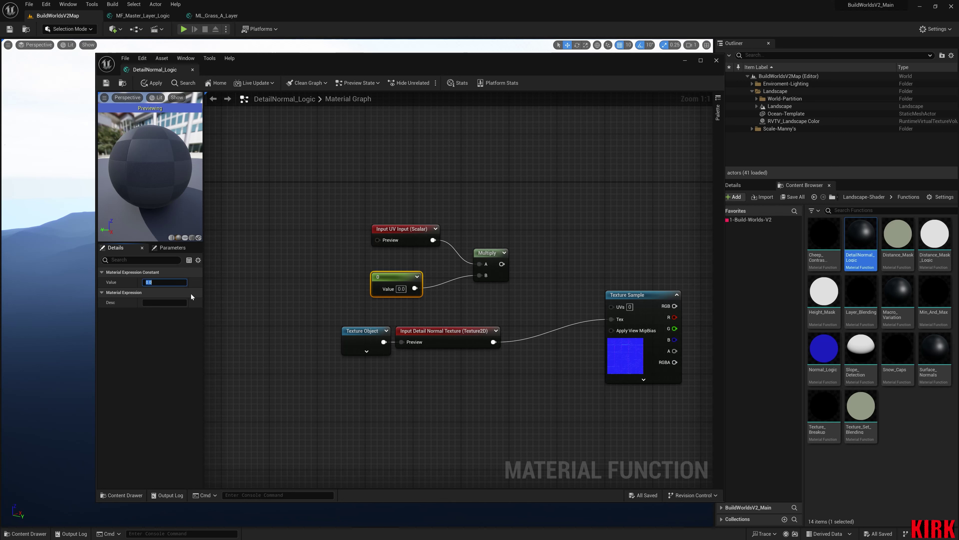
{"action": "type", "text": "5"}
{"action": "left_click", "coordinate": [321, 273]}
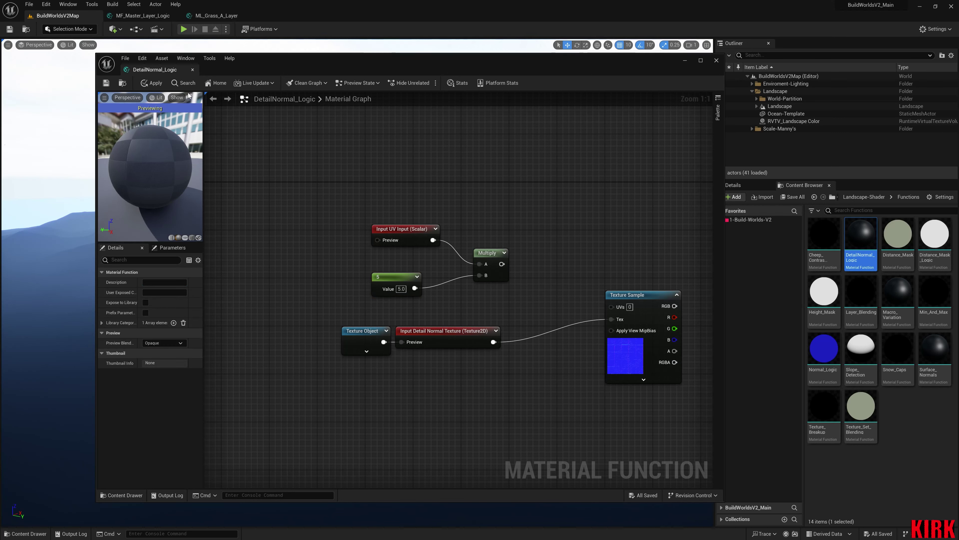
Bring up the MF_Master_Layer_Logic graph behind the DetailNormal_Logic window and examine its normal section around Normal_Logic
{"action": "left_click", "coordinate": [143, 15]}
{"action": "left_click_drag", "start_coordinate": [350, 62], "coordinate": [608, 95]}
{"action": "right_click_drag", "start_coordinate": [327, 204], "coordinate": [218, 139]}
{"action": "right_click_drag", "start_coordinate": [324, 239], "coordinate": [251, 229]}
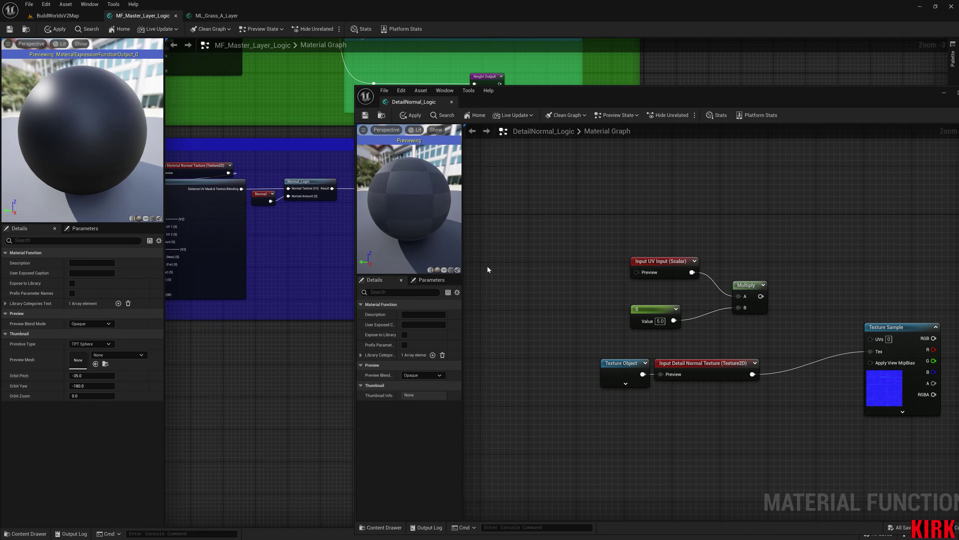
{"action": "right_click_drag", "start_coordinate": [309, 273], "coordinate": [293, 296]}
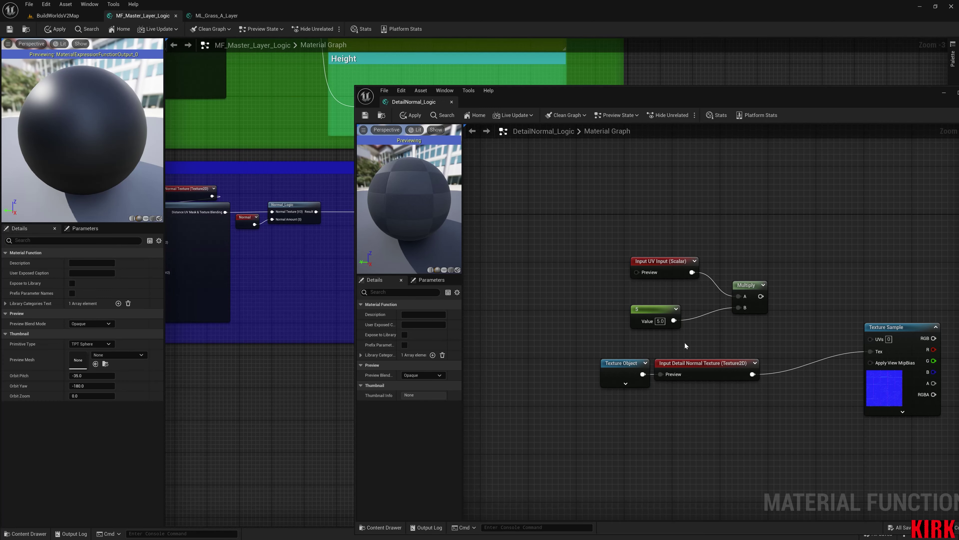
{"action": "left_click_drag", "start_coordinate": [592, 99], "coordinate": [404, 62]}
{"action": "right_click_drag", "start_coordinate": [528, 270], "coordinate": [535, 286]}
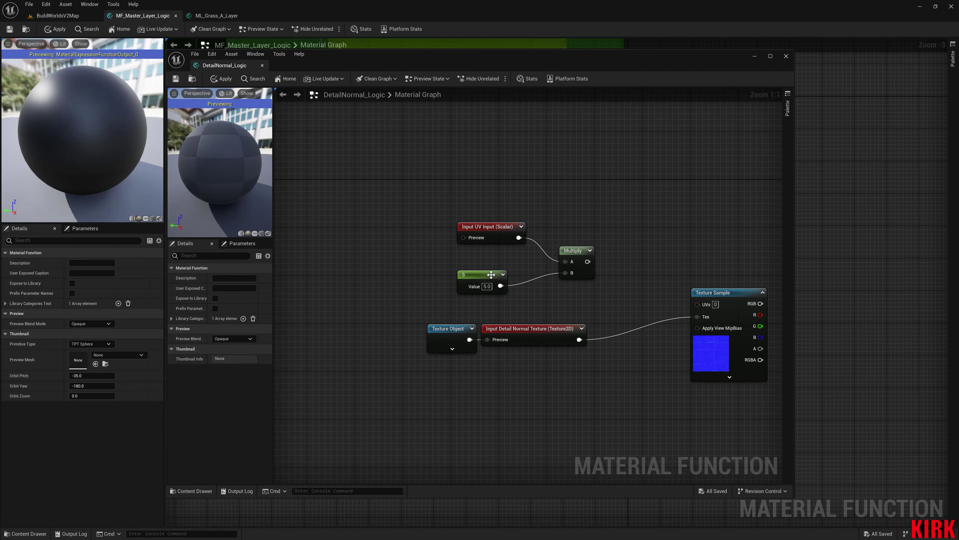
{"action": "left_click_drag", "start_coordinate": [489, 276], "coordinate": [416, 277]}
{"action": "left_click", "coordinate": [552, 297]}
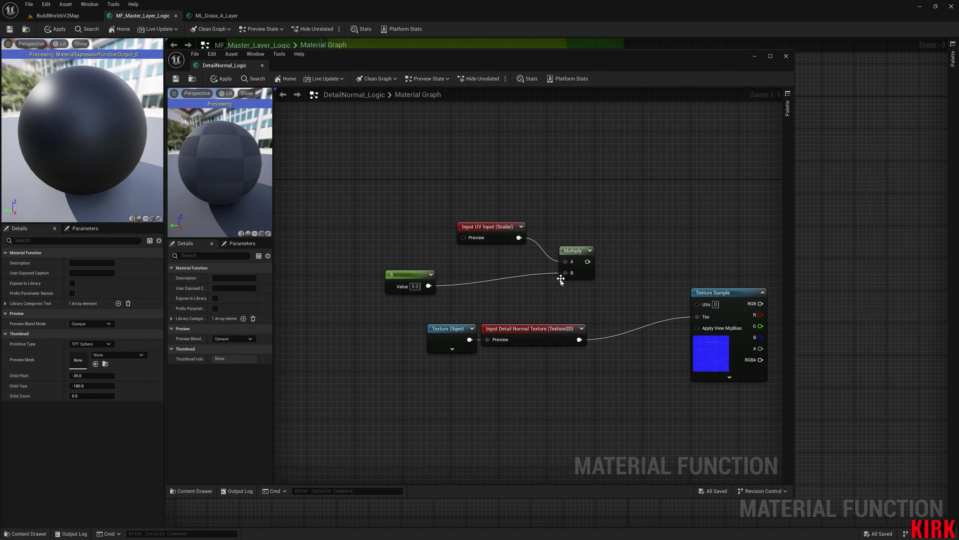
{"action": "left_click_drag", "start_coordinate": [566, 273], "coordinate": [485, 294]}
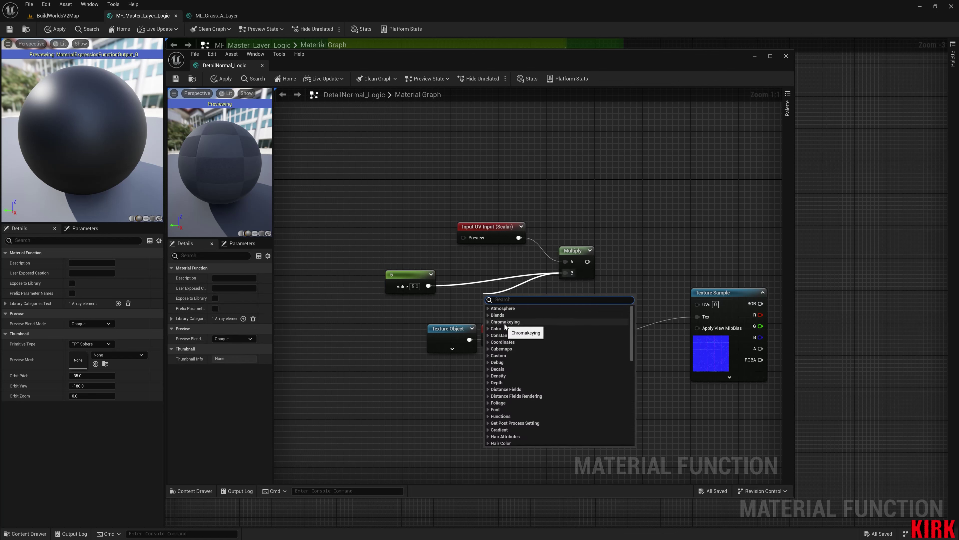
{"action": "type", "text": "in"}
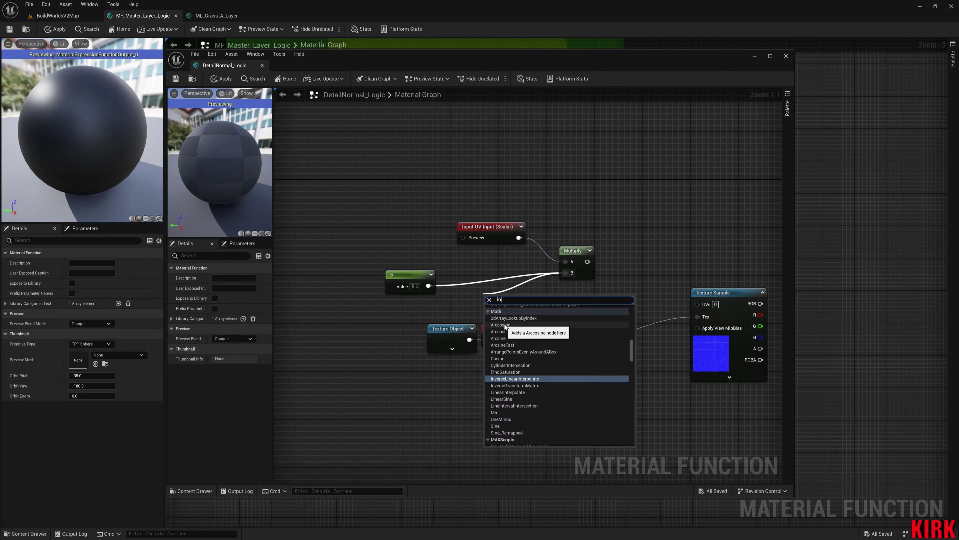
{"action": "left_click", "coordinate": [649, 208]}
Line up the constant and Multiply nodes with UV Input and connect the Multiply's output to the Texture Sample's UVs
{"action": "left_click_drag", "start_coordinate": [424, 273], "coordinate": [495, 249]}
{"action": "left_click", "coordinate": [535, 289]}
{"action": "left_click_drag", "start_coordinate": [574, 257], "coordinate": [697, 304]}
{"action": "left_click", "coordinate": [595, 261]}
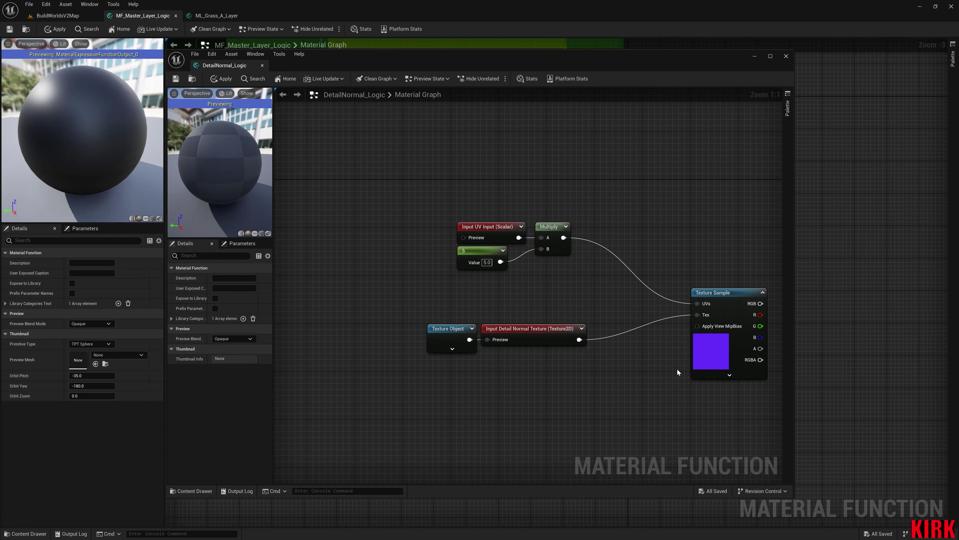
Move the Texture Object and Detail Normal Texture input up beneath the constant, and align the Texture Sample beside the Multiply
{"action": "right_click_drag", "start_coordinate": [677, 372], "coordinate": [631, 332]}
{"action": "left_click_drag", "start_coordinate": [480, 274], "coordinate": [520, 235]}
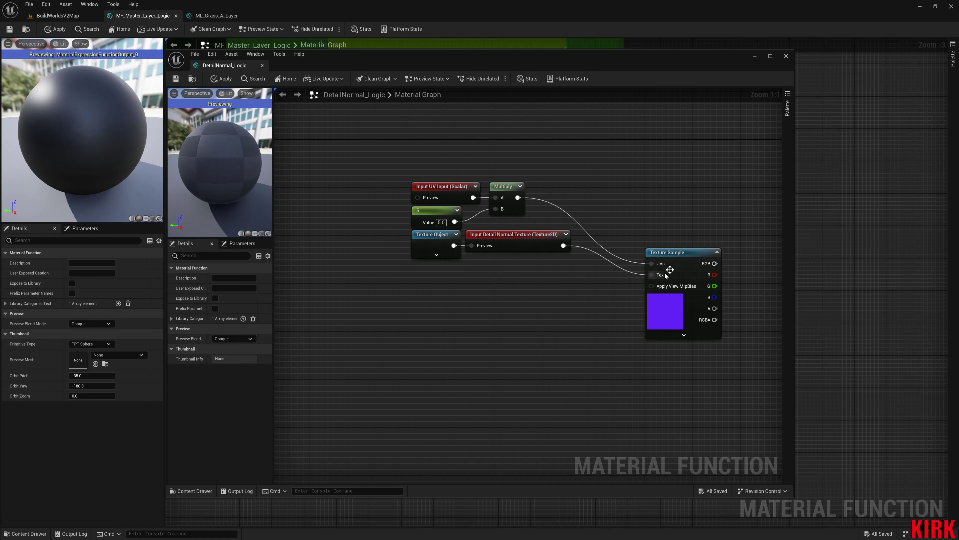
{"action": "left_click_drag", "start_coordinate": [676, 251], "coordinate": [611, 187]}
{"action": "left_click", "coordinate": [673, 281]}
{"action": "right_click_drag", "start_coordinate": [712, 296], "coordinate": [579, 328]}
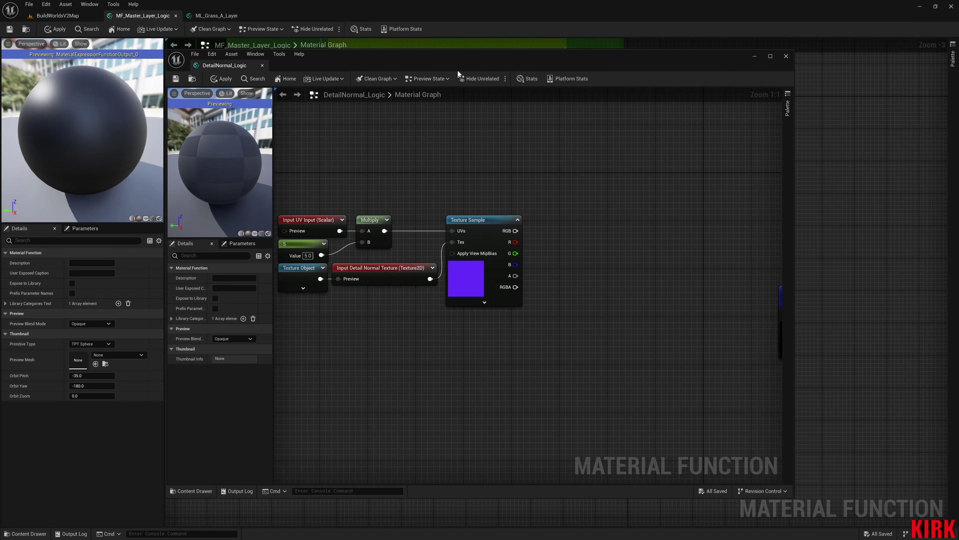
{"action": "left_click_drag", "start_coordinate": [436, 54], "coordinate": [512, 48]}
{"action": "right_click_drag", "start_coordinate": [597, 328], "coordinate": [537, 334]}
{"action": "right_click", "coordinate": [571, 241]}
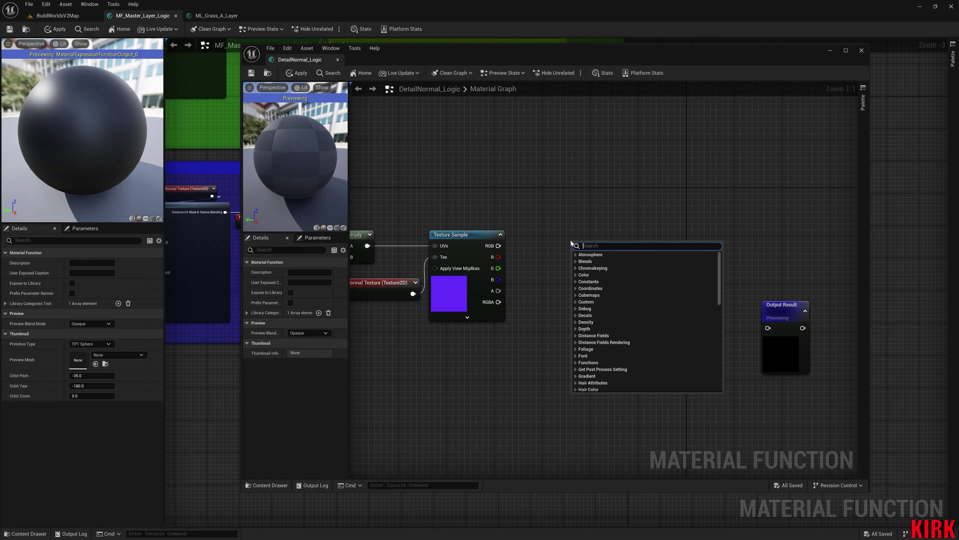
{"action": "type", "text": "normal"}
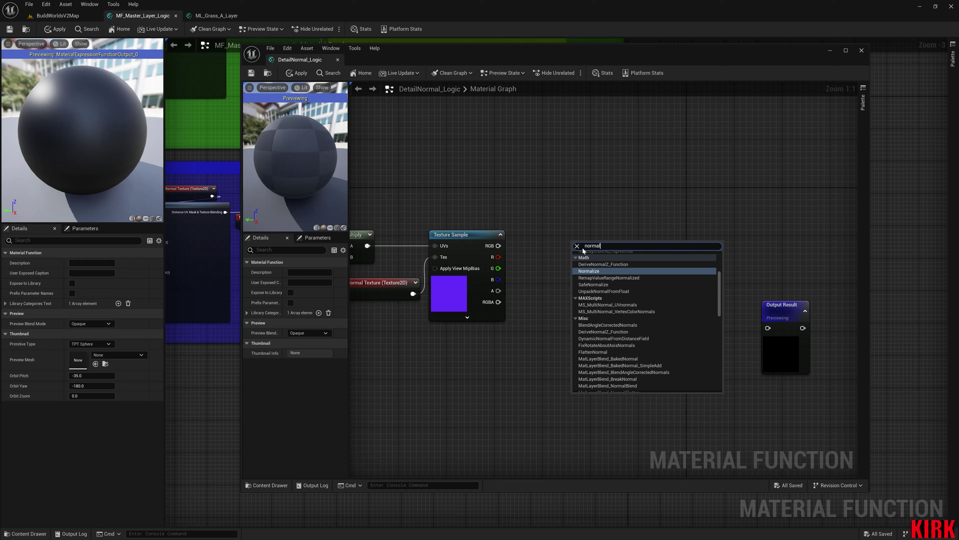
{"action": "left_click", "coordinate": [555, 215]}
Copy the Normal_Logic node from MF_Master_Layer_Logic into DetailNormal_Logic and connect the Texture Sample's RGB to its Normal Texture input
{"action": "right_click_drag", "start_coordinate": [232, 358], "coordinate": [118, 366]}
{"action": "right_click_drag", "start_coordinate": [215, 317], "coordinate": [243, 335]}
{"action": "left_click", "coordinate": [220, 244]}
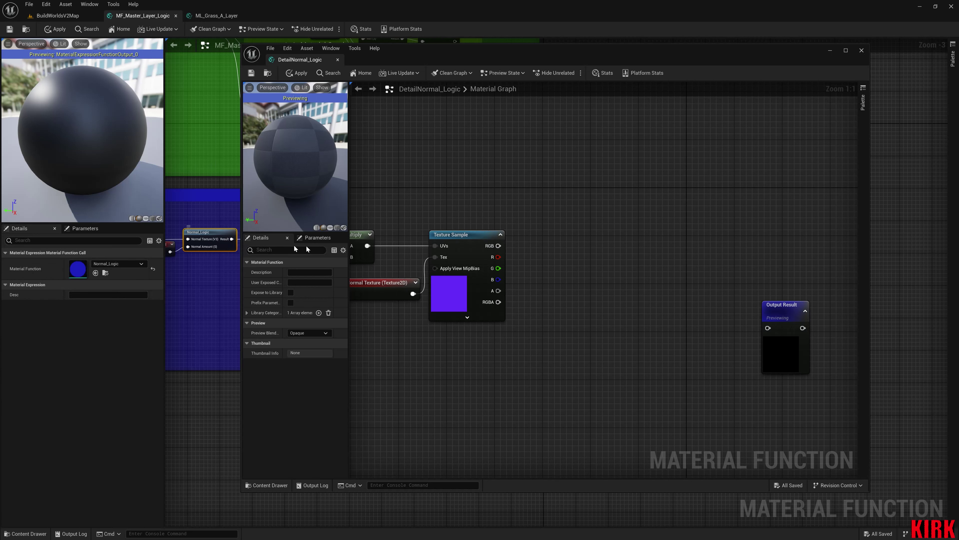
{"action": "key", "text": "ctrl+v"}
{"action": "left_click_drag", "start_coordinate": [577, 272], "coordinate": [567, 240]}
{"action": "left_click_drag", "start_coordinate": [499, 246], "coordinate": [642, 234]}
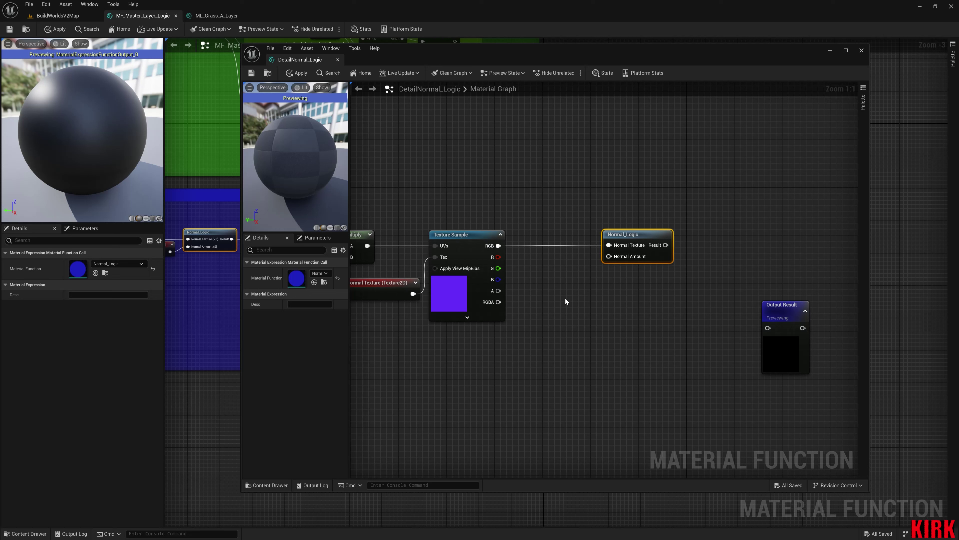
{"action": "right_click_drag", "start_coordinate": [597, 296], "coordinate": [622, 283]}
{"action": "left_click_drag", "start_coordinate": [633, 243], "coordinate": [540, 324]}
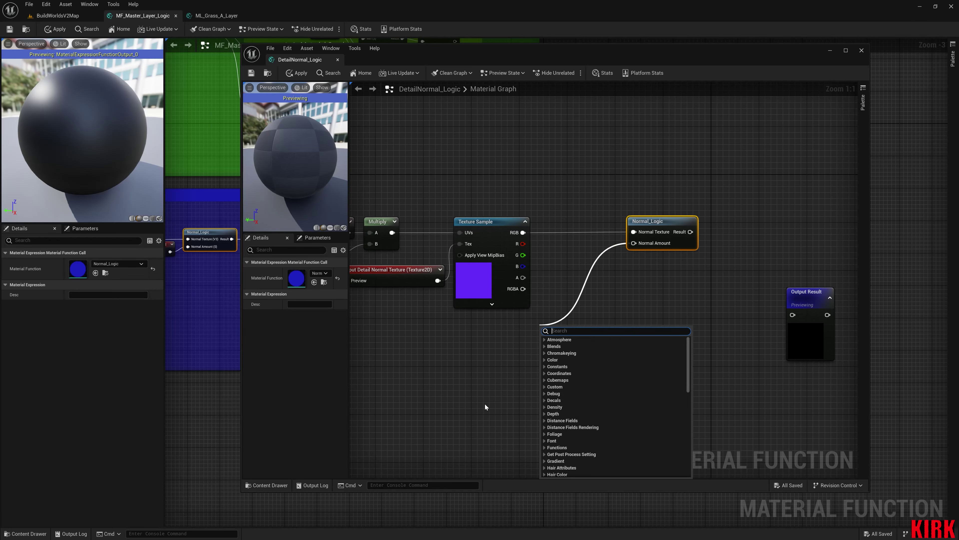
{"action": "left_click", "coordinate": [525, 356]}
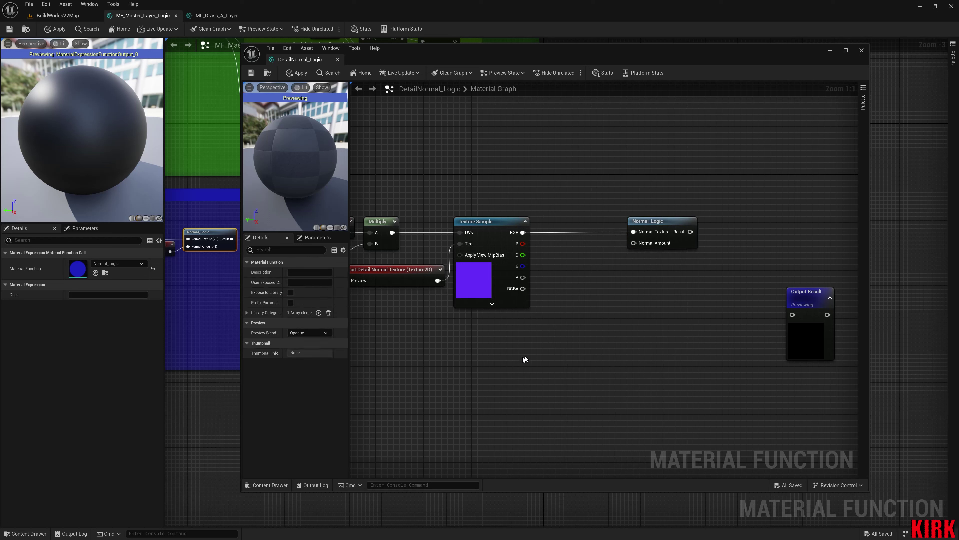
Add a Multiply node below the Texture Sample driving Normal_Logic's Normal Amount, and feed its A input from a new FunctionInput
{"action": "left_click", "coordinate": [572, 302]}
{"action": "left_click_drag", "start_coordinate": [589, 303], "coordinate": [605, 223]}
{"action": "right_click_drag", "start_coordinate": [580, 331], "coordinate": [747, 321]}
{"action": "left_click_drag", "start_coordinate": [690, 318], "coordinate": [570, 321]}
{"action": "type", "text": "input"}
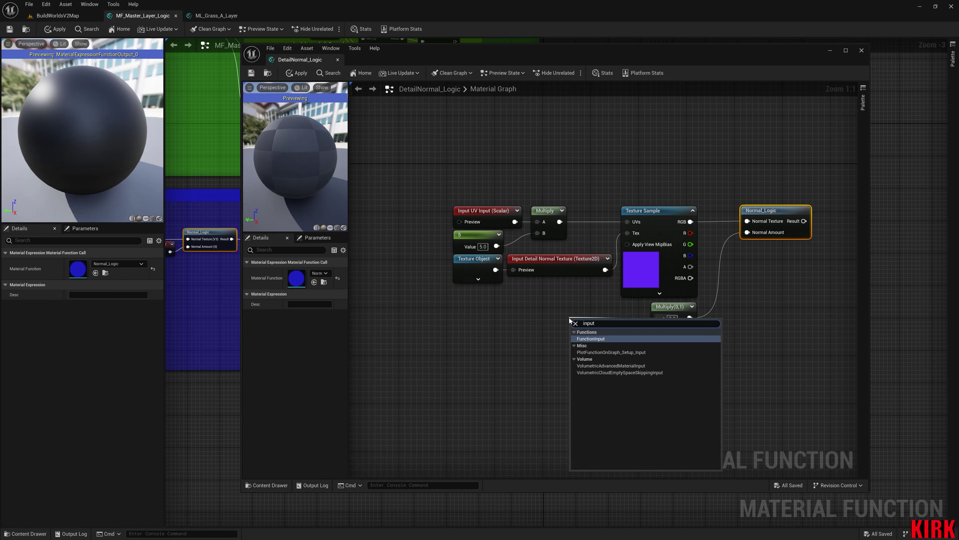
{"action": "key", "text": "Return"}
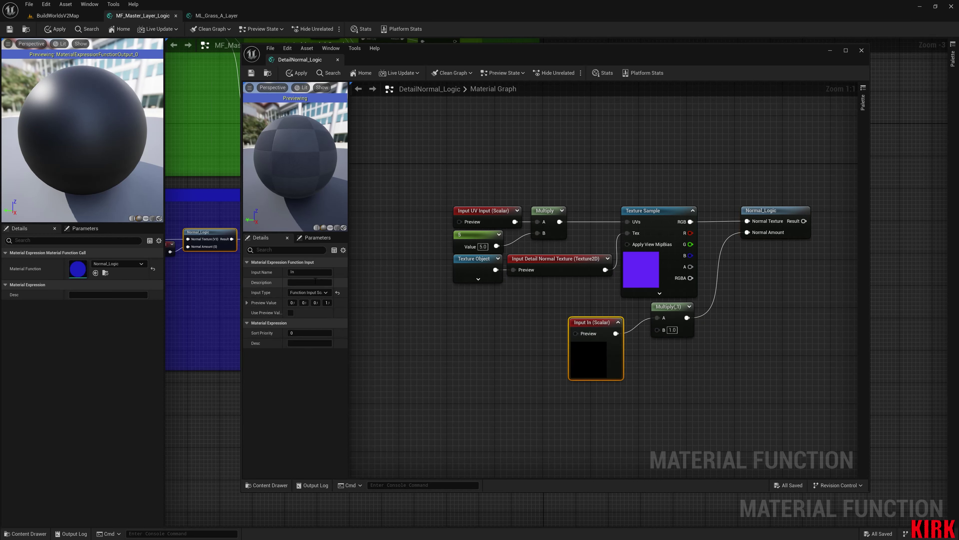
Name the function input "Detail Normal Intencity", collapse its preview and place it directly left of the lower Multiply
{"action": "left_click", "coordinate": [324, 272]}
{"action": "type", "text": "Detail Normal Intencity"}
{"action": "key", "text": "Return"}
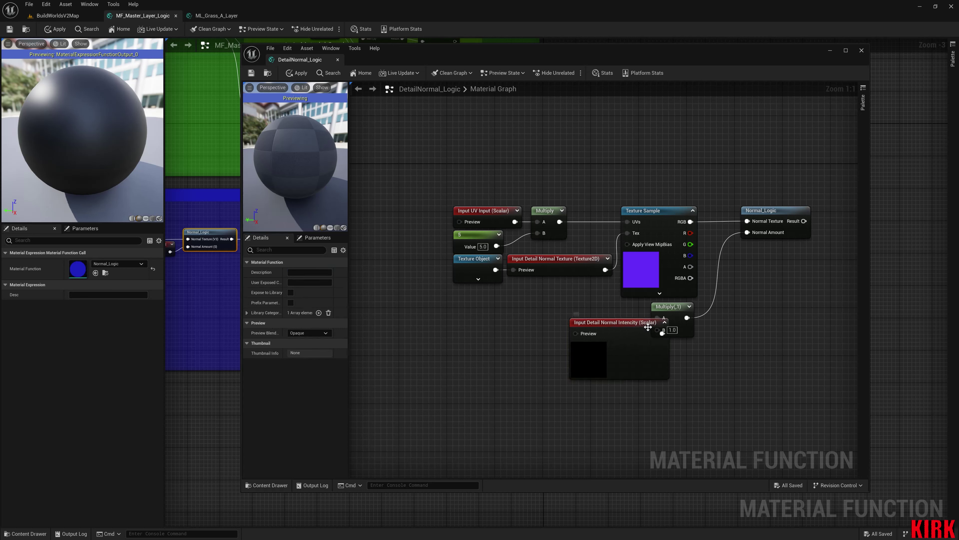
{"action": "left_click", "coordinate": [639, 319]}
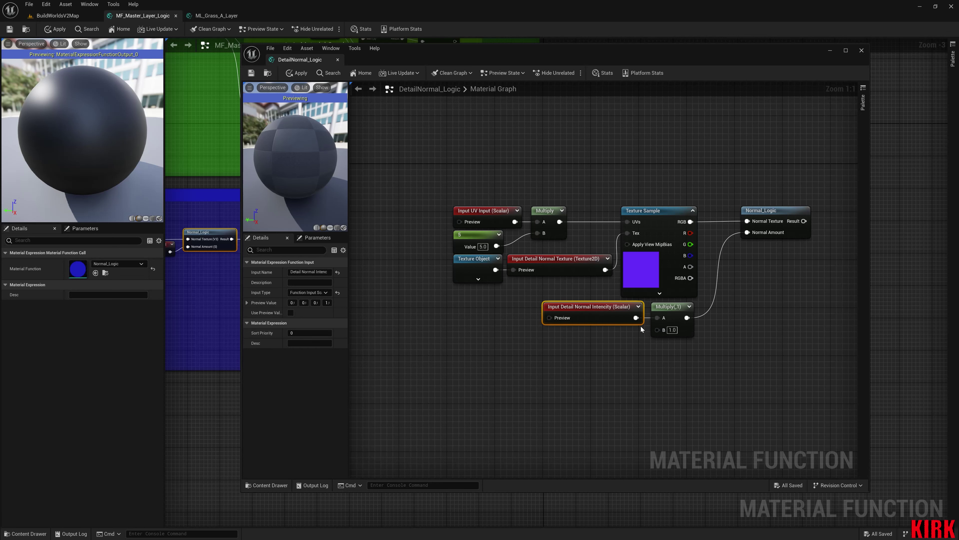
{"action": "right_click_drag", "start_coordinate": [706, 348], "coordinate": [661, 319]}
{"action": "right_click_drag", "start_coordinate": [600, 327], "coordinate": [660, 314]}
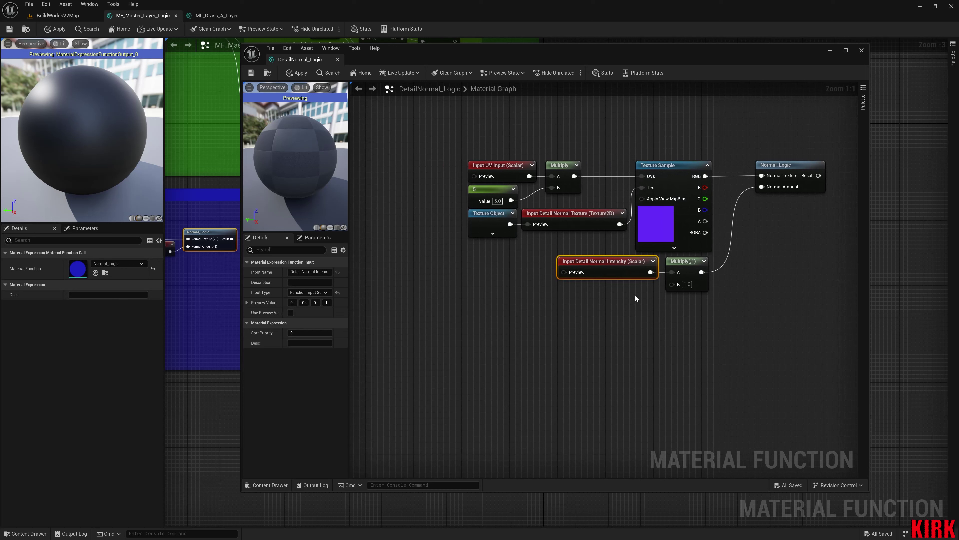
Add a CameraDepthFade node below the Detail Normal Intencity input
{"action": "right_click", "coordinate": [529, 347]}
{"action": "type", "text": "cam dep"}
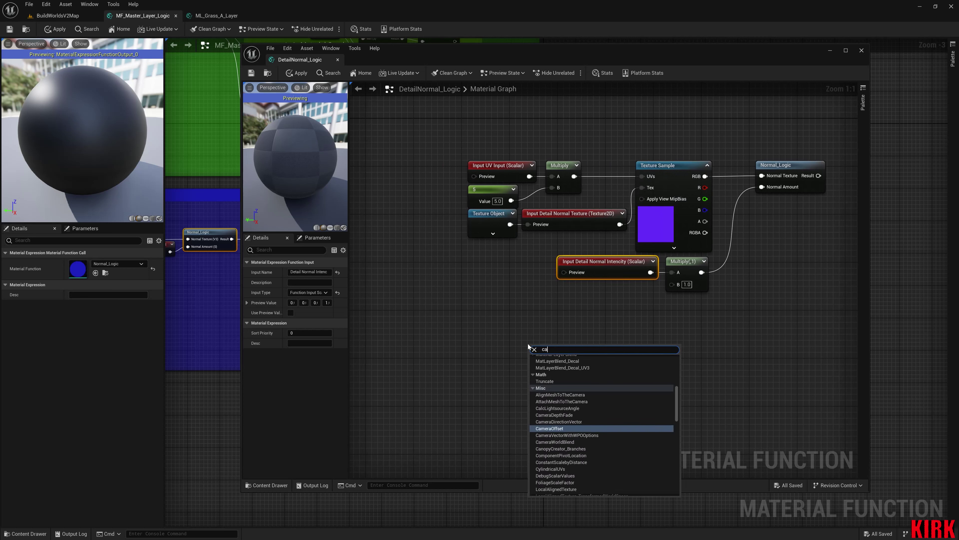
{"action": "key", "text": "Return"}
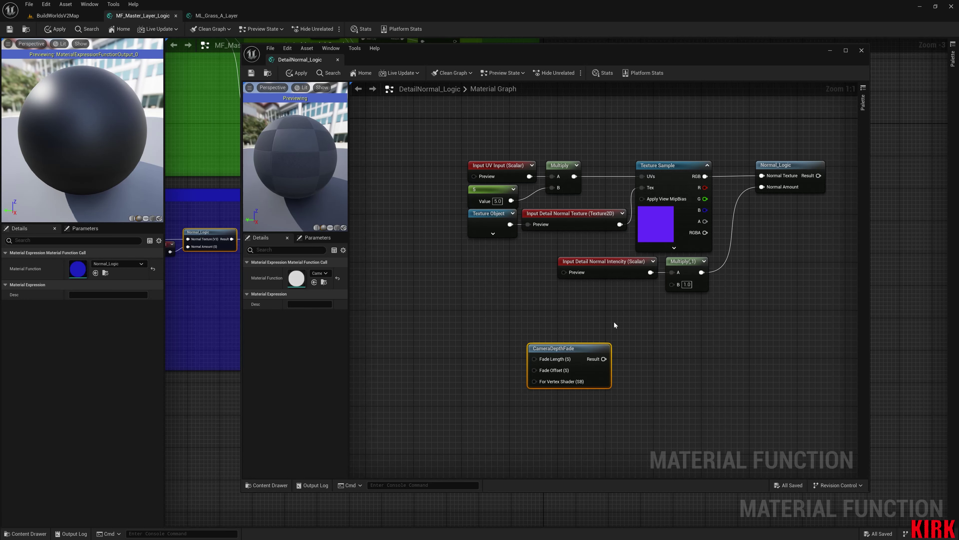
{"action": "right_click_drag", "start_coordinate": [621, 362], "coordinate": [569, 305]}
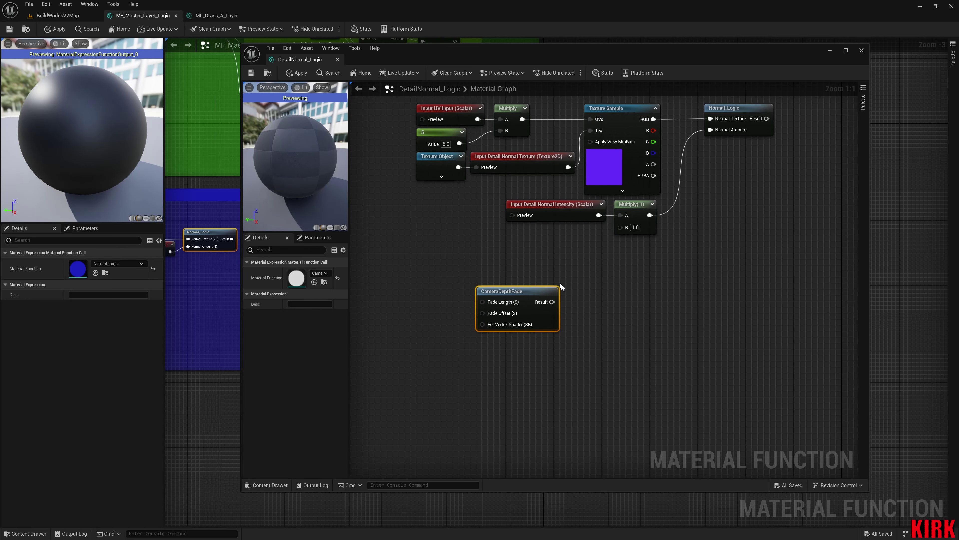
{"action": "right_click_drag", "start_coordinate": [512, 325], "coordinate": [552, 318]}
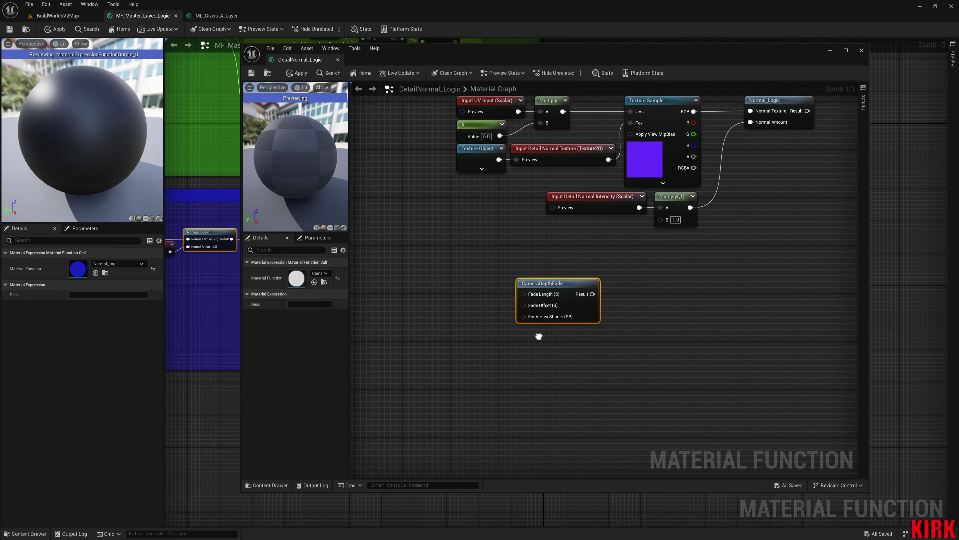
{"action": "right_click_drag", "start_coordinate": [689, 301], "coordinate": [632, 347]}
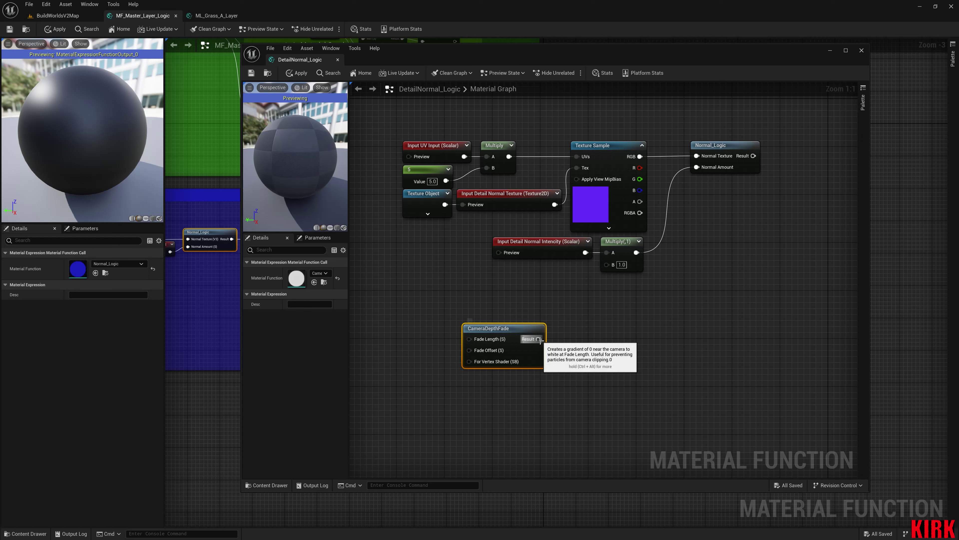
Start previewing the CameraDepthFade node and enlarge the function editor's window and preview viewport
{"action": "key", "text": "Tab"}
{"action": "right_click", "coordinate": [507, 327]}
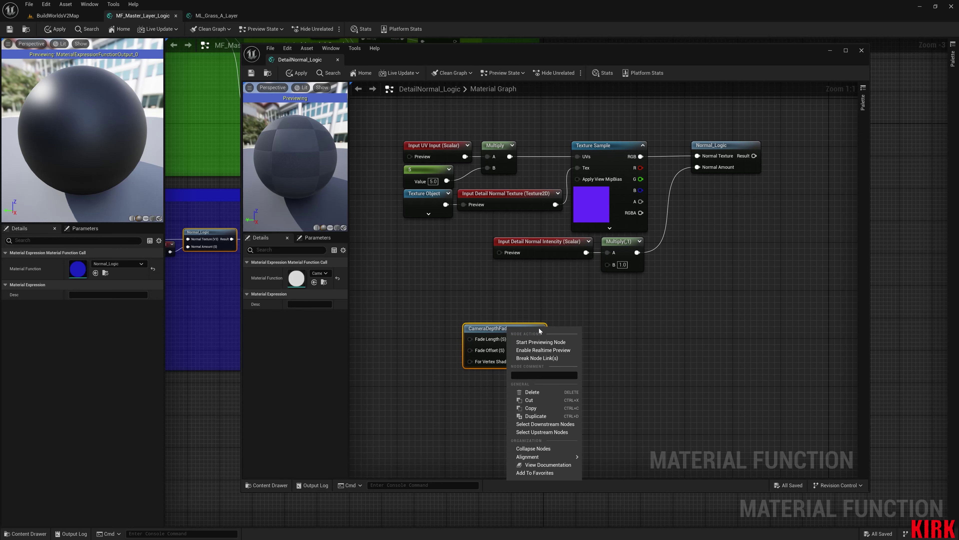
{"action": "left_click", "coordinate": [543, 340]}
{"action": "key", "text": "space"}
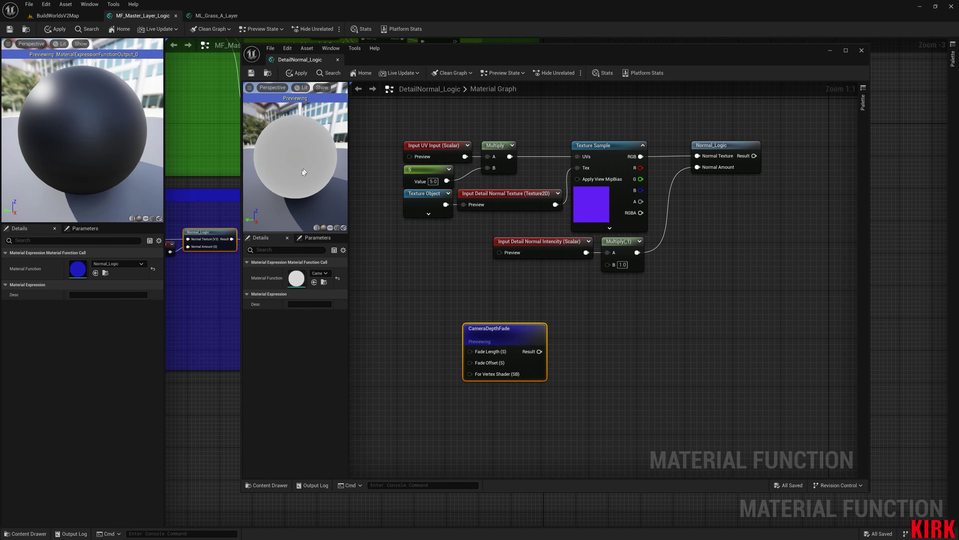
{"action": "left_click_drag", "start_coordinate": [242, 171], "coordinate": [124, 179]}
{"action": "left_click_drag", "start_coordinate": [251, 191], "coordinate": [327, 205]}
{"action": "left_click_drag", "start_coordinate": [276, 232], "coordinate": [270, 307]}
Examine the CameraDepthFade gradient on the preview sphere at near and far camera distances
{"action": "left_click_drag", "start_coordinate": [280, 269], "coordinate": [283, 277]}
{"action": "mouse_move", "coordinate": [279, 269]}
{"action": "right_mouse_down"}
{"action": "mouse_move", "coordinate": [280, 310]}
{"action": "mouse_move", "coordinate": [280, 259]}
{"action": "mouse_move", "coordinate": [280, 289]}
{"action": "mouse_move", "coordinate": [280, 264]}
{"action": "mouse_move", "coordinate": [280, 277]}
{"action": "right_mouse_up"}
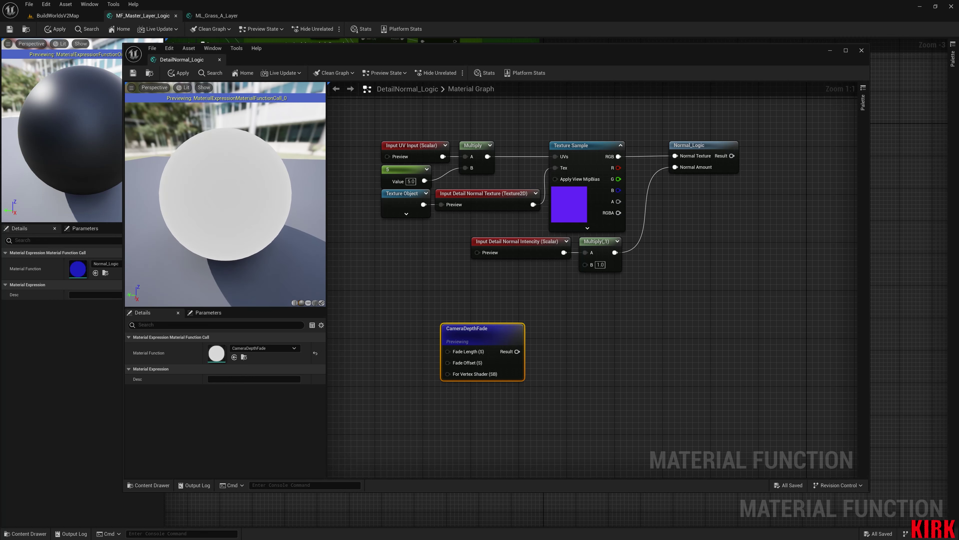
{"action": "right_click_drag", "start_coordinate": [279, 281], "coordinate": [279, 284]}
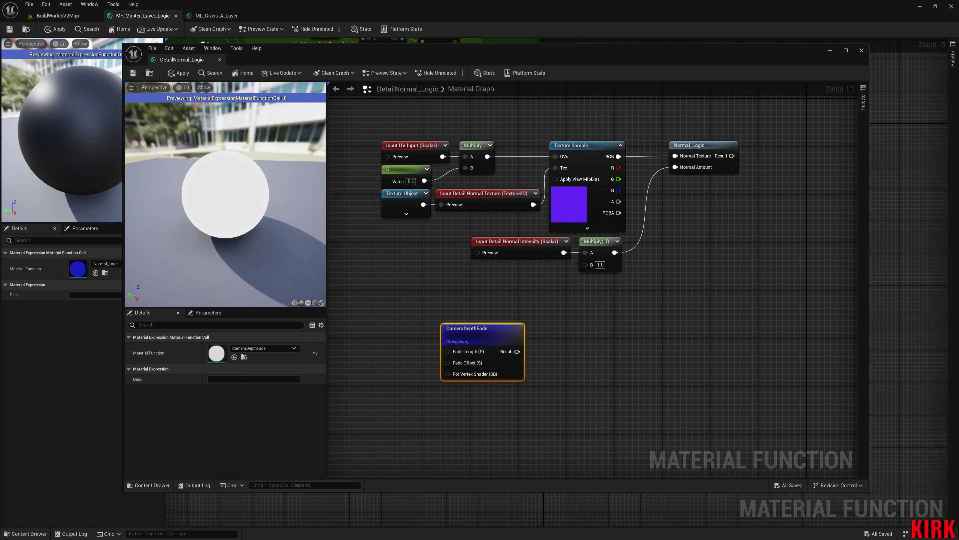
{"action": "right_click_drag", "start_coordinate": [279, 284], "coordinate": [279, 267]}
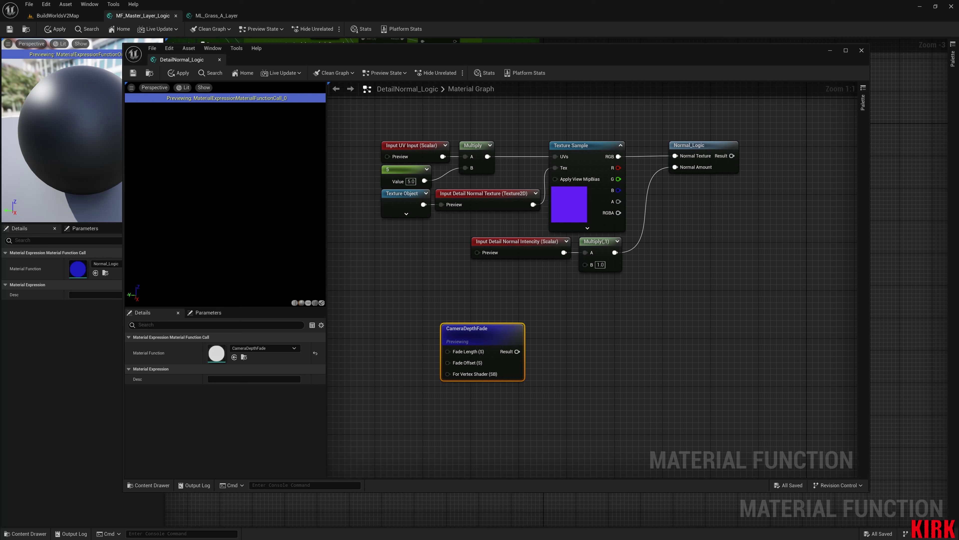
{"action": "right_click_drag", "start_coordinate": [280, 268], "coordinate": [280, 299]}
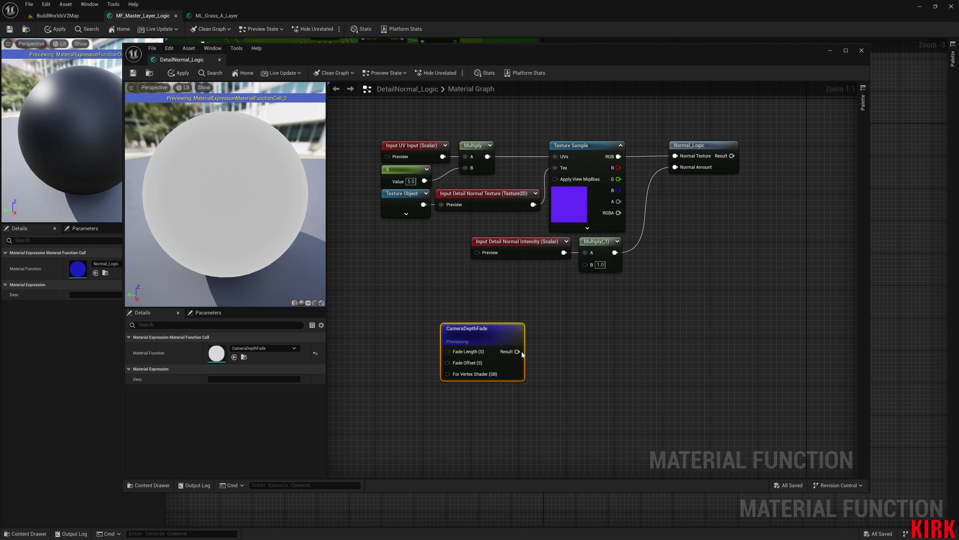
Add a 1-x node fed by CameraDepthFade's Result output
{"action": "left_click_drag", "start_coordinate": [517, 352], "coordinate": [552, 302]}
{"action": "type", "text": "1-x"}
{"action": "key", "text": "Return"}
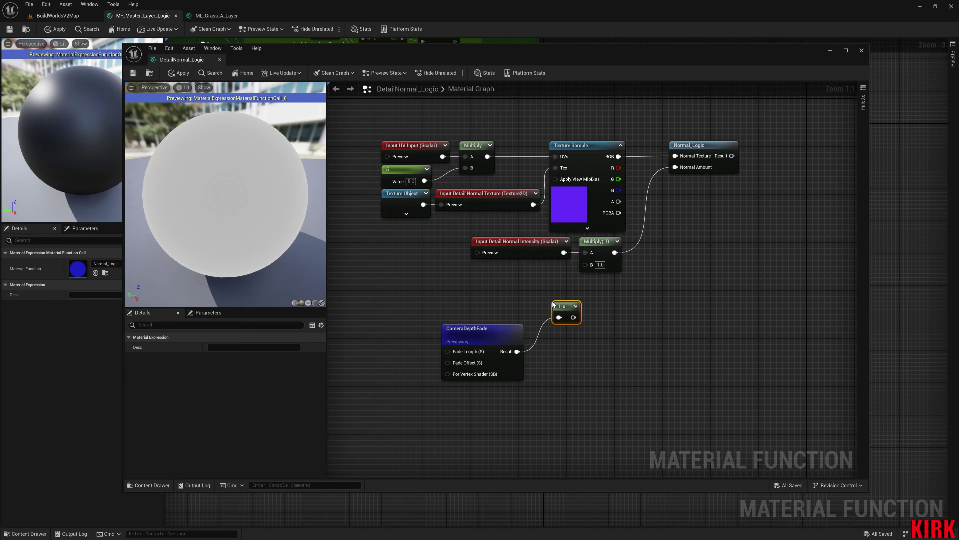
Preview the 1-x node and examine the inverted depth fade on the sphere from close up and far away
{"action": "right_click", "coordinate": [566, 304]}
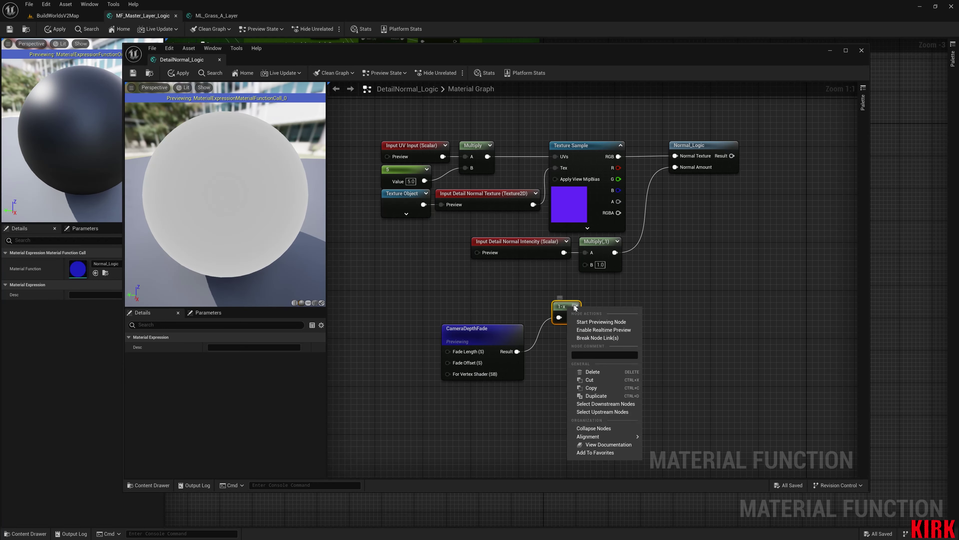
{"action": "left_click", "coordinate": [589, 323]}
{"action": "scroll", "coordinate": [249, 248], "scroll_direction": "up", "scroll_amount": 3}
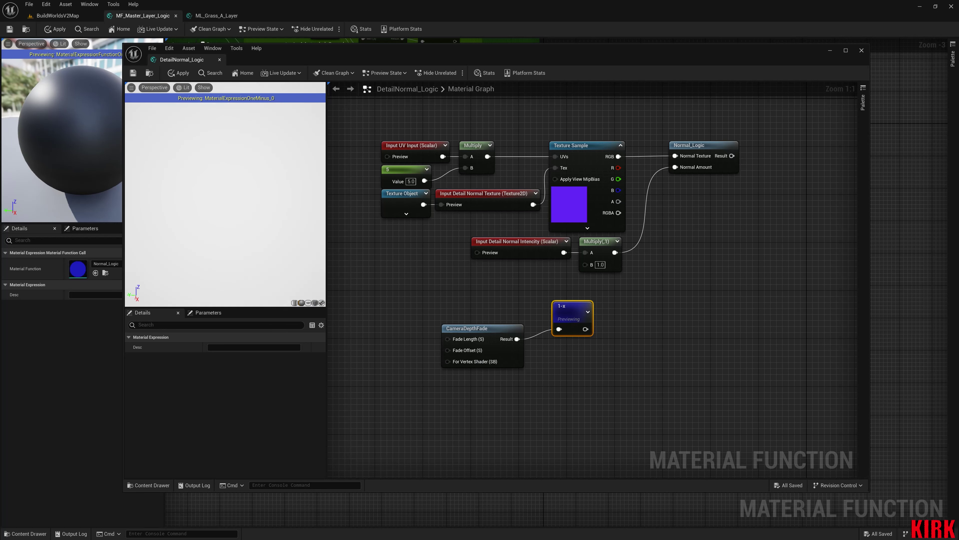
{"action": "scroll", "coordinate": [226, 203], "scroll_direction": "down", "scroll_amount": 5}
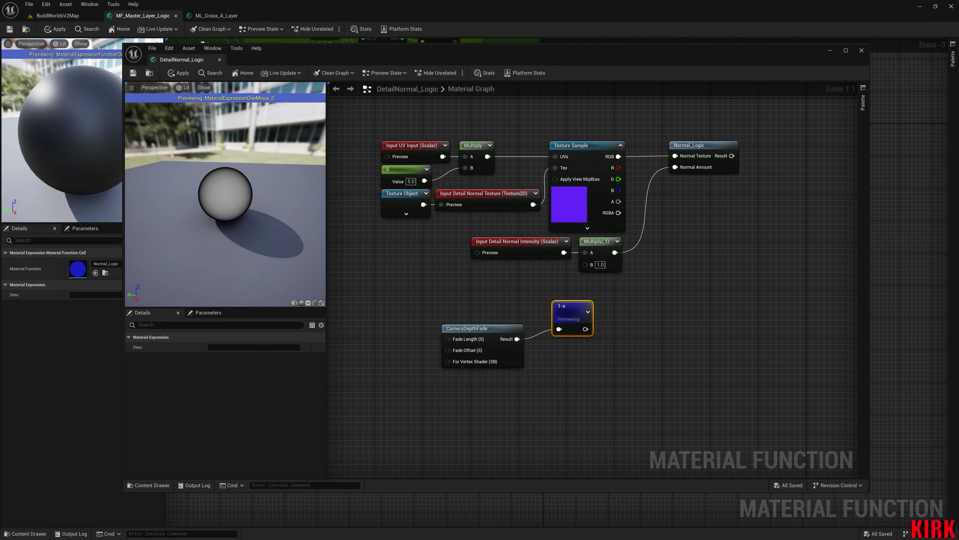
{"action": "right_click_drag", "start_coordinate": [248, 247], "coordinate": [249, 227]}
{"action": "scroll", "coordinate": [226, 203], "scroll_direction": "up", "scroll_amount": 3}
{"action": "scroll", "coordinate": [225, 203], "scroll_direction": "down", "scroll_amount": 4}
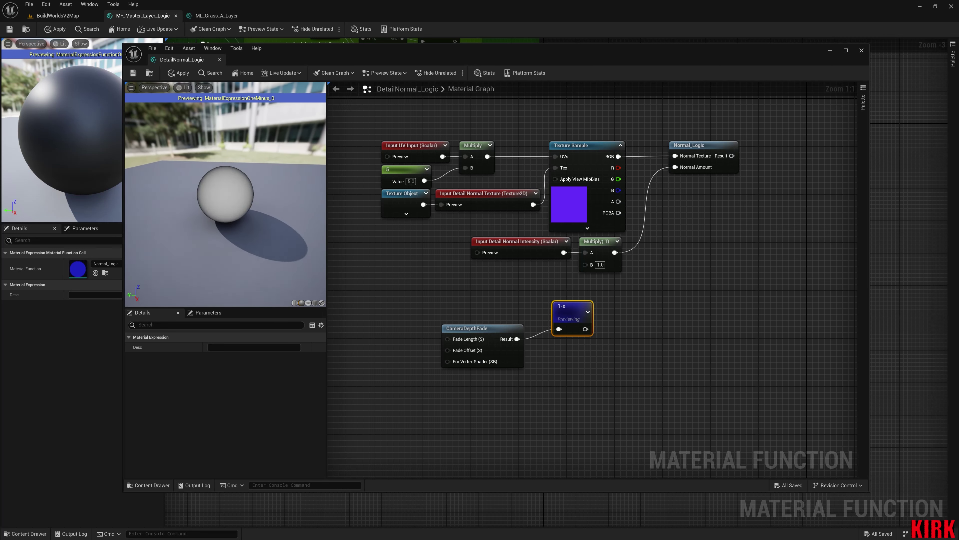
{"action": "scroll", "coordinate": [226, 203], "scroll_direction": "up", "scroll_amount": 2}
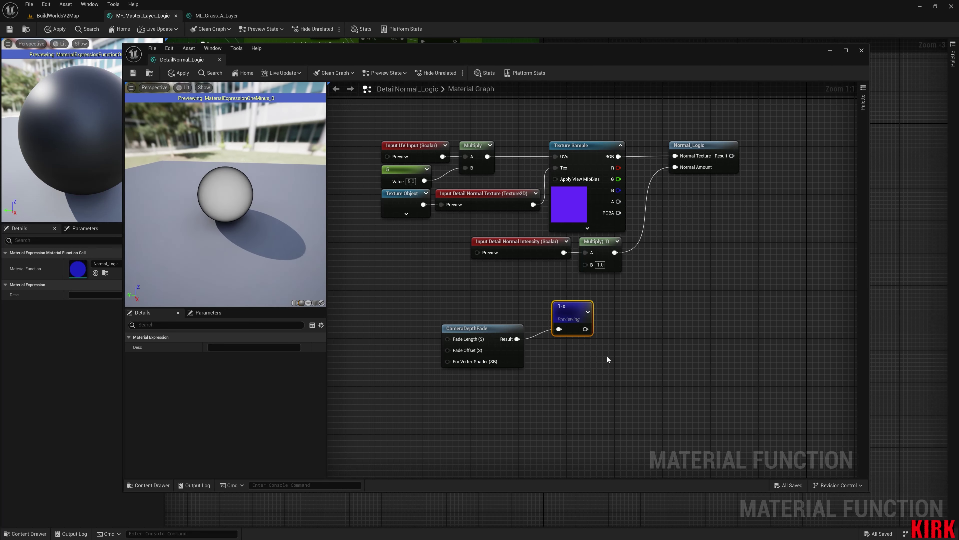
Connect the 1-x output to the lower Multiply's B input and stop previewing the 1-x node
{"action": "left_click", "coordinate": [585, 335]}
{"action": "left_click_drag", "start_coordinate": [585, 329], "coordinate": [585, 263]}
{"action": "right_click", "coordinate": [570, 309]}
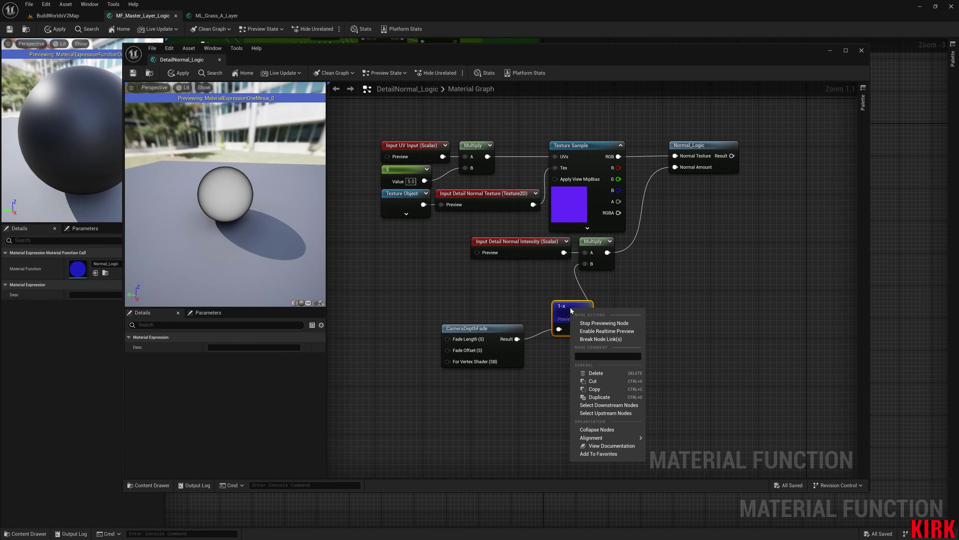
{"action": "left_click", "coordinate": [592, 323]}
Move CameraDepthFade and 1-x up beneath the Detail Normal Intencity input and align the two nodes in a row
{"action": "left_click_drag", "start_coordinate": [564, 308], "coordinate": [542, 327]}
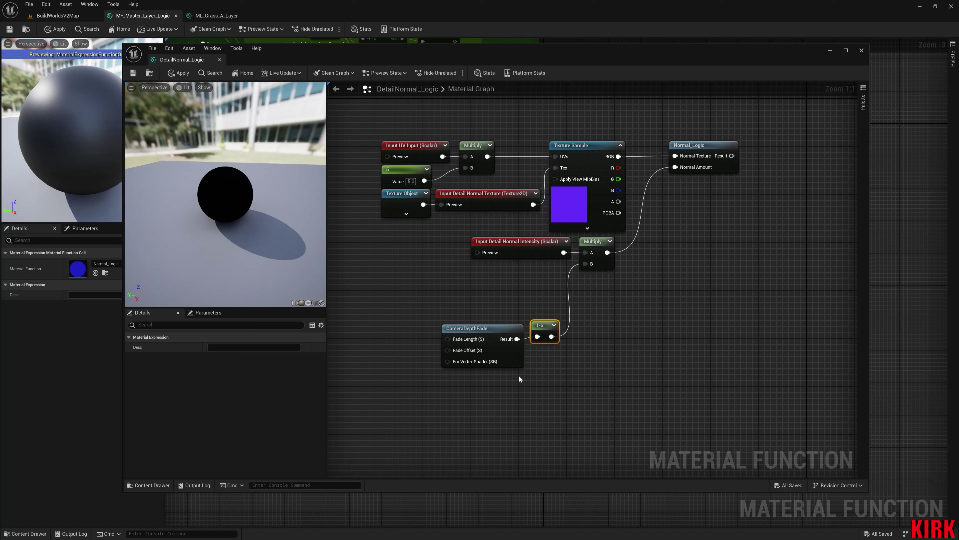
{"action": "left_click_drag", "start_coordinate": [551, 310], "coordinate": [538, 274]}
{"action": "left_click", "coordinate": [563, 307]}
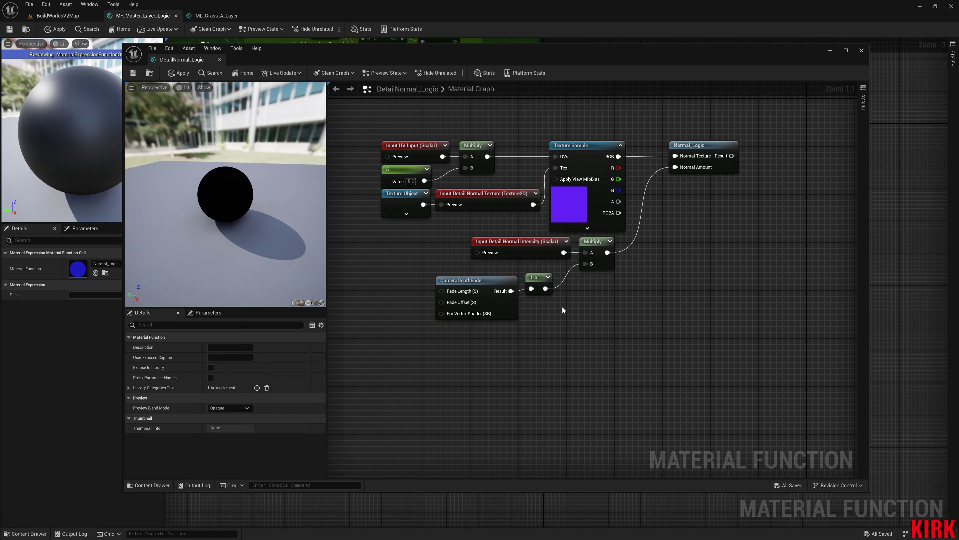
{"action": "left_click", "coordinate": [506, 279]}
{"action": "left_click", "coordinate": [546, 326]}
{"action": "left_click_drag", "start_coordinate": [546, 326], "coordinate": [507, 279]}
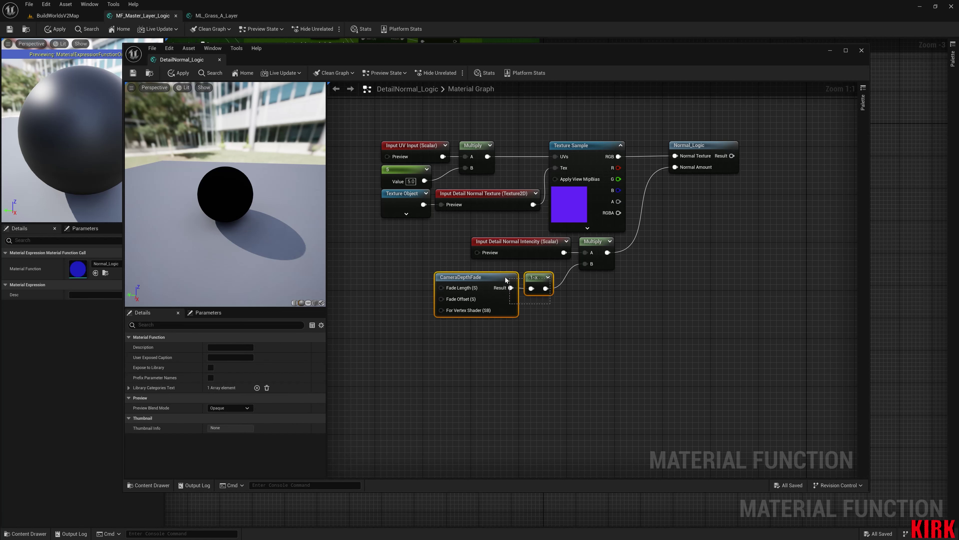
{"action": "left_click", "coordinate": [570, 332]}
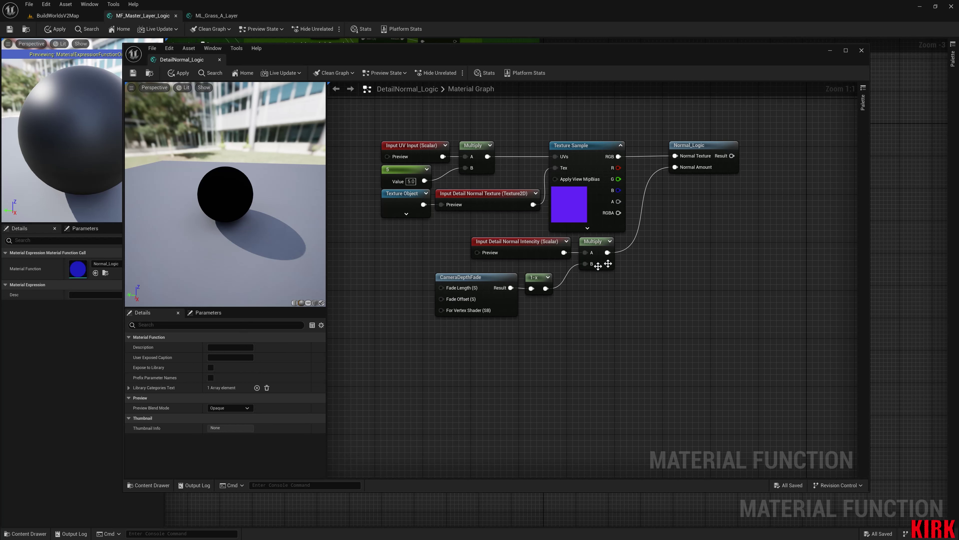
Add a FunctionInput node connected to CameraDepthFade's Fade Length input
{"action": "right_click_drag", "start_coordinate": [613, 303], "coordinate": [659, 329]}
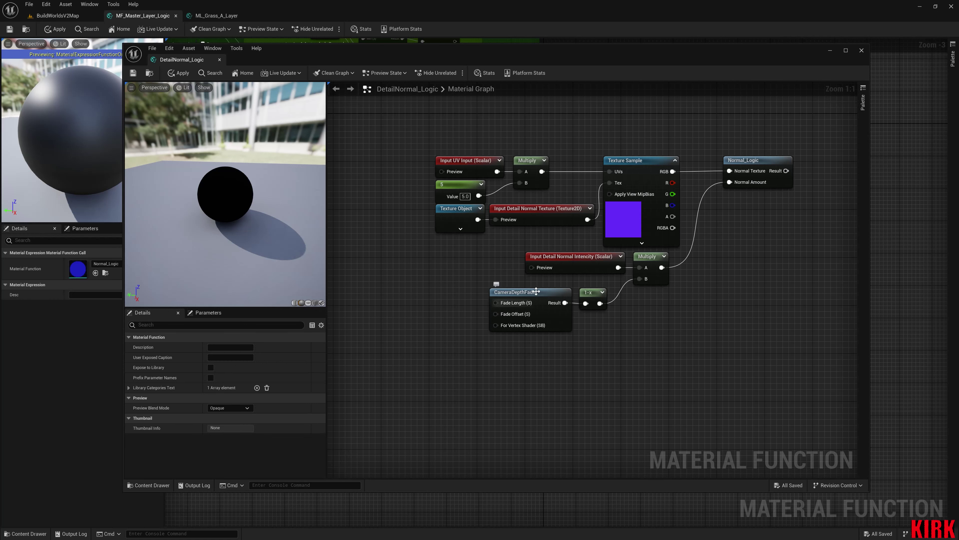
{"action": "right_click_drag", "start_coordinate": [428, 354], "coordinate": [553, 357]}
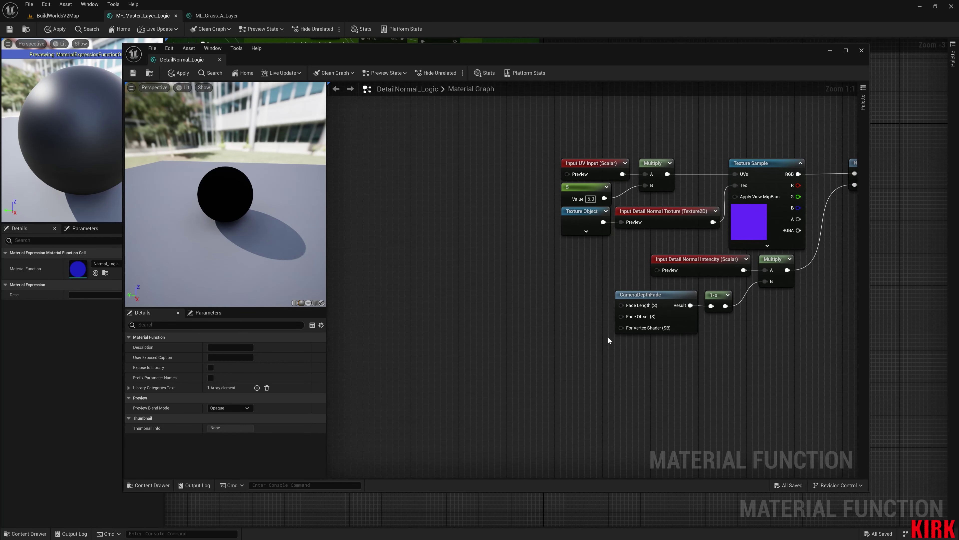
{"action": "right_click_drag", "start_coordinate": [610, 348], "coordinate": [615, 358]}
{"action": "right_click_drag", "start_coordinate": [677, 372], "coordinate": [626, 365]}
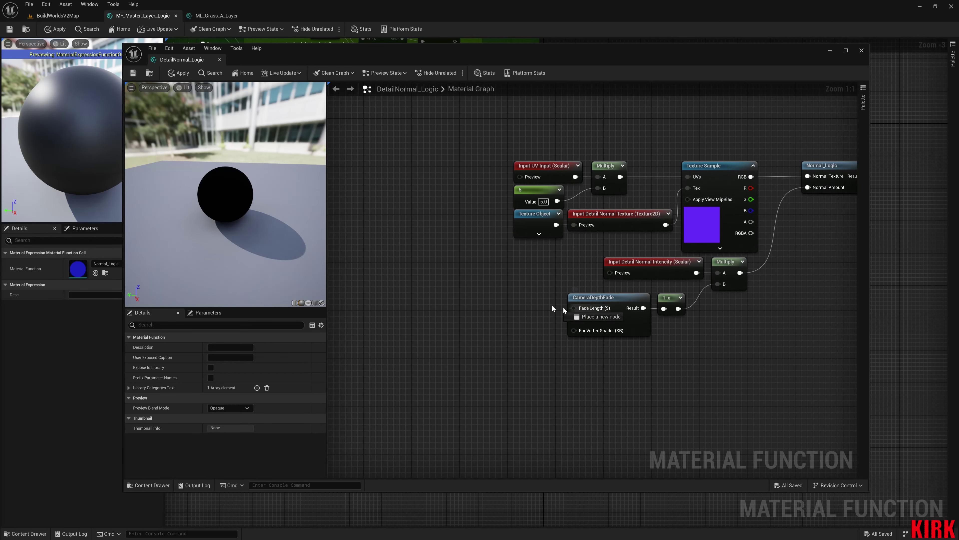
{"action": "right_click", "coordinate": [481, 292]}
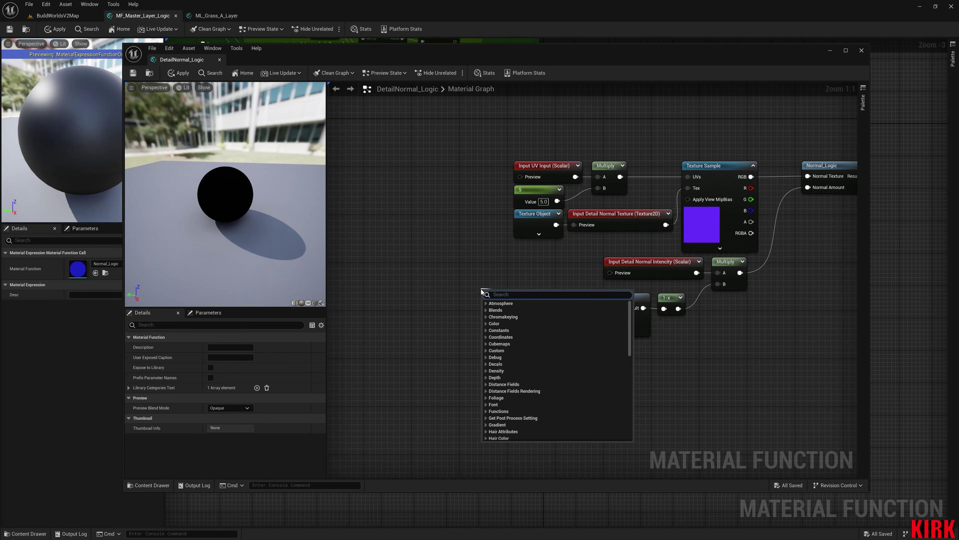
{"action": "type", "text": "input"}
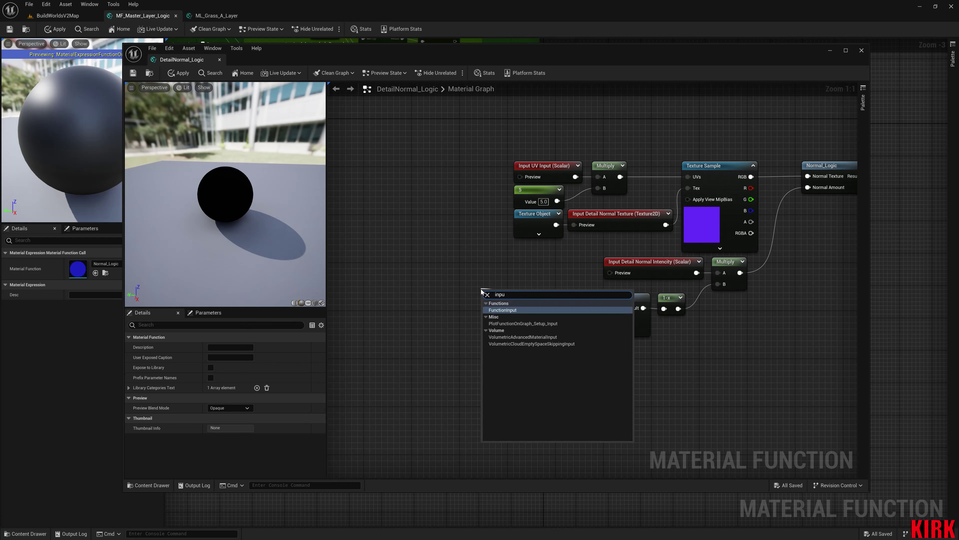
{"action": "key", "text": "Return"}
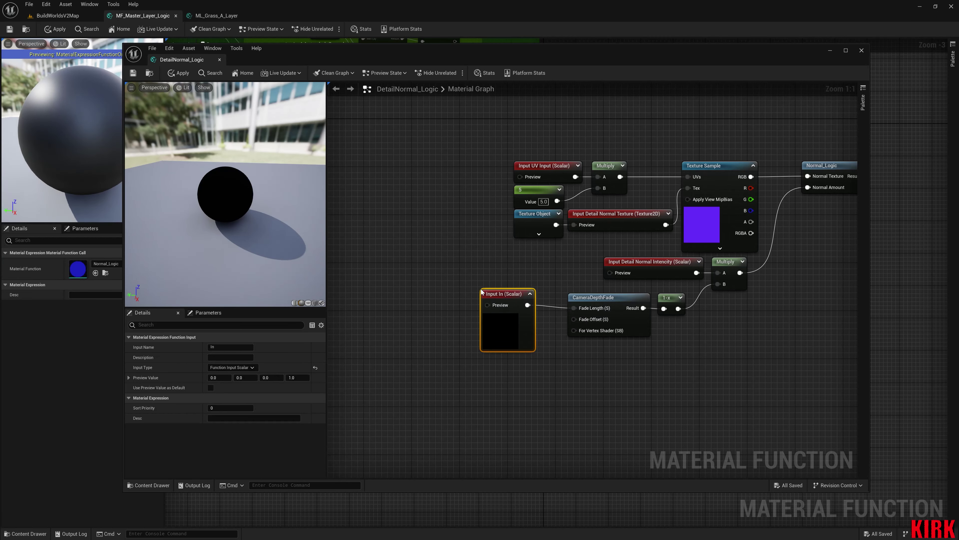
Name the new function input "Detail Normal ( Cam Depth Fade)", collapse its preview and move it clear of CameraDepthFade to the left
{"action": "left_click", "coordinate": [234, 347]}
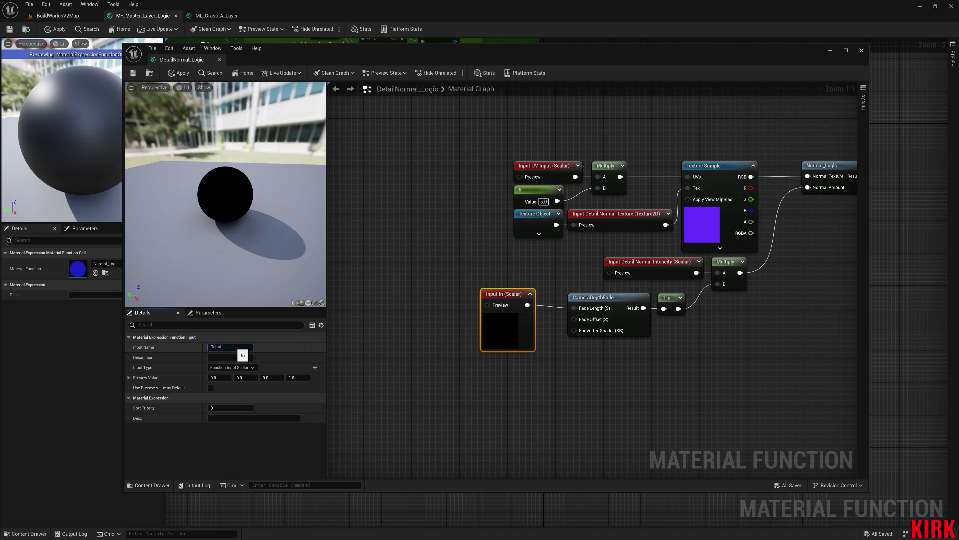
{"action": "type", "text": "Detail Norma"}
{"action": "key", "text": "BackSpace"}
{"action": "type", "text": "Depth Fade)"}
{"action": "left_click", "coordinate": [494, 376]}
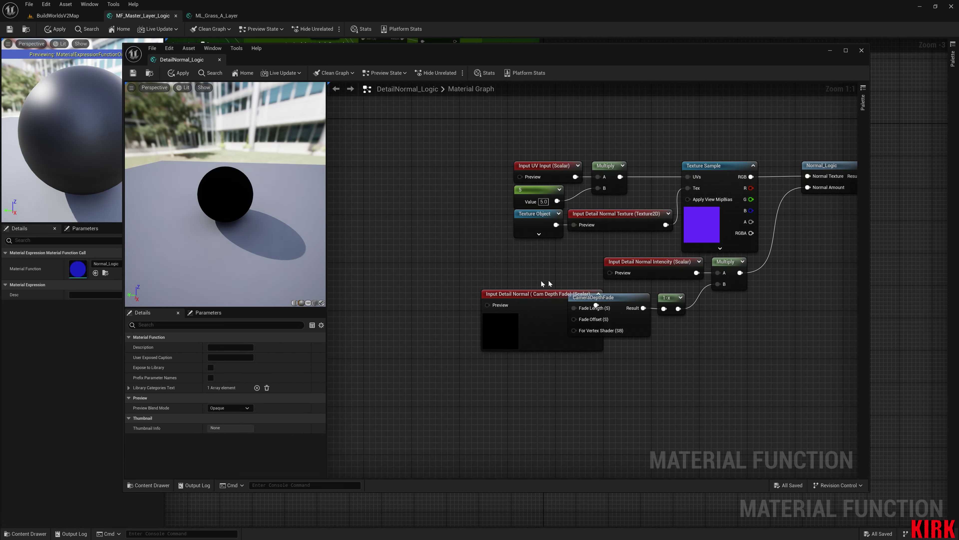
{"action": "left_click_drag", "start_coordinate": [549, 291], "coordinate": [493, 291]}
{"action": "left_click", "coordinate": [511, 273]}
Duplicate the Cam Depth Fade input and rename the copy "Detail Normal ( Cam Depth Offset)"
{"action": "key", "text": "ctrl+d"}
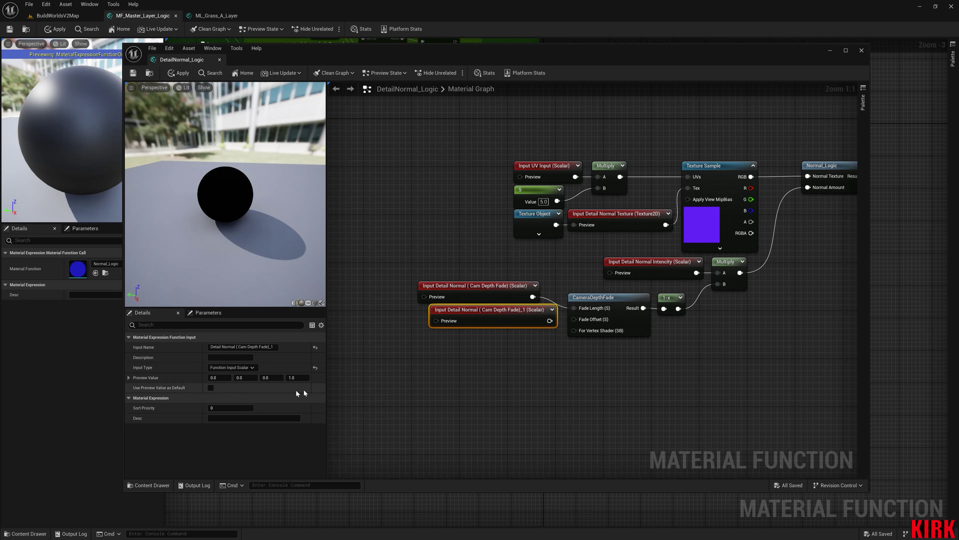
{"action": "left_click", "coordinate": [269, 346]}
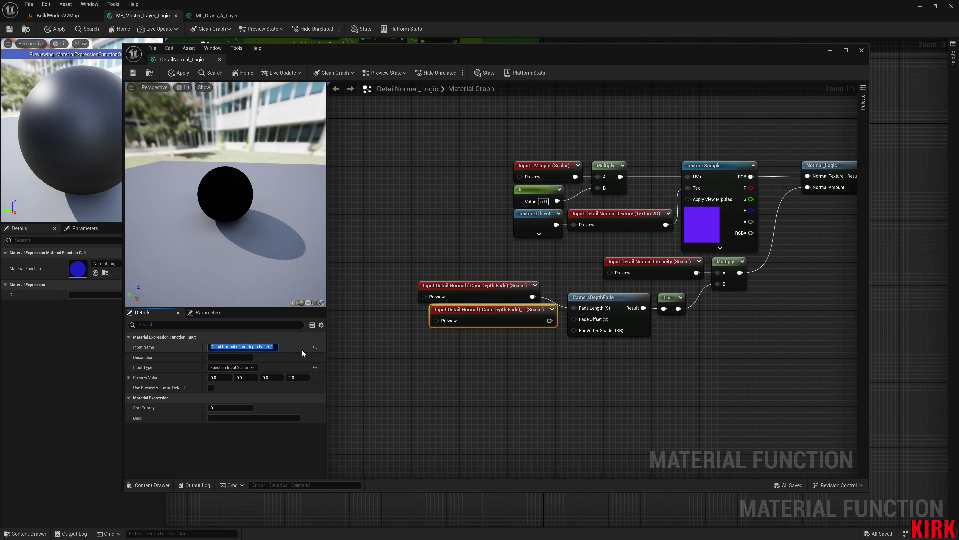
{"action": "key", "text": "End"}
{"action": "key", "text": "BackSpace"}
{"action": "key", "text": "Left"}
{"action": "key", "text": "BackSpace"}
{"action": "key", "text": "BackSpace"}
{"action": "key", "text": "BackSpace"}
{"action": "key", "text": "BackSpace"}
{"action": "type", "text": "Offset"}
{"action": "key", "text": "Return"}
{"action": "left_click", "coordinate": [518, 373]}
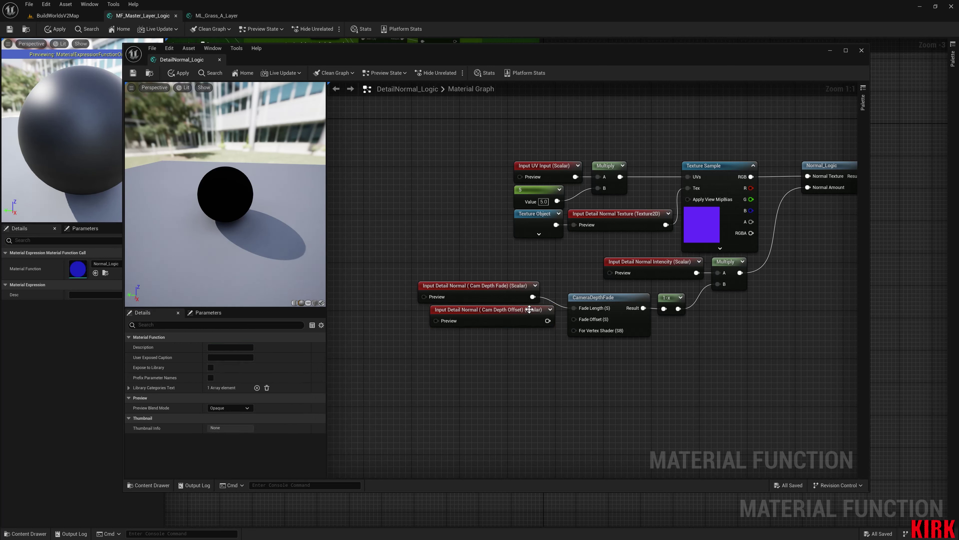
Connect the Cam Depth Offset input to CameraDepthFade's Fade Offset and align it directly beneath the Cam Depth Fade input
{"action": "left_click_drag", "start_coordinate": [530, 309], "coordinate": [574, 319]}
{"action": "left_click", "coordinate": [530, 280]}
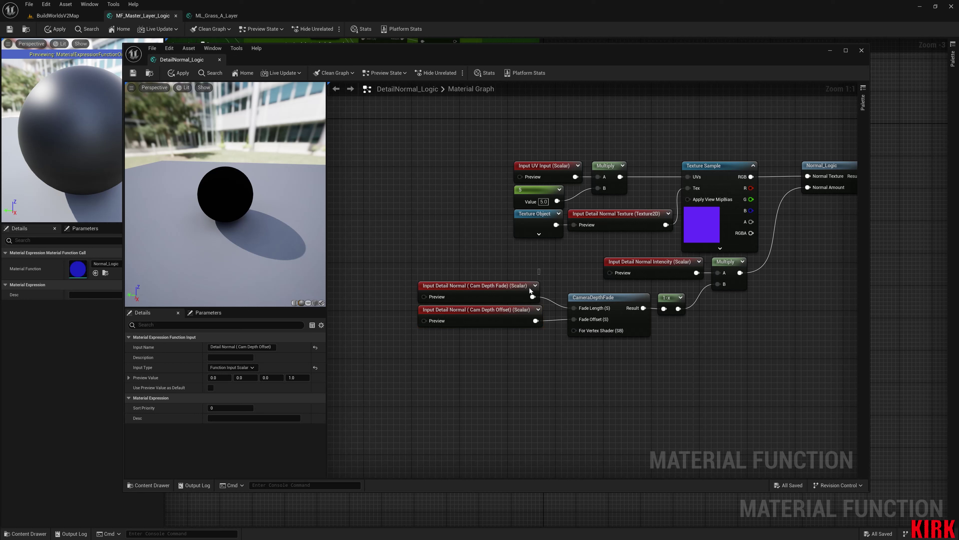
{"action": "left_click", "coordinate": [529, 289]}
{"action": "left_click", "coordinate": [494, 322], "text": "ctrl"}
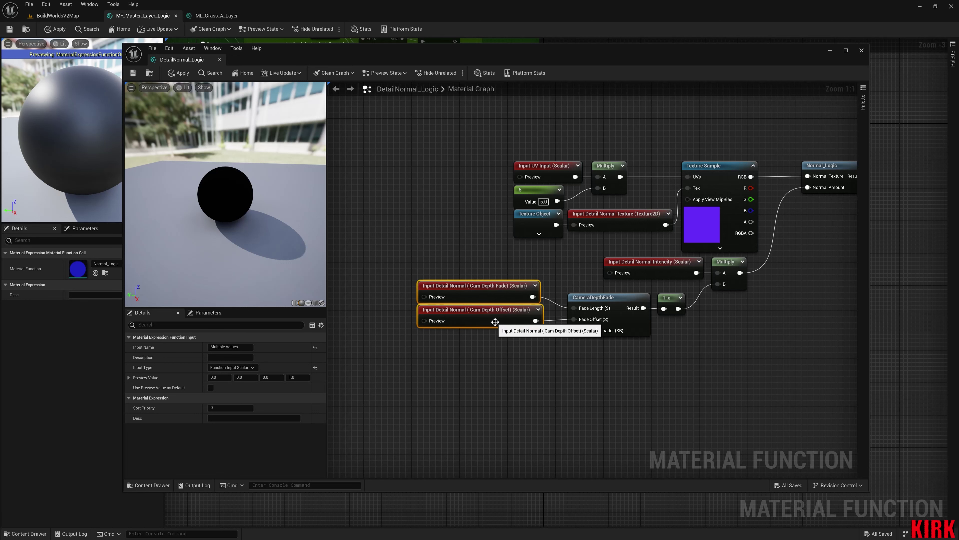
{"action": "left_click", "coordinate": [501, 344]}
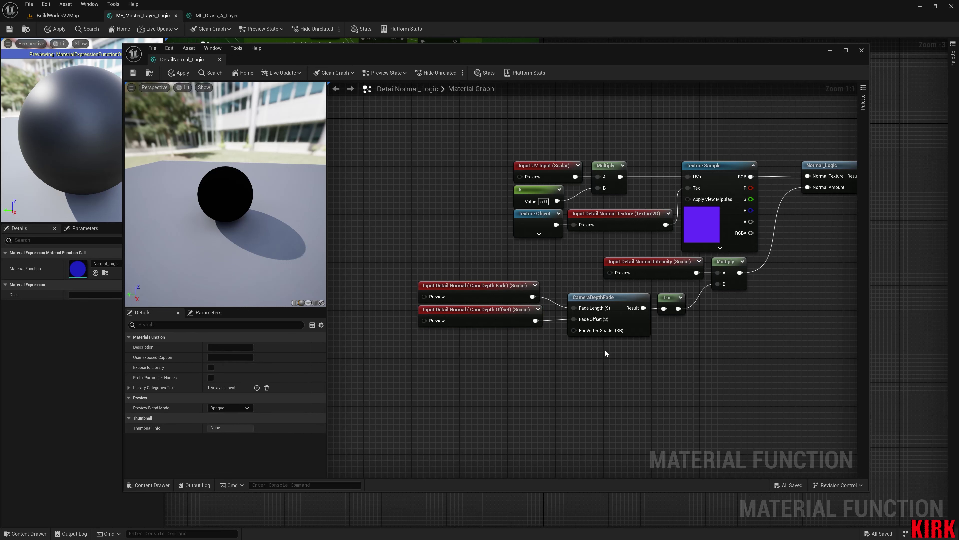
Check CameraDepthFade's default Fade Offset, and add two stacked Constant nodes beside the Cam Depth Fade and Cam Depth Offset inputs
{"action": "right_click_drag", "start_coordinate": [573, 348], "coordinate": [687, 345]}
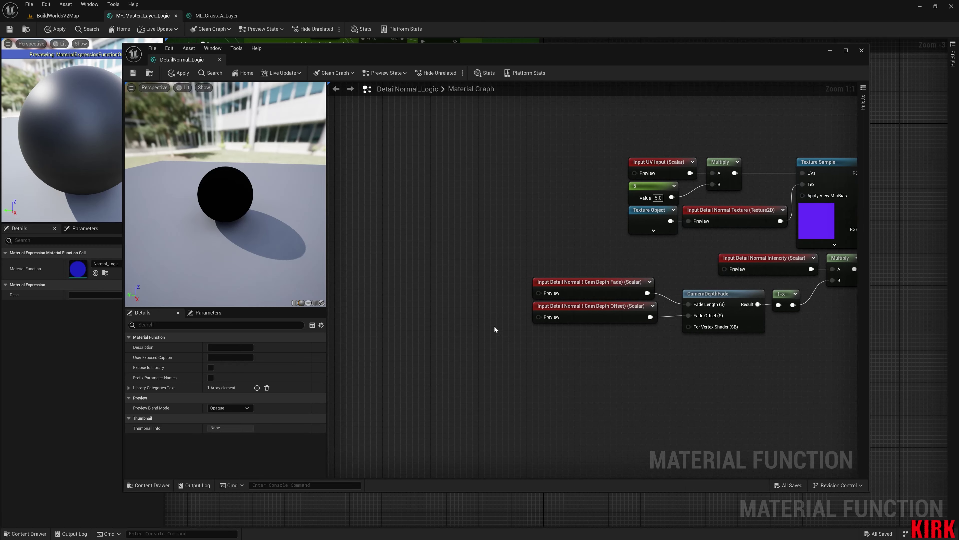
{"action": "mouse_move", "coordinate": [227, 227]}
{"action": "right_mouse_down"}
{"action": "mouse_move", "coordinate": [226, 272]}
{"action": "mouse_move", "coordinate": [227, 227]}
{"action": "right_mouse_up"}
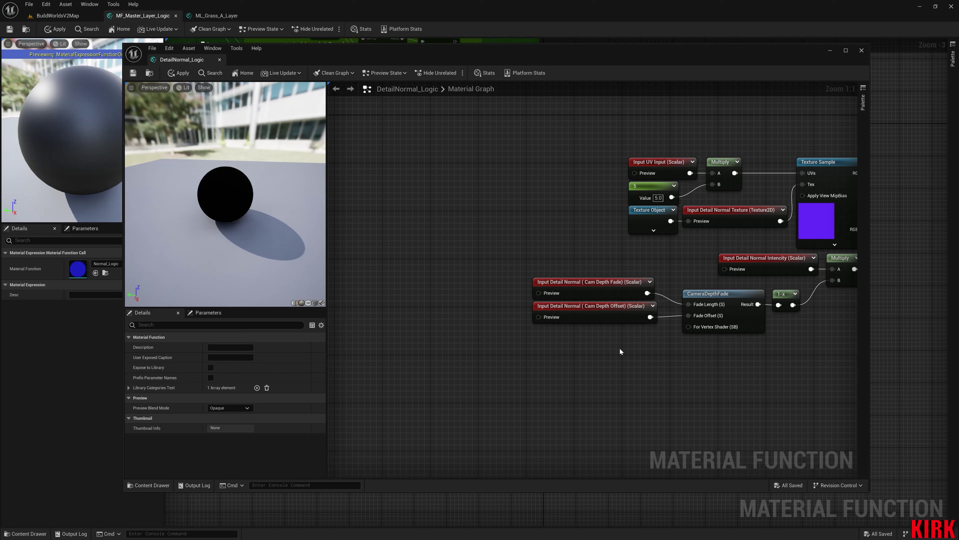
{"action": "left_click", "coordinate": [708, 294]}
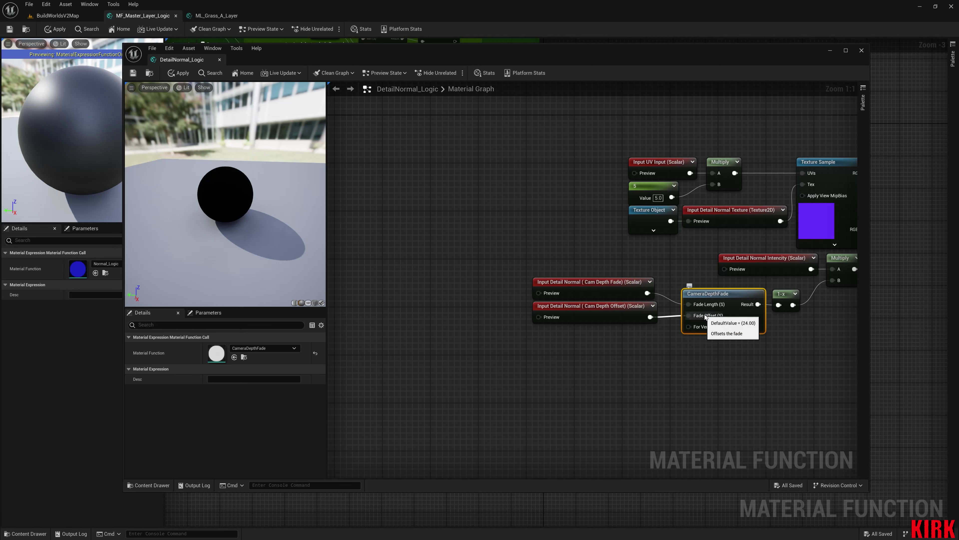
{"action": "right_click_drag", "start_coordinate": [511, 348], "coordinate": [600, 339]}
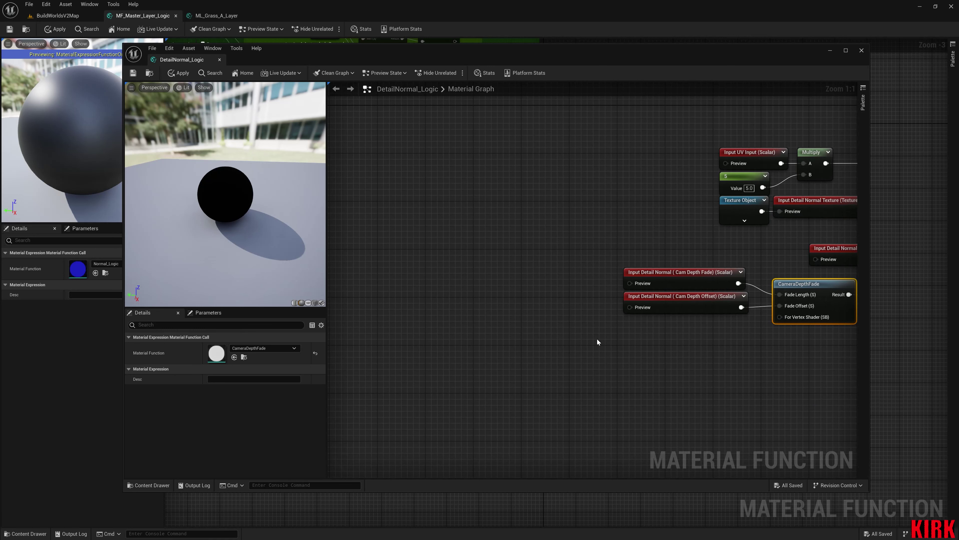
{"action": "key", "text": "1"}
{"action": "left_click", "coordinate": [551, 316]}
{"action": "left_click_drag", "start_coordinate": [579, 317], "coordinate": [566, 298]}
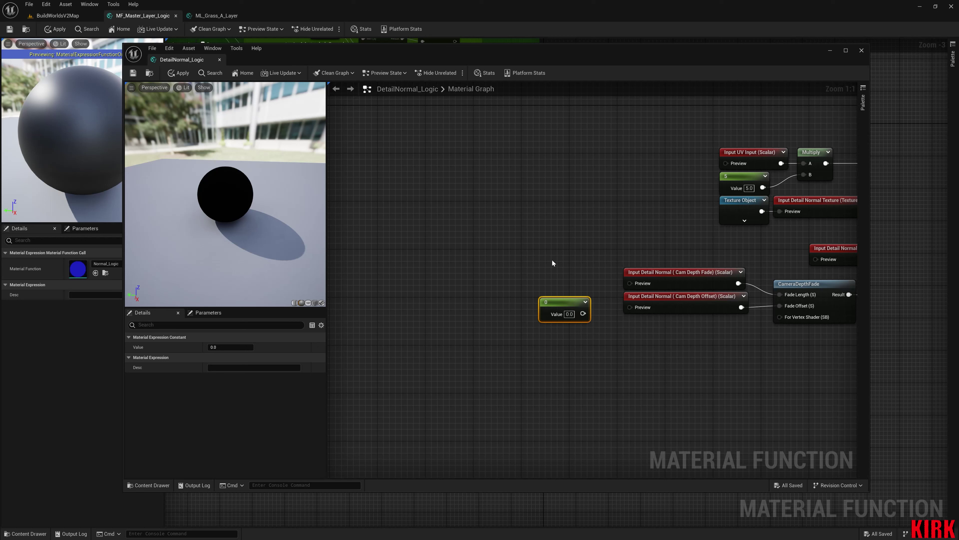
{"action": "key", "text": "ctrl+d"}
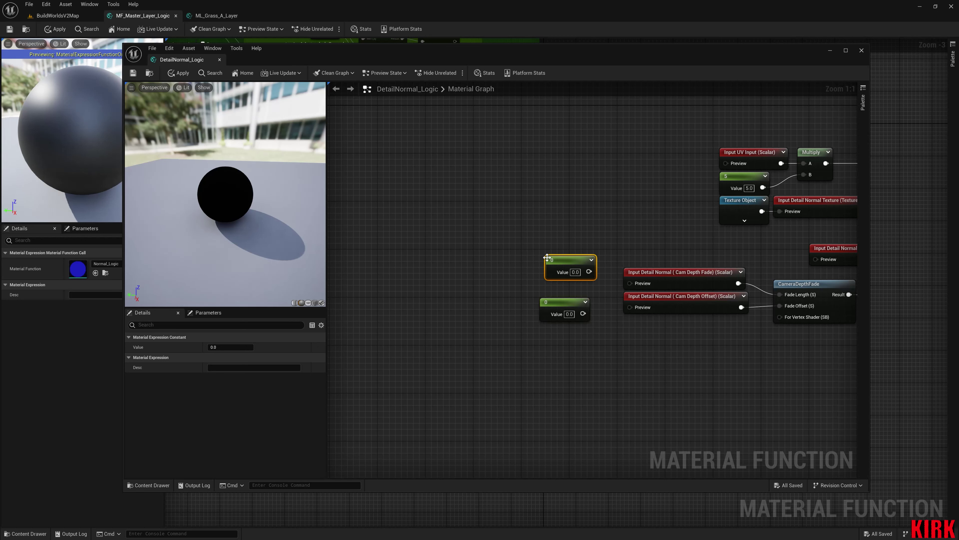
{"action": "left_click_drag", "start_coordinate": [581, 262], "coordinate": [574, 261]}
Set the lower constant to 24 and connect it to the Preview of the Cam Depth Offset input
{"action": "left_click", "coordinate": [566, 302]}
{"action": "left_click", "coordinate": [230, 347]}
{"action": "type", "text": "24"}
{"action": "left_click", "coordinate": [445, 396]}
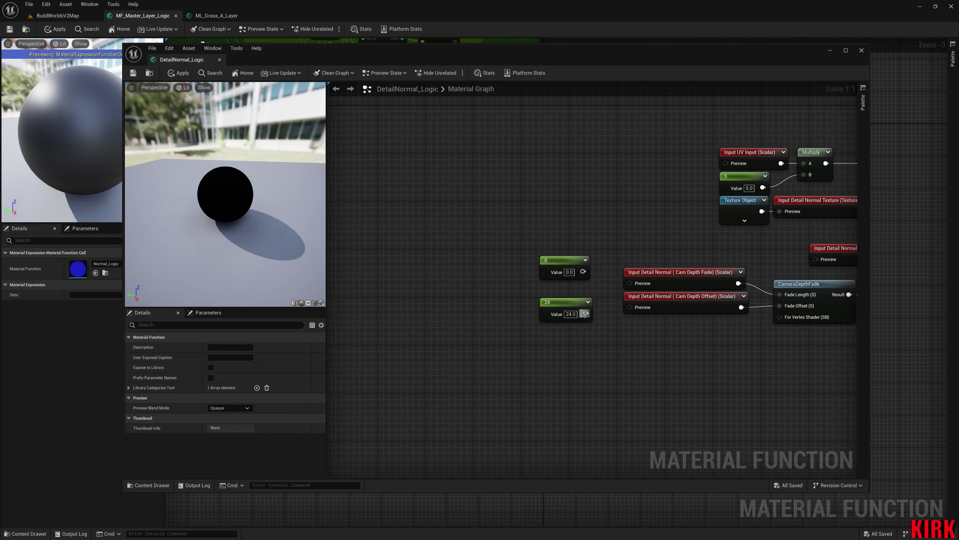
{"action": "left_click_drag", "start_coordinate": [586, 313], "coordinate": [634, 308]}
Enable Use Preview Value as Default on both the Cam Depth Fade and Cam Depth Offset inputs
{"action": "left_click_drag", "start_coordinate": [680, 328], "coordinate": [659, 260]}
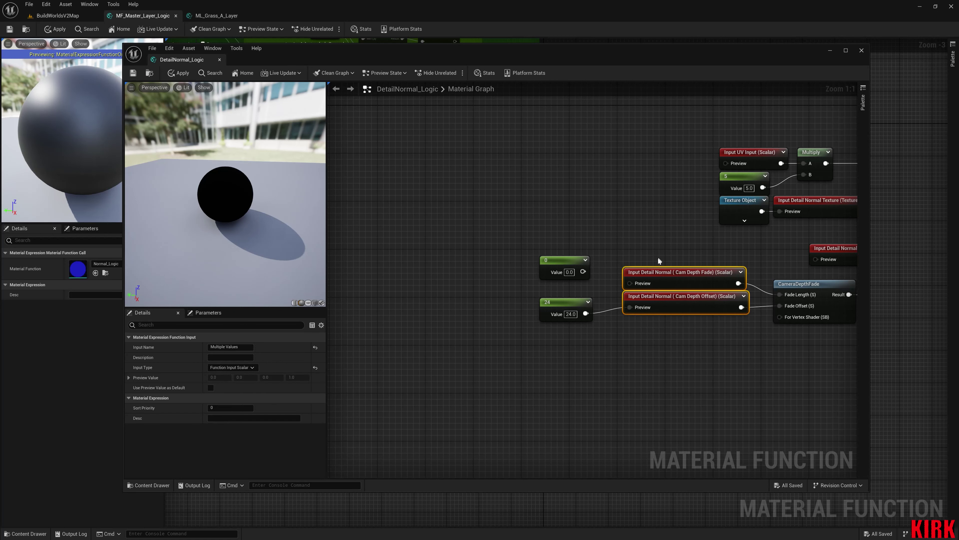
{"action": "left_click", "coordinate": [210, 387]}
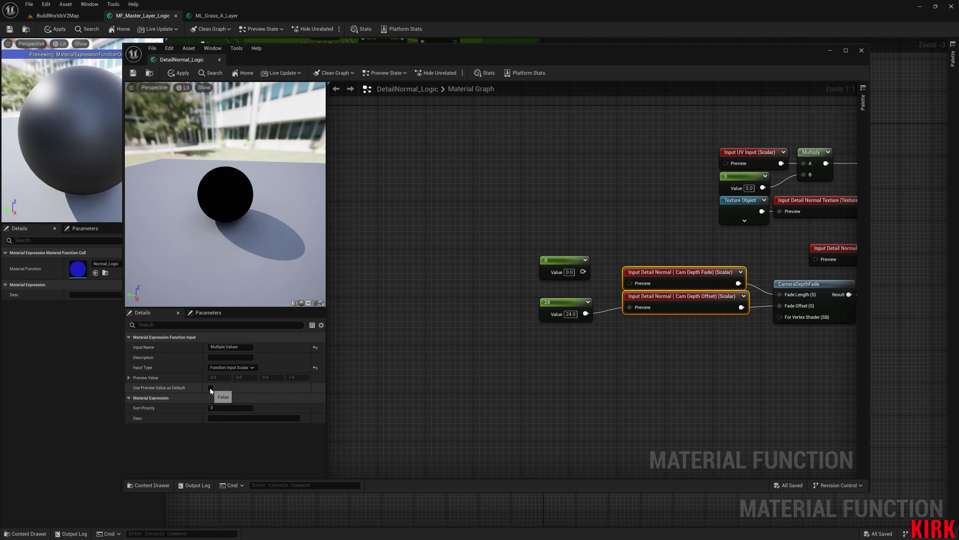
{"action": "left_click", "coordinate": [603, 383]}
Set the upper constant to 1500 and connect it to the Preview of the Cam Depth Fade input
{"action": "right_click_drag", "start_coordinate": [628, 361], "coordinate": [569, 379]}
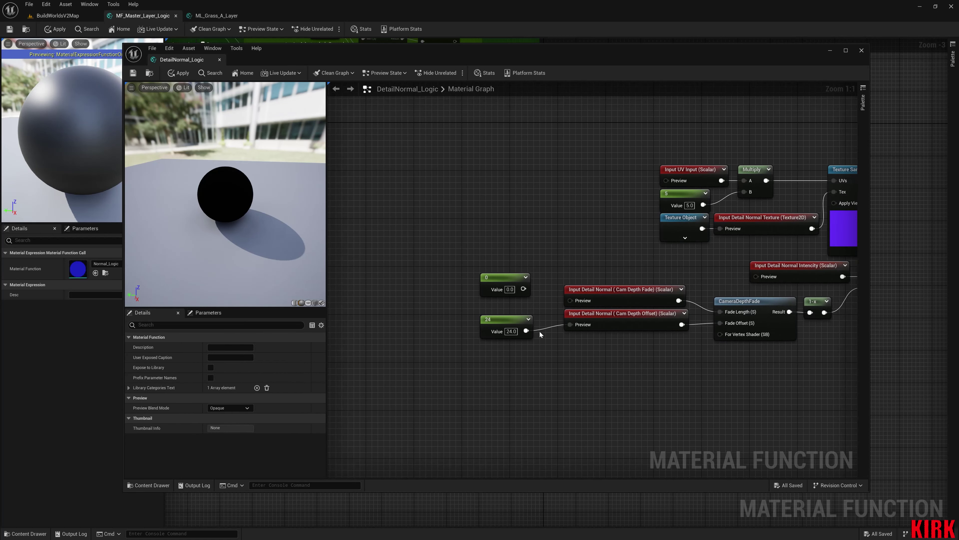
{"action": "left_click", "coordinate": [509, 278]}
{"action": "left_click", "coordinate": [234, 347]}
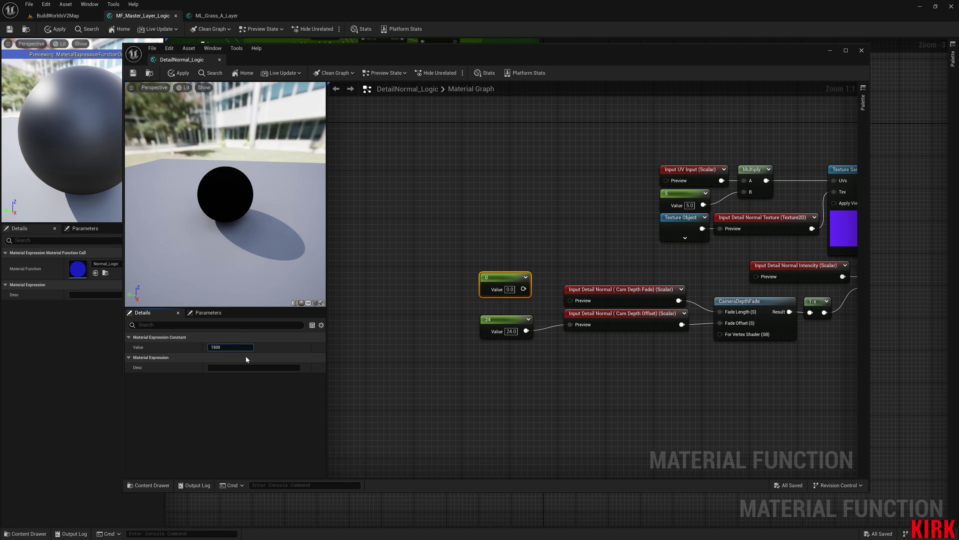
{"action": "left_click", "coordinate": [541, 363]}
{"action": "left_click_drag", "start_coordinate": [531, 289], "coordinate": [570, 300]}
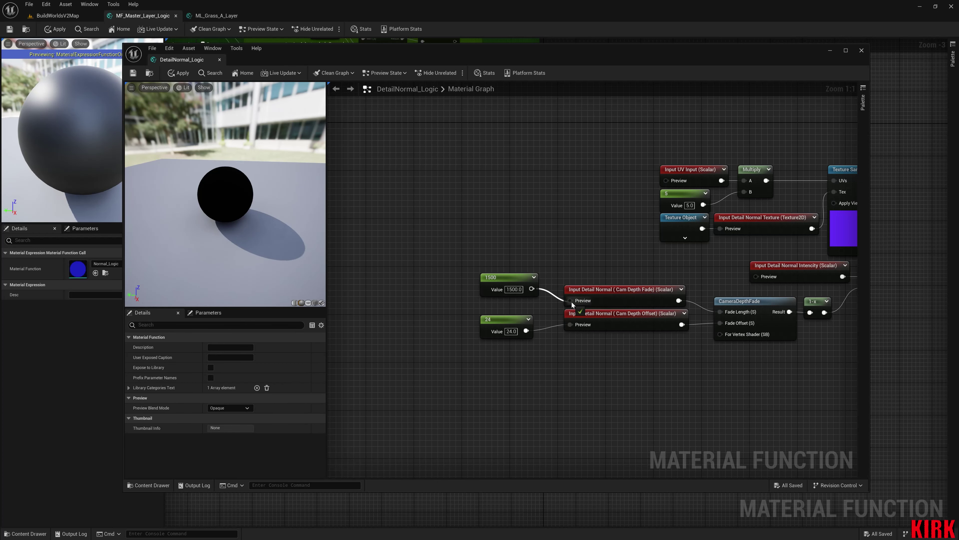
Preview the 1-x node's camera fade on the sphere at different viewing distances and stop previewing the node
{"action": "right_click_drag", "start_coordinate": [717, 354], "coordinate": [596, 352]}
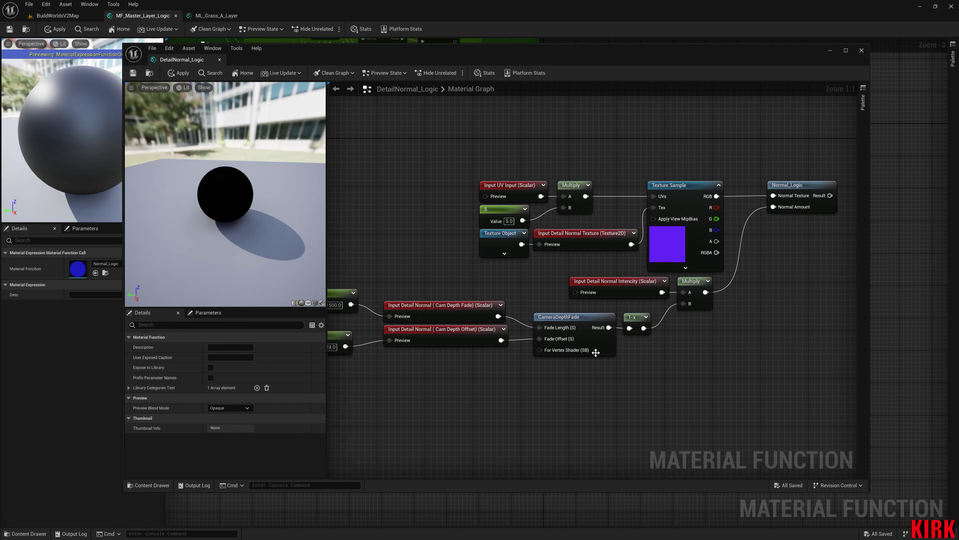
{"action": "right_click", "coordinate": [574, 316]}
{"action": "left_click", "coordinate": [724, 354]}
{"action": "right_click", "coordinate": [627, 319]}
{"action": "left_click", "coordinate": [644, 336]}
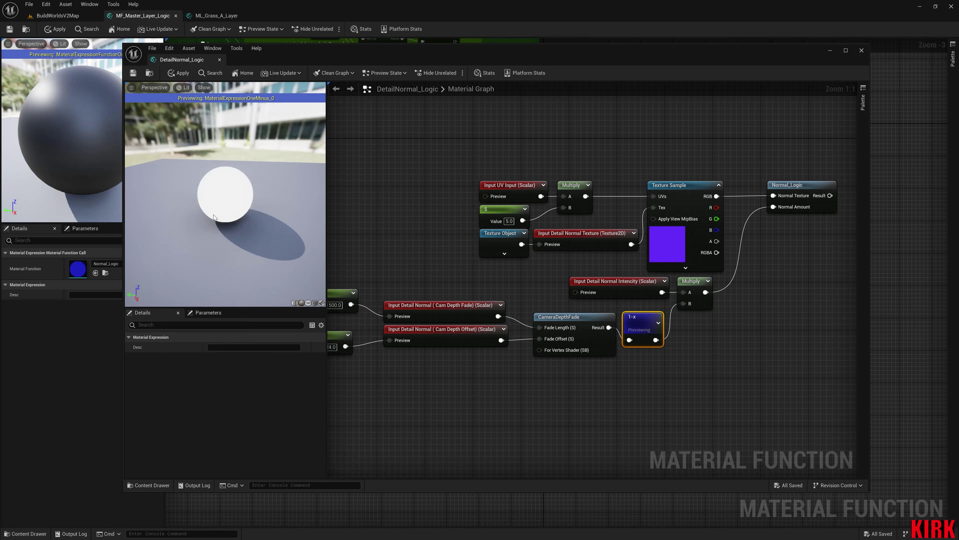
{"action": "right_click_drag", "start_coordinate": [225, 189], "coordinate": [225, 250]}
{"action": "scroll", "coordinate": [225, 204], "scroll_direction": "down", "scroll_amount": 8}
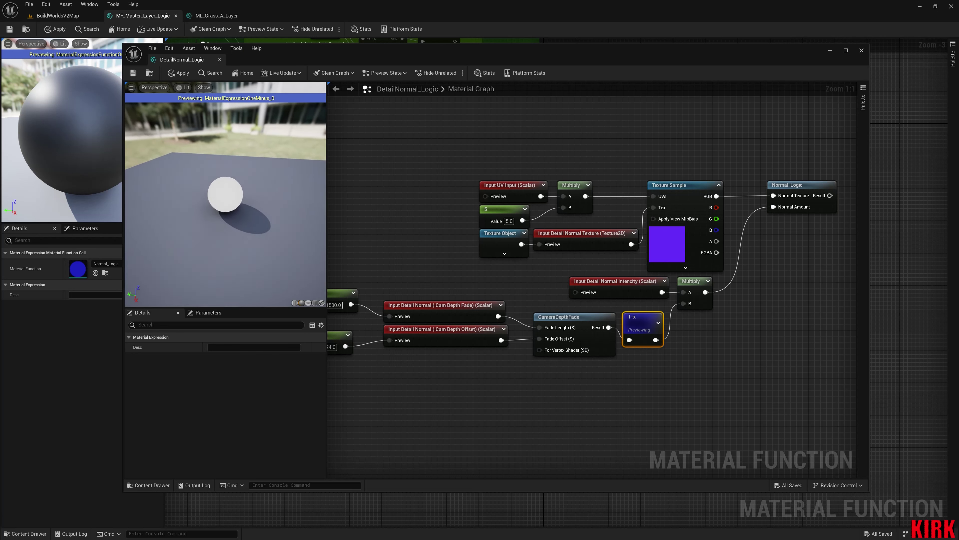
{"action": "mouse_move", "coordinate": [225, 204]}
{"action": "right_mouse_down"}
{"action": "mouse_move", "coordinate": [226, 177]}
{"action": "mouse_move", "coordinate": [226, 192]}
{"action": "right_mouse_up"}
{"action": "scroll", "coordinate": [226, 204], "scroll_direction": "up", "scroll_amount": 4}
{"action": "scroll", "coordinate": [225, 204], "scroll_direction": "down", "scroll_amount": 4}
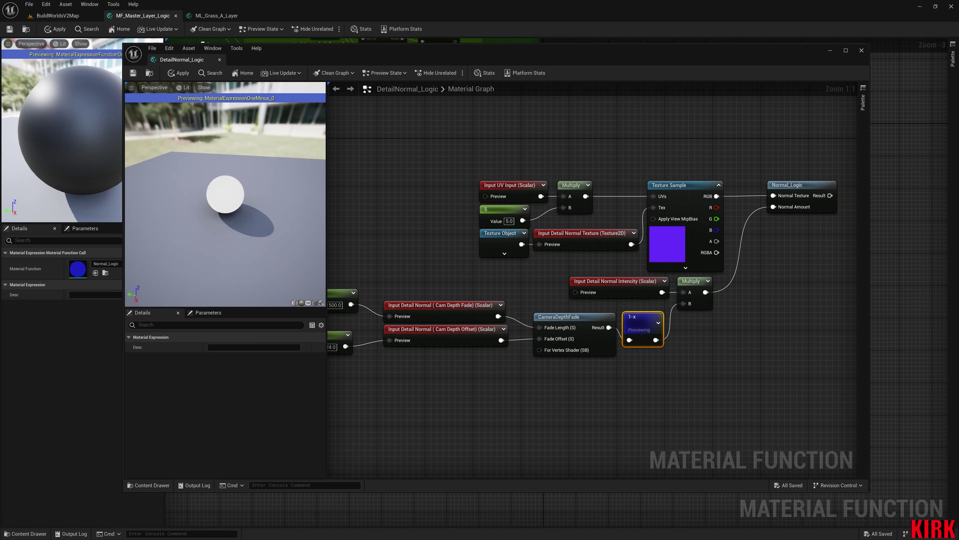
{"action": "scroll", "coordinate": [237, 224], "scroll_direction": "down", "scroll_amount": 1}
{"action": "scroll", "coordinate": [237, 223], "scroll_direction": "up", "scroll_amount": 3}
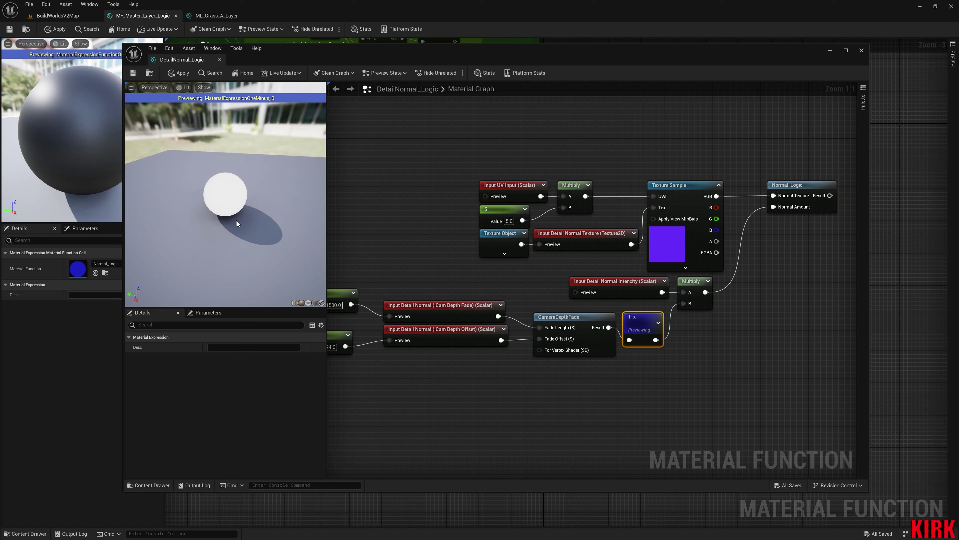
{"action": "right_click", "coordinate": [647, 331]}
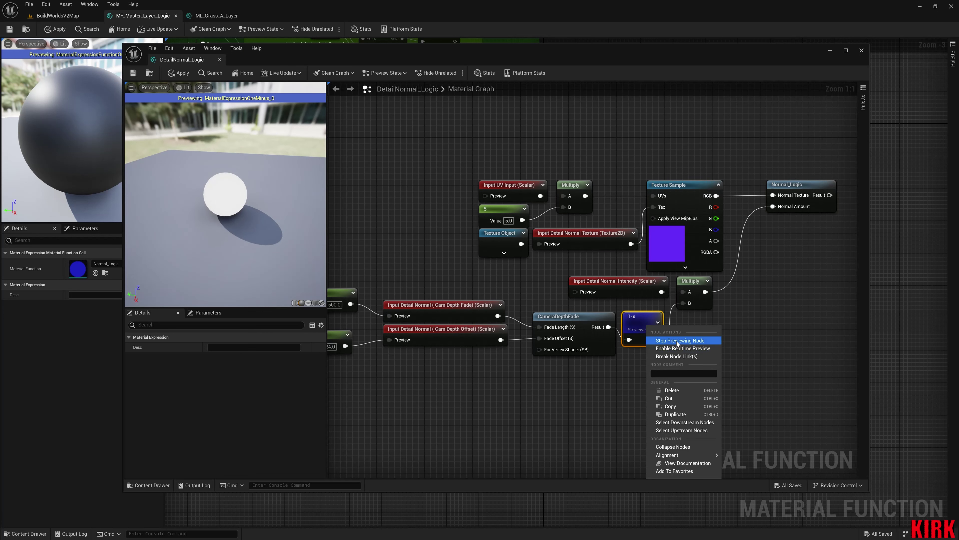
{"action": "left_click", "coordinate": [680, 344]}
Move the 1500 and 24 constants right up against their Cam Depth Fade and Cam Depth Offset inputs
{"action": "right_click_drag", "start_coordinate": [724, 363], "coordinate": [785, 353]}
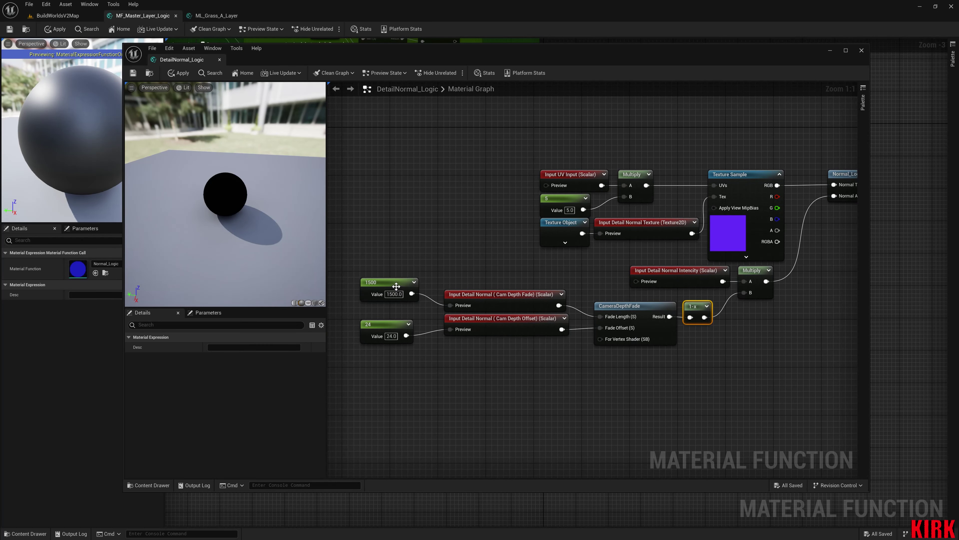
{"action": "left_click", "coordinate": [417, 297]}
{"action": "left_click_drag", "start_coordinate": [417, 297], "coordinate": [423, 297]}
{"action": "left_click_drag", "start_coordinate": [398, 331], "coordinate": [426, 323]}
{"action": "left_click", "coordinate": [614, 376]}
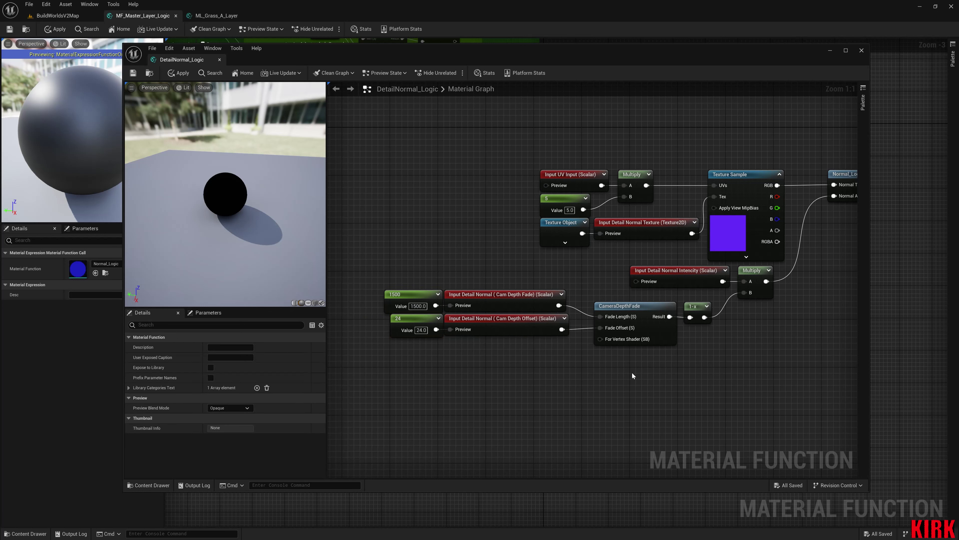
Move the Output Result node up level with Normal_Logic, leaving room between the two for another node
{"action": "right_click_drag", "start_coordinate": [666, 372], "coordinate": [489, 375]}
{"action": "scroll", "coordinate": [489, 377], "scroll_direction": "down", "scroll_amount": 2}
{"action": "right_click_drag", "start_coordinate": [670, 349], "coordinate": [564, 346]}
{"action": "left_click_drag", "start_coordinate": [694, 281], "coordinate": [712, 219]}
{"action": "right_click_drag", "start_coordinate": [569, 299], "coordinate": [635, 304]}
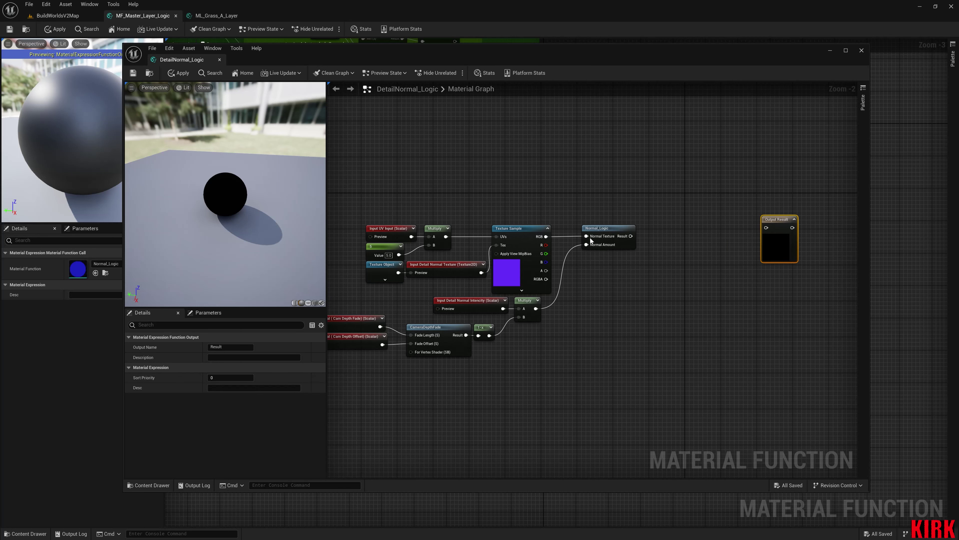
{"action": "right_click_drag", "start_coordinate": [683, 246], "coordinate": [679, 277]}
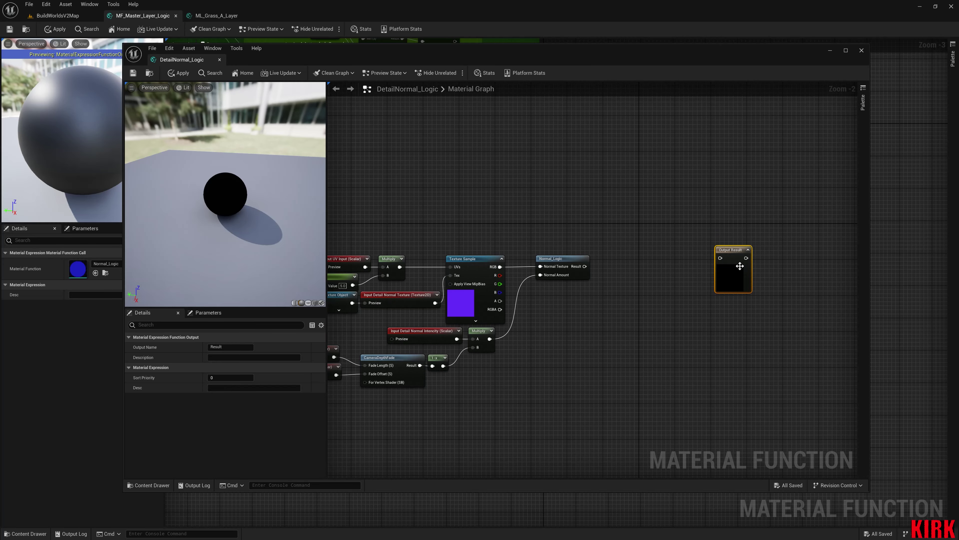
{"action": "left_click_drag", "start_coordinate": [736, 249], "coordinate": [768, 254]}
Add a BlendAngleCorrectedNormals node fed by Normal_Logic's Result and move the link from BaseNormal to AdditionalNormal
{"action": "left_click_drag", "start_coordinate": [585, 266], "coordinate": [650, 239]}
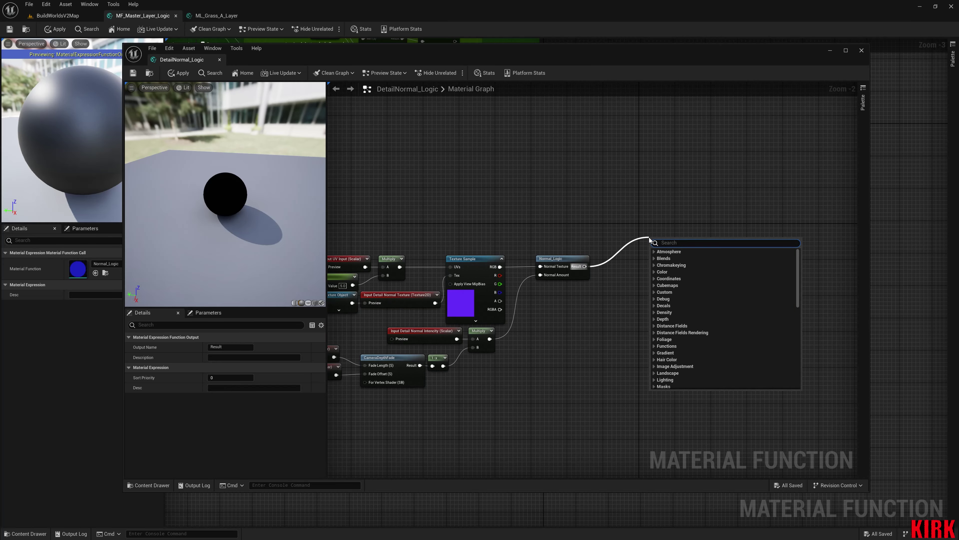
{"action": "type", "text": "blendan"}
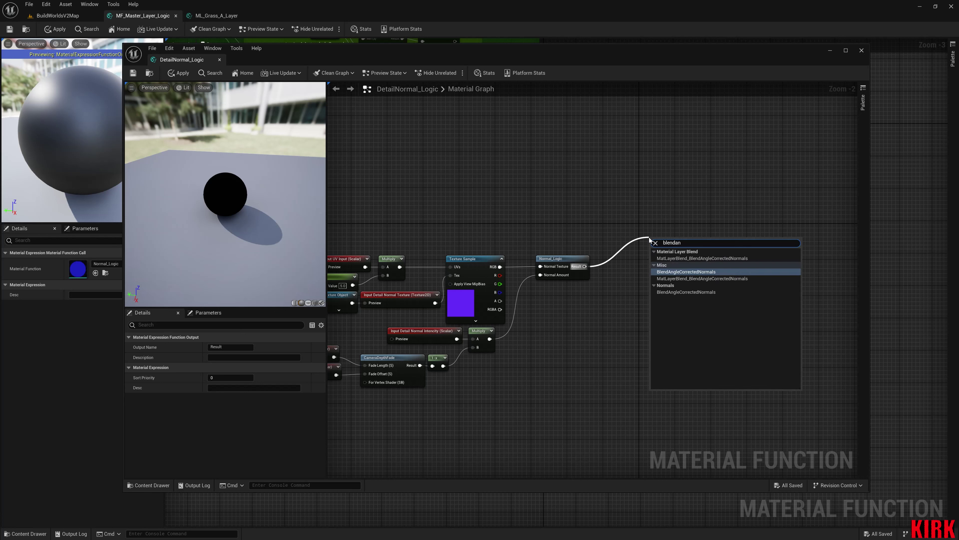
{"action": "key", "text": "Return"}
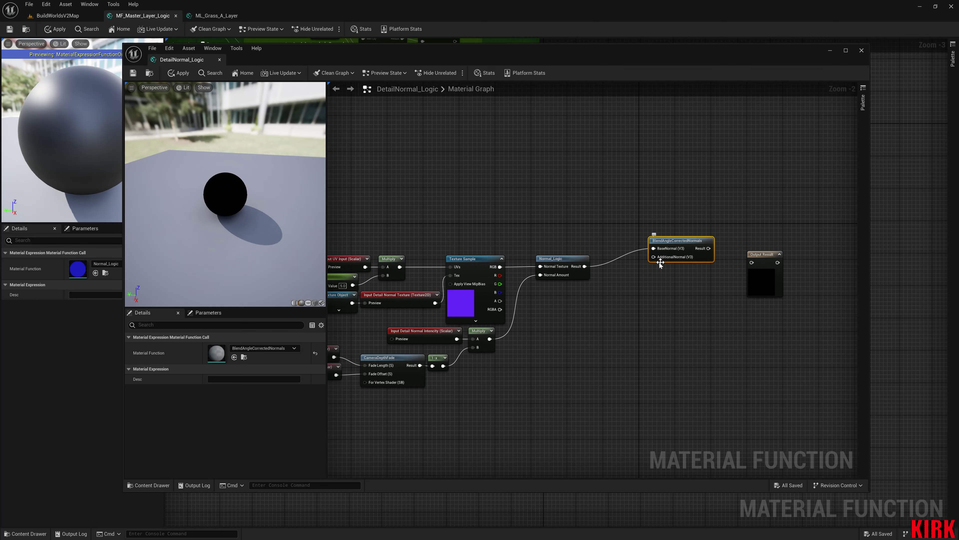
{"action": "left_click_drag", "start_coordinate": [654, 248], "coordinate": [654, 257], "text": "ctrl"}
Move the DetailNormal_Logic window aside to examine the Normal_Logic node in MF_Master_Layer_Logic and bring the window back
{"action": "left_click_drag", "start_coordinate": [302, 55], "coordinate": [570, 104]}
{"action": "right_click_drag", "start_coordinate": [457, 289], "coordinate": [271, 213]}
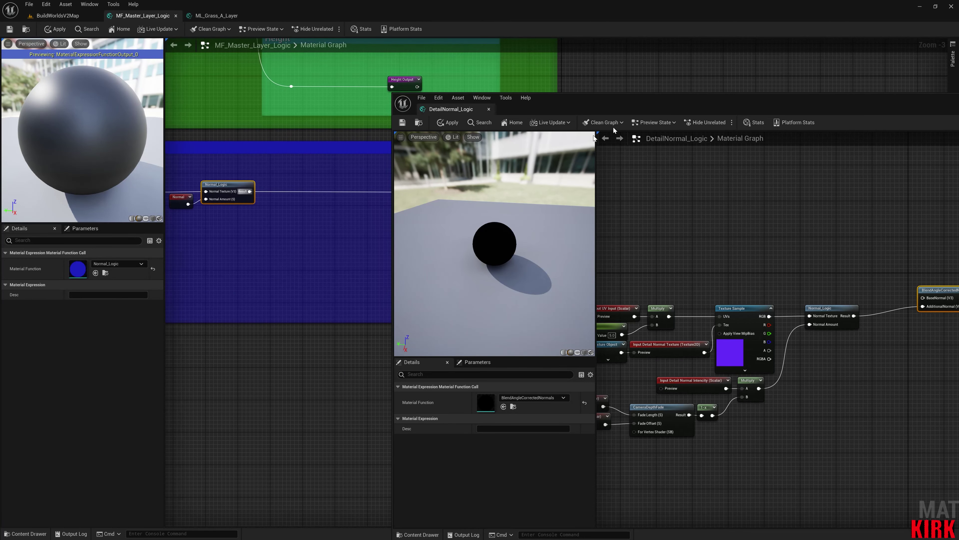
{"action": "left_click_drag", "start_coordinate": [679, 97], "coordinate": [389, 49]}
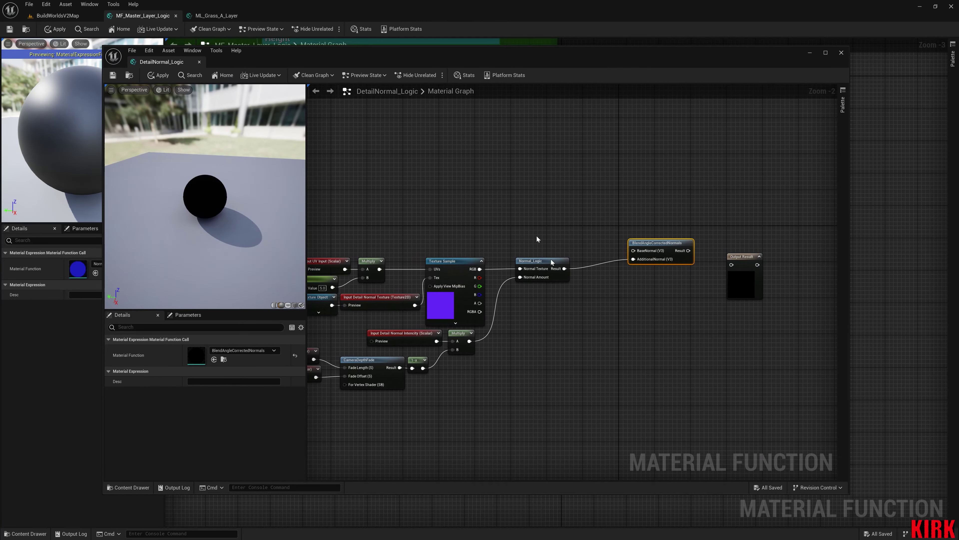
Add a FunctionInput node connected to the BaseNormal input of BlendAngleCorrectedNormals
{"action": "right_click_drag", "start_coordinate": [583, 286], "coordinate": [608, 280]}
{"action": "left_click_drag", "start_coordinate": [660, 246], "coordinate": [593, 213]}
{"action": "type", "text": "input"}
{"action": "key", "text": "Return"}
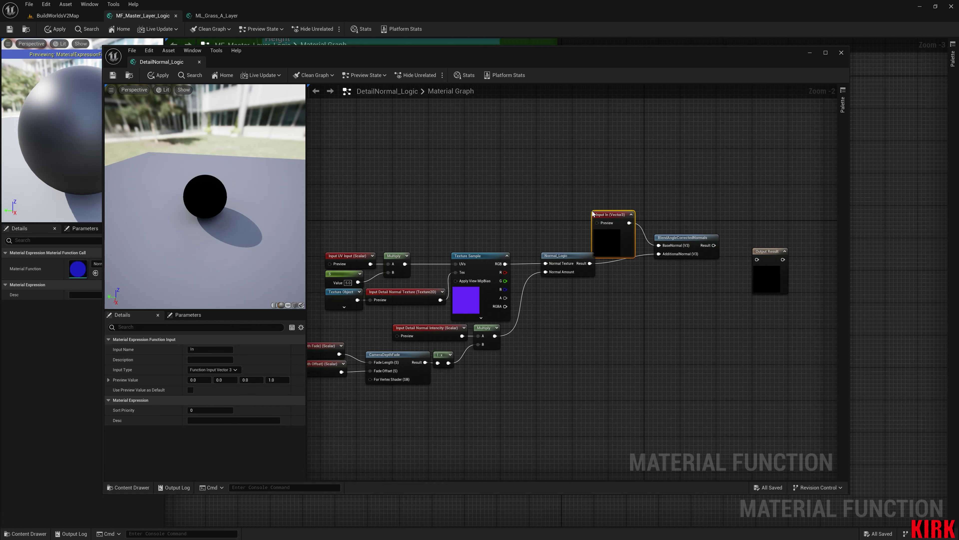
Name the new function input "Normal Texture Input", collapse its preview and place it above Normal_Logic
{"action": "left_click", "coordinate": [208, 347]}
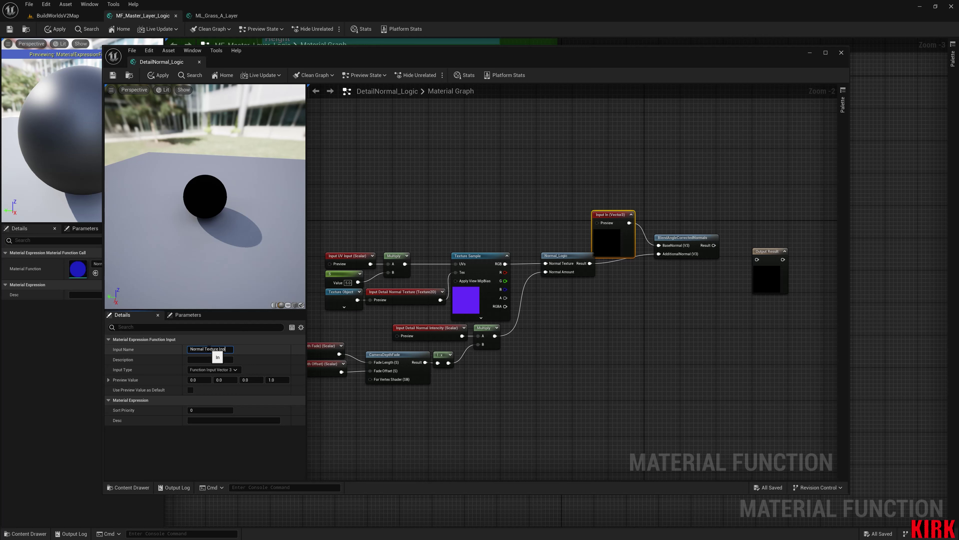
{"action": "left_click", "coordinate": [704, 323]}
{"action": "right_click_drag", "start_coordinate": [700, 326], "coordinate": [657, 286]}
{"action": "left_click_drag", "start_coordinate": [621, 176], "coordinate": [561, 187]}
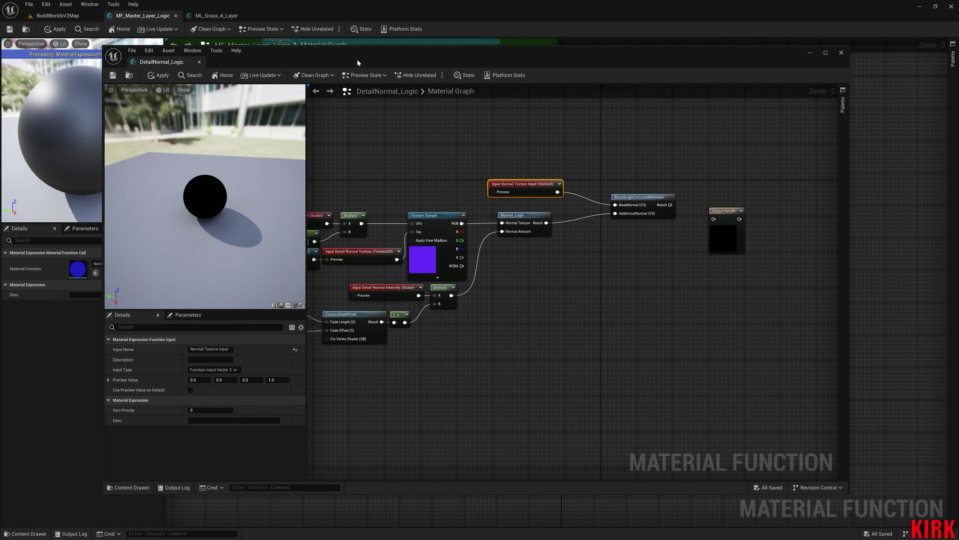
Move the DetailNormal_Logic window aside and examine where Normal_Logic's Result leads in the MF_Master_Layer_Logic graph
{"action": "left_click_drag", "start_coordinate": [356, 63], "coordinate": [580, 67]}
{"action": "right_click_drag", "start_coordinate": [322, 298], "coordinate": [239, 335]}
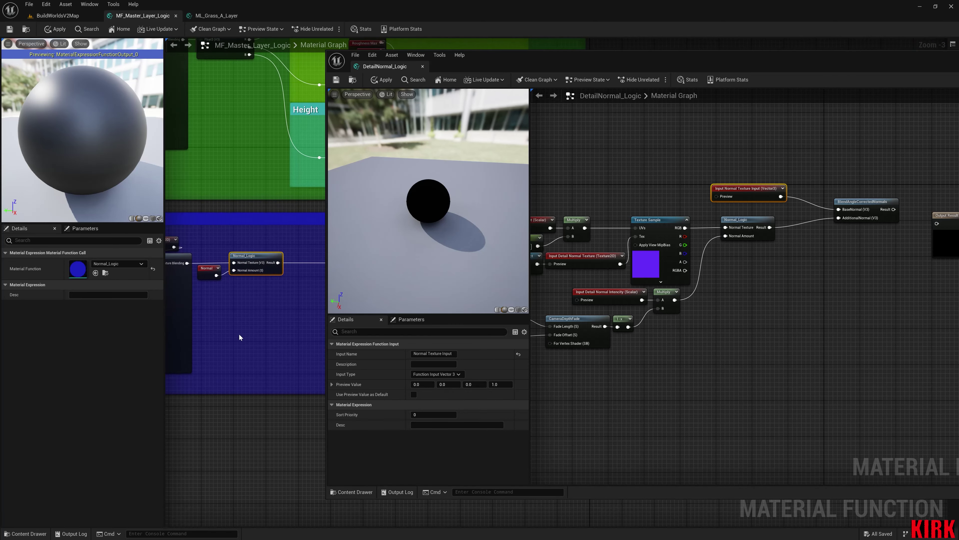
{"action": "left_click_drag", "start_coordinate": [278, 262], "coordinate": [298, 334]}
{"action": "left_click", "coordinate": [278, 371]}
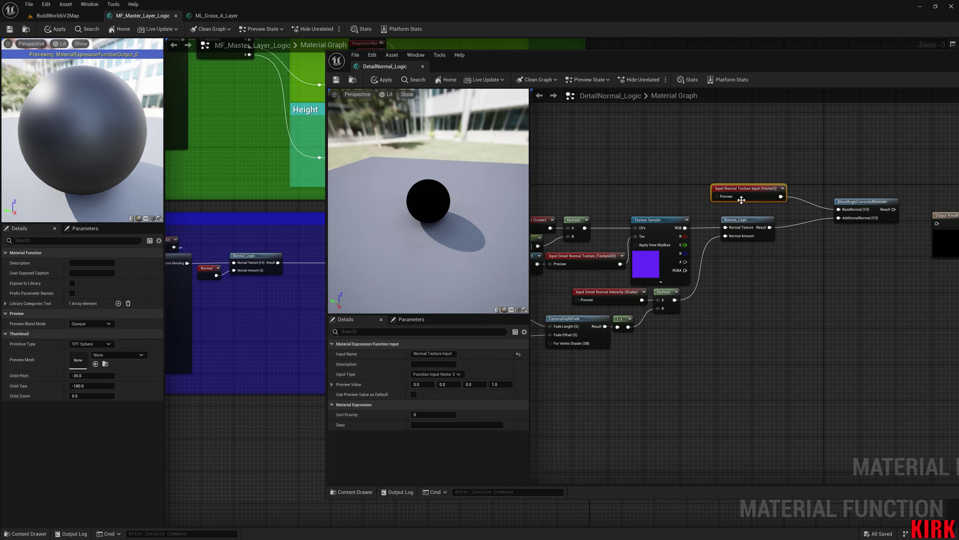
Move the DetailNormal_Logic window back and align Output Result and BlendAngleCorrectedNormals in a row with Normal Texture Input
{"action": "left_click_drag", "start_coordinate": [734, 195], "coordinate": [733, 192]}
{"action": "right_click_drag", "start_coordinate": [767, 280], "coordinate": [691, 297]}
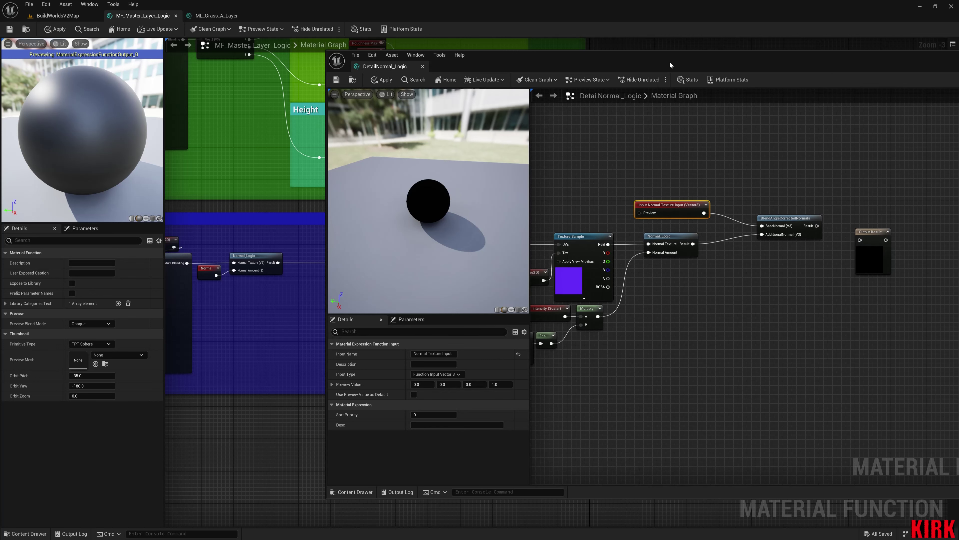
{"action": "left_click_drag", "start_coordinate": [671, 60], "coordinate": [468, 57]}
{"action": "right_click_drag", "start_coordinate": [470, 247], "coordinate": [541, 229]}
{"action": "left_click_drag", "start_coordinate": [739, 213], "coordinate": [792, 187]}
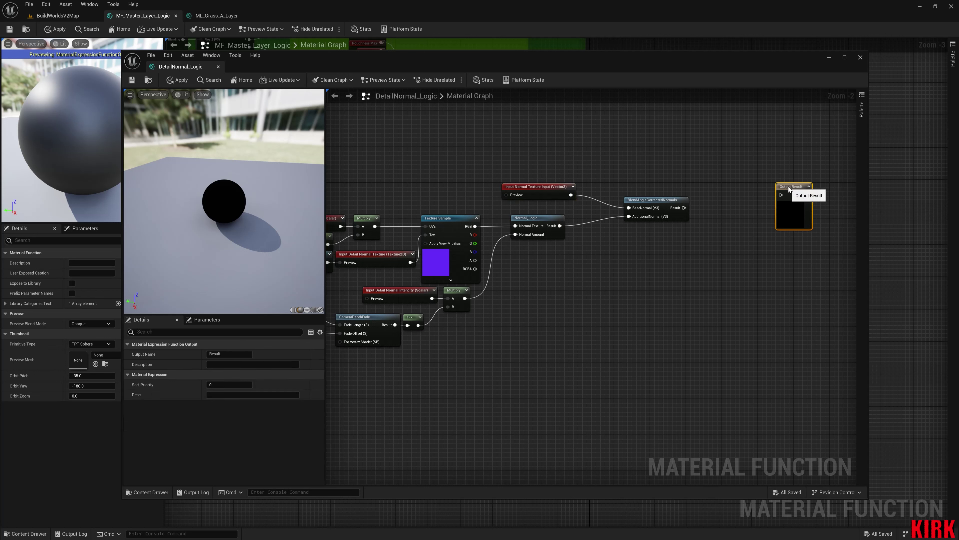
{"action": "left_click_drag", "start_coordinate": [646, 204], "coordinate": [586, 188]}
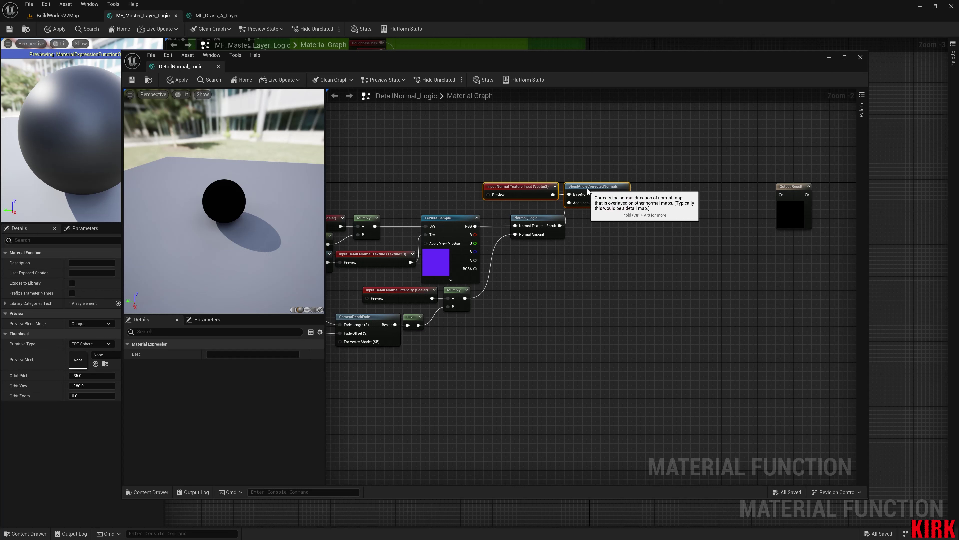
{"action": "left_click", "coordinate": [615, 237]}
Add a StaticSwitch node with the BlendAngleCorrectedNormals Result connected to its True input
{"action": "right_click_drag", "start_coordinate": [683, 237], "coordinate": [630, 246]}
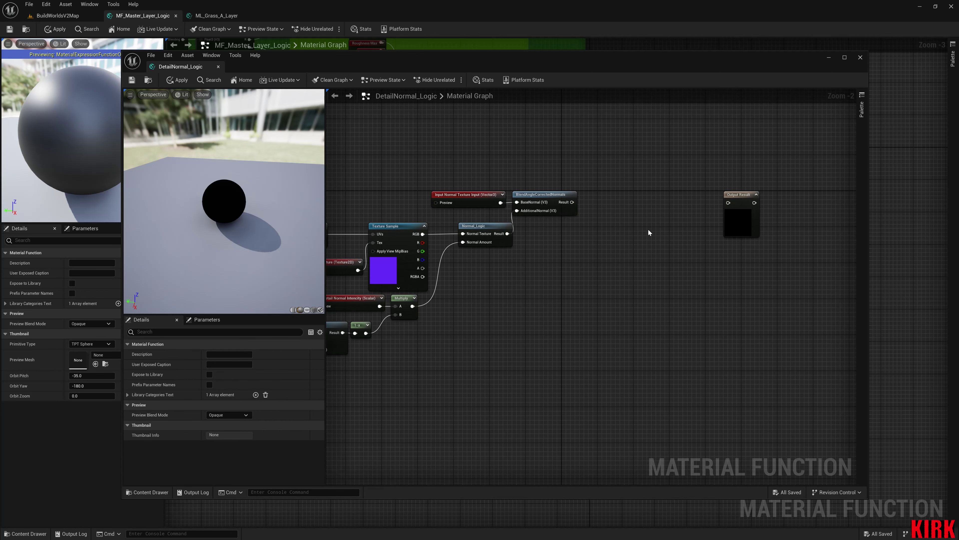
{"action": "left_click_drag", "start_coordinate": [537, 196], "coordinate": [640, 192]}
{"action": "left_click", "coordinate": [605, 210]}
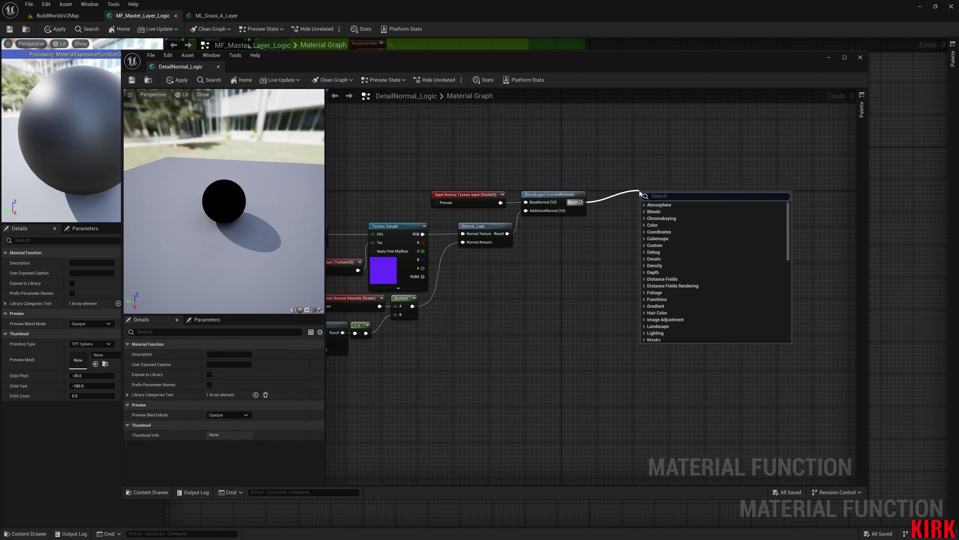
{"action": "type", "text": "stat"}
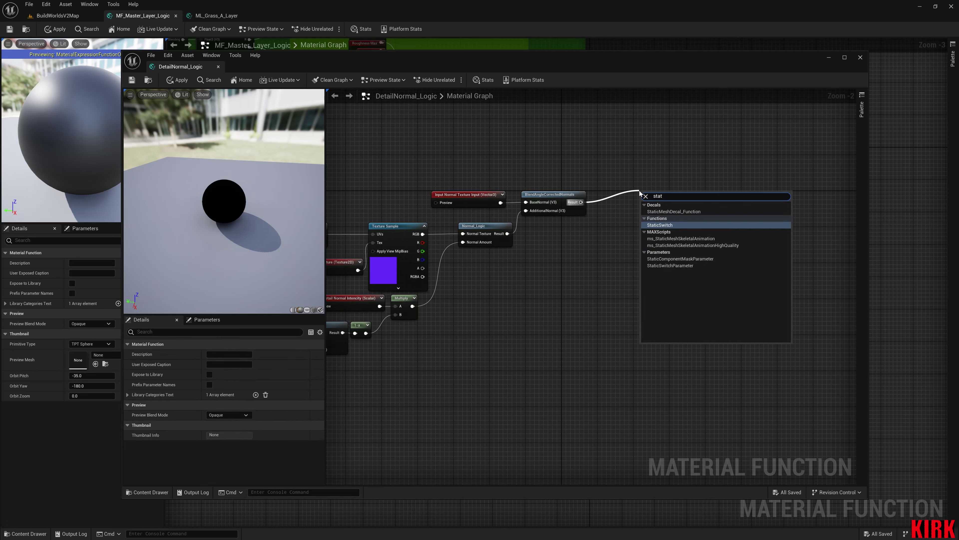
{"action": "key", "text": "Return"}
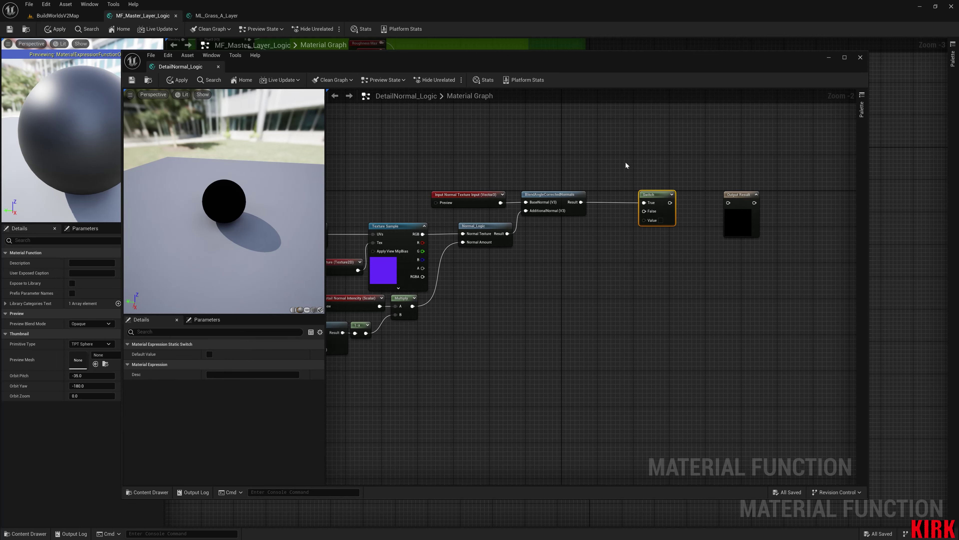
Connect Normal Texture Input to the Switch's False input through a reroute node placed above BlendAngleCorrectedNormals, and move the Switch closer
{"action": "left_click_drag", "start_coordinate": [473, 197], "coordinate": [644, 211]}
{"action": "double_click", "coordinate": [624, 210]}
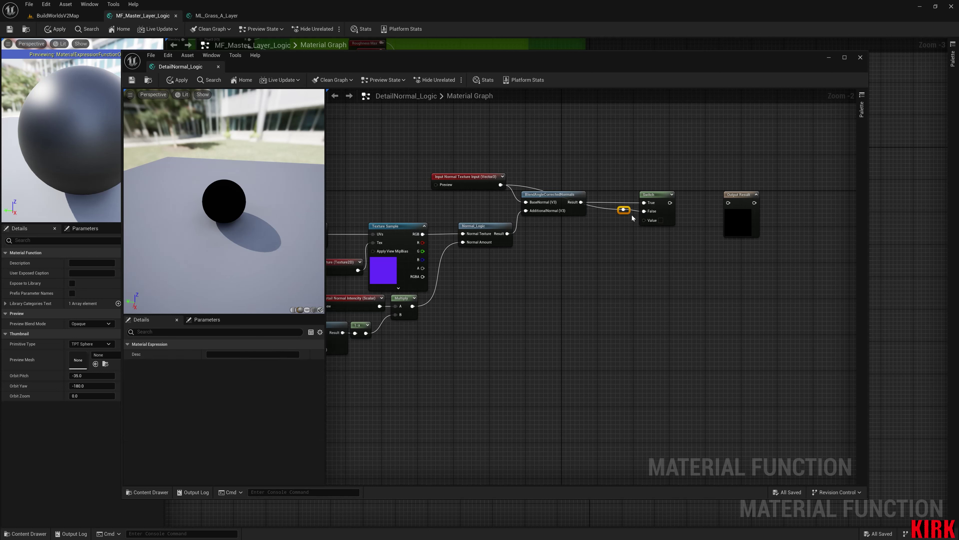
{"action": "left_click_drag", "start_coordinate": [629, 215], "coordinate": [603, 190]}
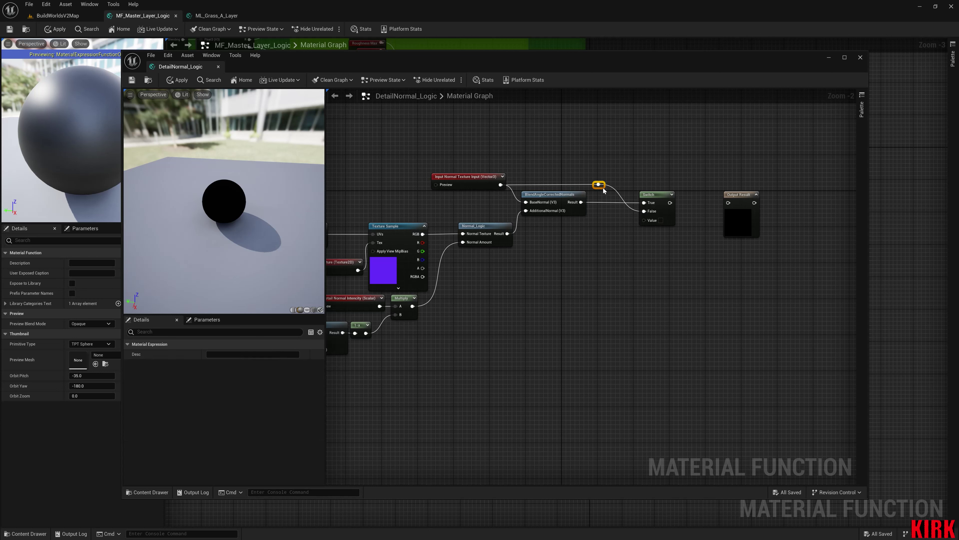
{"action": "left_click_drag", "start_coordinate": [662, 191], "coordinate": [642, 191]}
{"action": "left_click", "coordinate": [629, 252]}
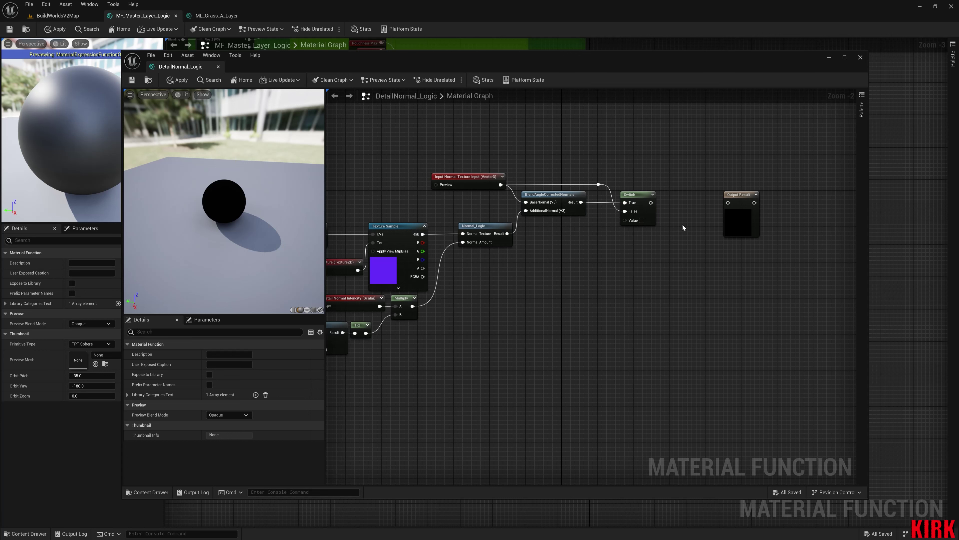
Add a FunctionInput node connected to the Switch's Value input
{"action": "right_click_drag", "start_coordinate": [579, 252], "coordinate": [656, 243]}
{"action": "left_click_drag", "start_coordinate": [694, 216], "coordinate": [649, 257]}
{"action": "type", "text": "inpu"}
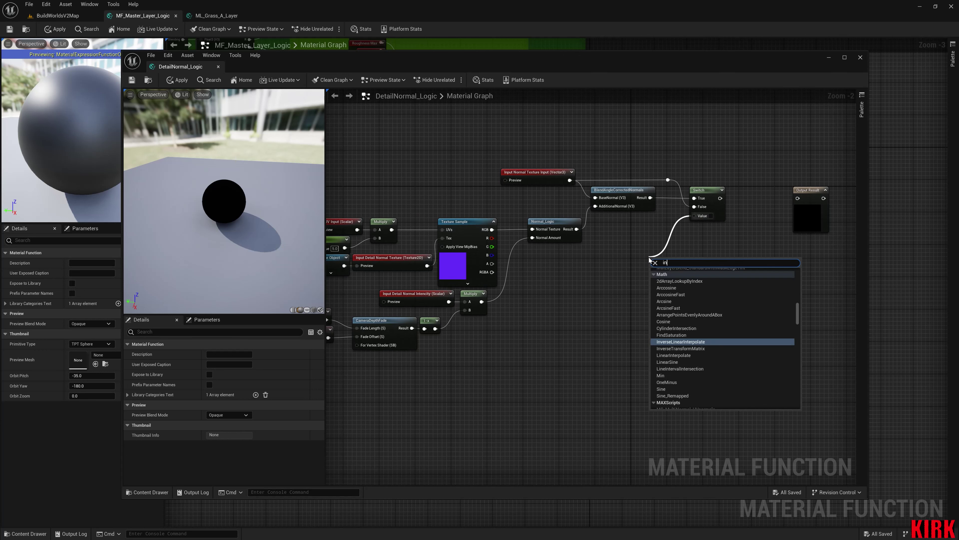
{"action": "key", "text": "Return"}
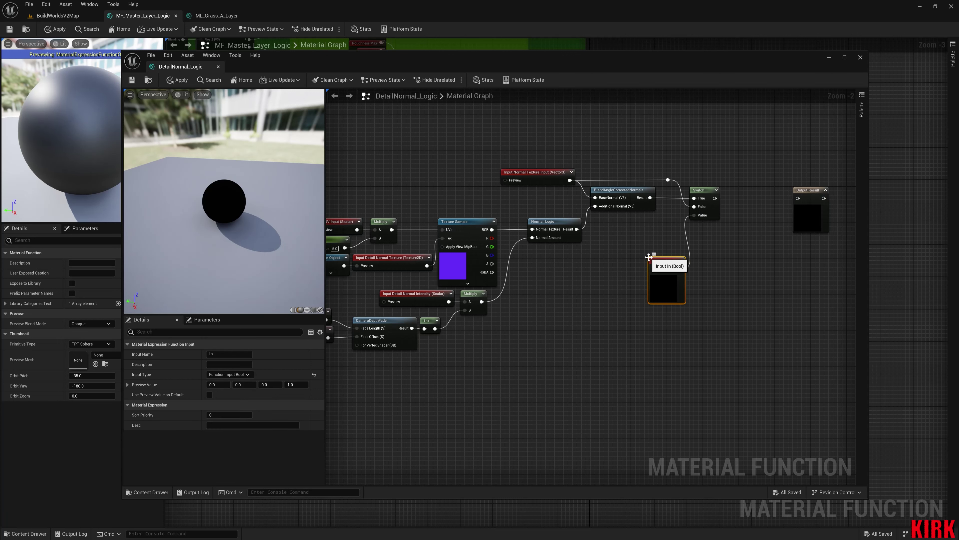
Make the new input a Function Input Static Bool named "Enable Detail Normal ?", place it below BlendAngleCorrectedNormals and collapse its preview
{"action": "left_click", "coordinate": [248, 374]}
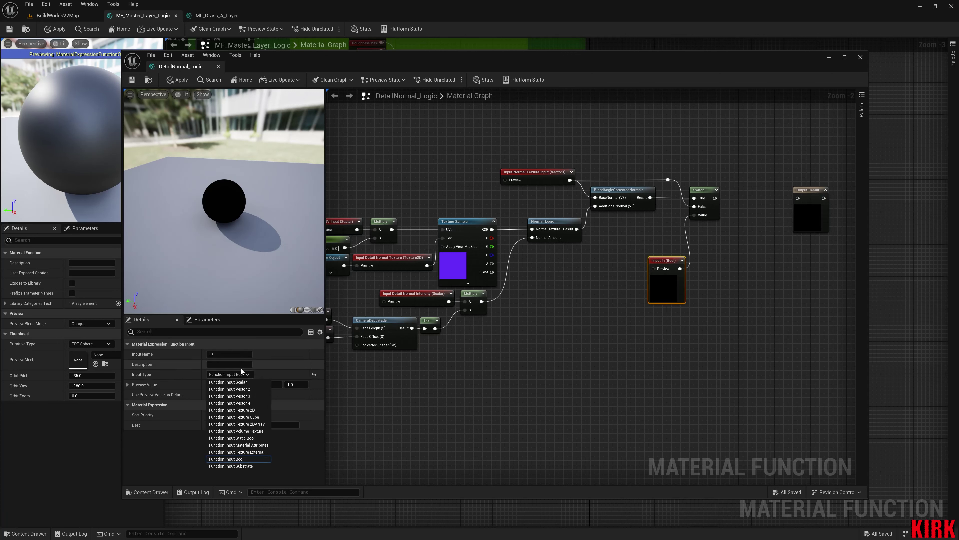
{"action": "left_click", "coordinate": [249, 439]}
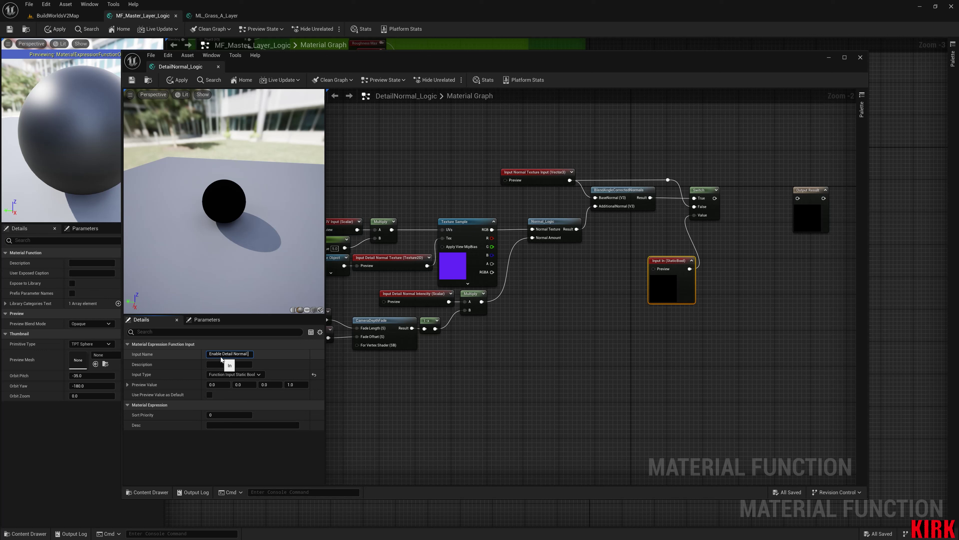
{"action": "left_click", "coordinate": [741, 261]}
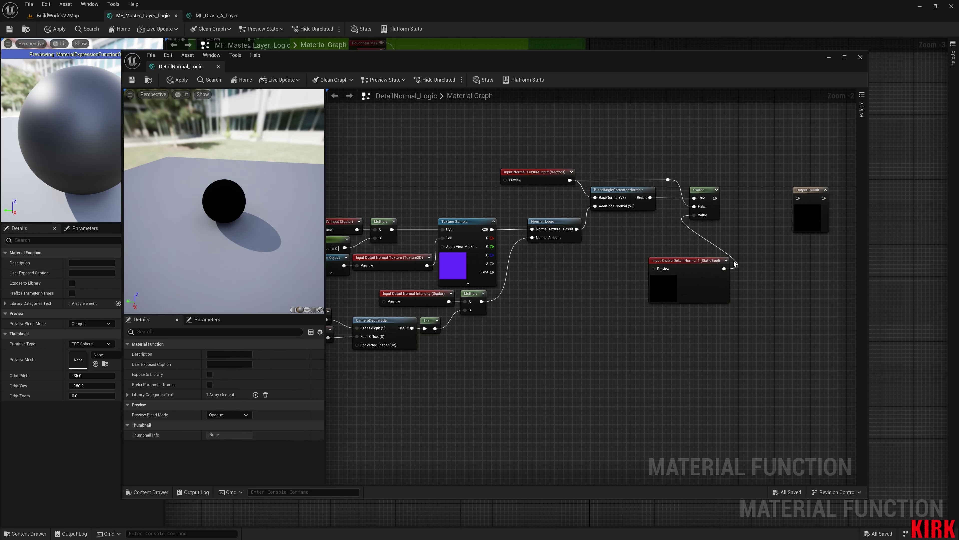
{"action": "left_click_drag", "start_coordinate": [714, 263], "coordinate": [657, 256]}
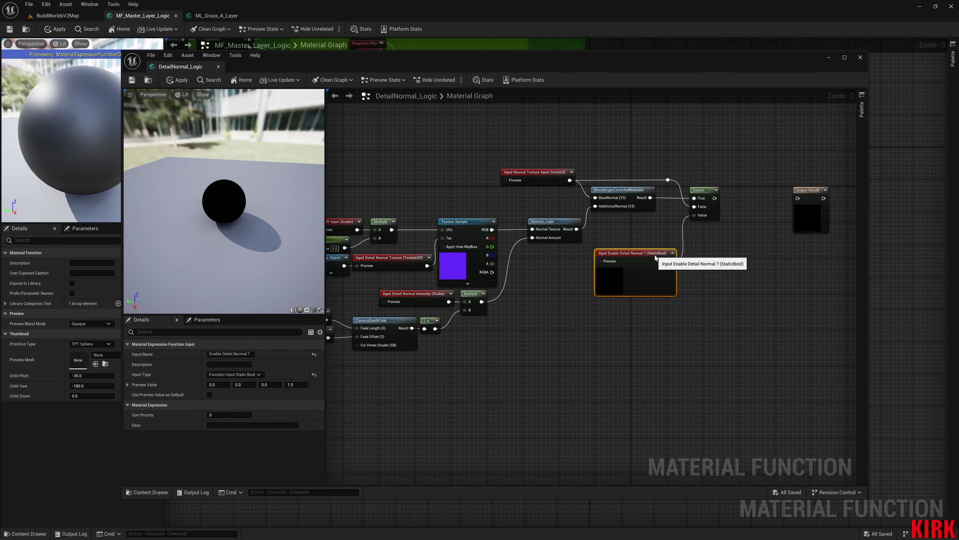
{"action": "left_click", "coordinate": [672, 253]}
Add a StaticBool node feeding the Preview of Enable Detail Normal ? and line the two nodes up below Normal_Logic
{"action": "right_click_drag", "start_coordinate": [558, 308], "coordinate": [652, 308]}
{"action": "left_click_drag", "start_coordinate": [692, 261], "coordinate": [654, 294]}
{"action": "type", "text": "bool"}
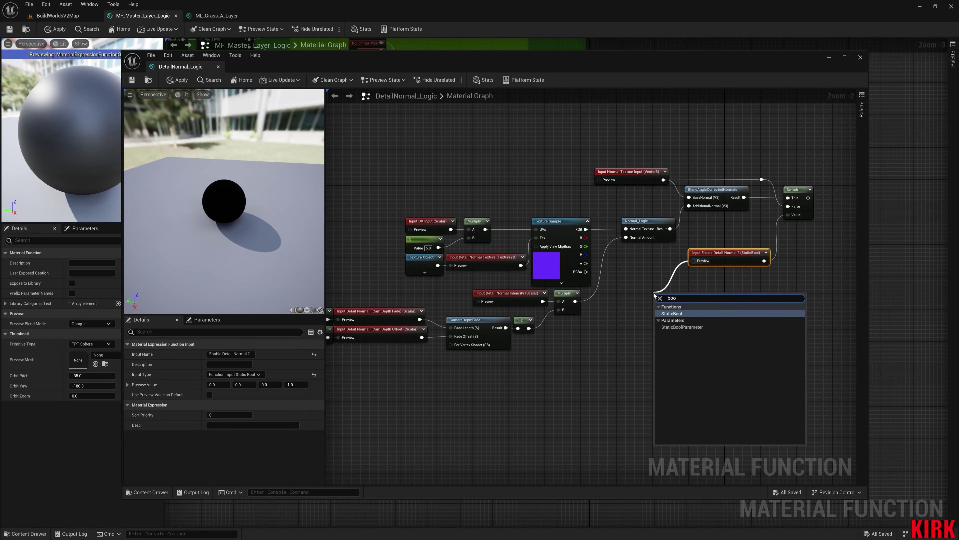
{"action": "key", "text": "Return"}
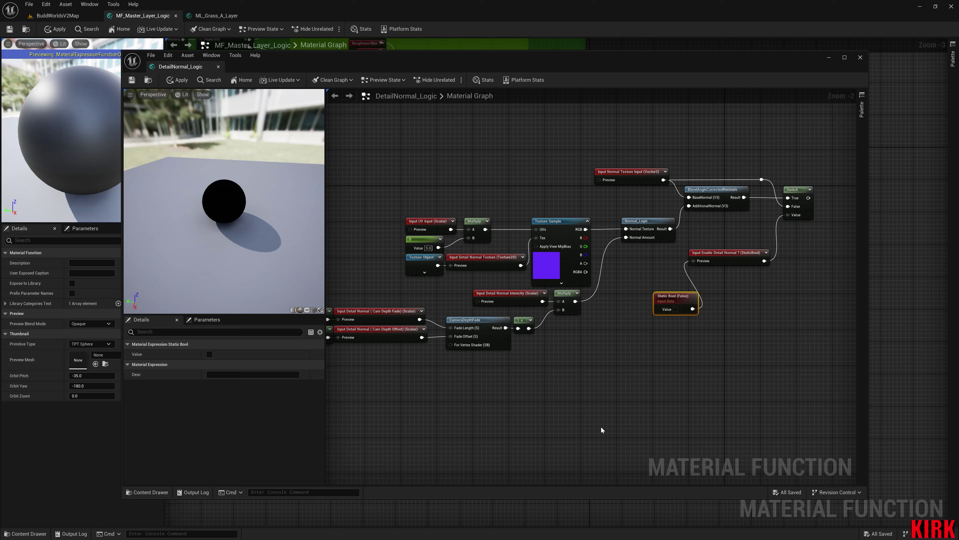
{"action": "left_click", "coordinate": [710, 252]}
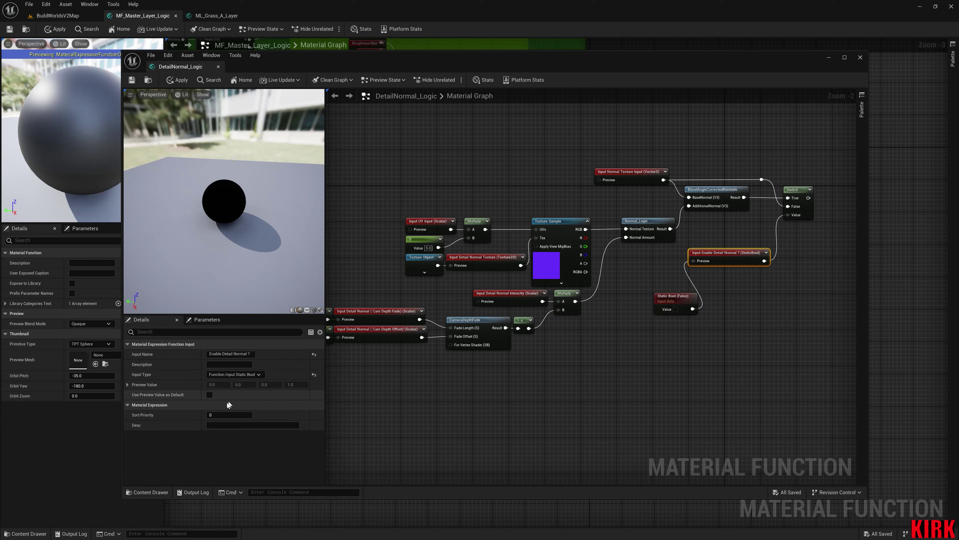
{"action": "left_click_drag", "start_coordinate": [687, 299], "coordinate": [713, 254]}
{"action": "left_click", "coordinate": [717, 289]}
{"action": "left_click", "coordinate": [791, 277]}
Connect the Switch's output to Output Result and enable Expose to Library for the function
{"action": "right_click_drag", "start_coordinate": [790, 277], "coordinate": [632, 332]}
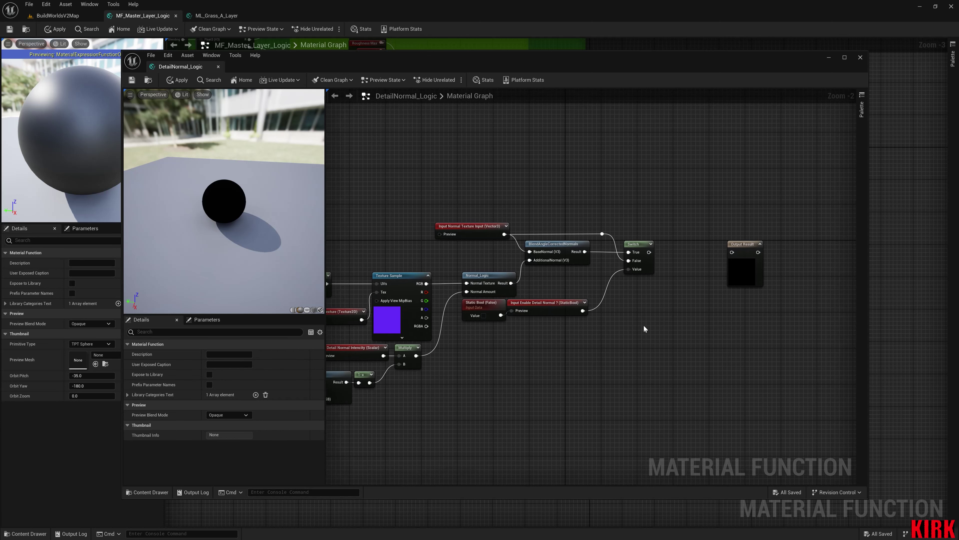
{"action": "left_click_drag", "start_coordinate": [648, 252], "coordinate": [691, 244]}
{"action": "right_click_drag", "start_coordinate": [622, 351], "coordinate": [753, 356]}
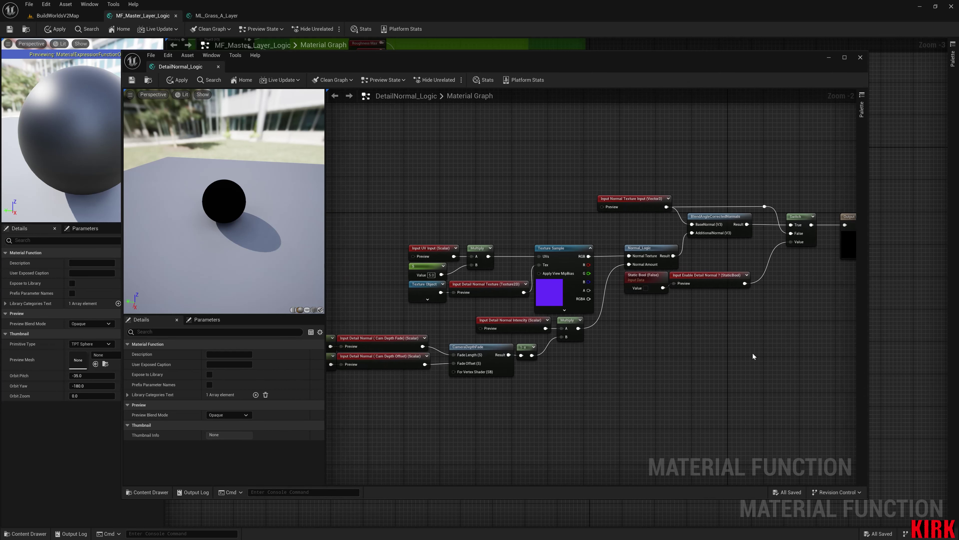
{"action": "right_click_drag", "start_coordinate": [672, 358], "coordinate": [617, 369]}
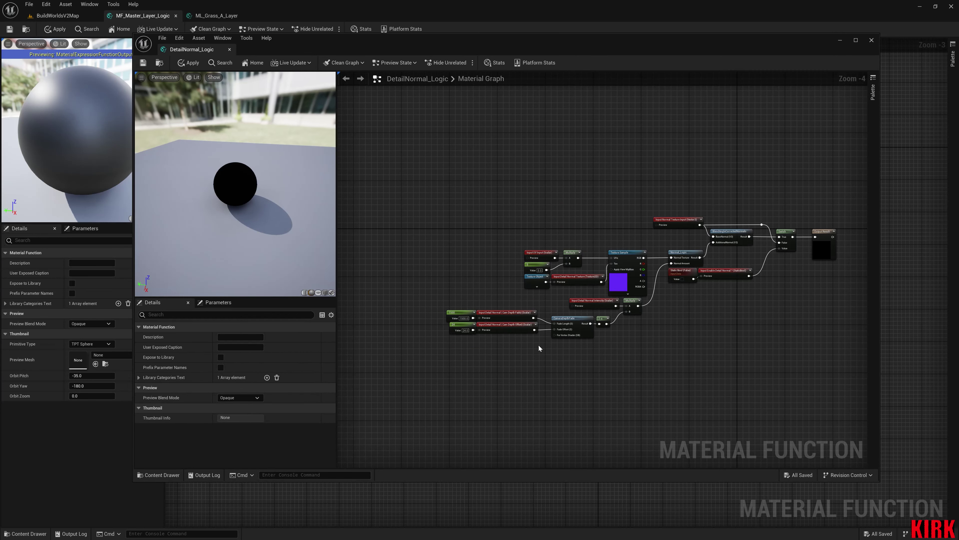
{"action": "left_click", "coordinate": [220, 358]}
Shrink the preview and details areas and narrow the DetailNormal_Logic window to look at the Normal Texture section behind it
{"action": "scroll", "coordinate": [683, 373], "scroll_direction": "up", "scroll_amount": 1}
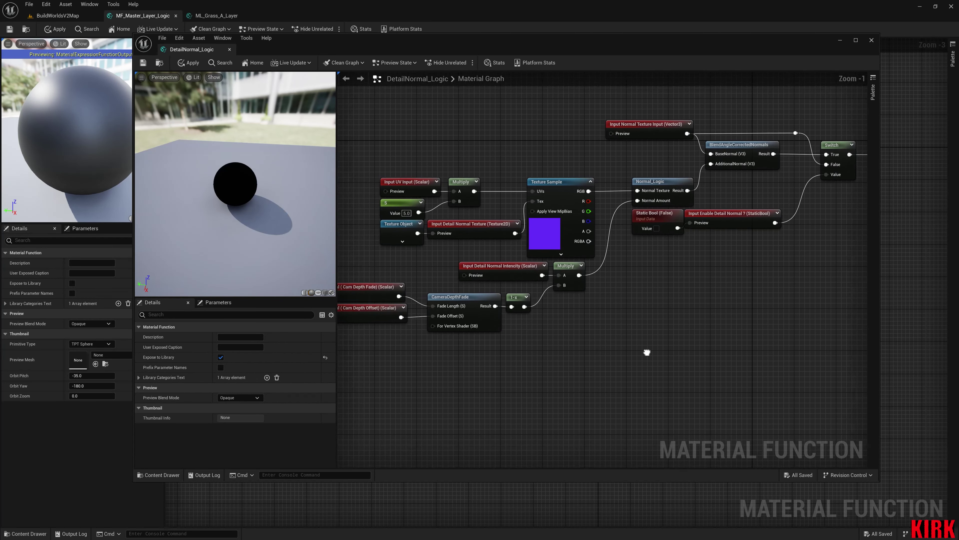
{"action": "left_click_drag", "start_coordinate": [337, 264], "coordinate": [250, 272]}
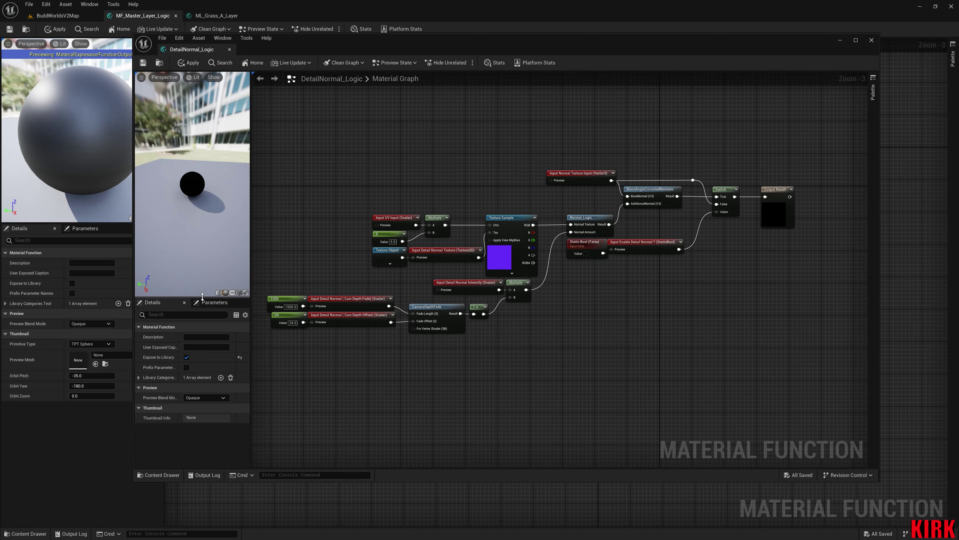
{"action": "left_click_drag", "start_coordinate": [201, 297], "coordinate": [203, 214]}
{"action": "right_click_drag", "start_coordinate": [583, 176], "coordinate": [609, 188]}
{"action": "left_click", "coordinate": [609, 187]}
{"action": "left_click_drag", "start_coordinate": [135, 98], "coordinate": [480, 114]}
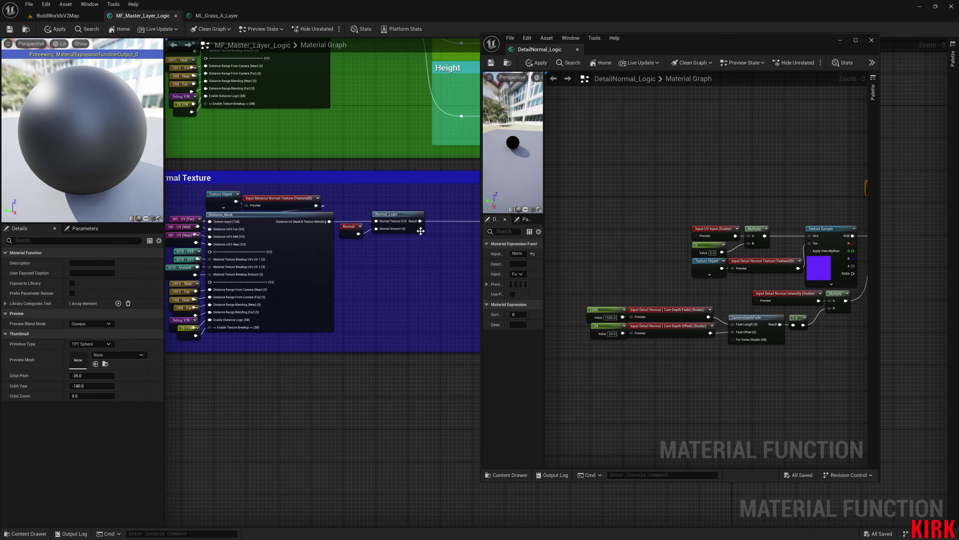
Set sort priorities ordering the inputs: Normal Texture, Detail Normal Texture (1), UV, Detail Normal Intensity, Cam Depth Fade, Cam Depth Offset, Enable Detail Normal
{"action": "right_click_drag", "start_coordinate": [671, 266], "coordinate": [577, 280]}
{"action": "left_click", "coordinate": [664, 279]}
{"action": "right_click_drag", "start_coordinate": [538, 288], "coordinate": [494, 294]}
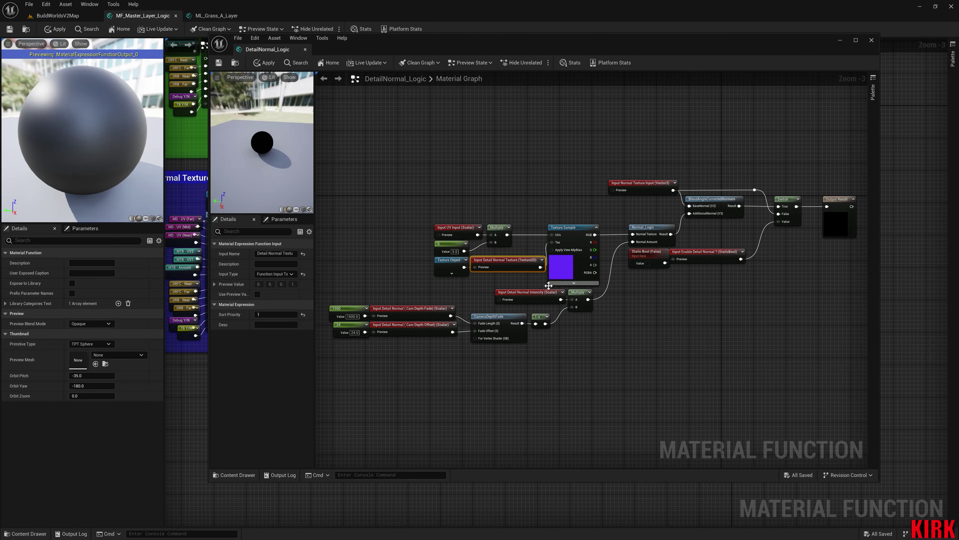
{"action": "left_click", "coordinate": [408, 237]}
{"action": "left_click", "coordinate": [481, 306]}
{"action": "left_click", "coordinate": [369, 320]}
{"action": "left_click", "coordinate": [367, 337]}
{"action": "left_click", "coordinate": [491, 306]}
{"action": "left_click", "coordinate": [644, 343]}
{"action": "right_click_drag", "start_coordinate": [645, 343], "coordinate": [709, 343]}
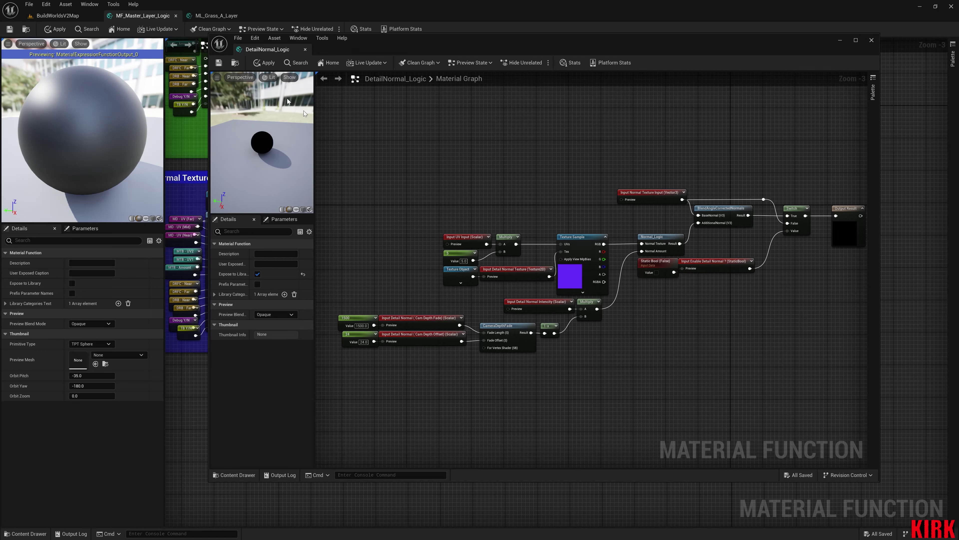
Save and close DetailNormal_Logic, returning to the Normal Texture section of MF_Master_Layer_Logic
{"action": "left_click", "coordinate": [218, 64]}
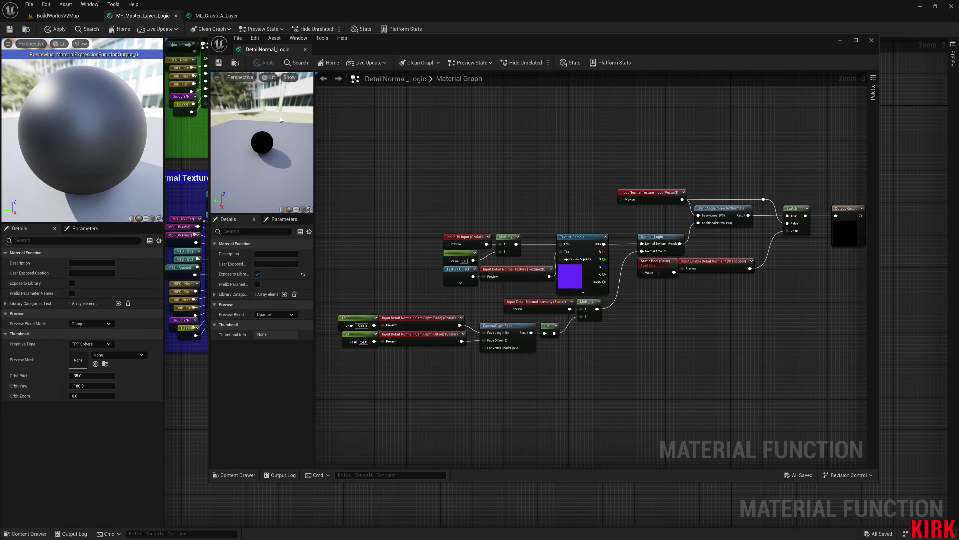
{"action": "left_click", "coordinate": [306, 49]}
{"action": "right_click_drag", "start_coordinate": [679, 381], "coordinate": [739, 416]}
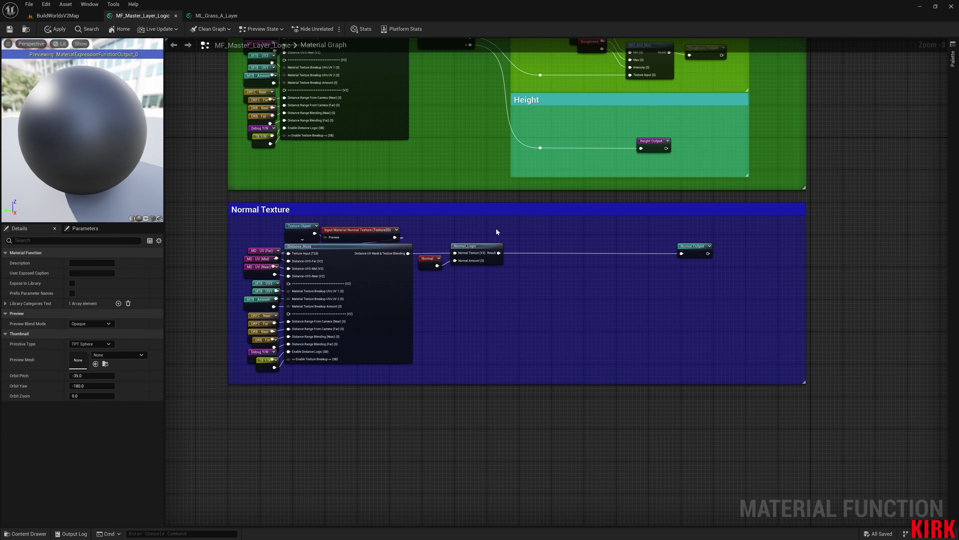
Duplicate the Normal_Logic node and place the copy below the original inside the Normal Texture section
{"action": "left_click", "coordinate": [473, 248]}
{"action": "key", "text": "ctrl+c"}
{"action": "key", "text": "ctrl+v"}
Change the copied node's material function to DetailNormal_Logic, searching the assets for "det"
{"action": "left_click", "coordinate": [118, 263]}
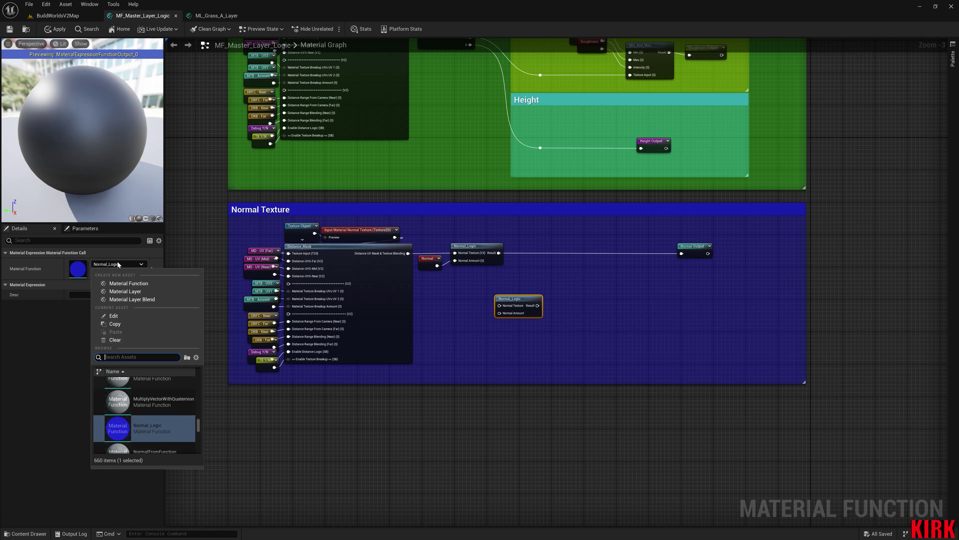
{"action": "scroll", "coordinate": [178, 427], "scroll_direction": "down", "scroll_amount": 3}
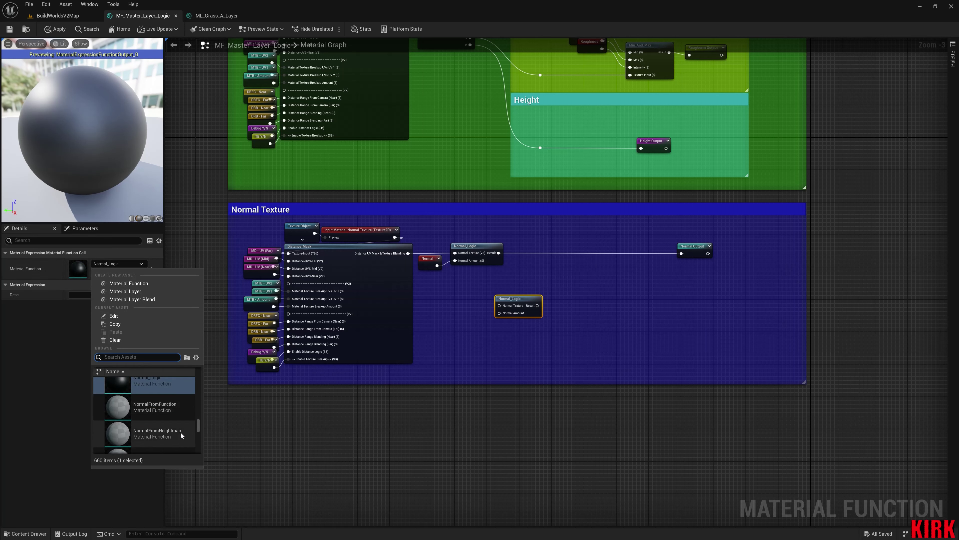
{"action": "scroll", "coordinate": [168, 438], "scroll_direction": "down", "scroll_amount": 2}
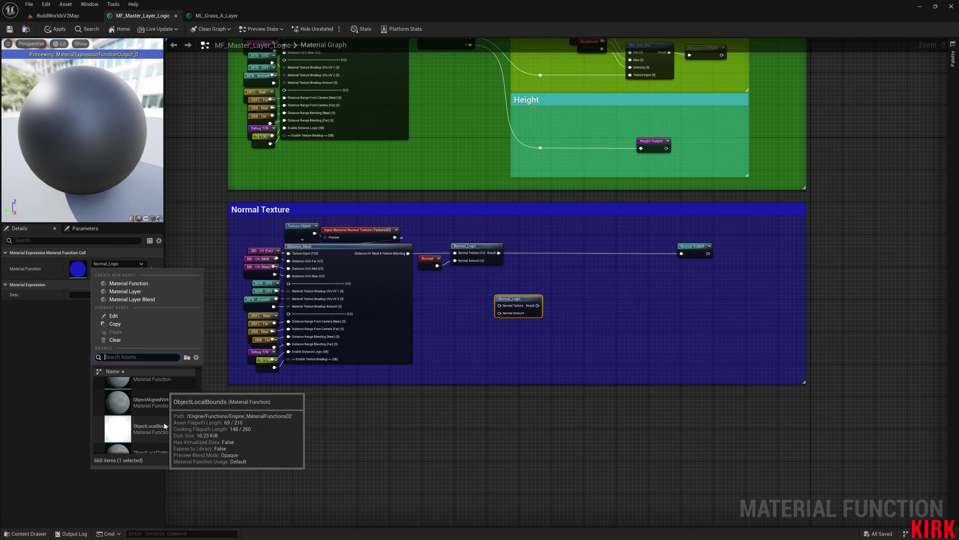
{"action": "type", "text": "det"}
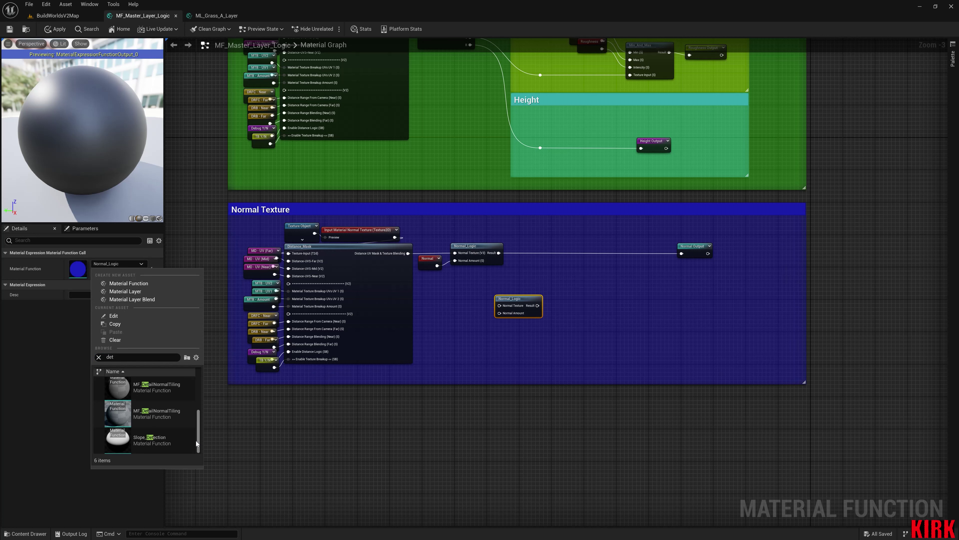
{"action": "scroll", "coordinate": [196, 439], "scroll_direction": "up", "scroll_amount": 2}
{"action": "scroll", "coordinate": [200, 413], "scroll_direction": "up", "scroll_amount": 2}
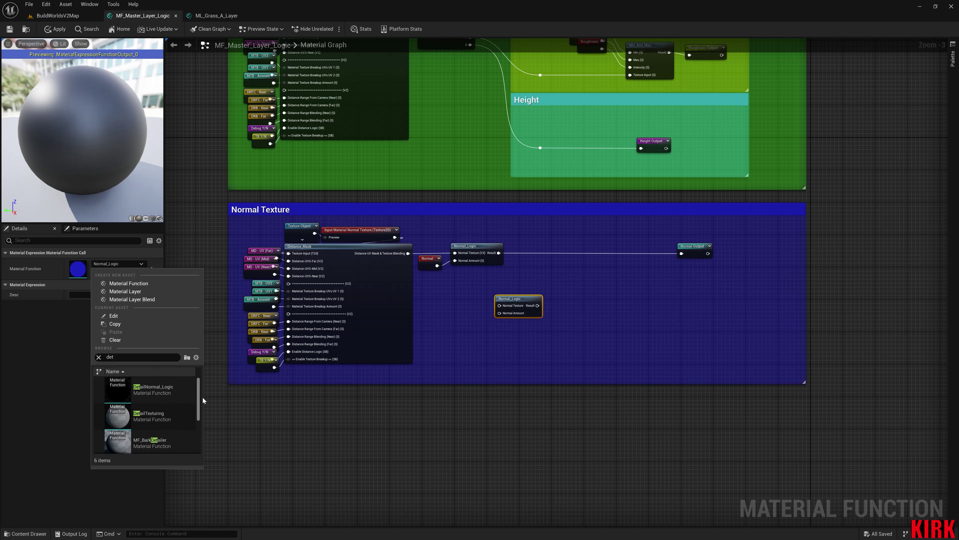
{"action": "left_click", "coordinate": [116, 391]}
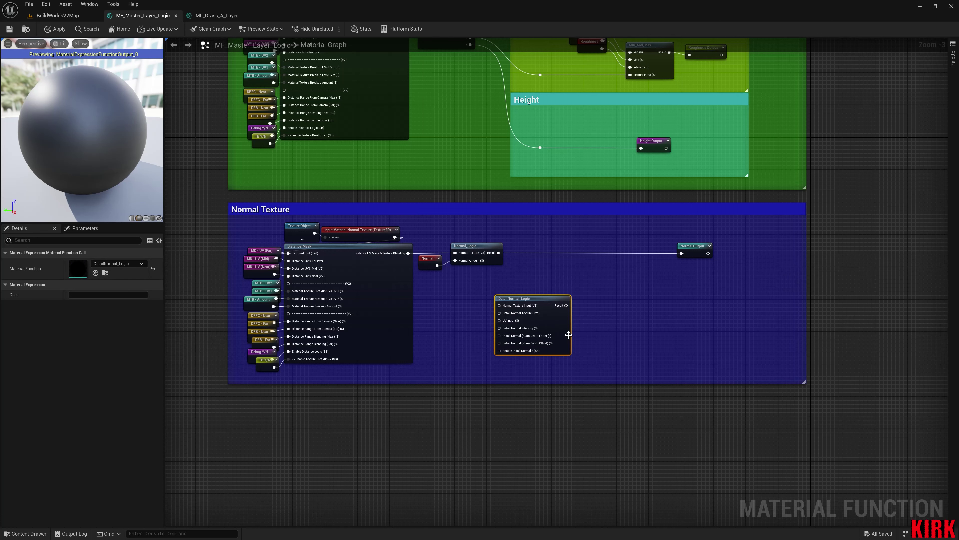
Place the DetailNormal_Logic node between Normal_Logic and Normal Output, and wire Input Material Normal Texture into its Detail Normal Texture input
{"action": "left_click_drag", "start_coordinate": [524, 307], "coordinate": [578, 265]}
{"action": "scroll", "coordinate": [653, 172], "scroll_direction": "up", "scroll_amount": 3}
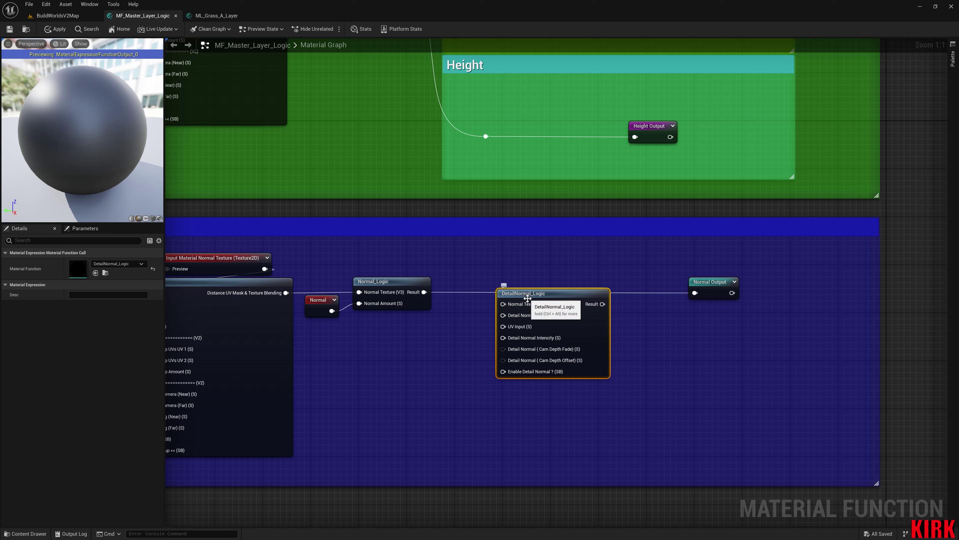
{"action": "left_click_drag", "start_coordinate": [523, 292], "coordinate": [487, 297]}
{"action": "left_click", "coordinate": [383, 345]}
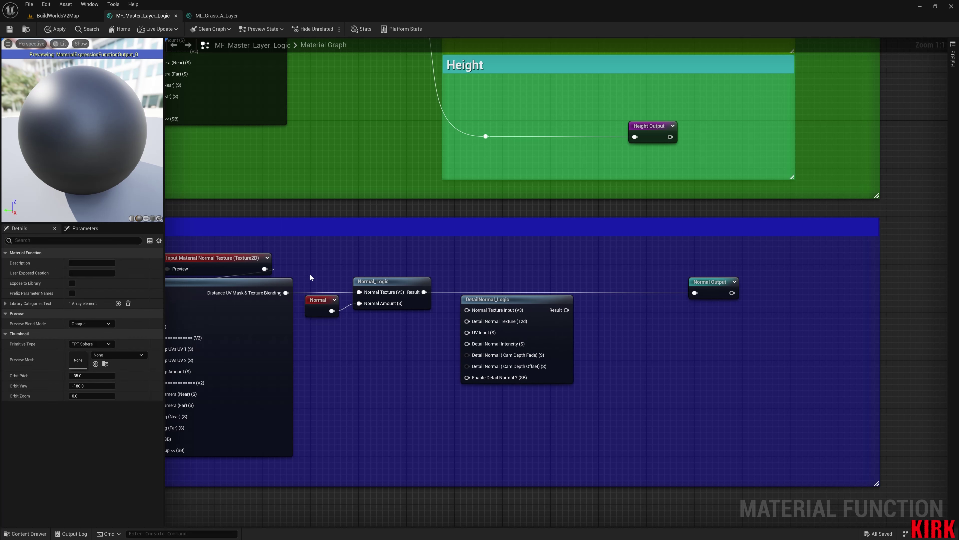
{"action": "left_click_drag", "start_coordinate": [265, 269], "coordinate": [471, 324]}
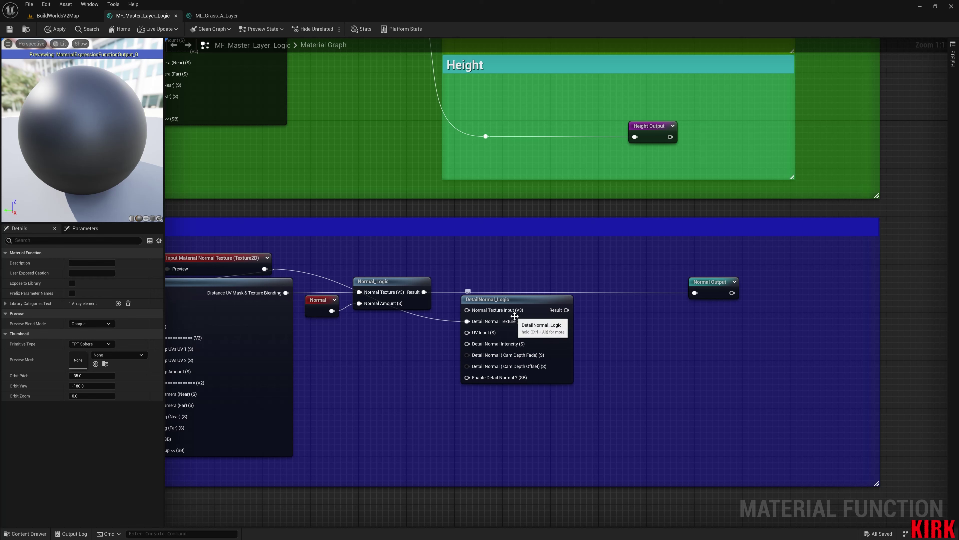
Route the normals through DetailNormal_Logic by wiring Normal_Logic's Result to Normal Texture Input and its own Result to Normal Output
{"action": "right_click_drag", "start_coordinate": [416, 336], "coordinate": [487, 283]}
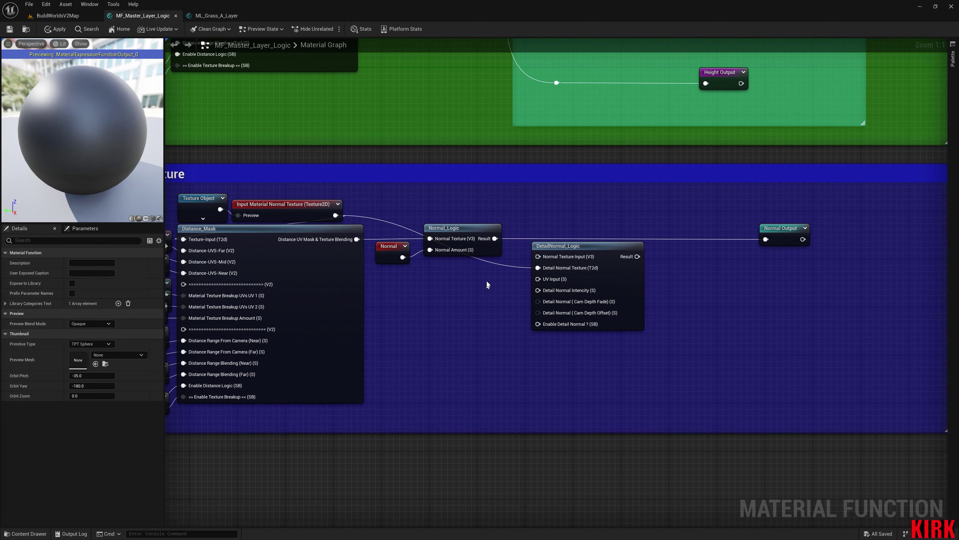
{"action": "left_click_drag", "start_coordinate": [494, 240], "coordinate": [537, 256]}
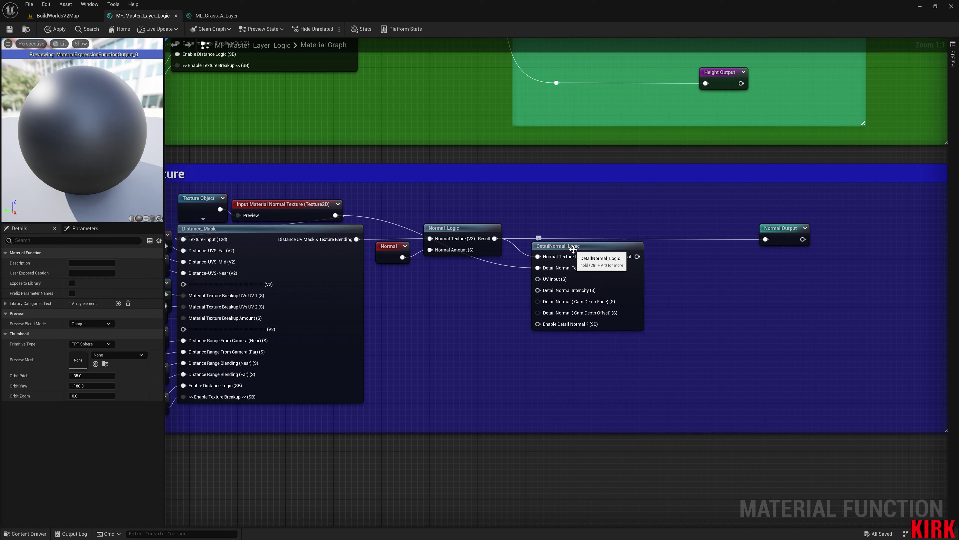
{"action": "left_click_drag", "start_coordinate": [637, 256], "coordinate": [770, 241]}
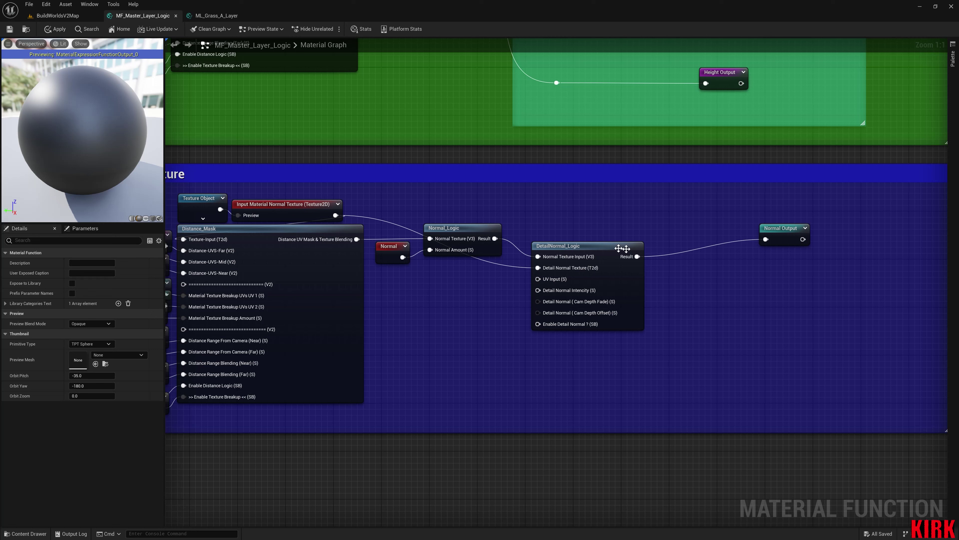
Align the DetailNormal_Logic node with Normal_Logic and save the material function
{"action": "left_click_drag", "start_coordinate": [604, 246], "coordinate": [640, 233]}
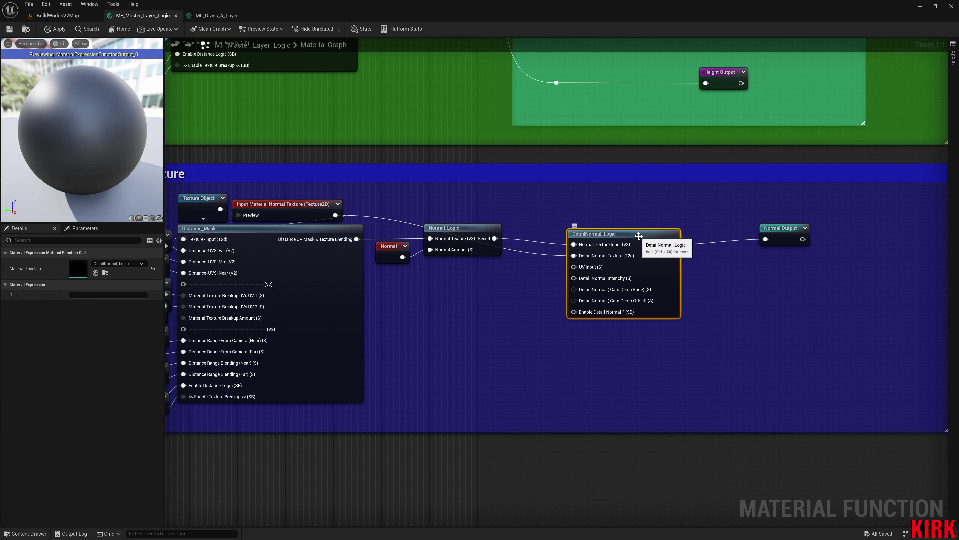
{"action": "key", "text": "ctrl+s"}
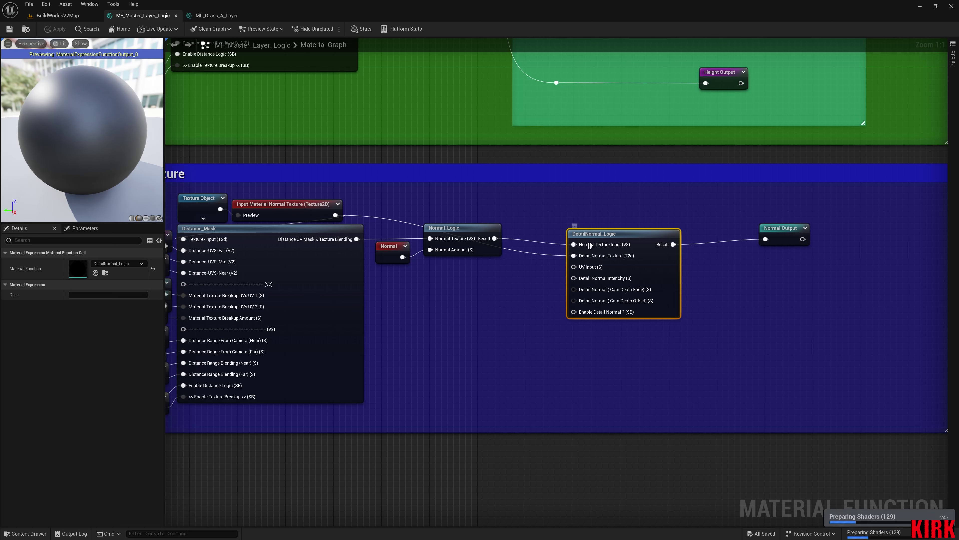
{"action": "left_click_drag", "start_coordinate": [595, 235], "coordinate": [589, 229]}
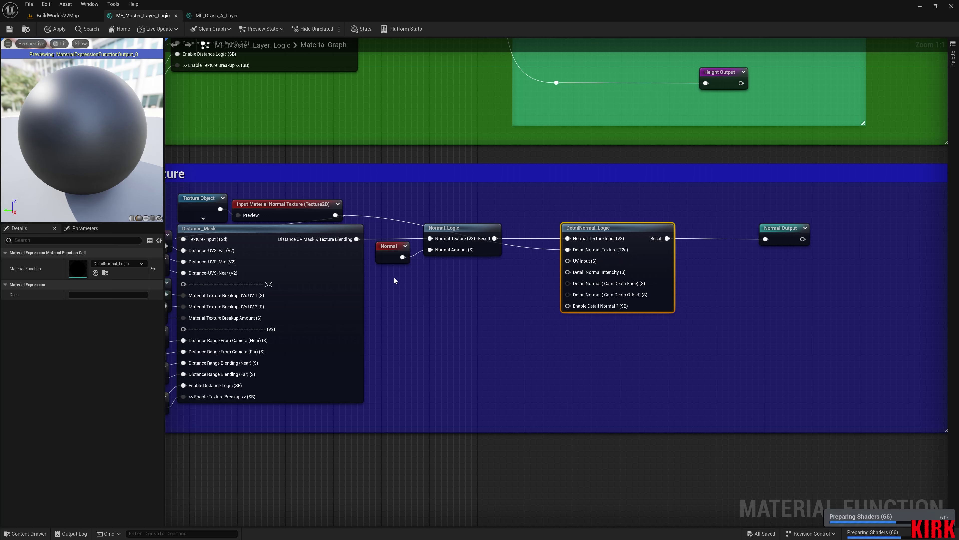
Add a reroute point to the Input Material Normal Texture wire so it runs above Normal_Logic into DetailNormal_Logic
{"action": "double_click", "coordinate": [359, 215]}
{"action": "left_click", "coordinate": [370, 221]}
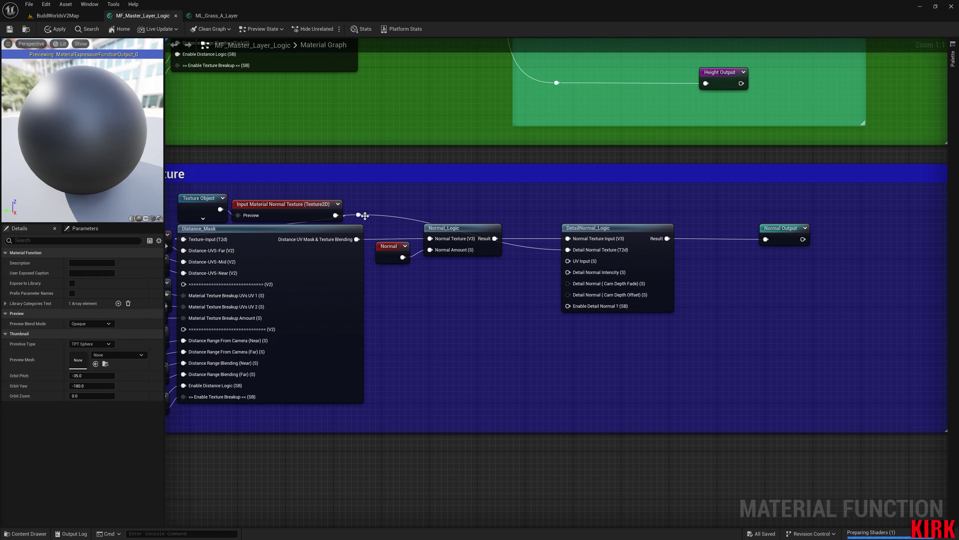
{"action": "left_click_drag", "start_coordinate": [363, 217], "coordinate": [570, 227]}
{"action": "left_click", "coordinate": [523, 267]}
{"action": "left_click", "coordinate": [505, 296]}
{"action": "right_click_drag", "start_coordinate": [493, 311], "coordinate": [538, 323]}
{"action": "scroll", "coordinate": [471, 345], "scroll_direction": "down", "scroll_amount": 1}
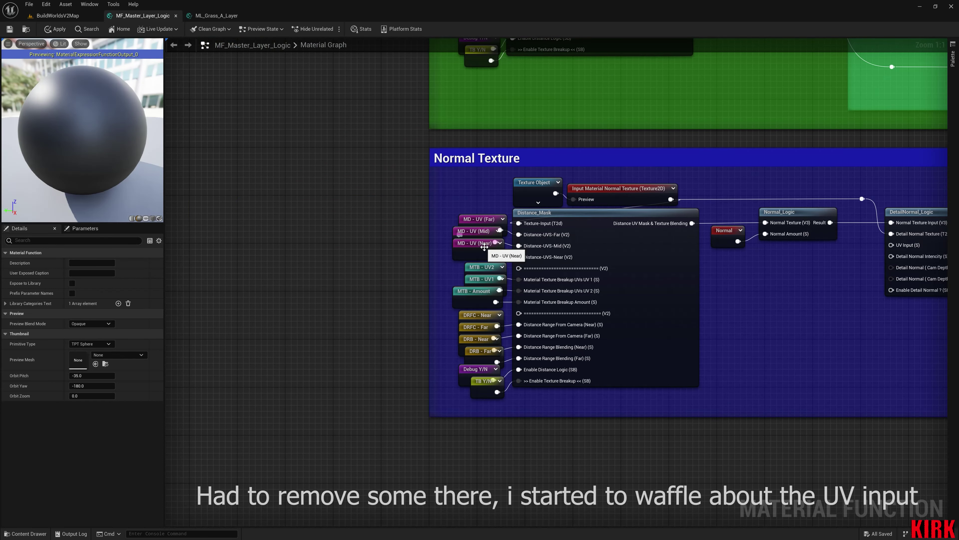
Copy the MD - UV (Near) reroute, place it below Normal_Logic, and wire it to DetailNormal_Logic's UV Input
{"action": "left_click", "coordinate": [498, 259]}
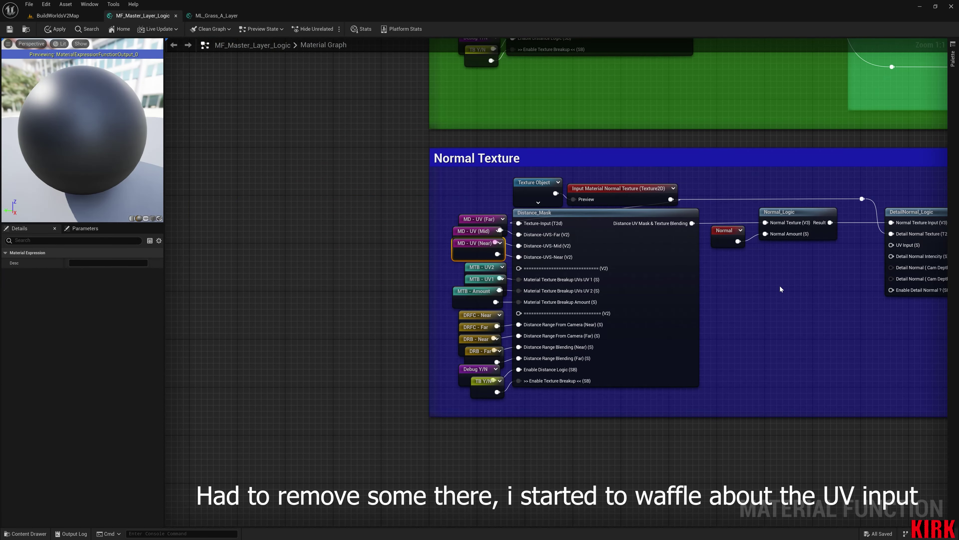
{"action": "right_click_drag", "start_coordinate": [781, 289], "coordinate": [676, 286]}
{"action": "key", "text": "ctrl+v"}
{"action": "left_click_drag", "start_coordinate": [697, 283], "coordinate": [788, 244]}
{"action": "left_click", "coordinate": [762, 283]}
{"action": "right_click_drag", "start_coordinate": [751, 306], "coordinate": [601, 318]}
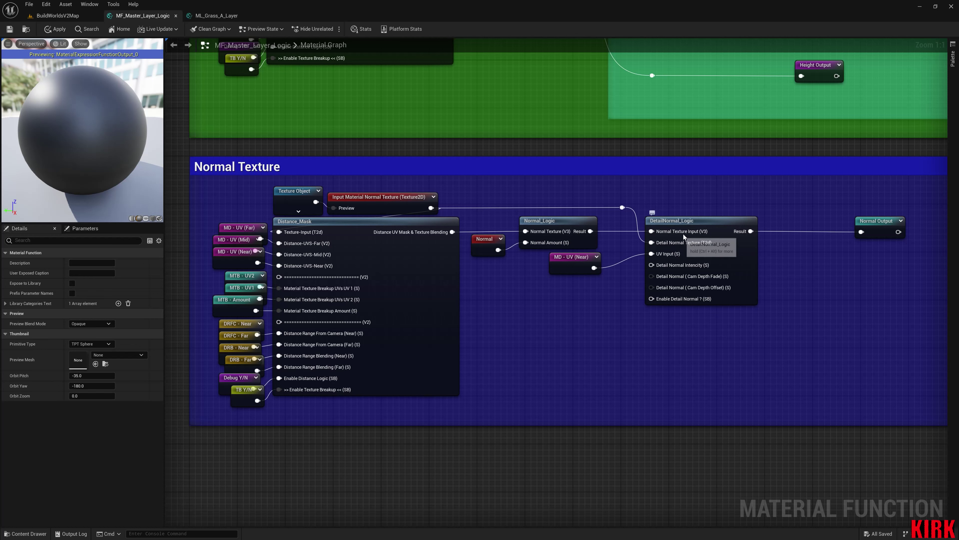
Open the DetailNormal_Logic function to check how its graph uses the inputs, and close it again
{"action": "double_click", "coordinate": [693, 223]}
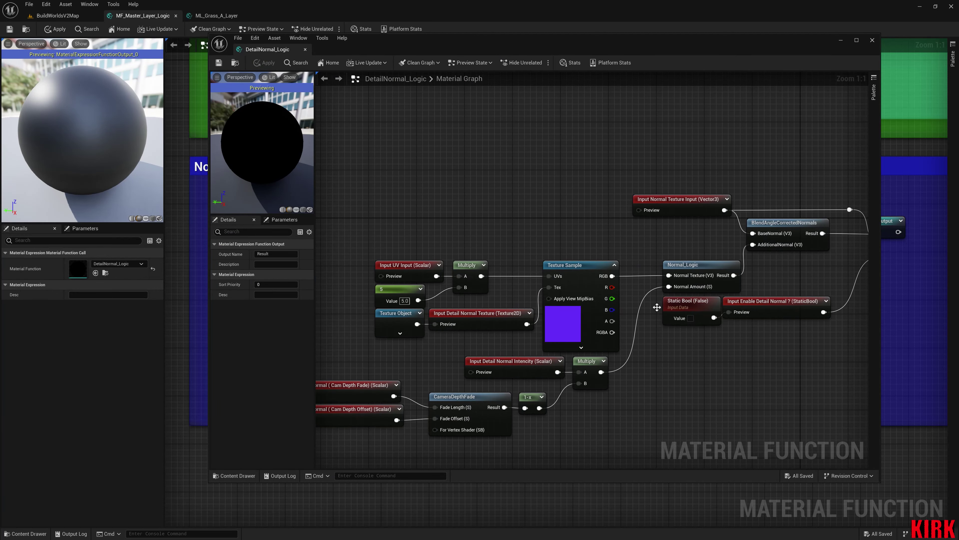
{"action": "left_click", "coordinate": [305, 49]}
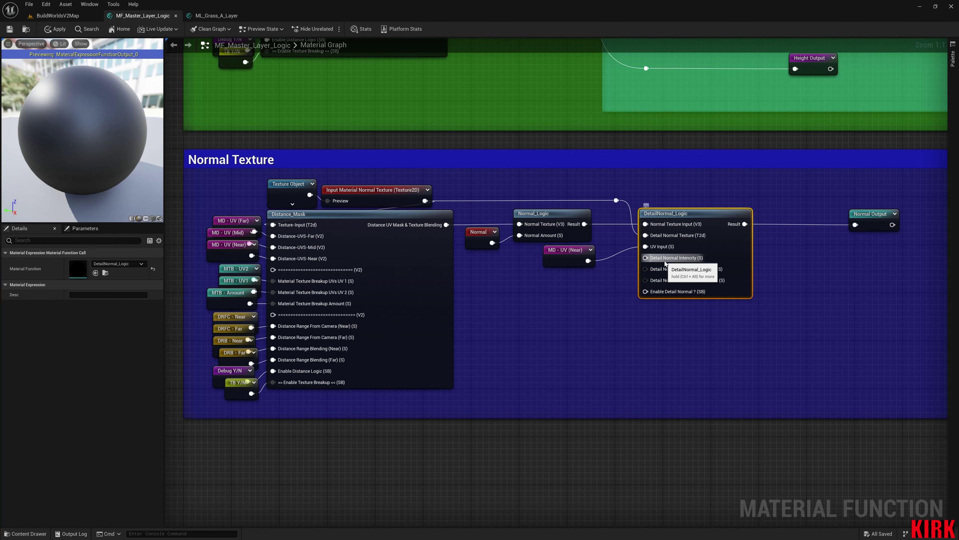
{"action": "right_click_drag", "start_coordinate": [576, 308], "coordinate": [621, 288]}
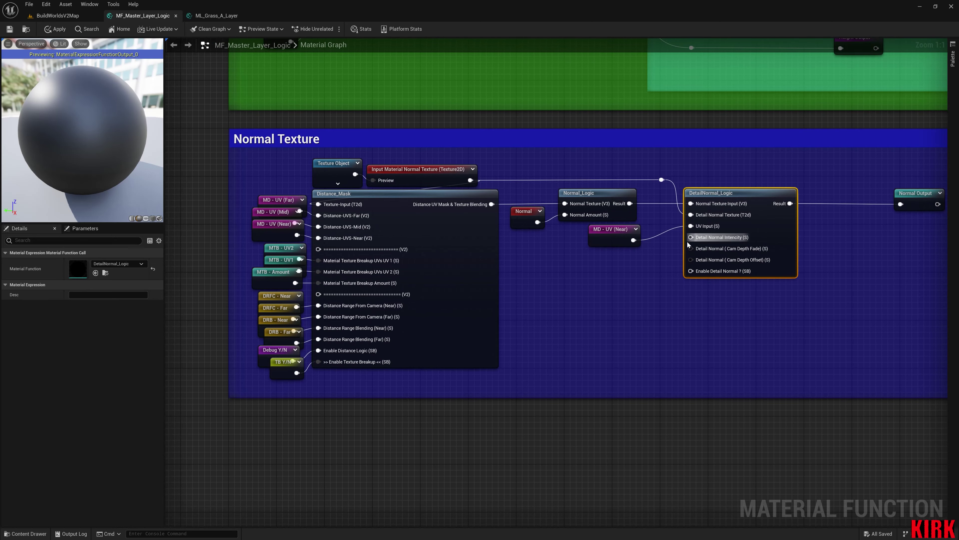
{"action": "right_click_drag", "start_coordinate": [633, 300], "coordinate": [847, 284]}
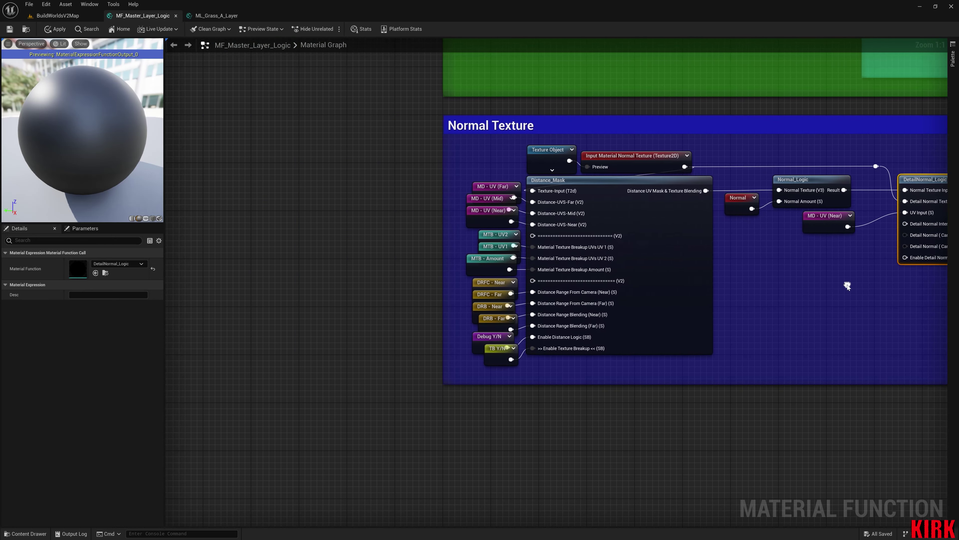
Add a scalar function input named "Detail Normal Intencity" feeding the Detail Normal Intencity pin of DetailNormal_Logic
{"action": "scroll", "coordinate": [722, 329], "scroll_direction": "down", "scroll_amount": 2}
{"action": "right_click_drag", "start_coordinate": [795, 332], "coordinate": [652, 351]}
{"action": "scroll", "coordinate": [652, 323], "scroll_direction": "up", "scroll_amount": 2}
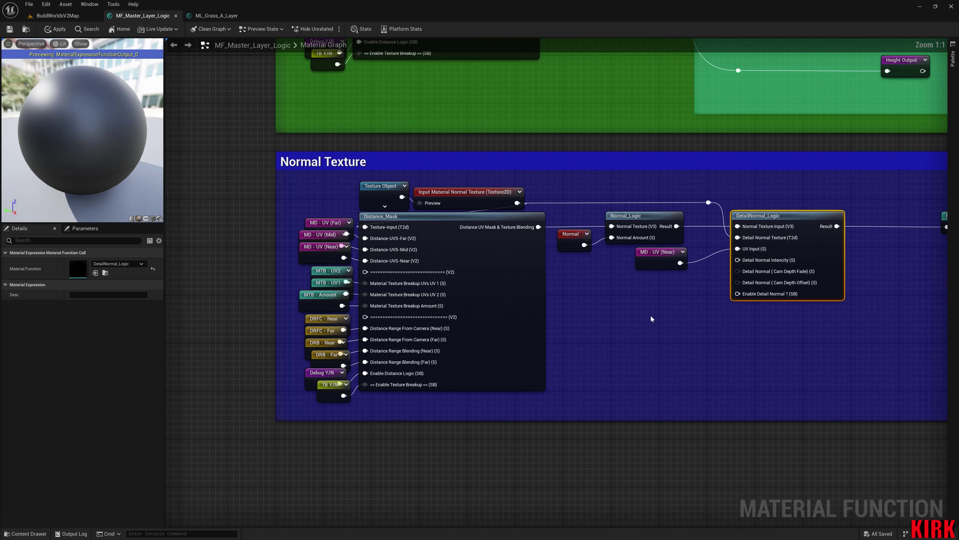
{"action": "left_click_drag", "start_coordinate": [737, 261], "coordinate": [640, 333]}
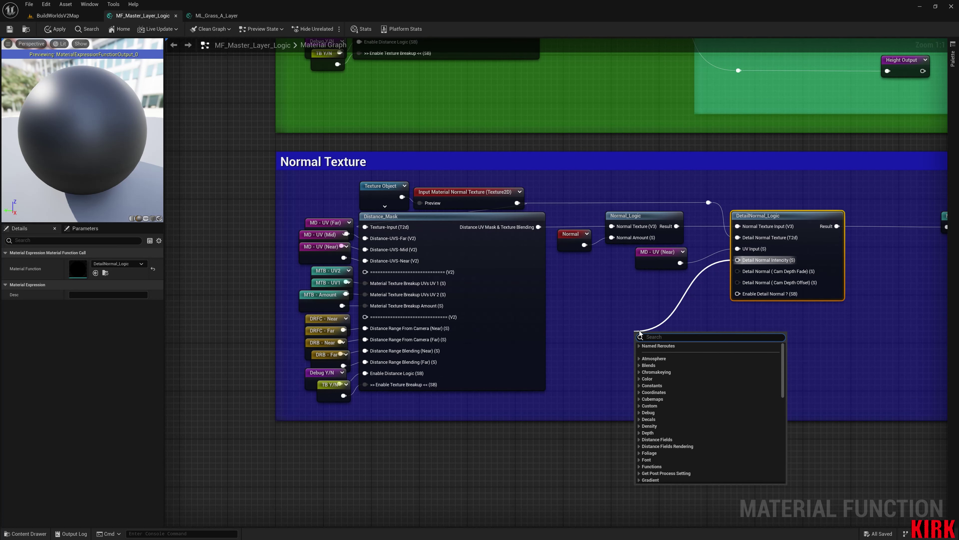
{"action": "type", "text": "input"}
{"action": "key", "text": "Return"}
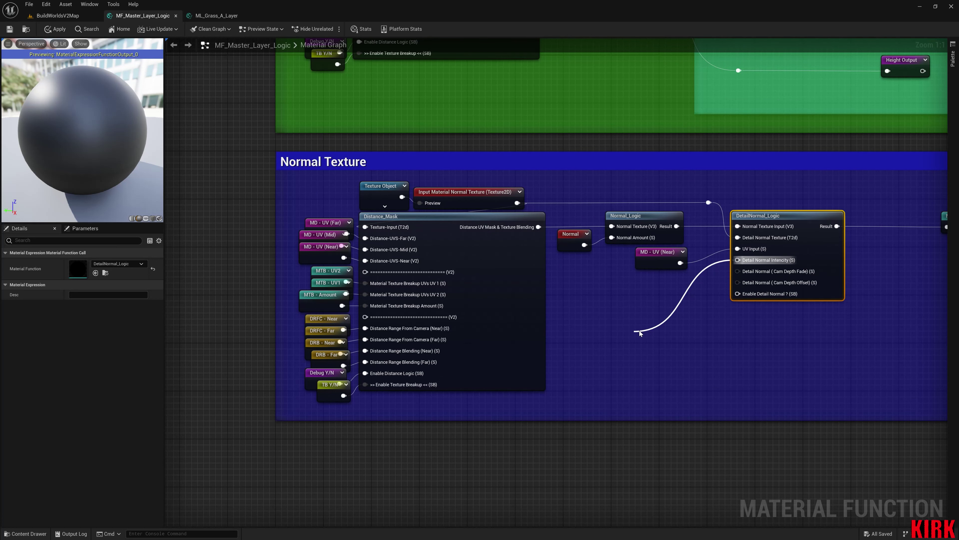
{"action": "left_click", "coordinate": [79, 264]}
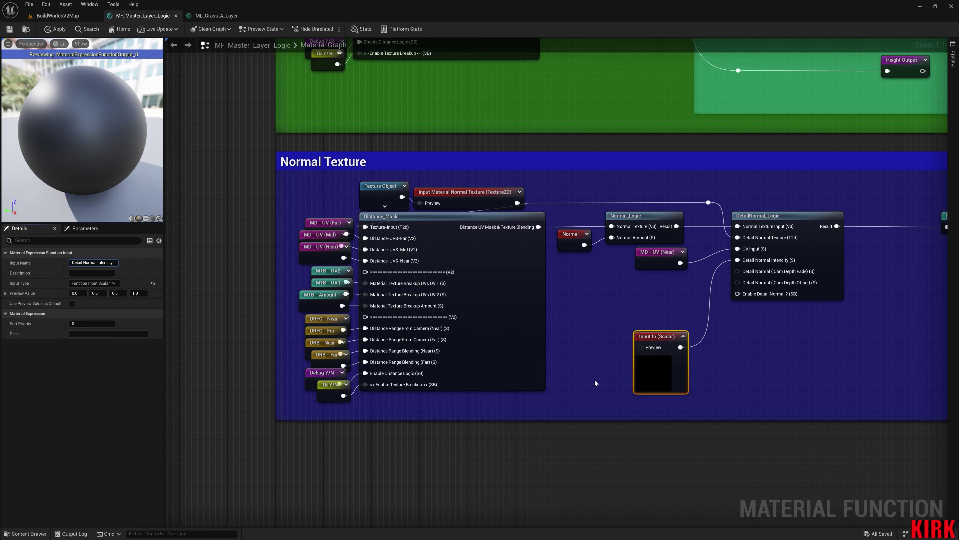
{"action": "left_click", "coordinate": [601, 381]}
Create a named reroute "DN - Intencity" from the Detail Normal Intencity input and position it beside that node
{"action": "mouse_move", "coordinate": [712, 336]}
{"action": "left_mouse_down"}
{"action": "mouse_move", "coordinate": [664, 331]}
{"action": "mouse_move", "coordinate": [716, 347]}
{"action": "left_mouse_up"}
{"action": "type", "text": "rer"}
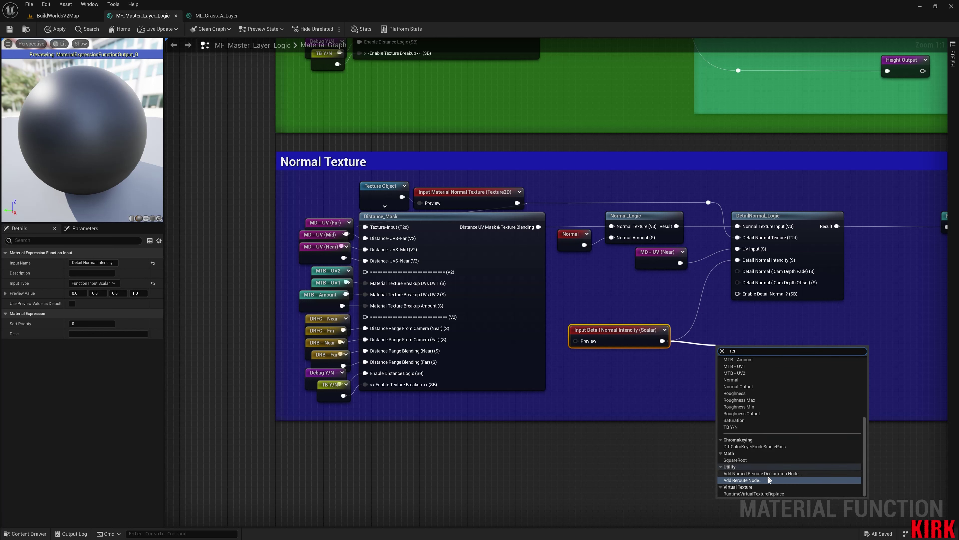
{"action": "left_click", "coordinate": [768, 474]}
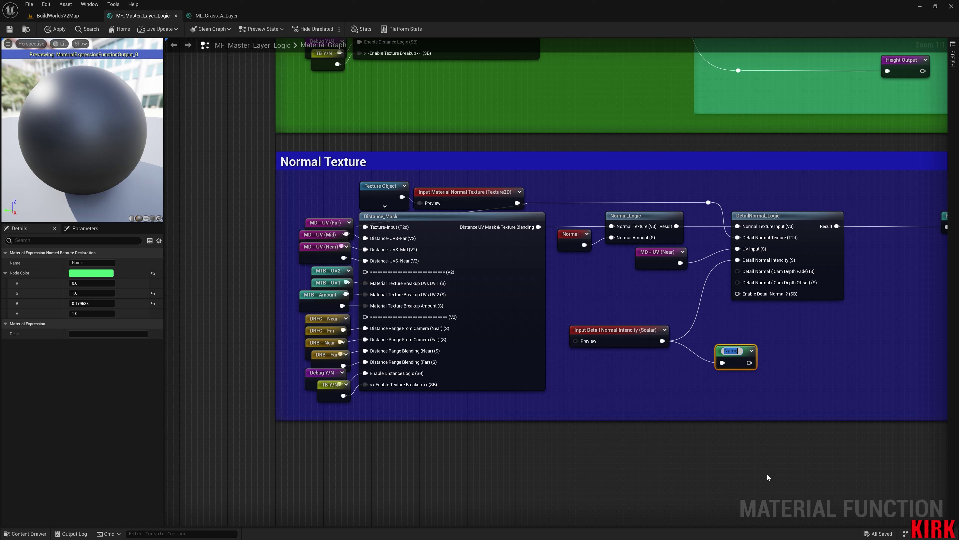
{"action": "type", "text": "DN - Intencity"}
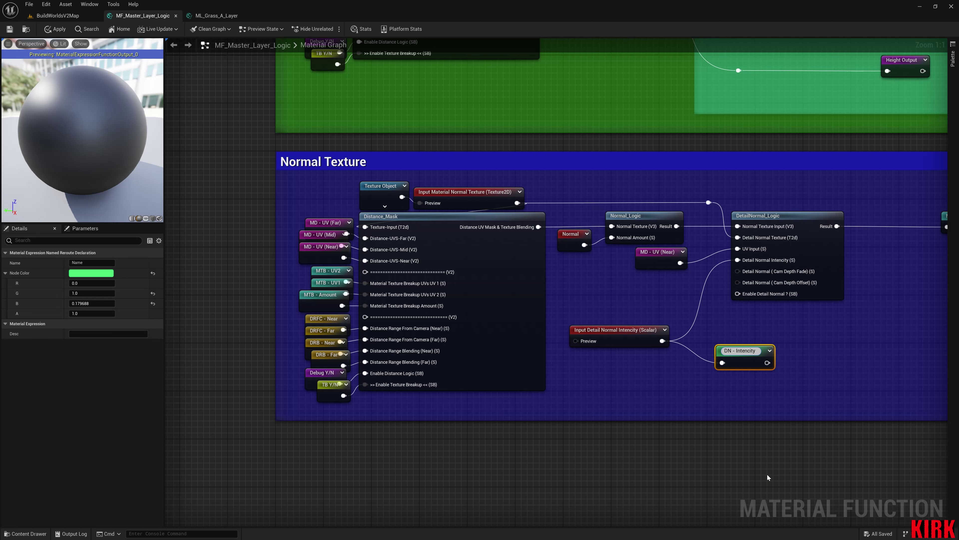
{"action": "left_click", "coordinate": [788, 396]}
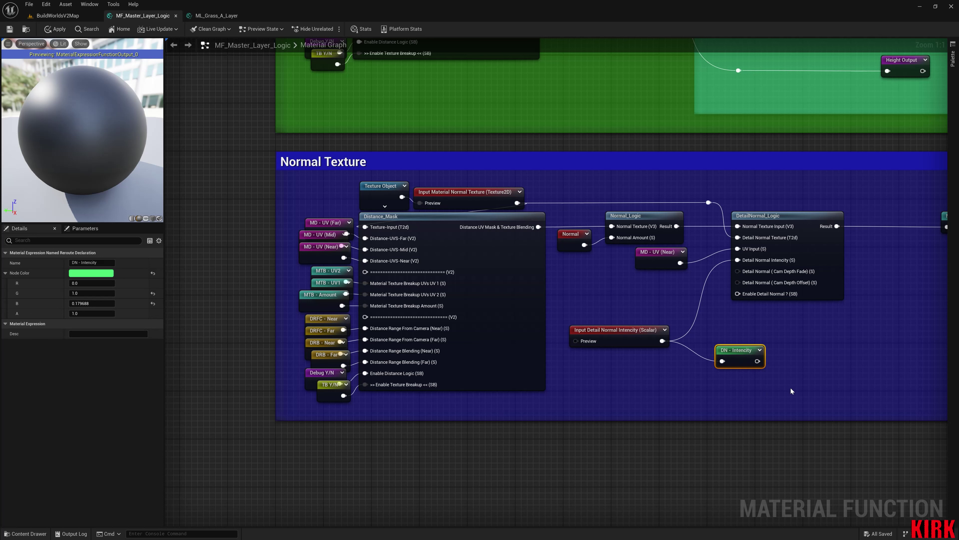
{"action": "mouse_move", "coordinate": [745, 351]}
{"action": "left_mouse_down"}
{"action": "mouse_move", "coordinate": [742, 336]}
{"action": "mouse_move", "coordinate": [750, 362]}
{"action": "left_mouse_up"}
Duplicate the DN - Intencity reroute and rename the copy "DN - Cam Depth Fade"
{"action": "key", "text": "ctrl+d"}
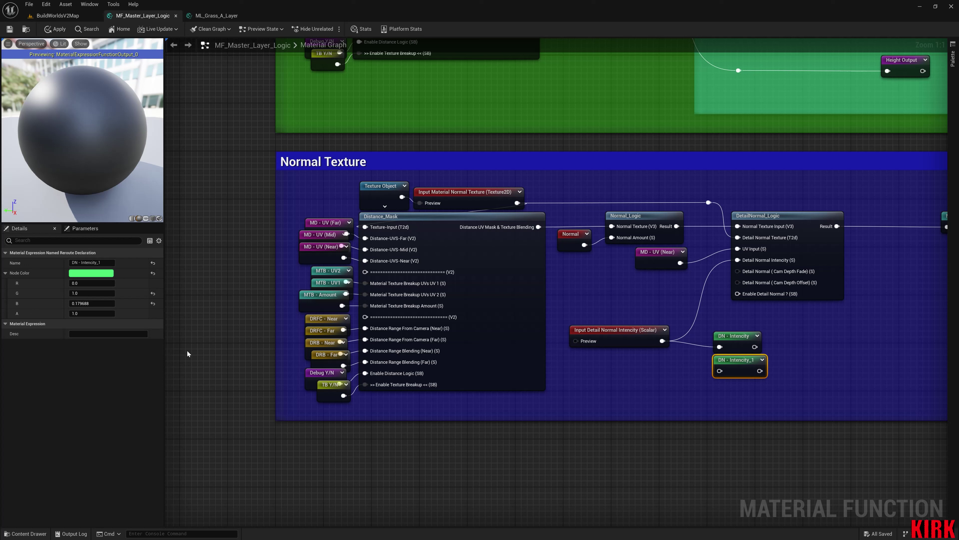
{"action": "double_click", "coordinate": [81, 263]}
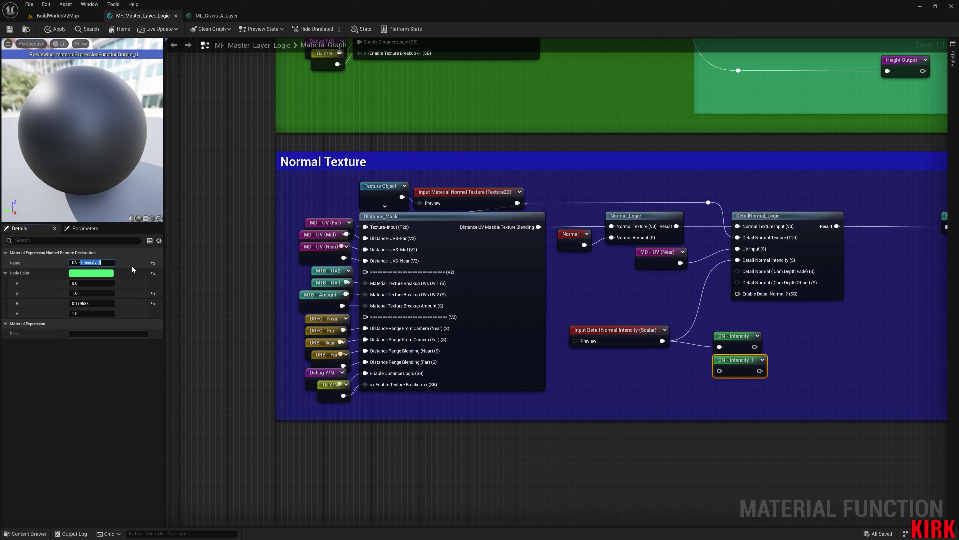
{"action": "key", "text": "BackSpace"}
{"action": "key", "text": "Return"}
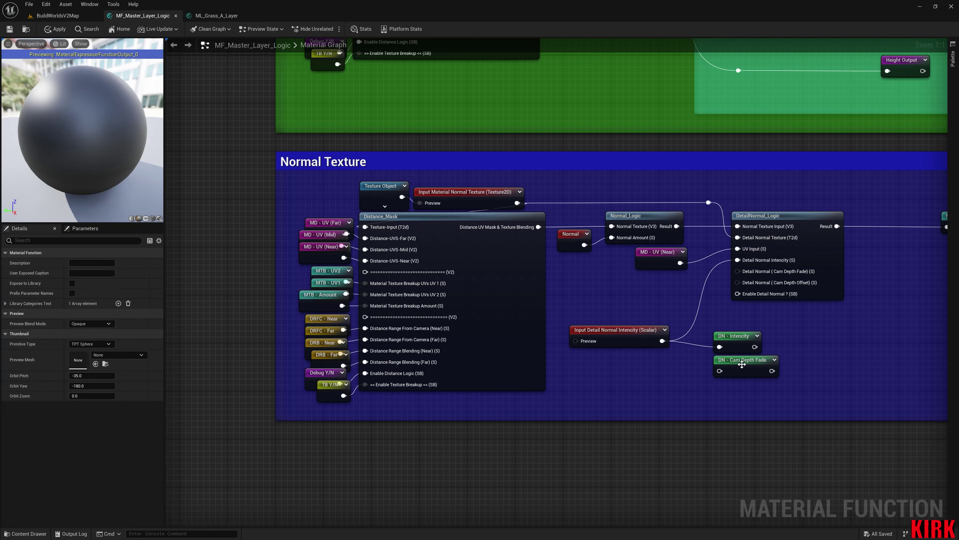
Duplicate the DN - Cam Depth Fade reroute, rename the copy "DN - Cam Depth Offset", and align it below the others
{"action": "key", "text": "ctrl+d"}
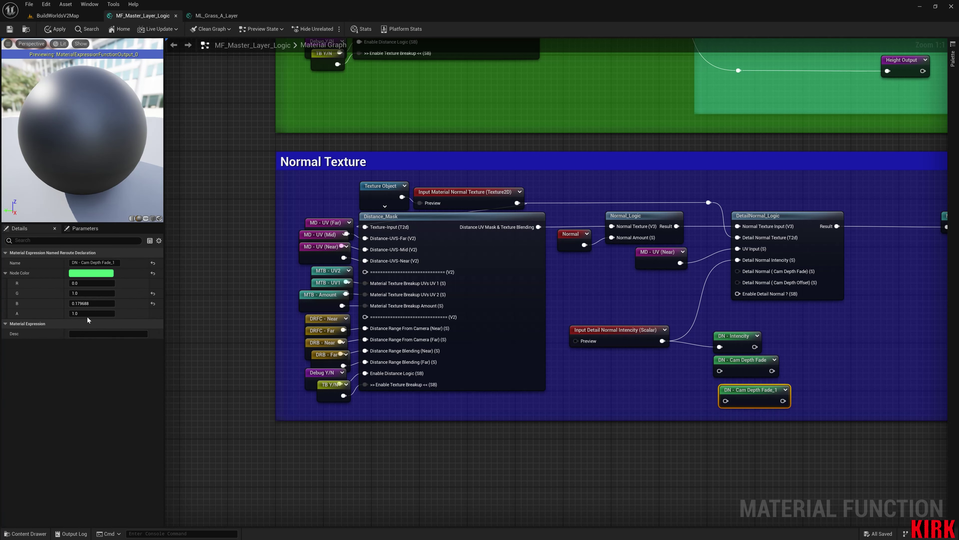
{"action": "left_click_drag", "start_coordinate": [101, 263], "coordinate": [143, 267]}
{"action": "key", "text": "BackSpace"}
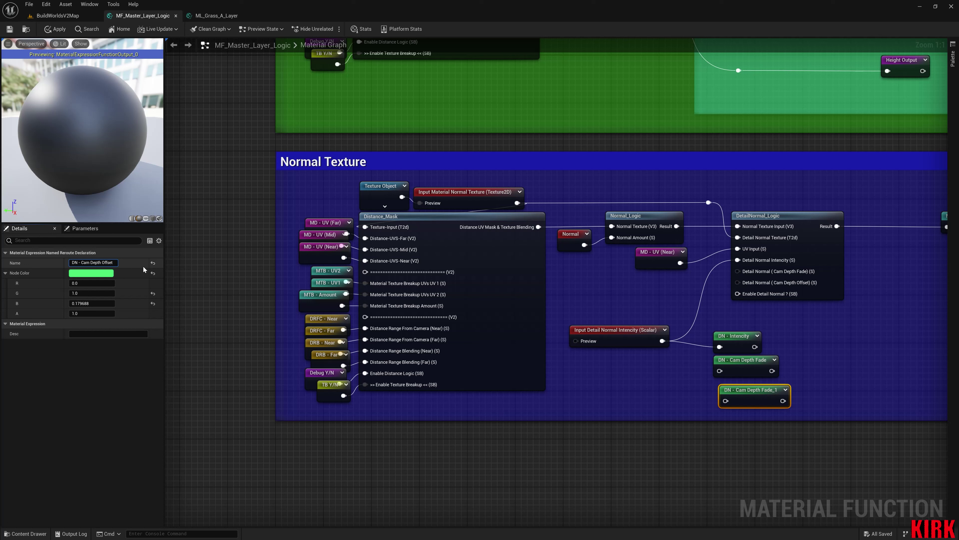
{"action": "left_click", "coordinate": [697, 380]}
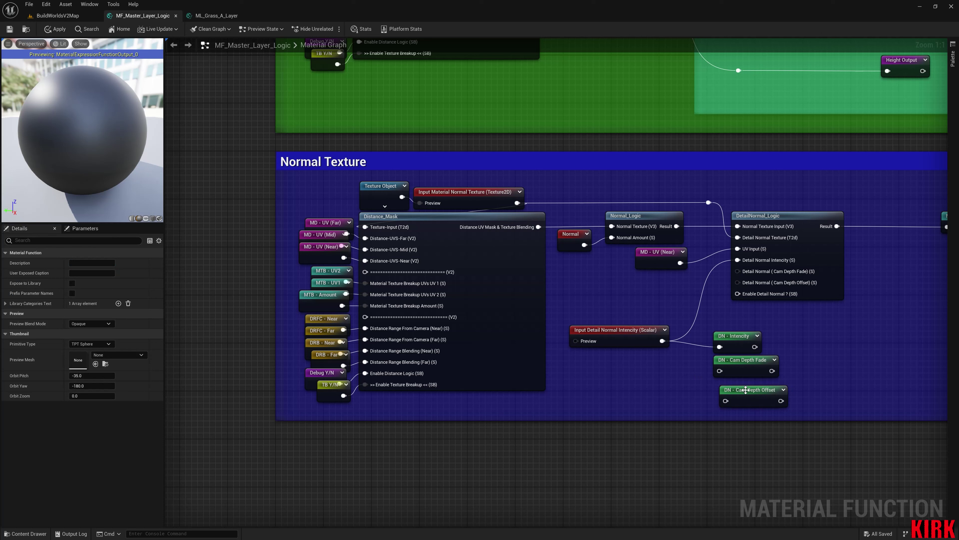
{"action": "left_click_drag", "start_coordinate": [748, 392], "coordinate": [742, 385]}
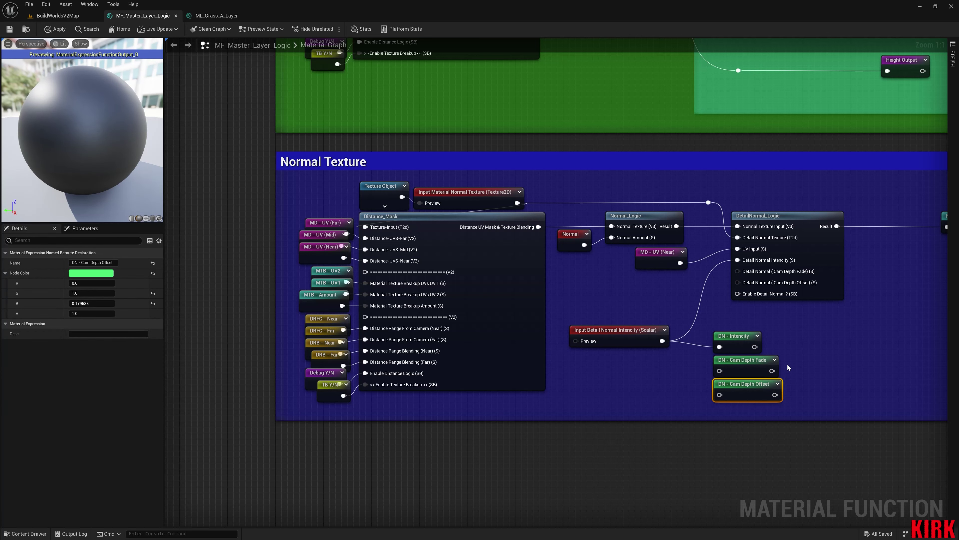
Make two copies of the Detail Normal Intencity function input and place them below the original
{"action": "right_click_drag", "start_coordinate": [795, 353], "coordinate": [585, 280]}
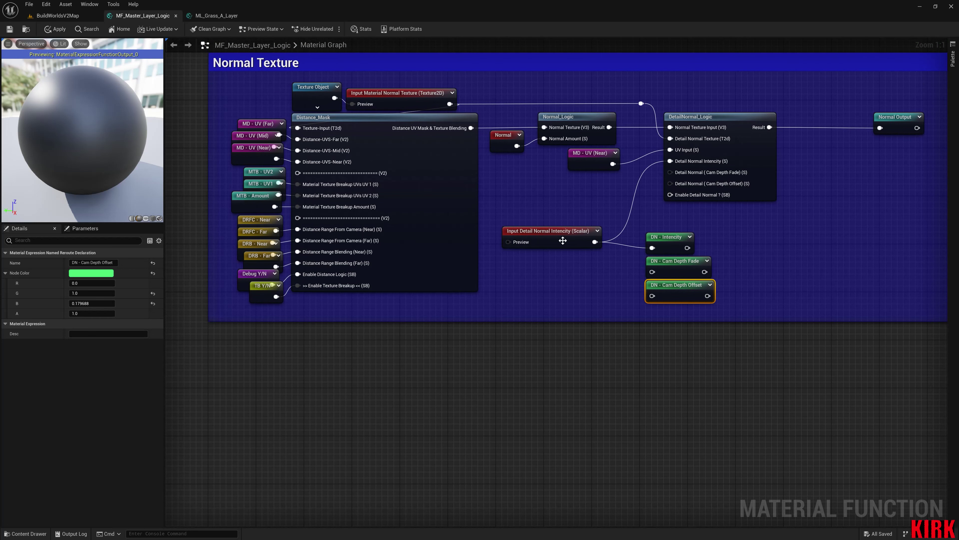
{"action": "left_click", "coordinate": [563, 241]}
{"action": "key", "text": "ctrl+v"}
{"action": "left_click_drag", "start_coordinate": [574, 275], "coordinate": [558, 266]}
{"action": "key", "text": "ctrl+v"}
{"action": "left_click", "coordinate": [562, 288]}
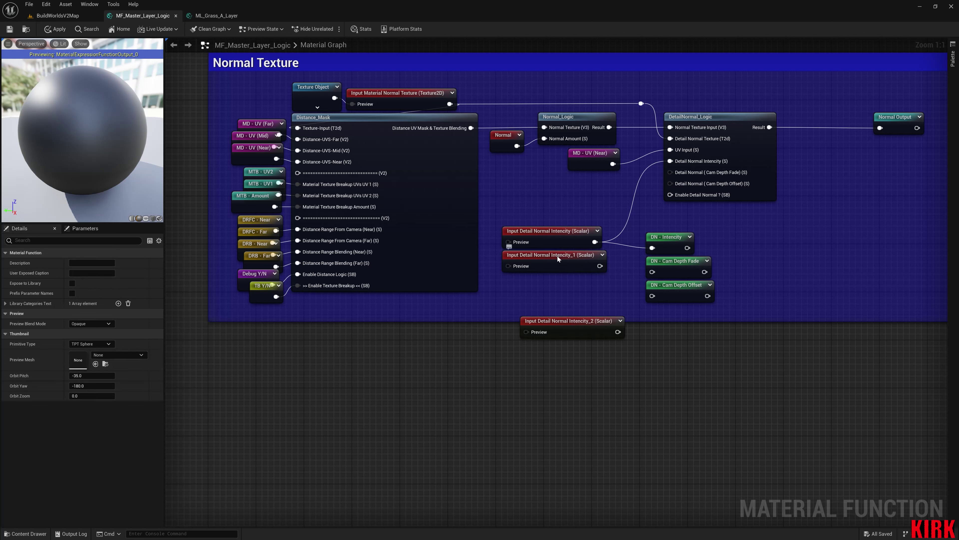
Rename the copied inputs "Detail Normal Cam Depth fade" and "Detail Normal Cam Depth Offset", stacking them below the intensity input
{"action": "left_click", "coordinate": [510, 254]}
{"action": "left_click_drag", "start_coordinate": [97, 263], "coordinate": [192, 268]}
{"action": "type", "text": "Cam Depth fade"}
{"action": "key", "text": "Return"}
{"action": "left_click", "coordinate": [578, 330]}
{"action": "left_click", "coordinate": [96, 263]}
{"action": "type", "text": "Detail Normal Cam Depth Offset"}
{"action": "left_click", "coordinate": [568, 343]}
{"action": "left_click_drag", "start_coordinate": [567, 329], "coordinate": [548, 287]}
Wire the Cam Depth fade and Cam Depth Offset inputs to their matching DN named reroutes
{"action": "left_click_drag", "start_coordinate": [611, 266], "coordinate": [652, 272]}
{"action": "left_click_drag", "start_coordinate": [616, 290], "coordinate": [653, 296]}
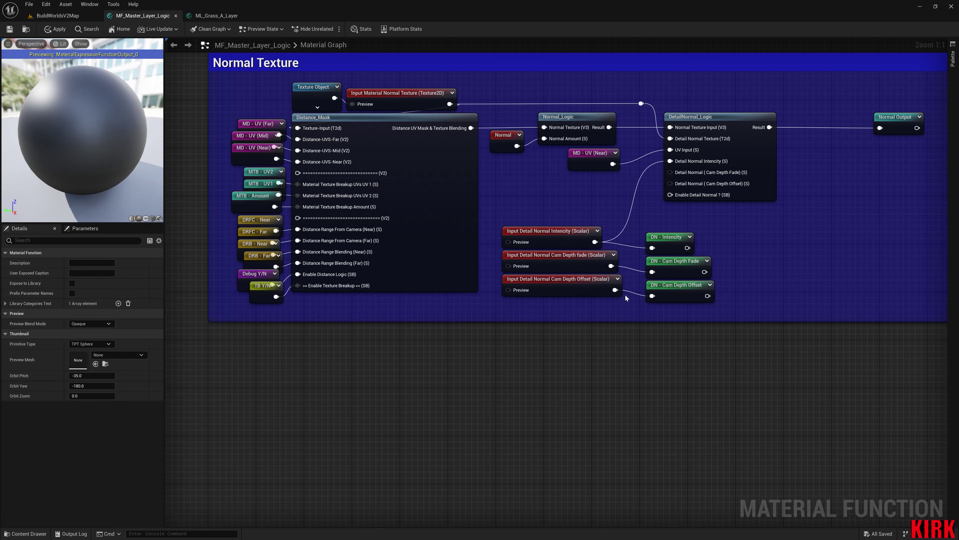
Move the three detail normal function inputs and their DN reroutes out of the Normal Texture section to below Material Options
{"action": "scroll", "coordinate": [771, 278], "scroll_direction": "down", "scroll_amount": 6}
{"action": "left_click_drag", "start_coordinate": [678, 330], "coordinate": [772, 262]}
{"action": "left_click_drag", "start_coordinate": [720, 265], "coordinate": [516, 349]}
Add a Static Bool function input wired to the Enable Detail Normal ? pin of DetailNormal_Logic
{"action": "scroll", "coordinate": [752, 253], "scroll_direction": "up", "scroll_amount": 5}
{"action": "right_click_drag", "start_coordinate": [643, 437], "coordinate": [621, 356]}
{"action": "left_click_drag", "start_coordinate": [650, 328], "coordinate": [590, 365]}
{"action": "type", "text": "input"}
{"action": "key", "text": "Return"}
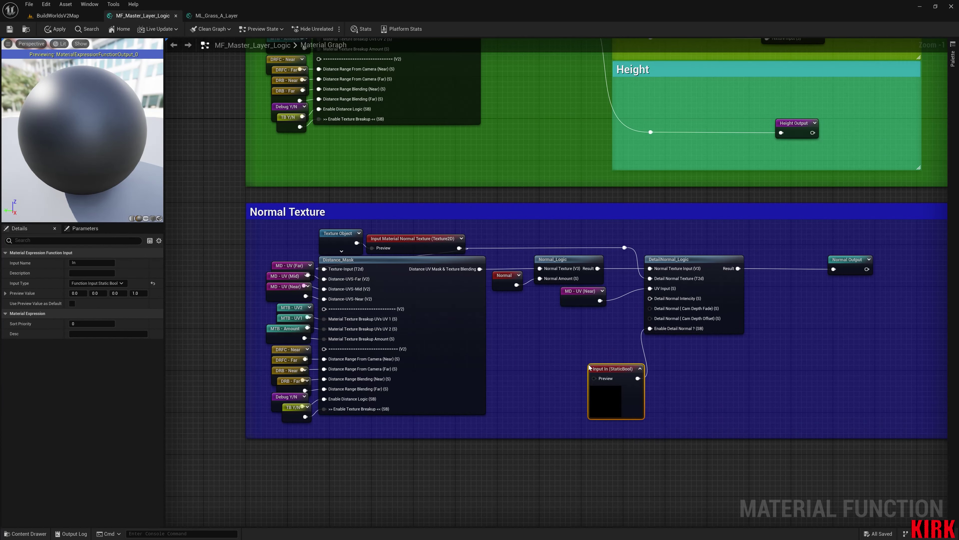
Name the new input "Enable Layer Detail Normal ?" and name a copied green named reroute beside it "DN - Enable"
{"action": "left_click", "coordinate": [105, 263]}
{"action": "type", "text": "Enable Layer Detail Normal ?"}
{"action": "key", "text": "Return"}
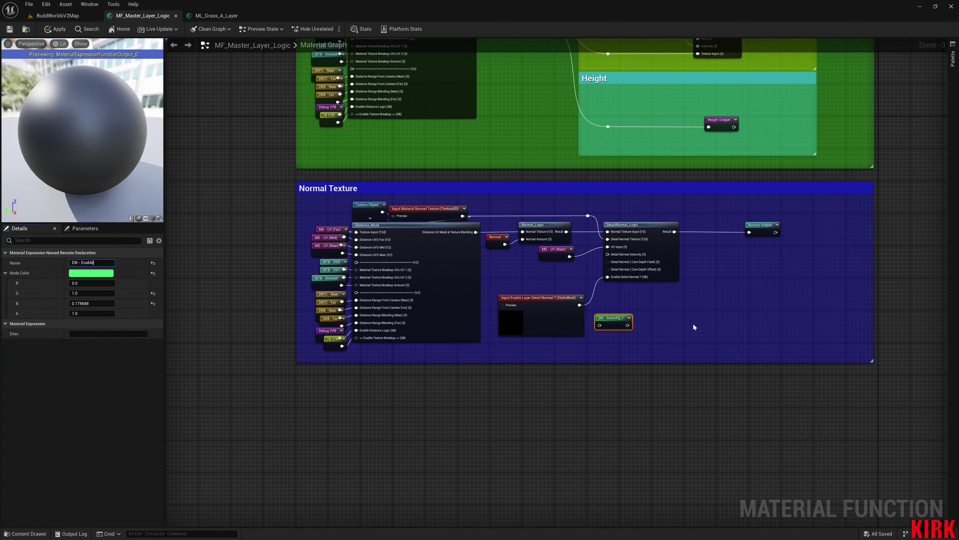
{"action": "key", "text": "Return"}
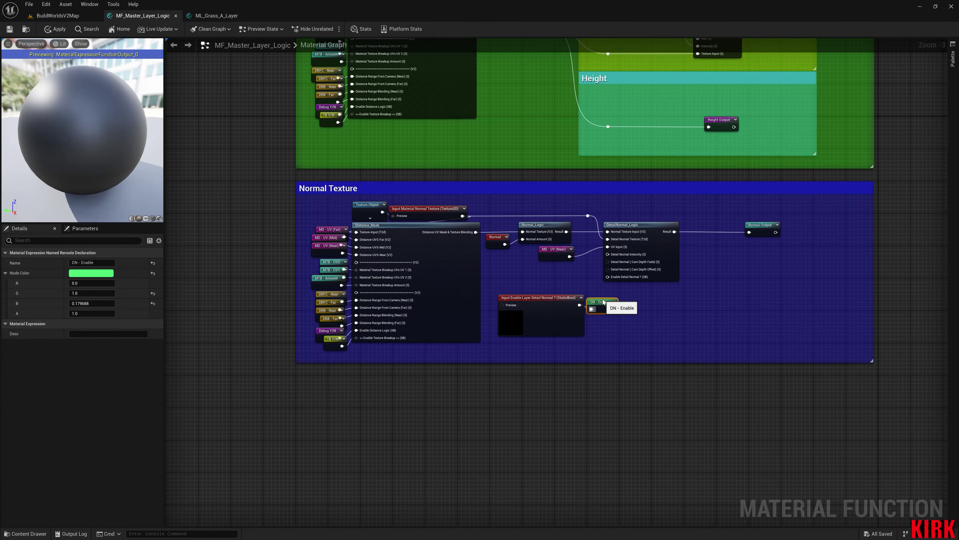
Place usages of the DN Enable, Intencity, Cam Depth Fade and Cam Depth Offset reroutes and wire each to its matching DetailNormal_Logic input
{"action": "right_click", "coordinate": [585, 376]}
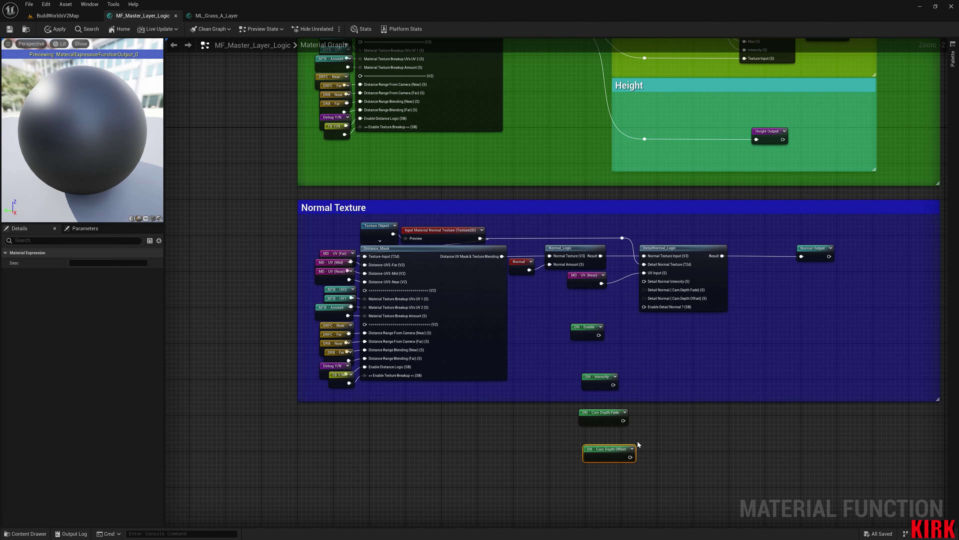
{"action": "scroll", "coordinate": [531, 343], "scroll_direction": "up", "scroll_amount": 3}
{"action": "left_click_drag", "start_coordinate": [520, 342], "coordinate": [520, 229]}
{"action": "left_click_drag", "start_coordinate": [563, 397], "coordinate": [592, 222]}
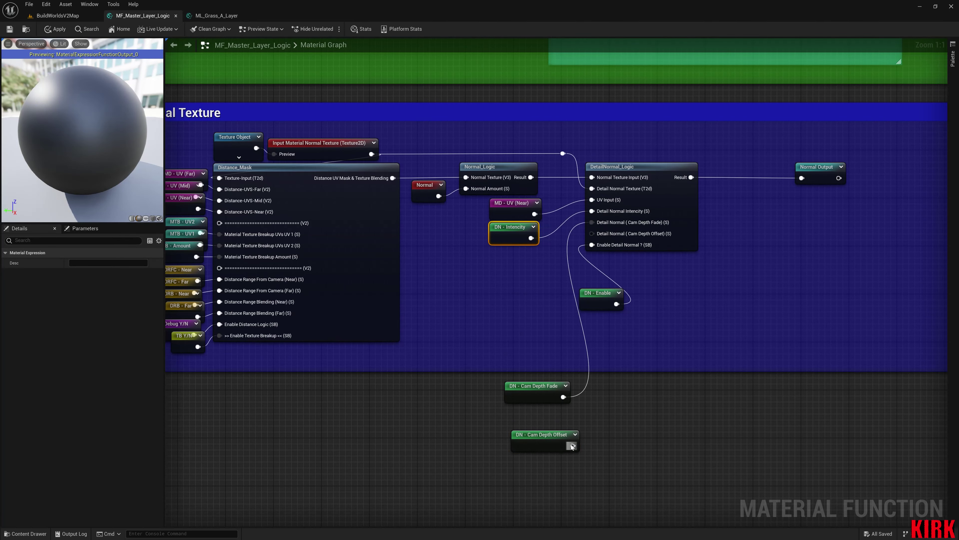
{"action": "left_click_drag", "start_coordinate": [572, 446], "coordinate": [592, 234]}
Stack the DN Intencity, Cam Depth Fade, Cam Depth Offset and Enable reroutes compactly beneath MD - UV (Near)
{"action": "left_click_drag", "start_coordinate": [540, 387], "coordinate": [525, 252]}
{"action": "left_click_drag", "start_coordinate": [543, 435], "coordinate": [521, 276]}
{"action": "left_click_drag", "start_coordinate": [605, 294], "coordinate": [515, 300]}
{"action": "left_click", "coordinate": [592, 343]}
{"action": "left_click_drag", "start_coordinate": [516, 228], "coordinate": [516, 215]}
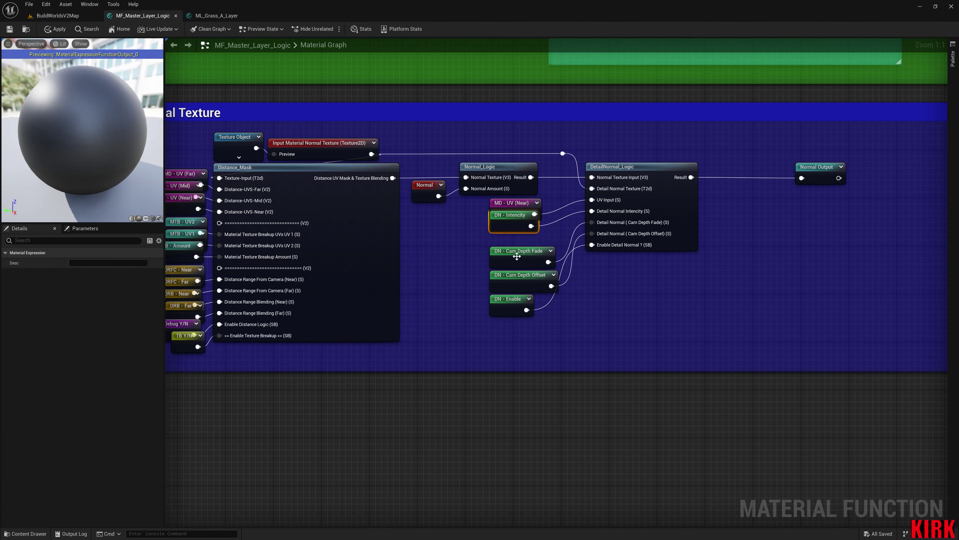
{"action": "left_click_drag", "start_coordinate": [516, 252], "coordinate": [516, 229]}
{"action": "left_click_drag", "start_coordinate": [518, 275], "coordinate": [518, 240]}
{"action": "left_click_drag", "start_coordinate": [521, 298], "coordinate": [522, 257]}
Right-align the stacked reroutes feeding DetailNormal_Logic and save the material function
{"action": "left_click_drag", "start_coordinate": [566, 291], "coordinate": [506, 212]}
{"action": "key", "text": "shift+d"}
{"action": "left_click", "coordinate": [581, 304]}
{"action": "right_click_drag", "start_coordinate": [685, 291], "coordinate": [614, 314]}
{"action": "scroll", "coordinate": [614, 317], "scroll_direction": "down", "scroll_amount": 2}
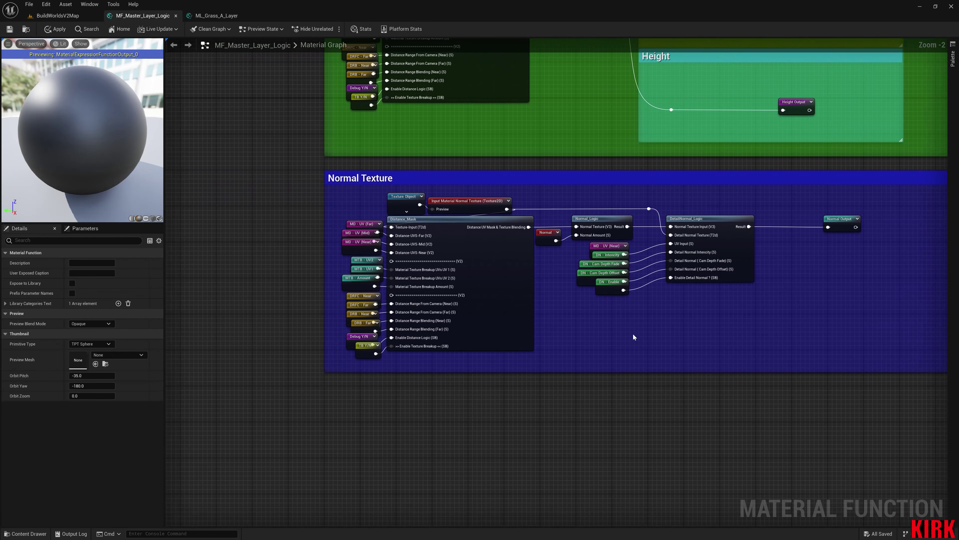
{"action": "left_click", "coordinate": [11, 31]}
Examine the DetailNormal_Logic node and its wiring in the Normal Texture section
{"action": "right_click_drag", "start_coordinate": [573, 379], "coordinate": [542, 412]}
{"action": "scroll", "coordinate": [587, 343], "scroll_direction": "down", "scroll_amount": 2}
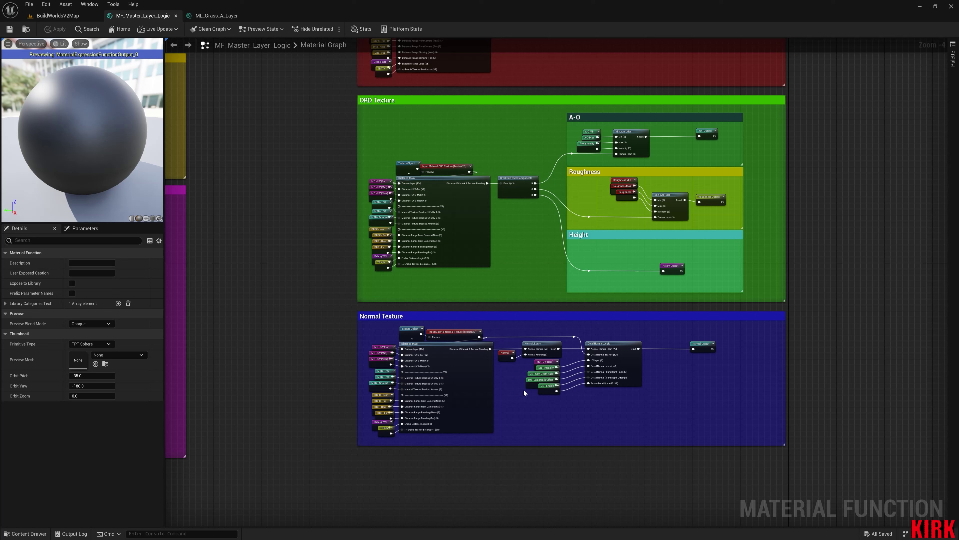
{"action": "scroll", "coordinate": [554, 409], "scroll_direction": "up", "scroll_amount": 3}
{"action": "right_click_drag", "start_coordinate": [736, 379], "coordinate": [613, 383]}
{"action": "double_click", "coordinate": [604, 328]}
{"action": "scroll", "coordinate": [613, 342], "scroll_direction": "down", "scroll_amount": 2}
{"action": "right_click_drag", "start_coordinate": [613, 343], "coordinate": [559, 312]}
{"action": "left_click", "coordinate": [306, 50]}
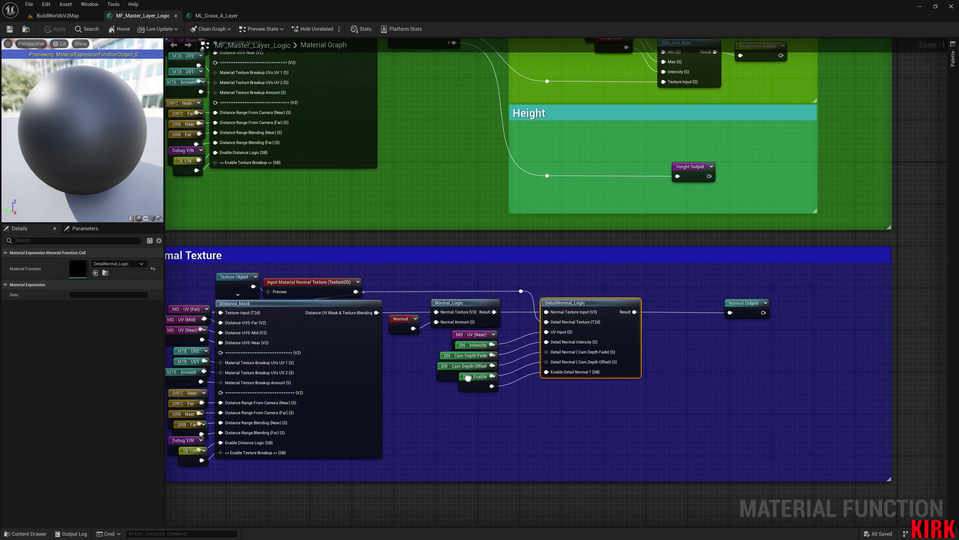
{"action": "scroll", "coordinate": [373, 307], "scroll_direction": "down", "scroll_amount": 4}
{"action": "right_click_drag", "start_coordinate": [372, 308], "coordinate": [462, 350]}
{"action": "scroll", "coordinate": [505, 264], "scroll_direction": "up", "scroll_amount": 4}
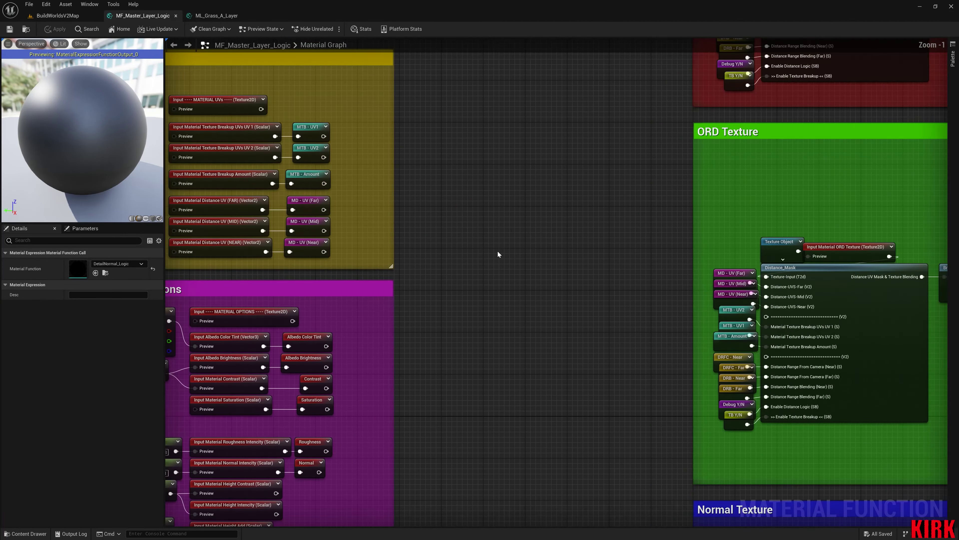
{"action": "right_click_drag", "start_coordinate": [506, 263], "coordinate": [681, 386]}
{"action": "scroll", "coordinate": [616, 329], "scroll_direction": "down", "scroll_amount": 2}
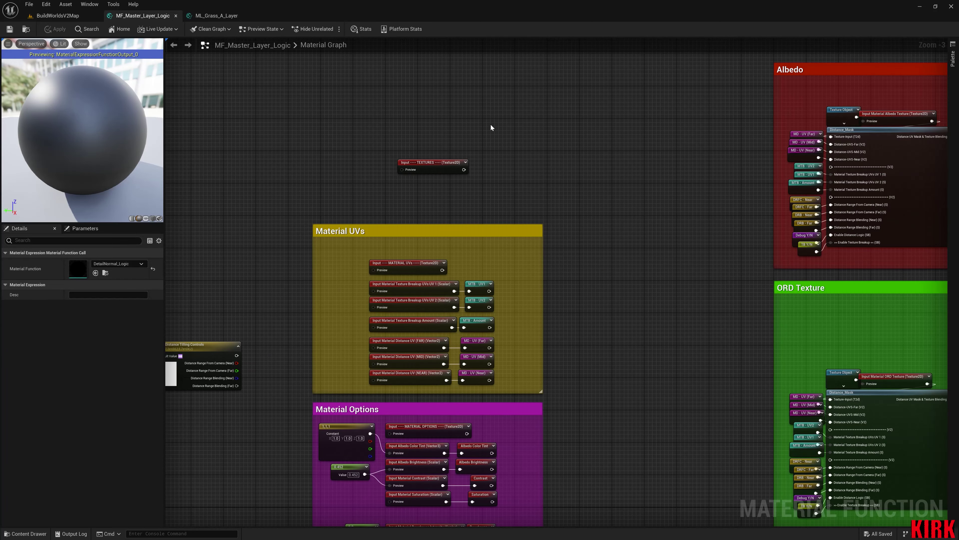
{"action": "left_click", "coordinate": [427, 166]}
{"action": "key", "text": "Delete"}
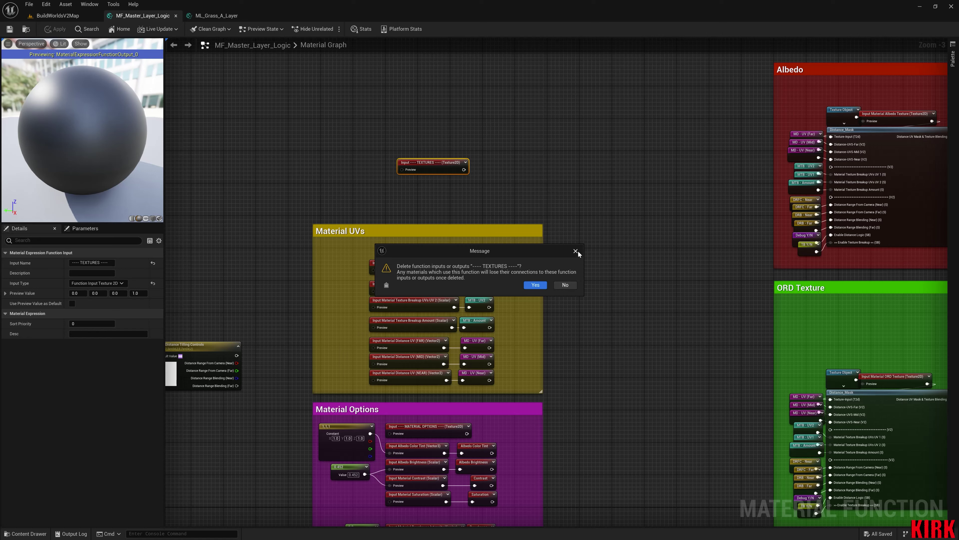
{"action": "left_click", "coordinate": [565, 285]}
Examine the Albedo, ORD Texture, Normal Texture and Output sections of the master layer function
{"action": "right_click_drag", "start_coordinate": [551, 214], "coordinate": [298, 294]}
{"action": "right_click_drag", "start_coordinate": [628, 332], "coordinate": [403, 353]}
{"action": "right_click_drag", "start_coordinate": [482, 392], "coordinate": [518, 219]}
{"action": "scroll", "coordinate": [486, 295], "scroll_direction": "down", "scroll_amount": 2}
{"action": "right_click_drag", "start_coordinate": [313, 360], "coordinate": [503, 310]}
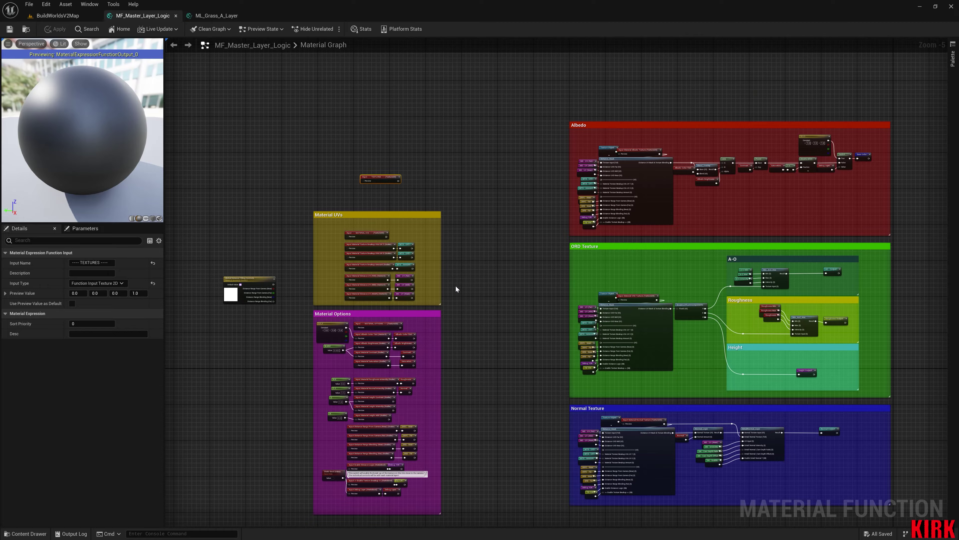
{"action": "scroll", "coordinate": [456, 289], "scroll_direction": "up", "scroll_amount": 2}
{"action": "right_click_drag", "start_coordinate": [557, 286], "coordinate": [279, 291]}
{"action": "scroll", "coordinate": [462, 319], "scroll_direction": "down", "scroll_amount": 2}
{"action": "scroll", "coordinate": [548, 335], "scroll_direction": "up", "scroll_amount": 2}
{"action": "right_click_drag", "start_coordinate": [625, 343], "coordinate": [628, 284]}
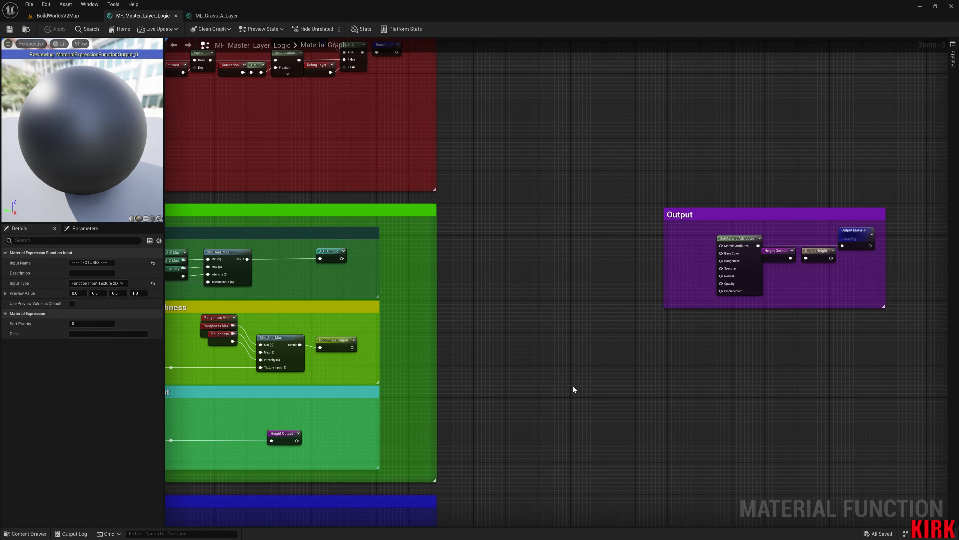
{"action": "scroll", "coordinate": [682, 381], "scroll_direction": "down", "scroll_amount": 2}
{"action": "scroll", "coordinate": [543, 406], "scroll_direction": "down", "scroll_amount": 1}
{"action": "right_click_drag", "start_coordinate": [543, 406], "coordinate": [617, 342]}
{"action": "scroll", "coordinate": [451, 324], "scroll_direction": "up", "scroll_amount": 1}
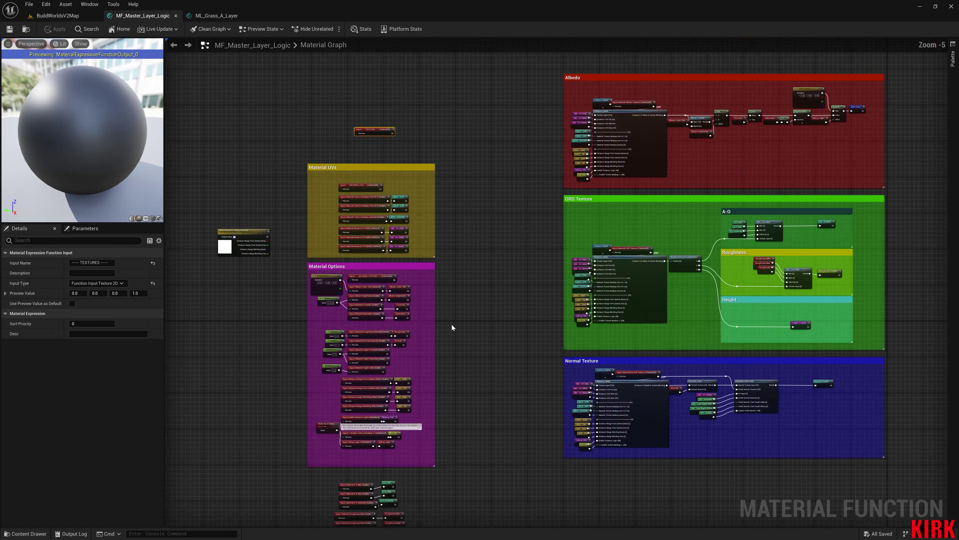
Examine the Material UVs and Material Options groups and the ungrouped function inputs below them
{"action": "scroll", "coordinate": [451, 323], "scroll_direction": "up", "scroll_amount": 1}
{"action": "right_click_drag", "start_coordinate": [441, 320], "coordinate": [549, 288]}
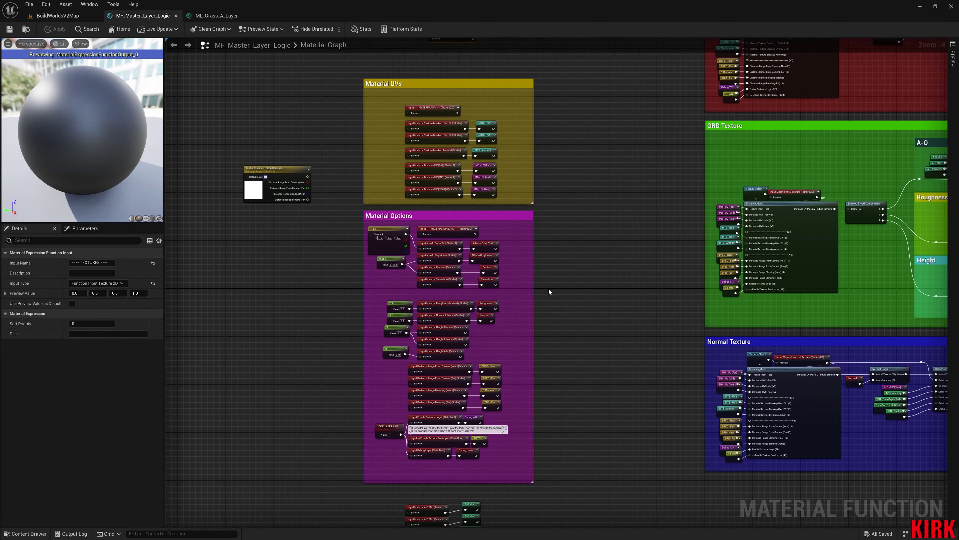
{"action": "right_click_drag", "start_coordinate": [389, 295], "coordinate": [373, 335]}
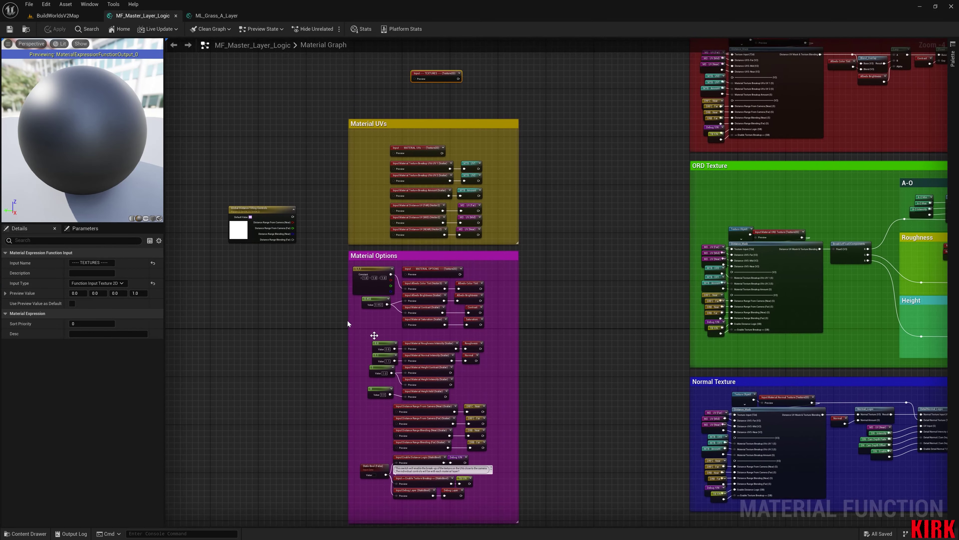
{"action": "right_click_drag", "start_coordinate": [559, 365], "coordinate": [571, 190]}
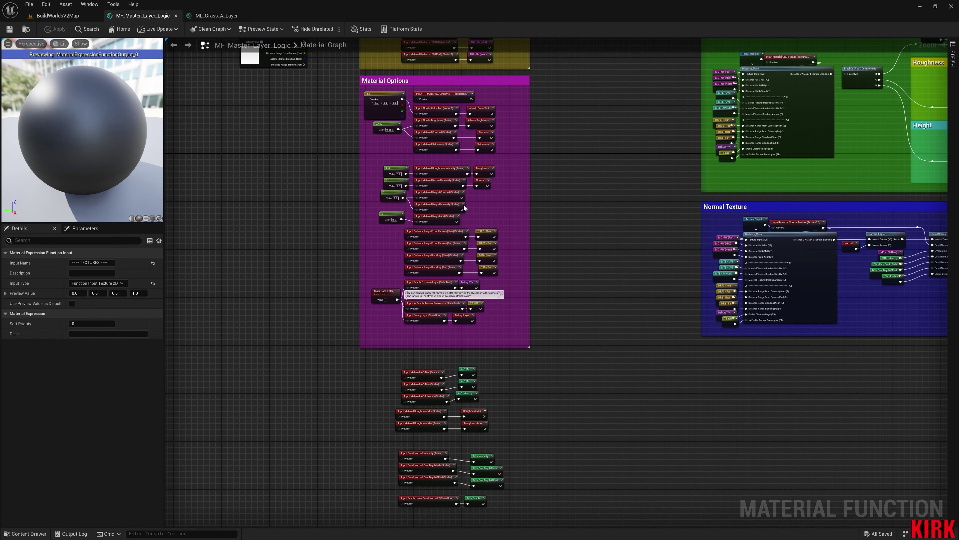
{"action": "right_click_drag", "start_coordinate": [536, 283], "coordinate": [541, 231]}
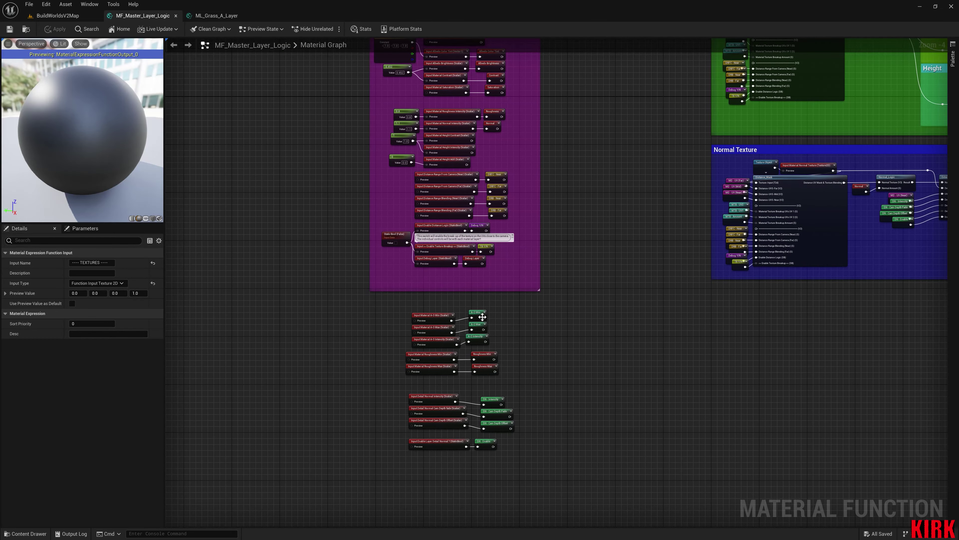
{"action": "mouse_move", "coordinate": [580, 292]}
{"action": "right_mouse_down"}
{"action": "mouse_move", "coordinate": [588, 371]}
{"action": "mouse_move", "coordinate": [579, 406]}
{"action": "mouse_move", "coordinate": [593, 392]}
{"action": "mouse_move", "coordinate": [594, 416]}
{"action": "right_mouse_up"}
{"action": "right_click_drag", "start_coordinate": [615, 382], "coordinate": [597, 349]}
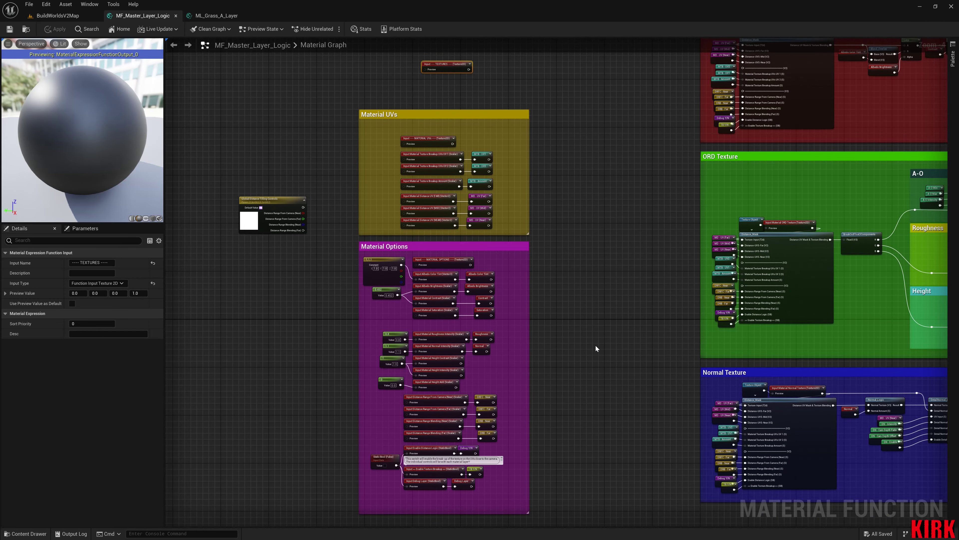
{"action": "right_click_drag", "start_coordinate": [596, 254], "coordinate": [589, 308]}
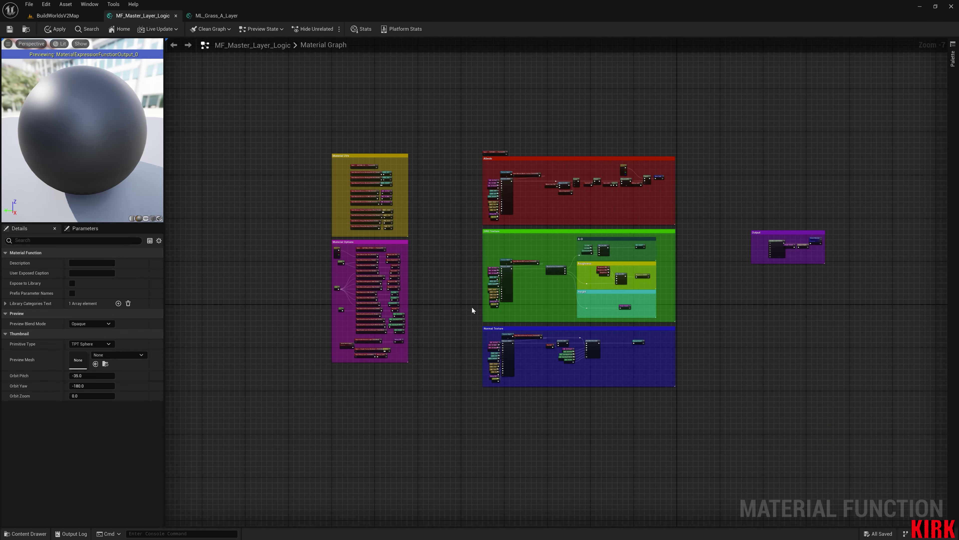
Right-align all named reroutes in Material Options, including the texture breakup and Debug Layer ones, and save the material function
{"action": "mouse_move", "coordinate": [455, 304]}
{"action": "right_mouse_down"}
{"action": "mouse_move", "coordinate": [438, 295]}
{"action": "mouse_move", "coordinate": [441, 311]}
{"action": "right_mouse_up"}
{"action": "scroll", "coordinate": [440, 311], "scroll_direction": "up", "scroll_amount": 3}
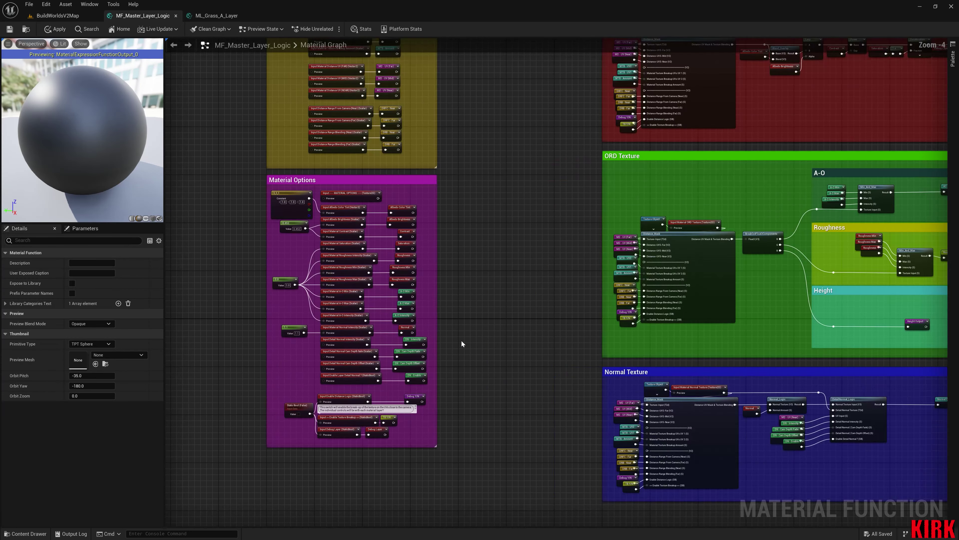
{"action": "left_click_drag", "start_coordinate": [419, 255], "coordinate": [418, 417]}
{"action": "key", "text": "shift+d"}
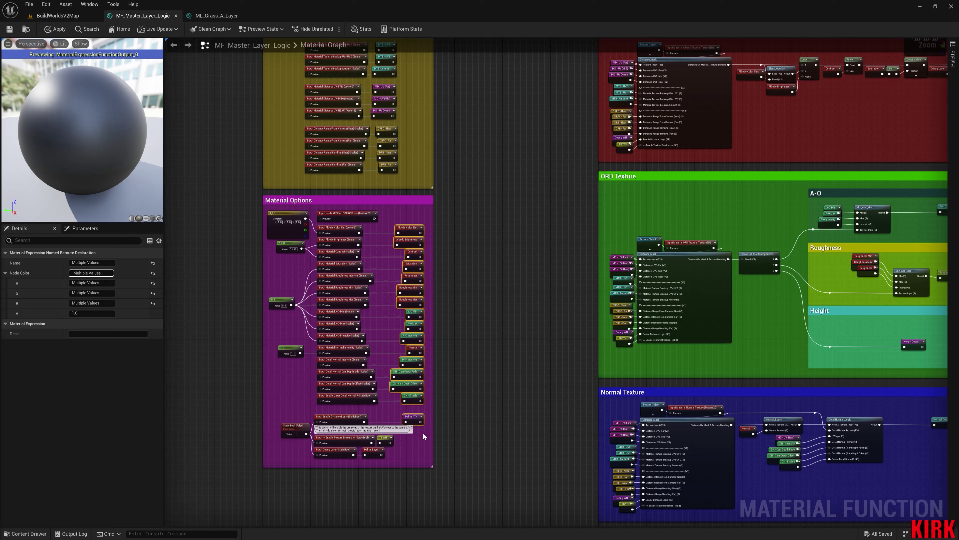
{"action": "left_click", "coordinate": [385, 443], "text": "shift"}
{"action": "left_click", "coordinate": [375, 448], "text": "shift"}
{"action": "key", "text": "shift+d"}
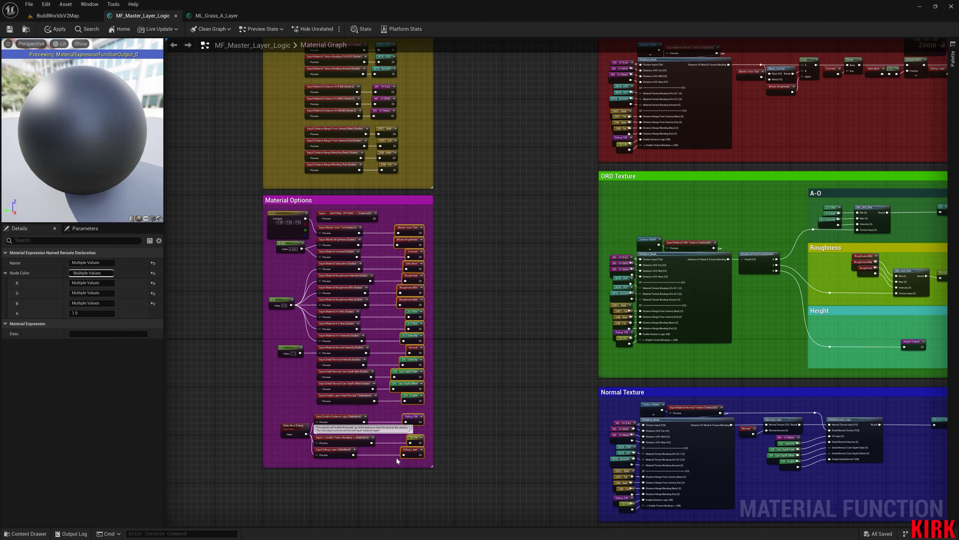
{"action": "left_click", "coordinate": [481, 422]}
{"action": "scroll", "coordinate": [486, 430], "scroll_direction": "down", "scroll_amount": 2}
{"action": "right_click_drag", "start_coordinate": [491, 421], "coordinate": [434, 320]}
{"action": "left_click", "coordinate": [9, 29]}
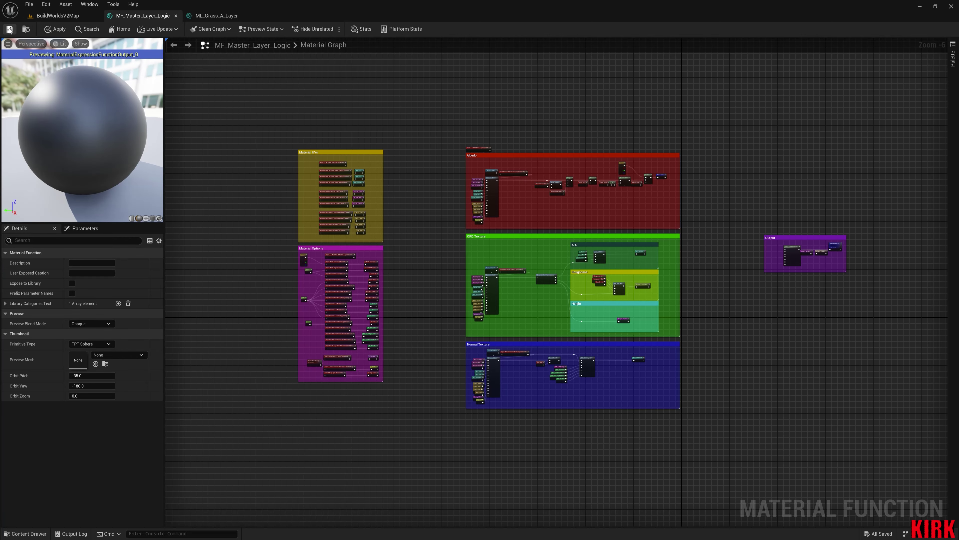
Switch to ML_Grass_A_Layer and examine the updated input list of its MF_Master_Layer_Logic node
{"action": "left_click", "coordinate": [216, 16]}
{"action": "right_click_drag", "start_coordinate": [621, 292], "coordinate": [466, 227]}
{"action": "scroll", "coordinate": [576, 277], "scroll_direction": "up", "scroll_amount": 3}
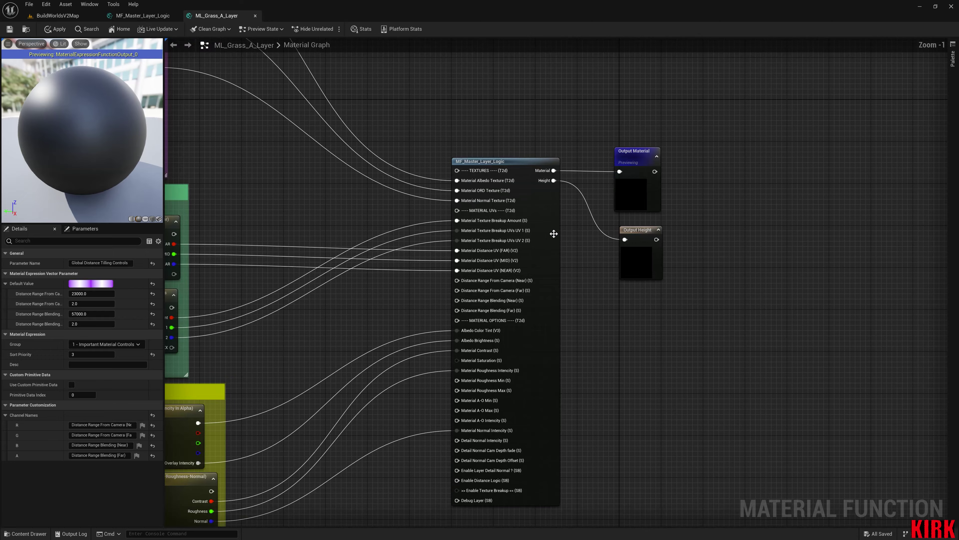
{"action": "right_click_drag", "start_coordinate": [554, 234], "coordinate": [556, 286]}
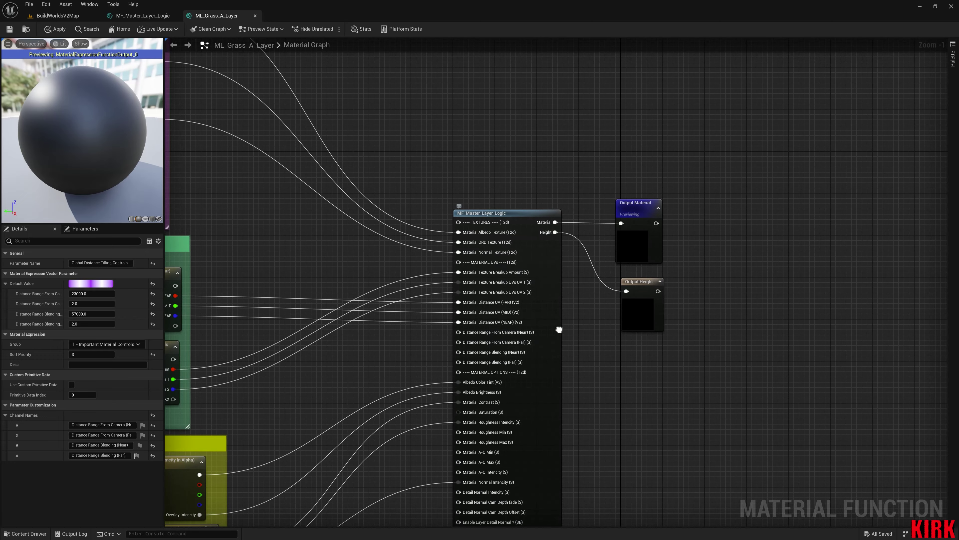
{"action": "right_click_drag", "start_coordinate": [557, 328], "coordinate": [533, 219]}
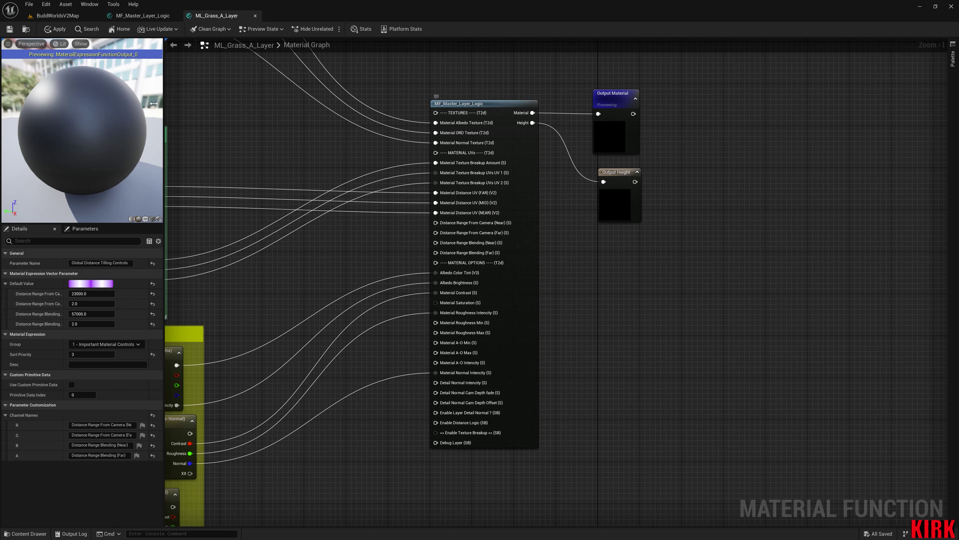
Return to MF_Master_Layer_Logic and move the Material UVs and Material Options groups closer to the texture sections
{"action": "left_click", "coordinate": [153, 14]}
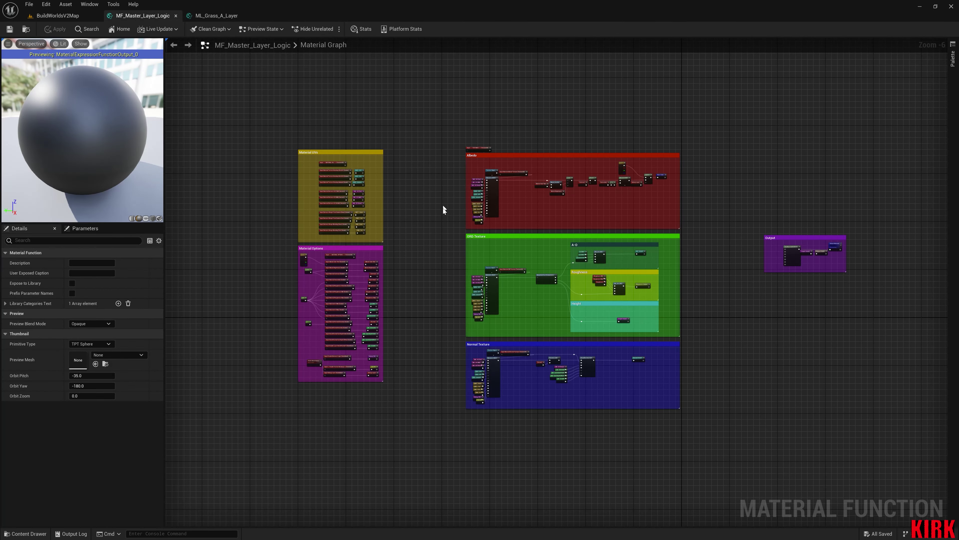
{"action": "left_click_drag", "start_coordinate": [421, 99], "coordinate": [263, 371]}
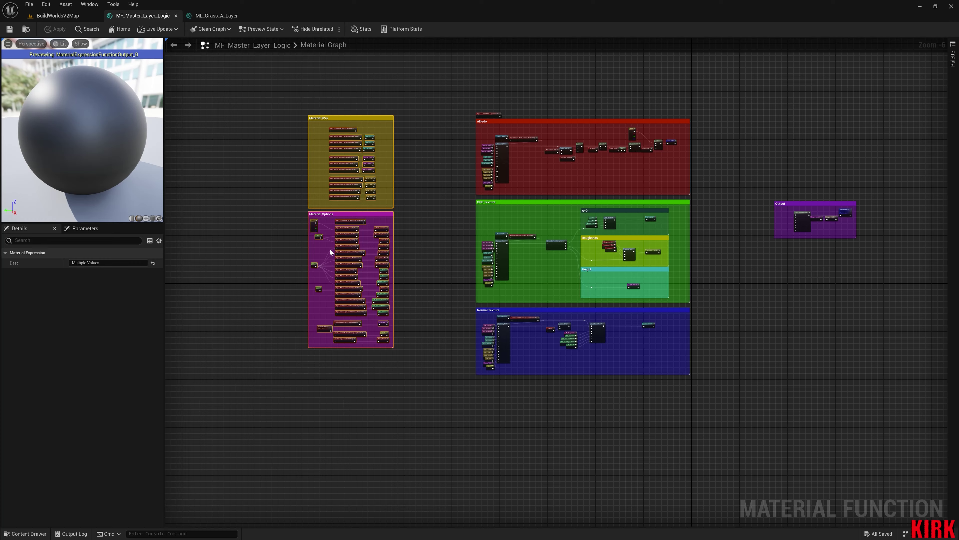
{"action": "left_click_drag", "start_coordinate": [349, 213], "coordinate": [411, 226]}
{"action": "left_click", "coordinate": [326, 236]}
Examine the order of the function inputs and reroutes in the Material UVs and Material Options groups
{"action": "scroll", "coordinate": [404, 217], "scroll_direction": "up", "scroll_amount": 5}
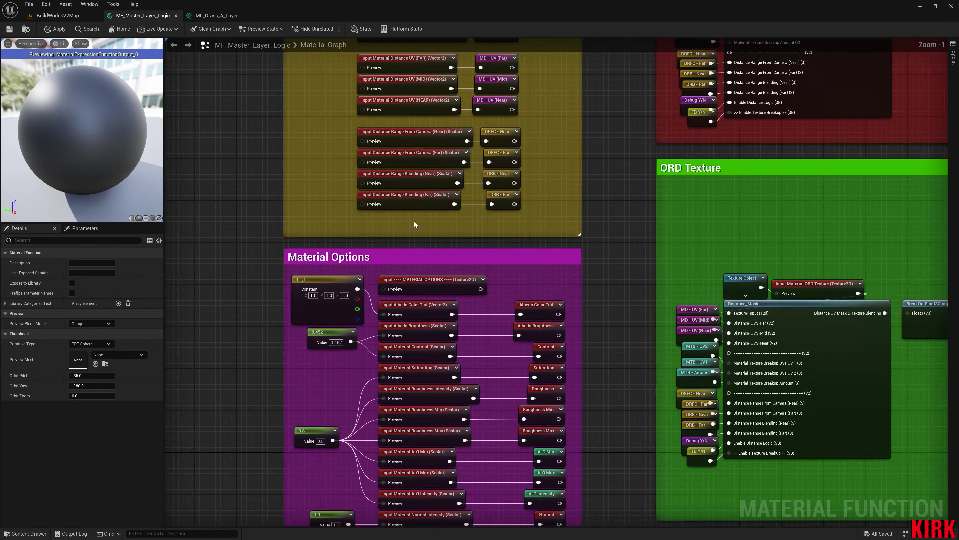
{"action": "right_click_drag", "start_coordinate": [453, 145], "coordinate": [418, 247]}
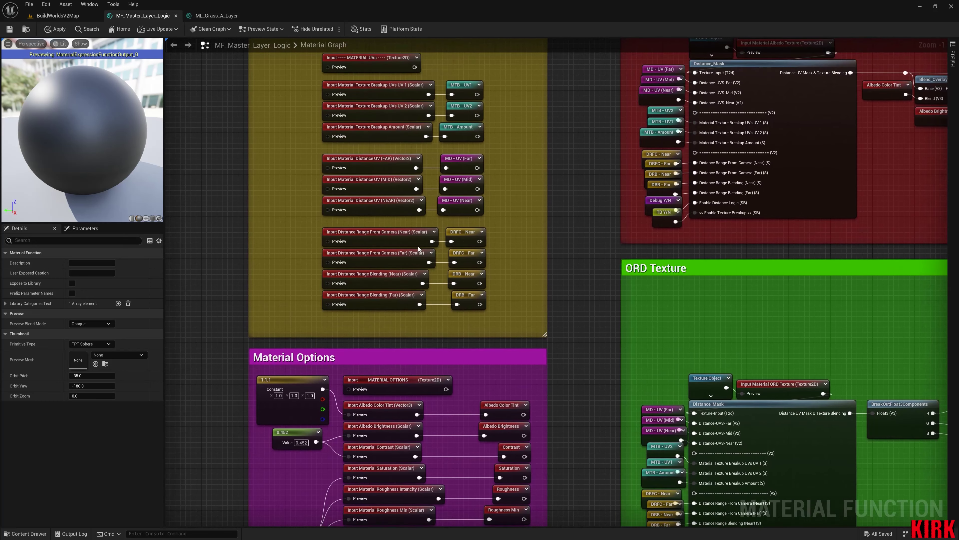
{"action": "right_click_drag", "start_coordinate": [497, 443], "coordinate": [471, 255]}
{"action": "right_click_drag", "start_coordinate": [441, 289], "coordinate": [455, 476]}
{"action": "right_click_drag", "start_coordinate": [295, 273], "coordinate": [352, 288]}
{"action": "scroll", "coordinate": [355, 275], "scroll_direction": "down", "scroll_amount": 3}
{"action": "right_click_drag", "start_coordinate": [505, 313], "coordinate": [394, 228]}
Align the Material UVs named reroutes with the right edge of the named reroutes in Material Options
{"action": "left_click_drag", "start_coordinate": [360, 242], "coordinate": [383, 490]}
{"action": "right_click_drag", "start_coordinate": [385, 331], "coordinate": [388, 433]}
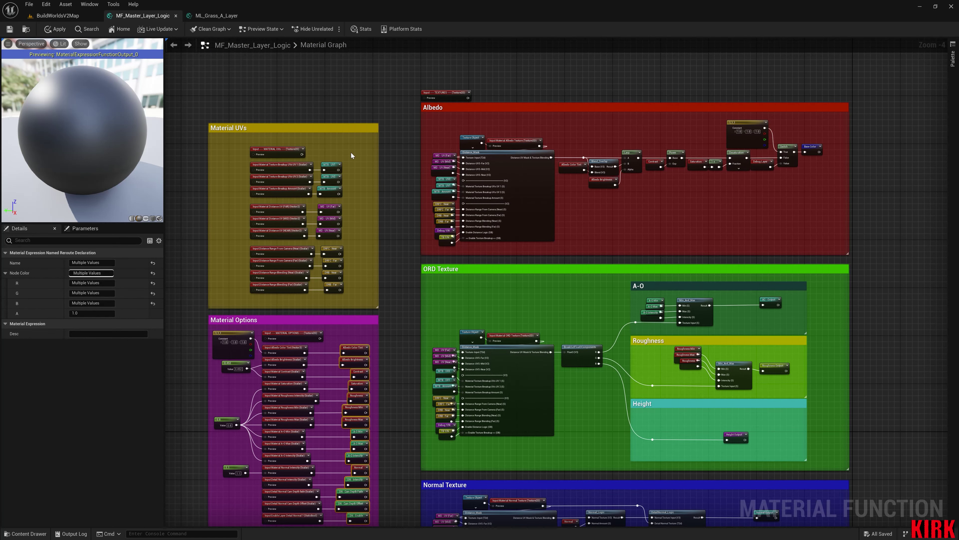
{"action": "left_click_drag", "start_coordinate": [345, 274], "coordinate": [367, 291]}
{"action": "left_click", "coordinate": [403, 355]}
{"action": "right_click_drag", "start_coordinate": [404, 355], "coordinate": [424, 265]}
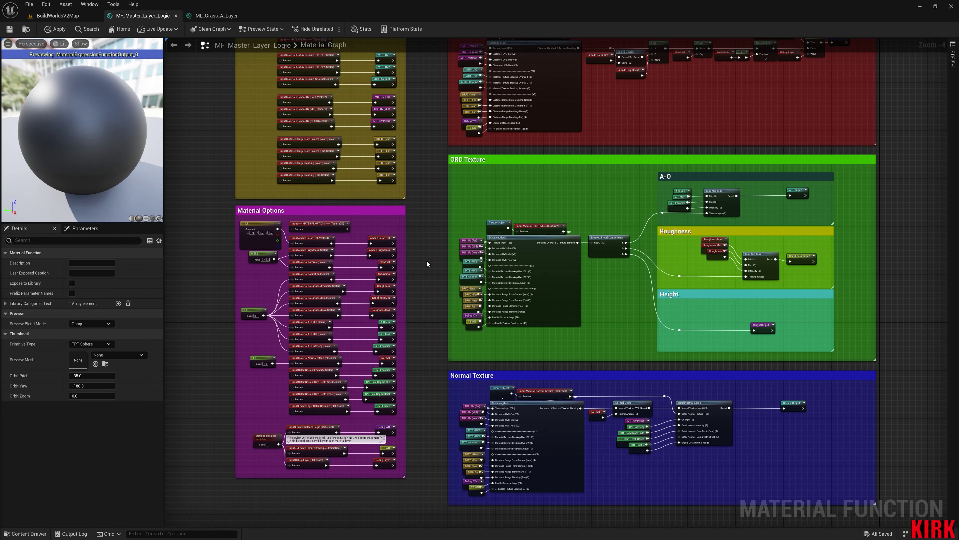
{"action": "scroll", "coordinate": [424, 257], "scroll_direction": "down", "scroll_amount": 3}
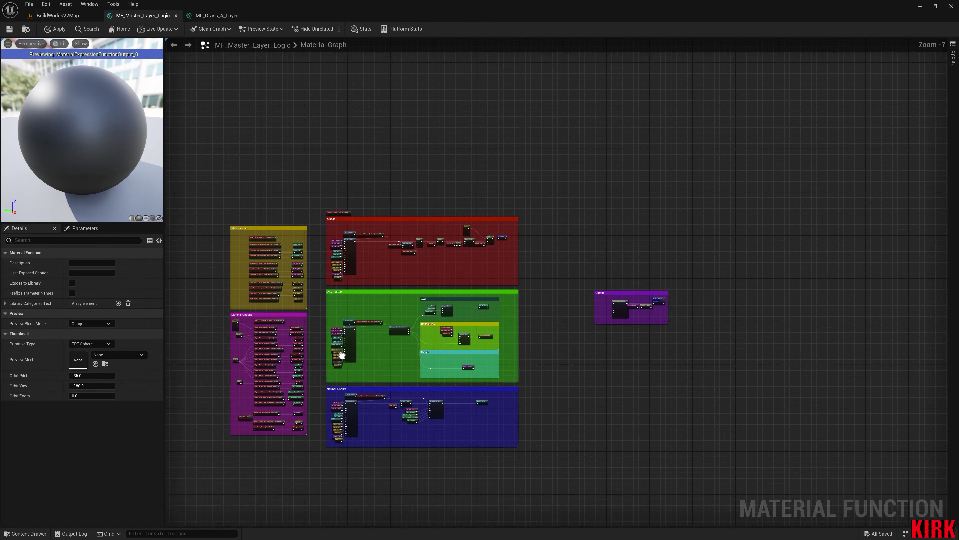
Apply and save the changes to the MF_Master_Layer_Logic material function
{"action": "right_click_drag", "start_coordinate": [342, 355], "coordinate": [359, 305]}
{"action": "scroll", "coordinate": [301, 291], "scroll_direction": "up", "scroll_amount": 2}
{"action": "left_click", "coordinate": [11, 29]}
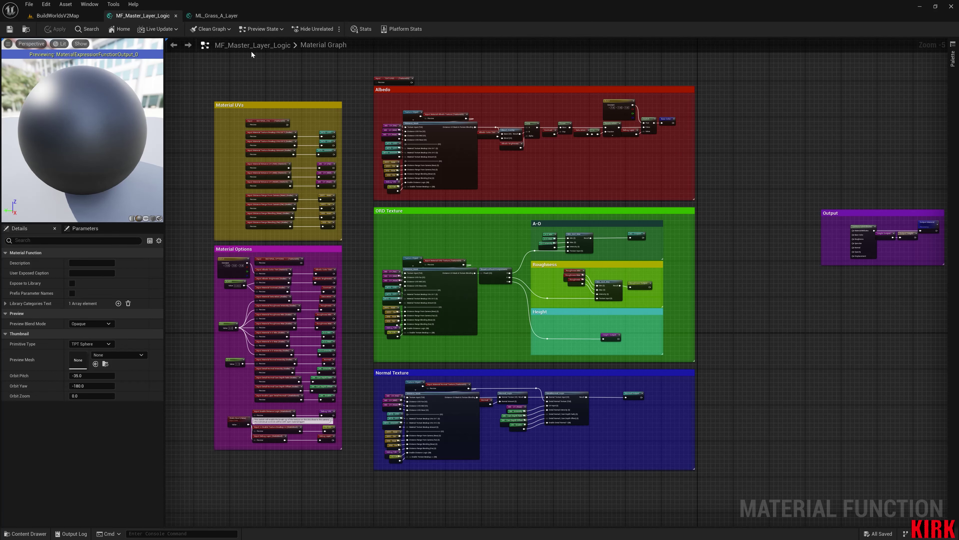
{"action": "right_click_drag", "start_coordinate": [322, 83], "coordinate": [499, 207]}
In ML_Grass_A_Layer, move the Grass UV Controls node out of the Material UVs group and the Texture Break-up Controls node to the group's top
{"action": "left_click", "coordinate": [219, 18]}
{"action": "scroll", "coordinate": [450, 194], "scroll_direction": "down", "scroll_amount": 1}
{"action": "right_click_drag", "start_coordinate": [445, 190], "coordinate": [479, 275]}
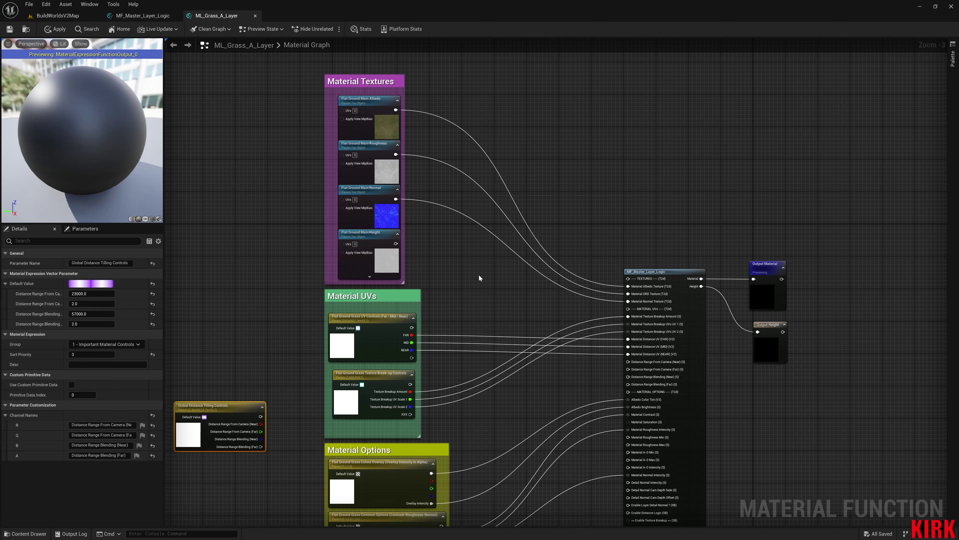
{"action": "right_click_drag", "start_coordinate": [473, 222], "coordinate": [489, 126]}
{"action": "mouse_move", "coordinate": [472, 192]}
{"action": "right_mouse_down"}
{"action": "mouse_move", "coordinate": [474, 169]}
{"action": "mouse_move", "coordinate": [481, 178]}
{"action": "right_mouse_up"}
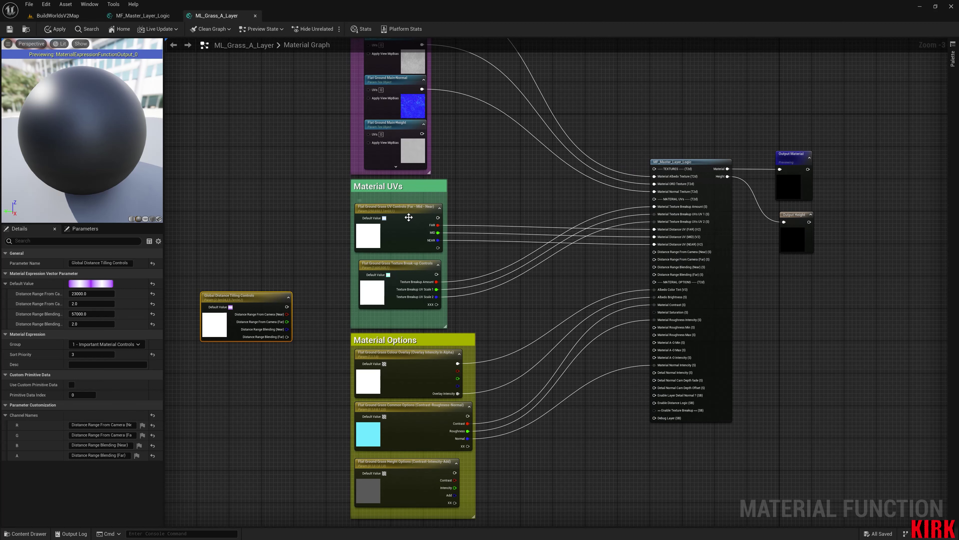
{"action": "left_click_drag", "start_coordinate": [408, 217], "coordinate": [516, 289]}
{"action": "left_click_drag", "start_coordinate": [398, 277], "coordinate": [399, 212]}
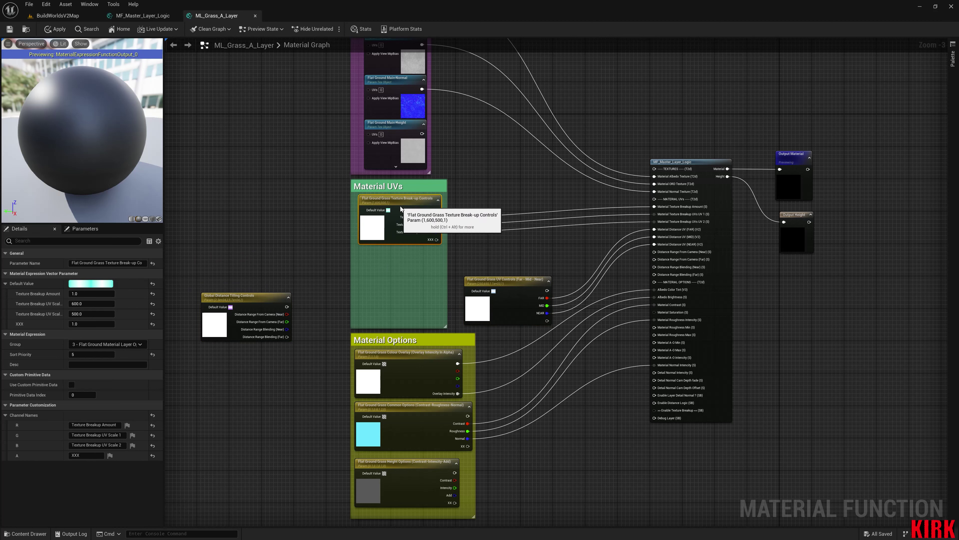
Enlarge the Material Textures comment box on all four sides to leave more room around its texture nodes
{"action": "right_click_drag", "start_coordinate": [481, 196], "coordinate": [455, 365]}
{"action": "left_click_drag", "start_coordinate": [378, 137], "coordinate": [481, 118]}
{"action": "left_click", "coordinate": [406, 117]}
{"action": "left_click_drag", "start_coordinate": [325, 122], "coordinate": [293, 128]}
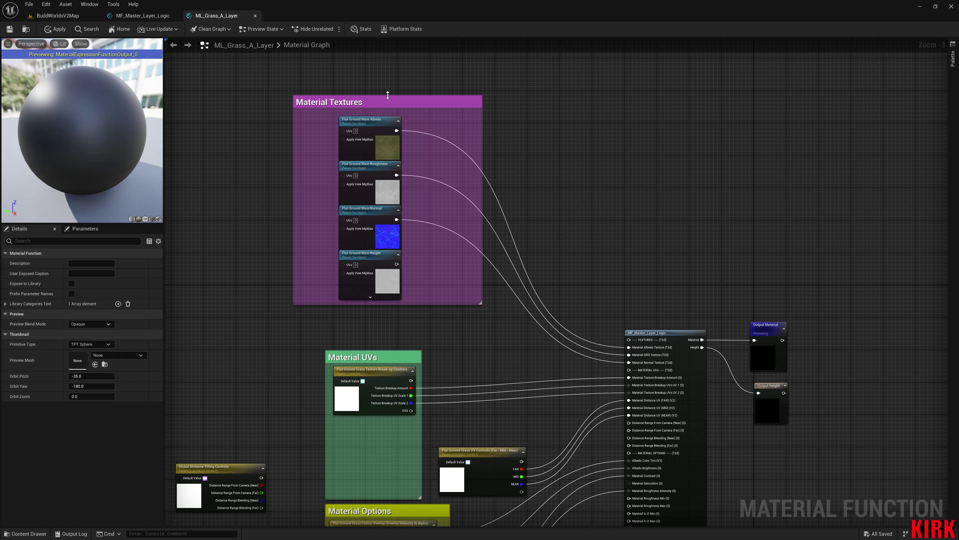
{"action": "left_click_drag", "start_coordinate": [385, 97], "coordinate": [385, 65]}
{"action": "left_click_drag", "start_coordinate": [329, 305], "coordinate": [328, 333]}
Shift the four Flat Ground texture nodes together to a more central place in the Material Textures box
{"action": "right_click_drag", "start_coordinate": [456, 323], "coordinate": [457, 362]}
{"action": "left_click_drag", "start_coordinate": [426, 156], "coordinate": [338, 339]}
{"action": "mouse_move", "coordinate": [361, 302]}
{"action": "left_mouse_down"}
{"action": "mouse_move", "coordinate": [376, 305]}
{"action": "mouse_move", "coordinate": [368, 305]}
{"action": "left_mouse_up"}
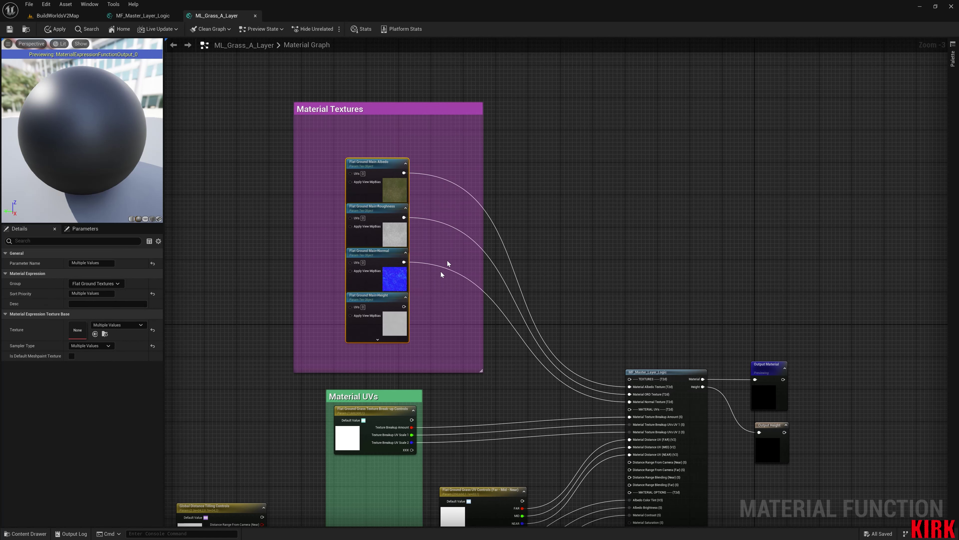
{"action": "left_click", "coordinate": [452, 202]}
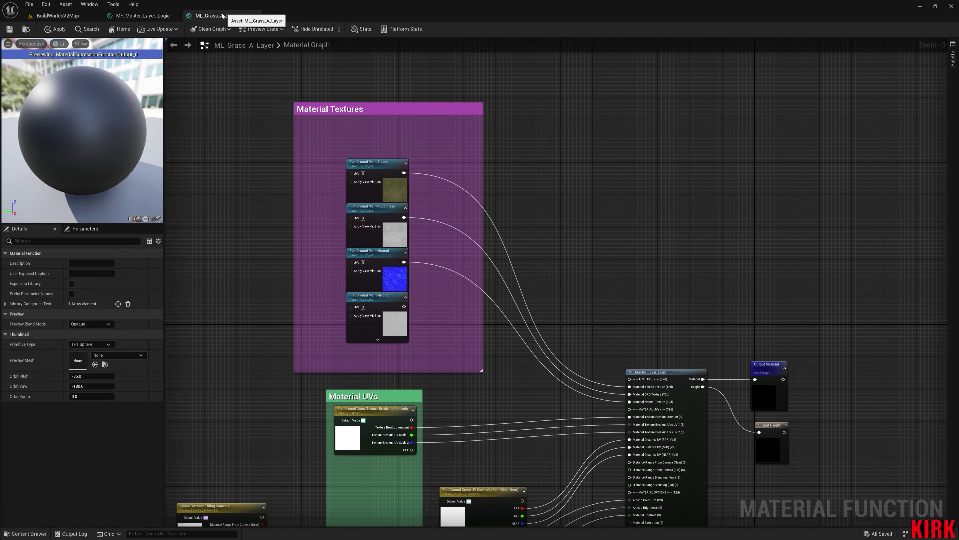
Rename the Flat Ground Main Albedo parameter to Grass A Albedo and move its node up, clear of the roughness node
{"action": "right_click_drag", "start_coordinate": [331, 155], "coordinate": [359, 222]}
{"action": "scroll", "coordinate": [404, 243], "scroll_direction": "up", "scroll_amount": 3}
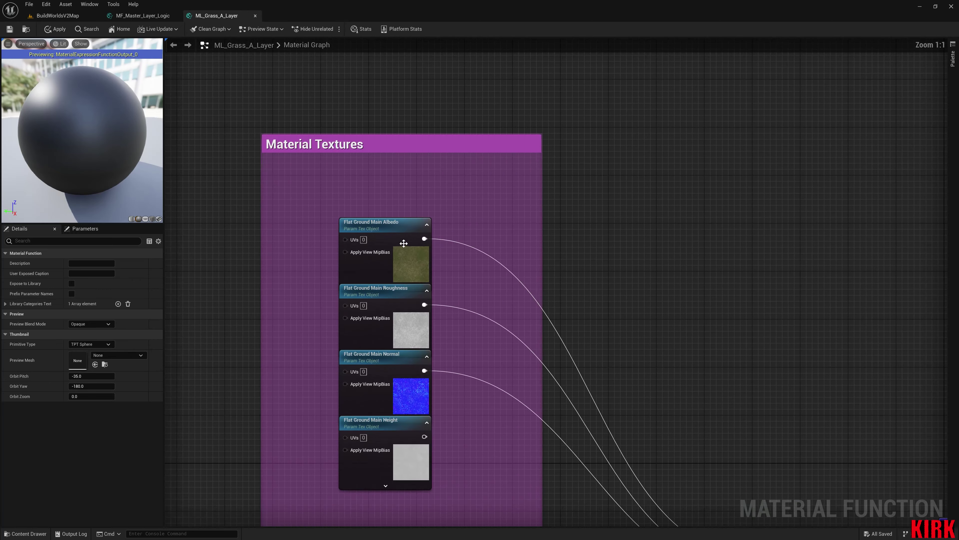
{"action": "left_click", "coordinate": [375, 227]}
{"action": "left_click_drag", "start_coordinate": [103, 263], "coordinate": [49, 271]}
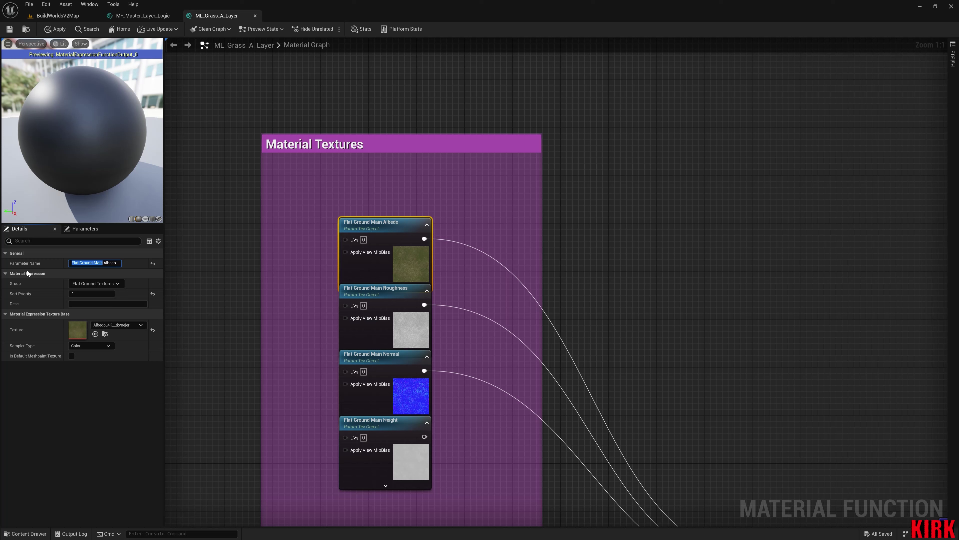
{"action": "type", "text": "Grass A"}
{"action": "left_click", "coordinate": [332, 247]}
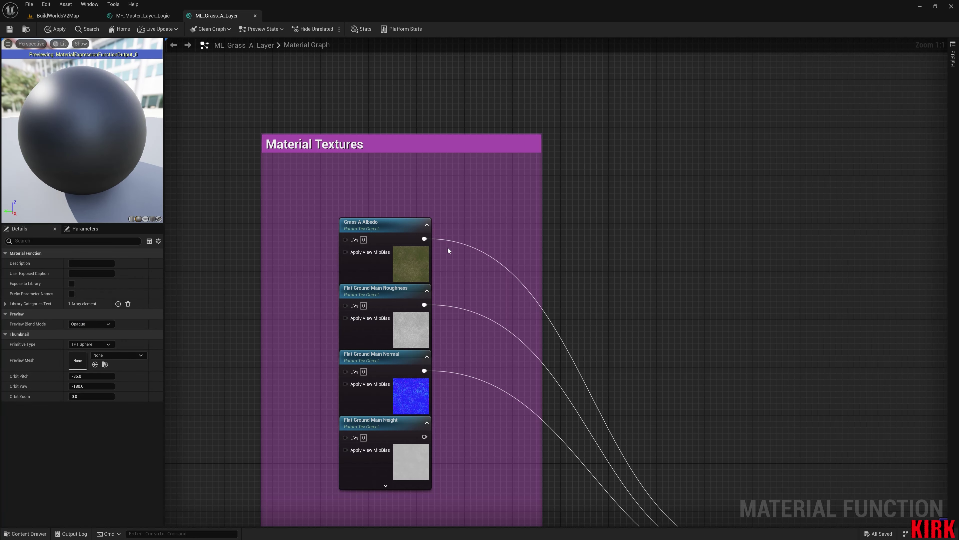
{"action": "left_click_drag", "start_coordinate": [386, 226], "coordinate": [385, 193]}
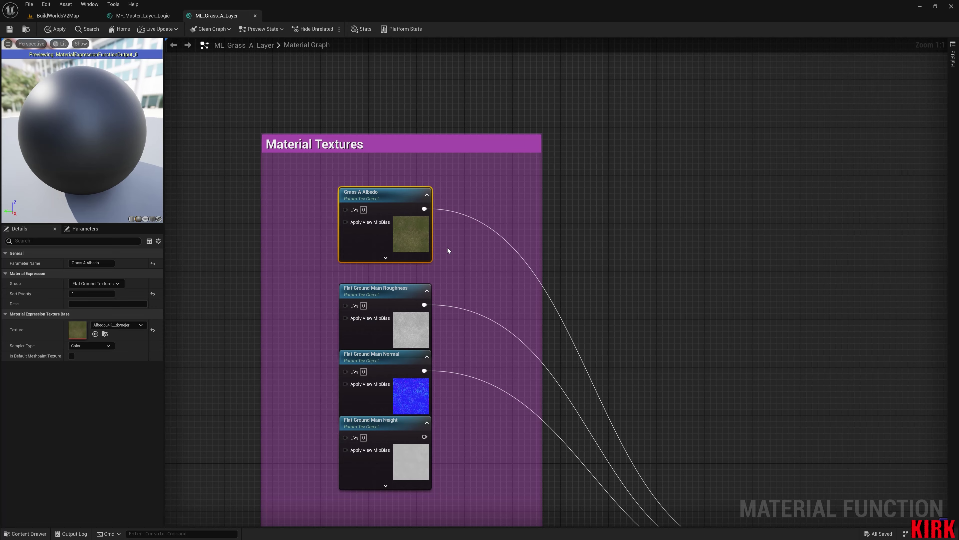
Rename the Flat Ground Main Roughness texture parameter to ORD Texture
{"action": "right_click_drag", "start_coordinate": [460, 267], "coordinate": [381, 135]}
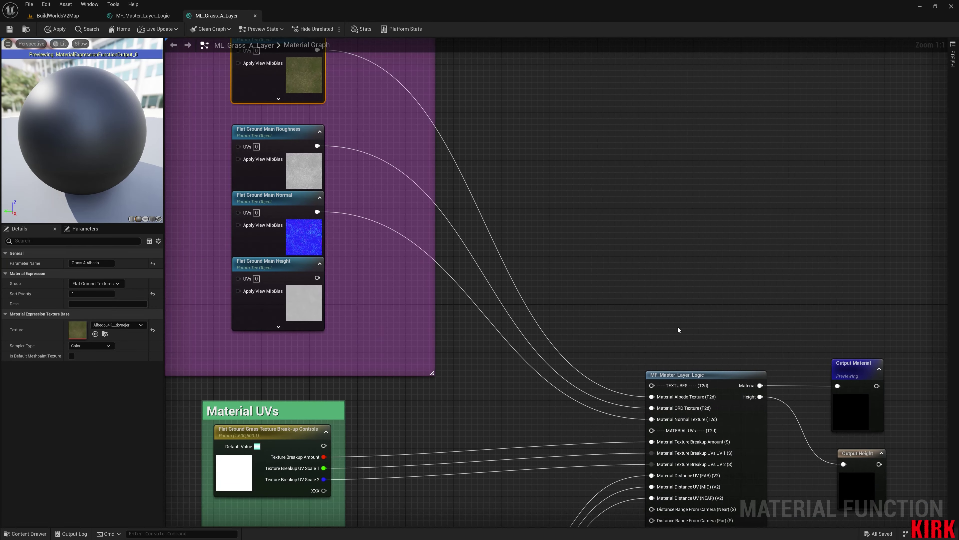
{"action": "right_click_drag", "start_coordinate": [678, 326], "coordinate": [782, 427]}
{"action": "right_click_drag", "start_coordinate": [583, 290], "coordinate": [571, 284]}
{"action": "left_click", "coordinate": [374, 231]}
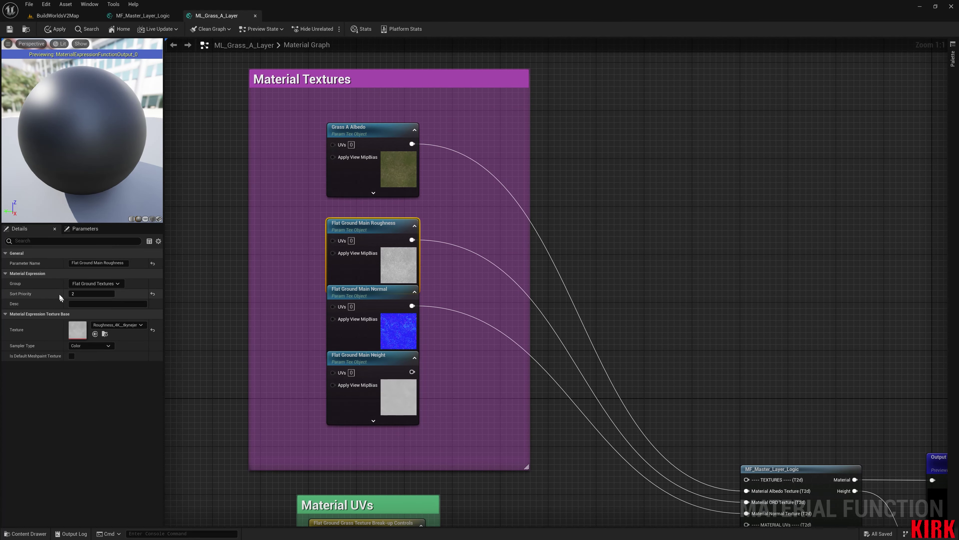
{"action": "left_click", "coordinate": [121, 263]}
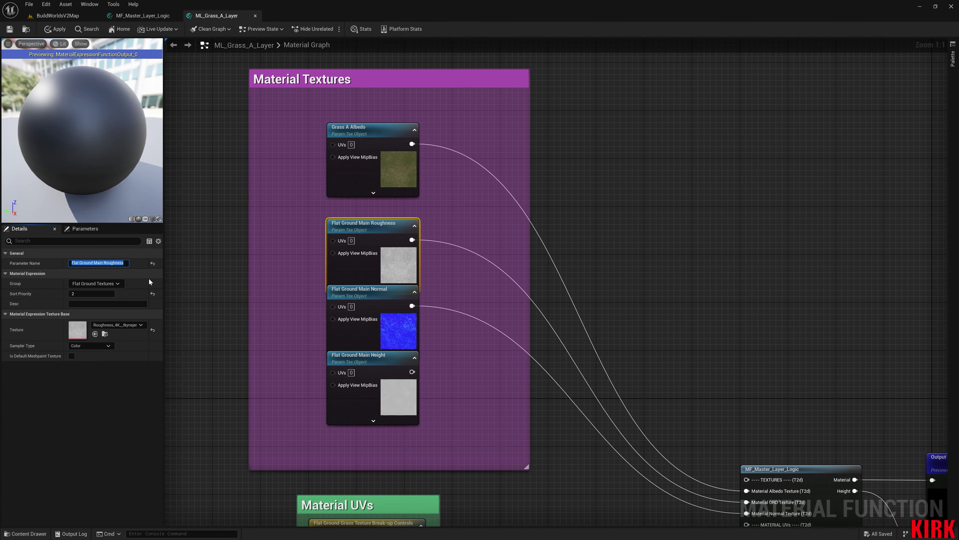
{"action": "type", "text": "ORD Texture"}
{"action": "left_click", "coordinate": [231, 264]}
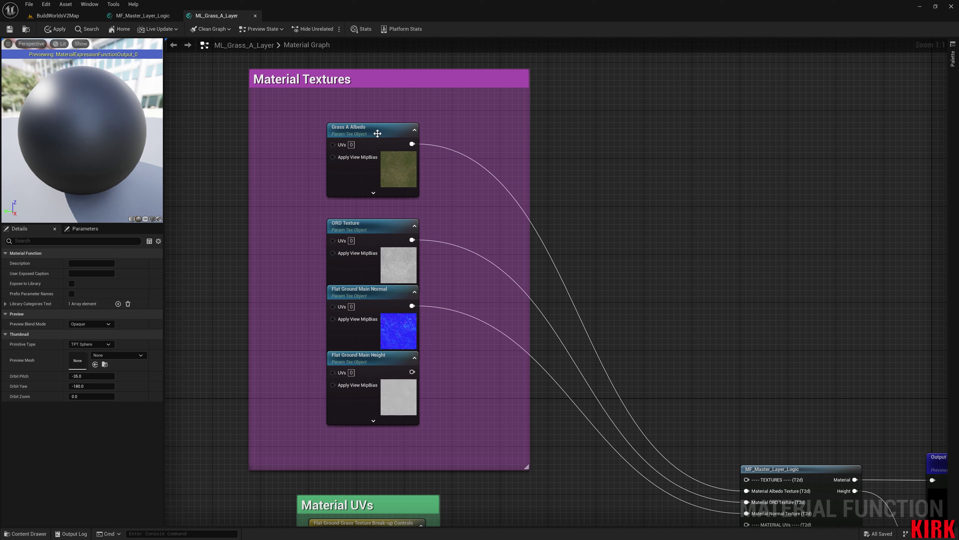
Prefix the ORD Texture parameter's name with Grass A and move its node up to just below Grass A Albedo
{"action": "left_click", "coordinate": [347, 241]}
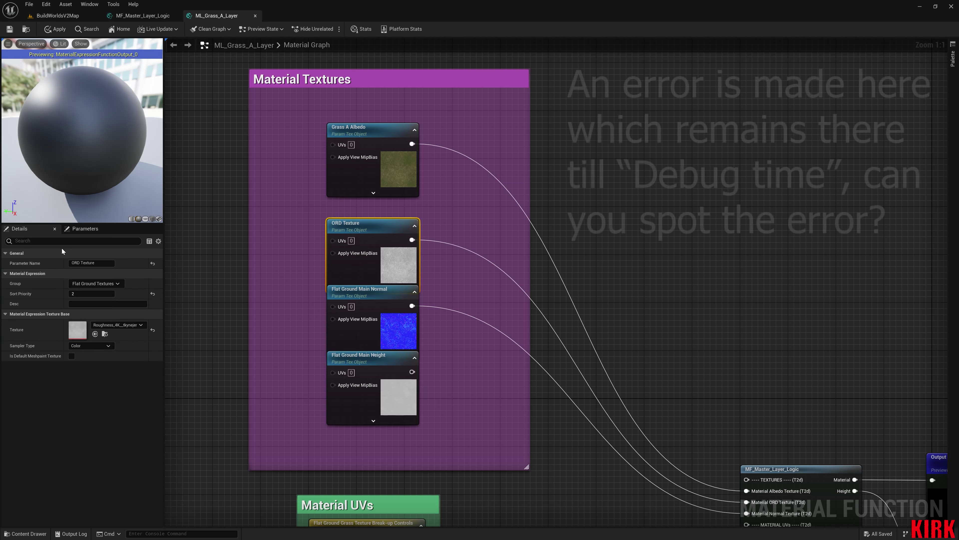
{"action": "left_click", "coordinate": [76, 263]}
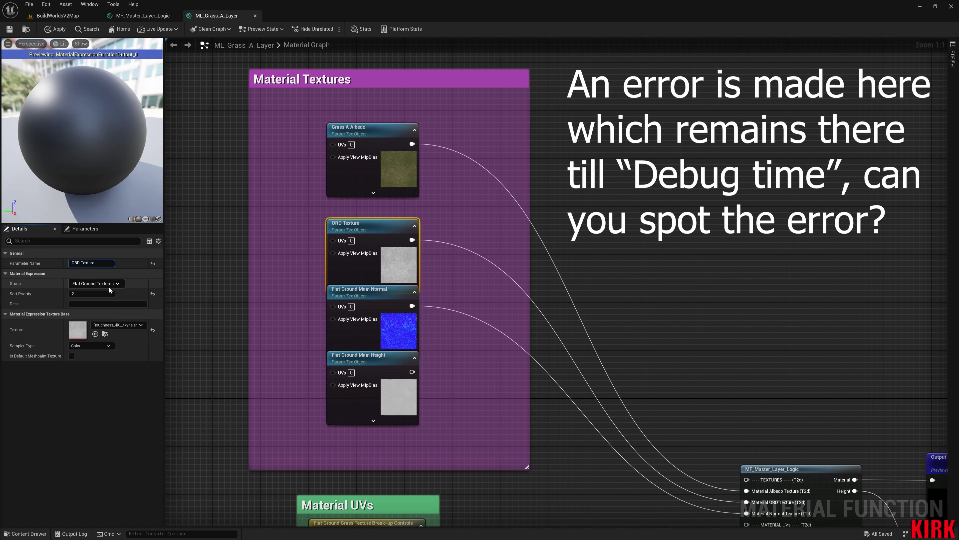
{"action": "type", "text": "Grass A"}
{"action": "left_click", "coordinate": [220, 214]}
{"action": "left_click_drag", "start_coordinate": [387, 227], "coordinate": [386, 208]}
{"action": "left_click", "coordinate": [434, 261]}
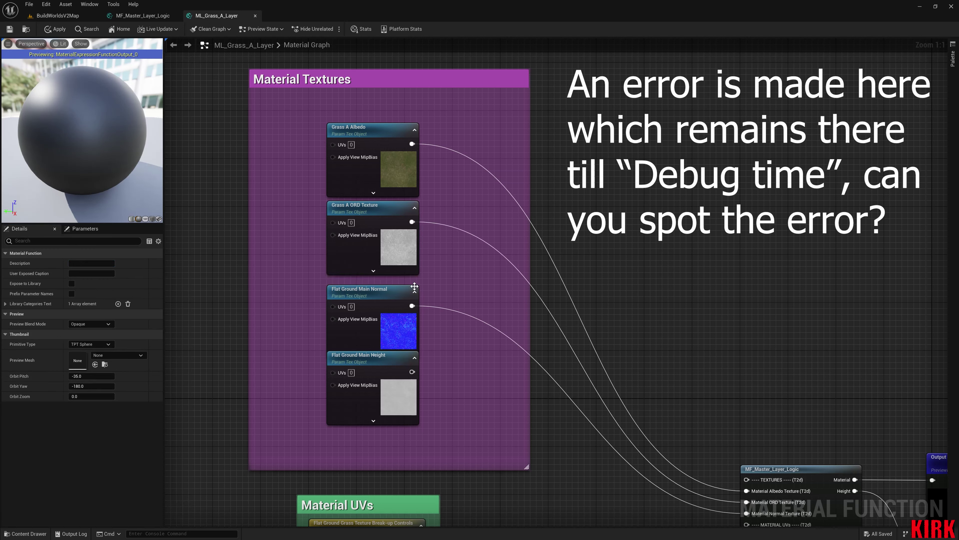
Rename the Flat Ground Main Normal texture parameter to Grass A Normal Texture
{"action": "left_click", "coordinate": [388, 295]}
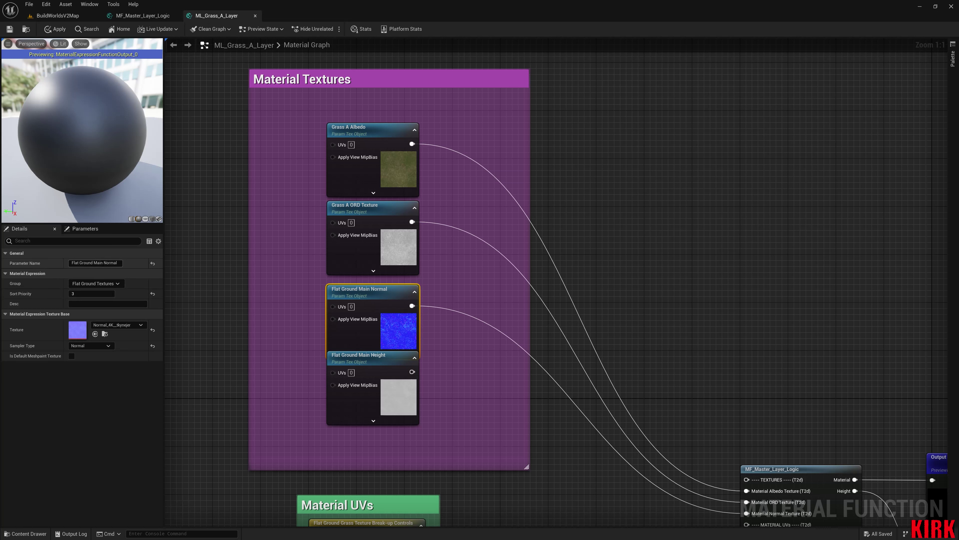
{"action": "left_click_drag", "start_coordinate": [104, 263], "coordinate": [14, 271]}
{"action": "type", "text": "Grass A Normal"}
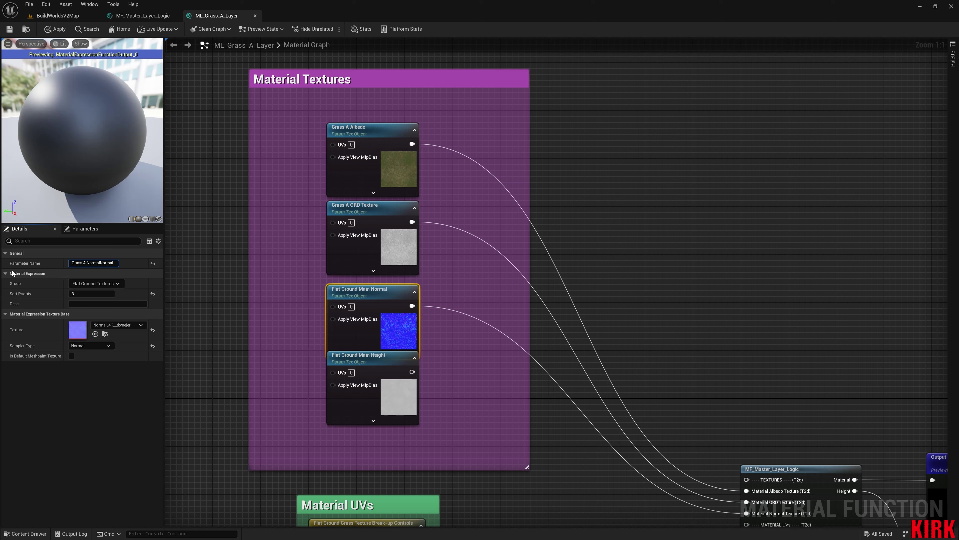
{"action": "type", "text": " Texture"}
{"action": "key", "text": "BackSpace"}
{"action": "key", "text": "BackSpace"}
{"action": "left_click", "coordinate": [328, 150]}
Rename the Grass A Albedo parameter to Grass A Albedo Texture
{"action": "left_click", "coordinate": [379, 130]}
{"action": "left_click", "coordinate": [102, 263]}
{"action": "left_click", "coordinate": [104, 264]}
{"action": "type", "text": "Te"}
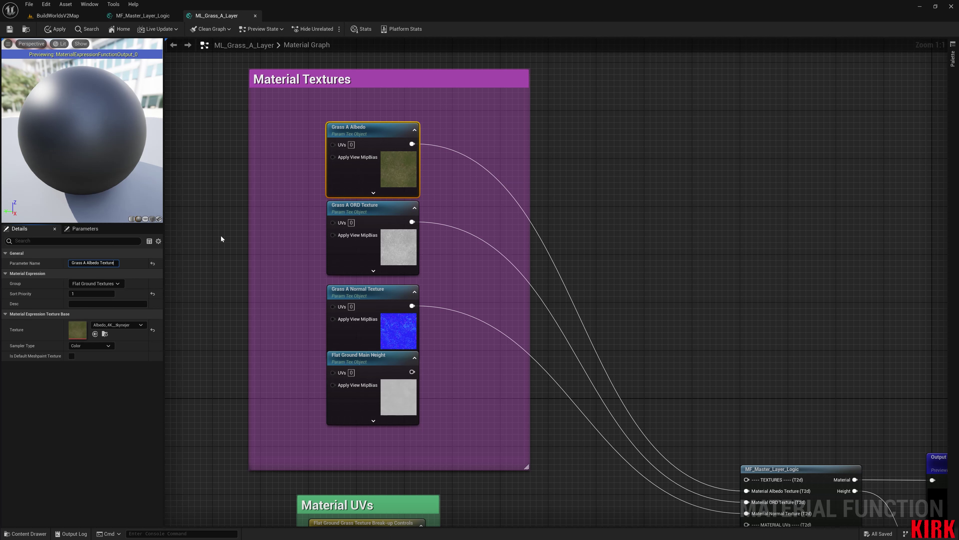
{"action": "left_click", "coordinate": [231, 255]}
Move the Grass A Normal Texture node up beneath the ORD node and delete the Flat Ground Main Height node
{"action": "right_click_drag", "start_coordinate": [490, 265], "coordinate": [459, 238]}
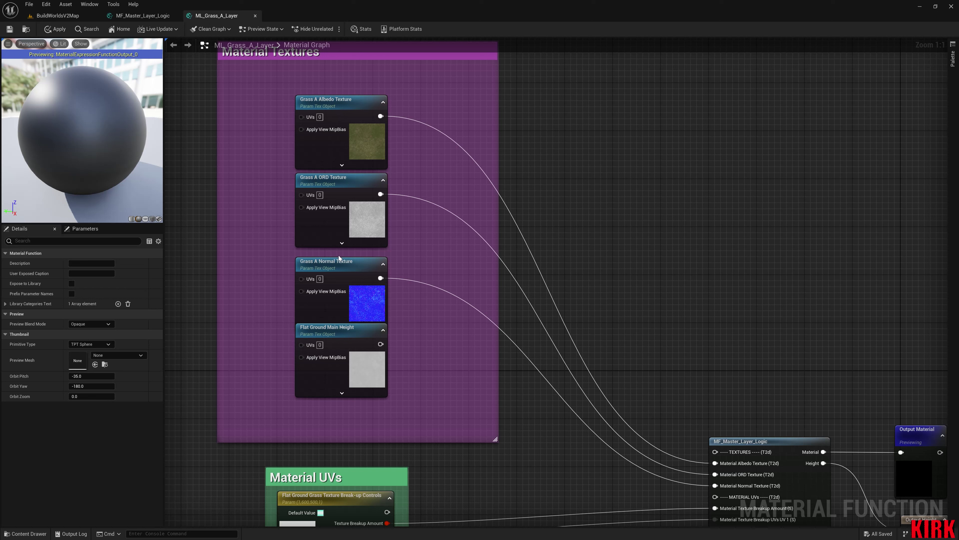
{"action": "left_click_drag", "start_coordinate": [338, 267], "coordinate": [339, 260]}
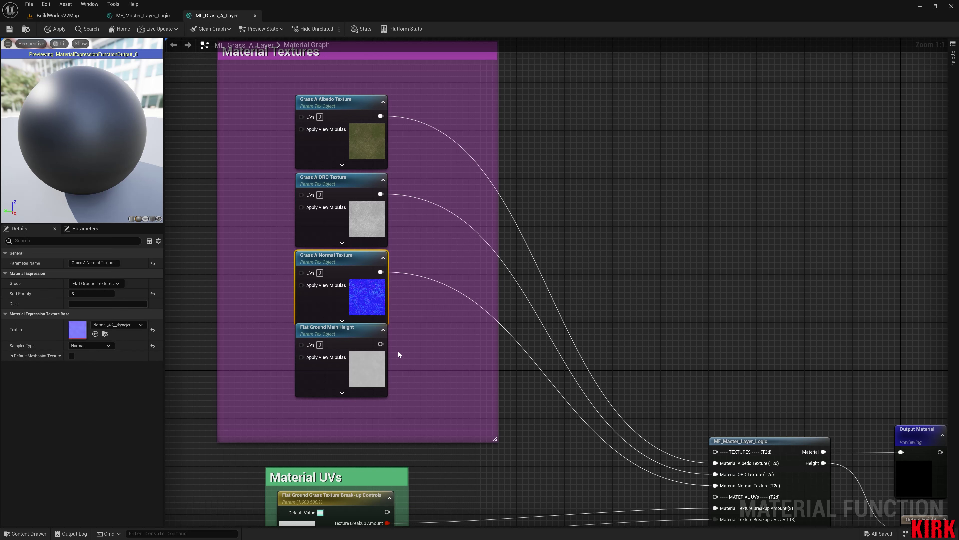
{"action": "left_click", "coordinate": [380, 355]}
{"action": "key", "text": "Delete"}
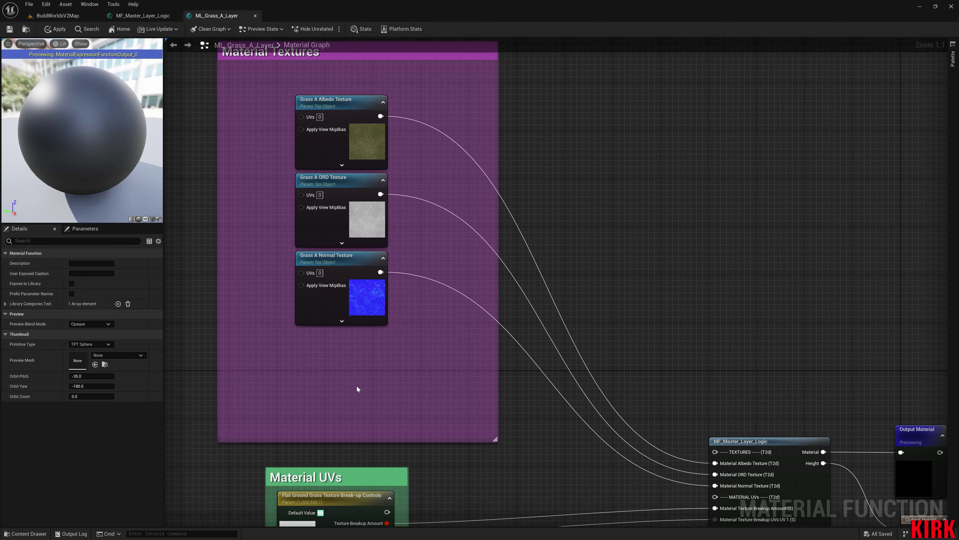
Assign the three Grass A texture parameters together to the group Grass A Options
{"action": "right_click_drag", "start_coordinate": [357, 386], "coordinate": [351, 434]}
{"action": "right_click_drag", "start_coordinate": [407, 391], "coordinate": [255, 201]}
{"action": "scroll", "coordinate": [313, 264], "scroll_direction": "down", "scroll_amount": 2}
{"action": "right_click_drag", "start_coordinate": [316, 328], "coordinate": [496, 404]}
{"action": "left_click_drag", "start_coordinate": [452, 194], "coordinate": [343, 386]}
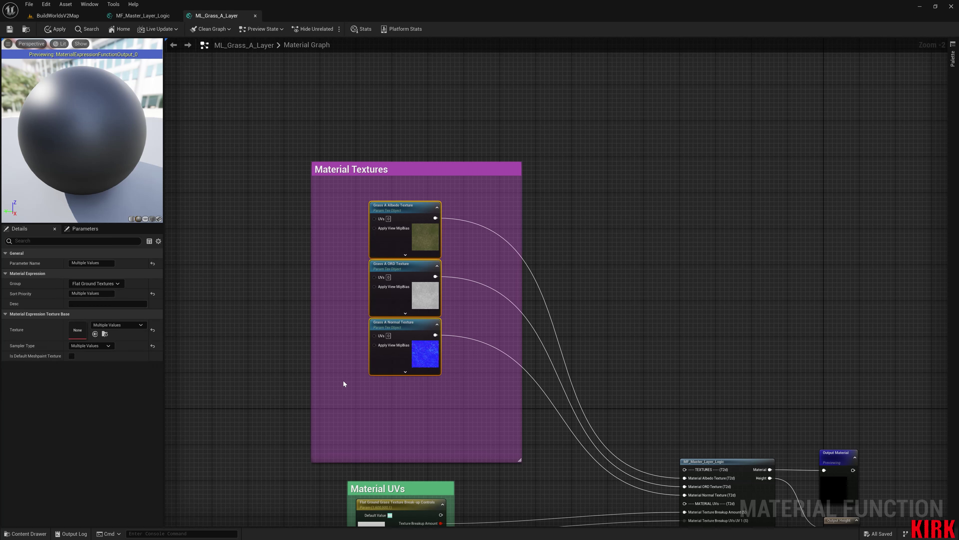
{"action": "left_click_drag", "start_coordinate": [97, 283], "coordinate": [1, 292]}
{"action": "type", "text": "Grass A"}
{"action": "key", "text": "BackSpace"}
{"action": "key", "text": "BackSpace"}
{"action": "key", "text": "BackSpace"}
{"action": "type", "text": "Options"}
{"action": "left_click", "coordinate": [279, 329]}
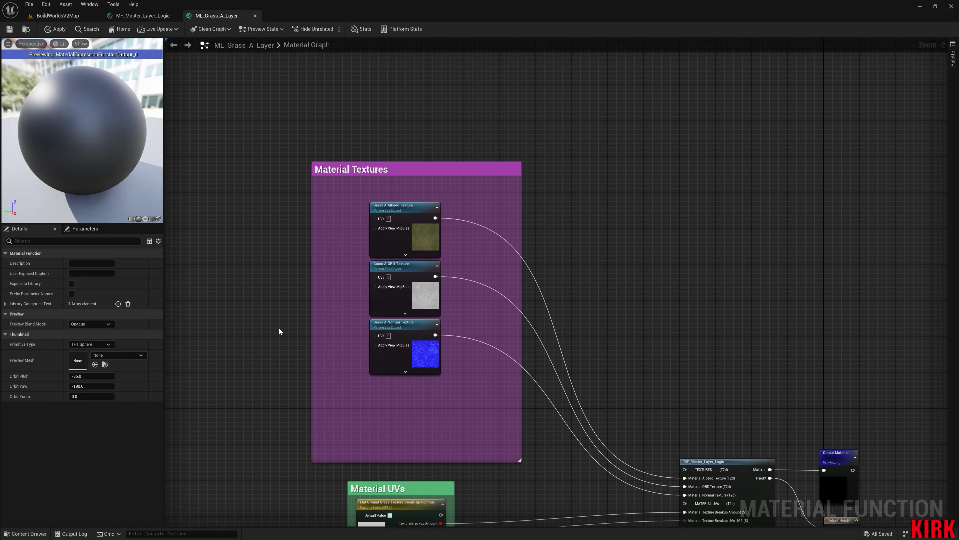
Add a StaticSwitchParameter node near the albedo texture and name it Grass A (Show Texture)?
{"action": "right_click_drag", "start_coordinate": [502, 249], "coordinate": [451, 283]}
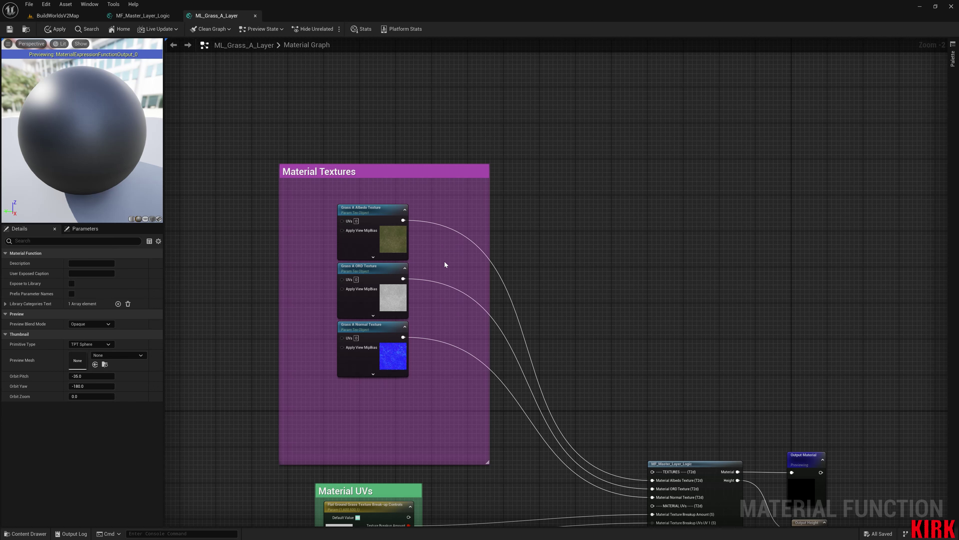
{"action": "right_click_drag", "start_coordinate": [442, 262], "coordinate": [408, 304]}
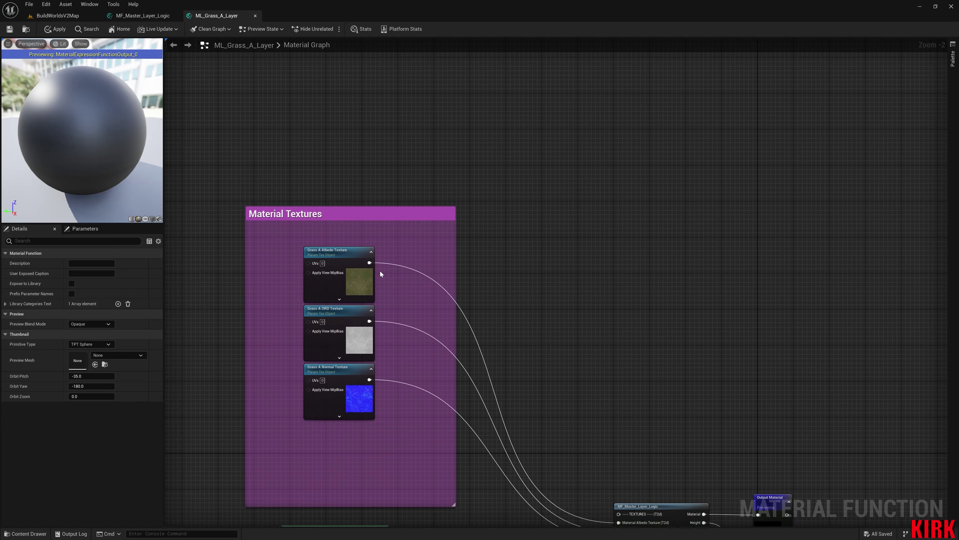
{"action": "right_click", "coordinate": [422, 257]}
{"action": "type", "text": "switch"}
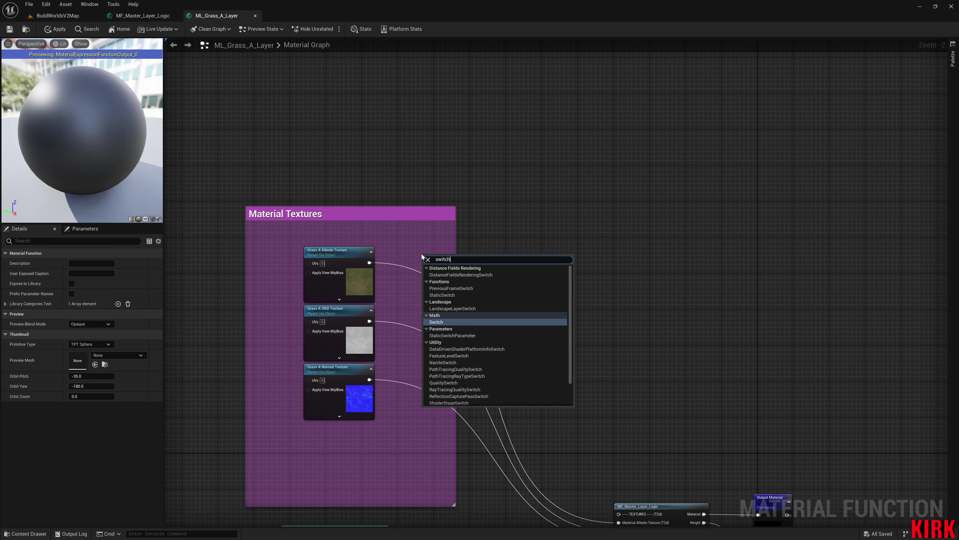
{"action": "key", "text": "Down"}
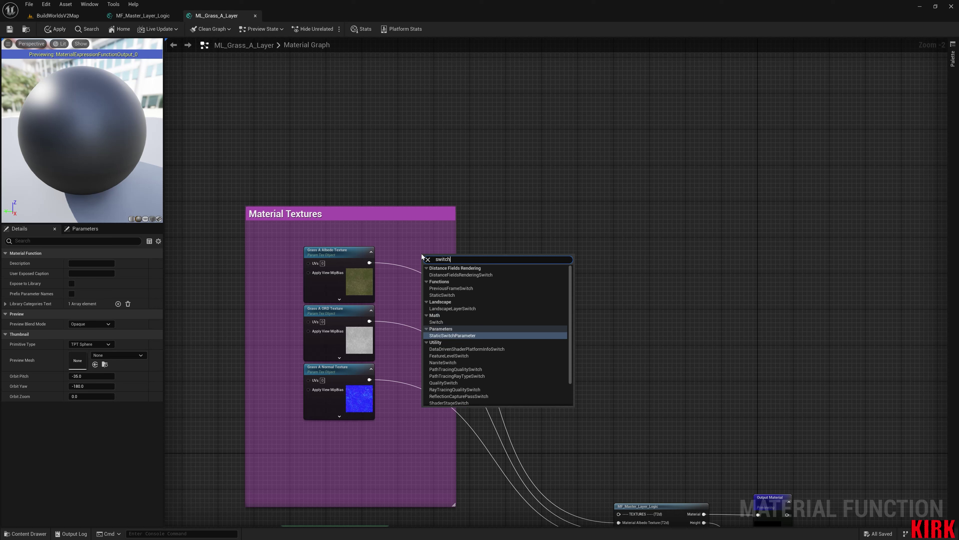
{"action": "key", "text": "Return"}
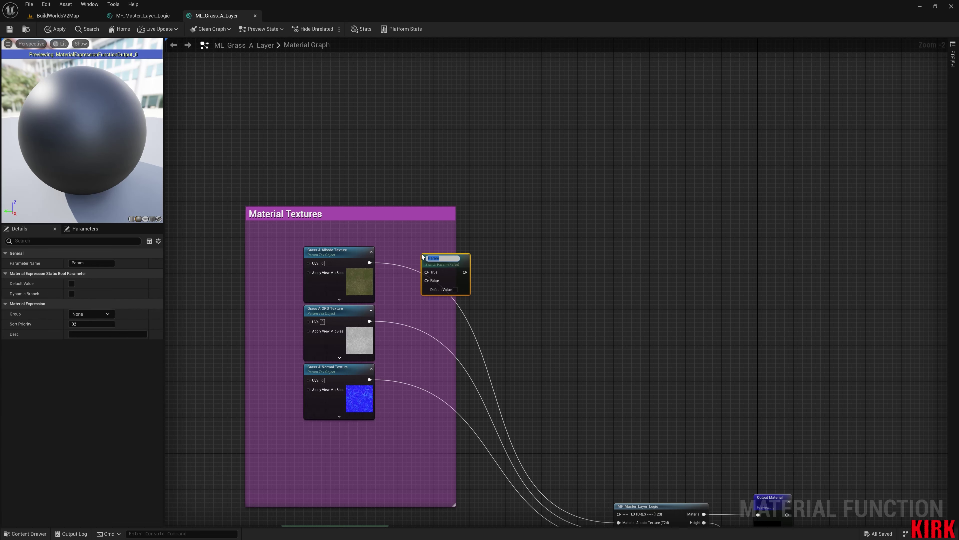
{"action": "type", "text": "Ena"}
{"action": "key", "text": "BackSpace"}
{"action": "type", "text": "ow Texture"}
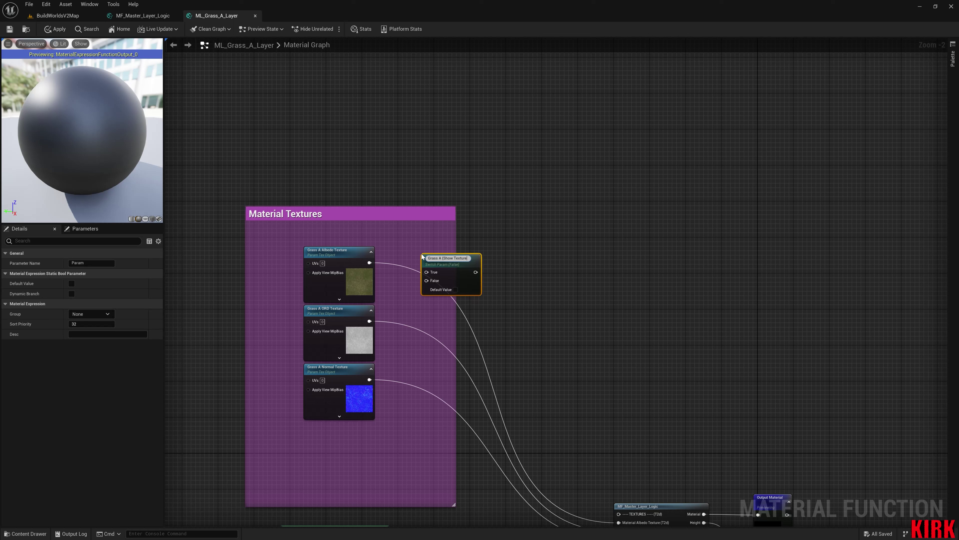
{"action": "type", "text": ")?"}
{"action": "left_click", "coordinate": [529, 315]}
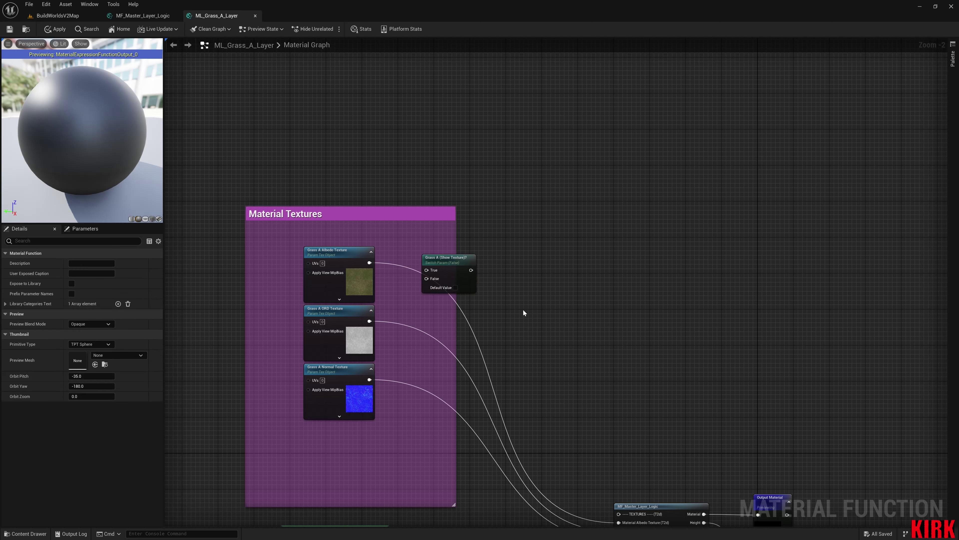
Position the new switch parameter directly beside the Grass A Albedo Texture node inside the Material Textures comment
{"action": "left_click", "coordinate": [455, 267]}
{"action": "left_click_drag", "start_coordinate": [450, 265], "coordinate": [424, 258]}
{"action": "left_click", "coordinate": [422, 315]}
{"action": "scroll", "coordinate": [430, 332], "scroll_direction": "up", "scroll_amount": 2}
{"action": "mouse_move", "coordinate": [439, 351]}
{"action": "right_mouse_down"}
{"action": "mouse_move", "coordinate": [424, 327]}
{"action": "mouse_move", "coordinate": [439, 332]}
{"action": "right_mouse_up"}
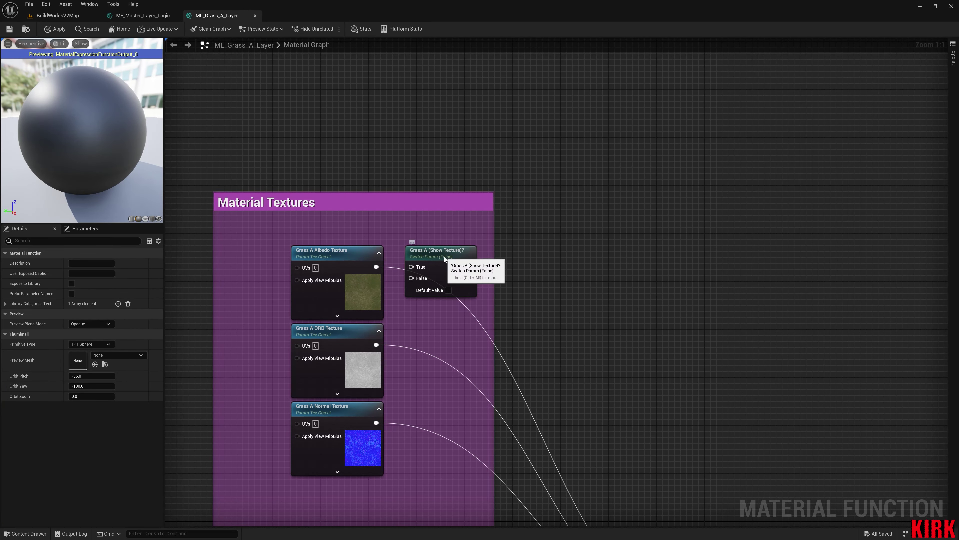
Rename the switch parameter to Grass A Show Textures?
{"action": "left_click", "coordinate": [416, 251]}
{"action": "left_click", "coordinate": [108, 262]}
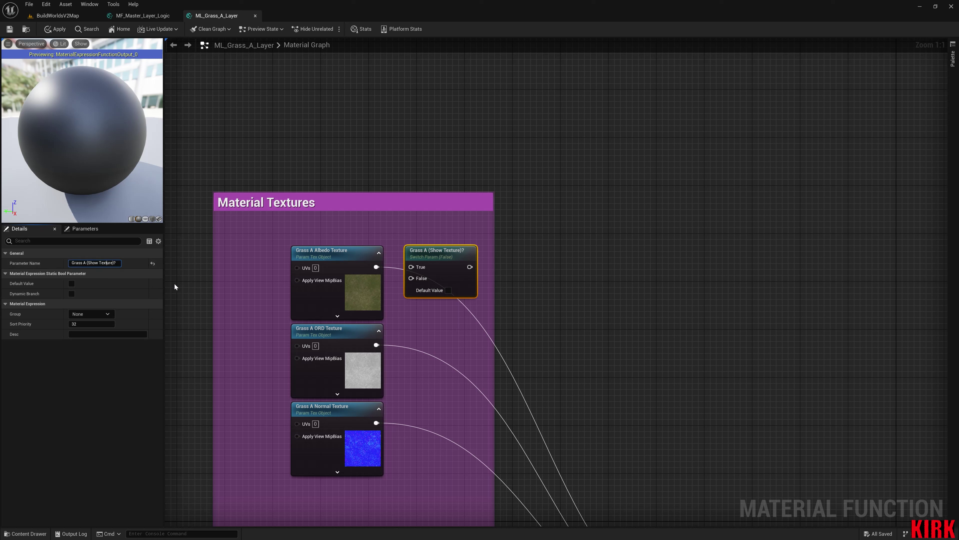
{"action": "type", "text": "s"}
{"action": "key", "text": "BackSpace"}
{"action": "left_click", "coordinate": [506, 293]}
{"action": "right_click_drag", "start_coordinate": [546, 299], "coordinate": [536, 227]}
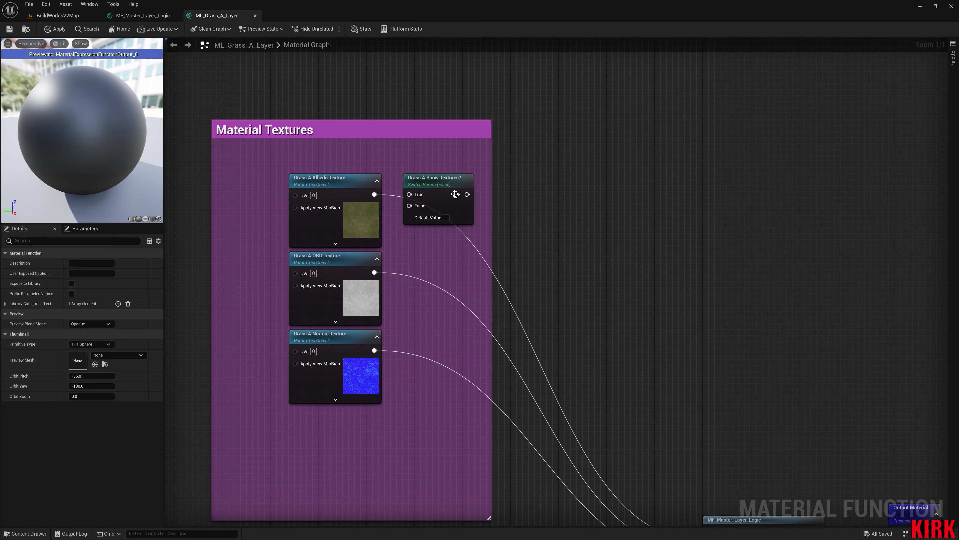
Make two copies of the Grass A Show Textures? switch and align the first beside the Grass A ORD Texture node
{"action": "left_click", "coordinate": [443, 186]}
{"action": "key", "text": "ctrl+c"}
{"action": "key", "text": "ctrl+v"}
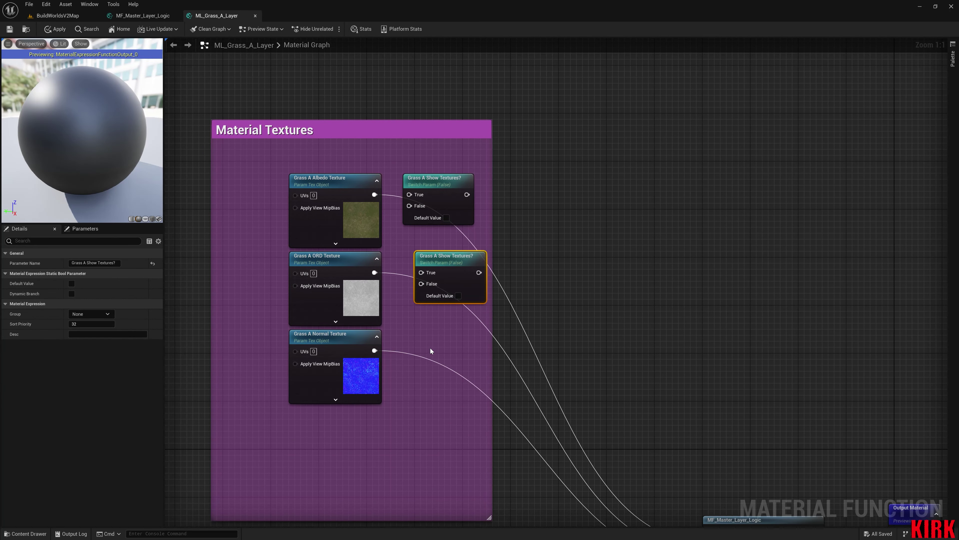
{"action": "key", "text": "ctrl+v"}
{"action": "left_click", "coordinate": [451, 262]}
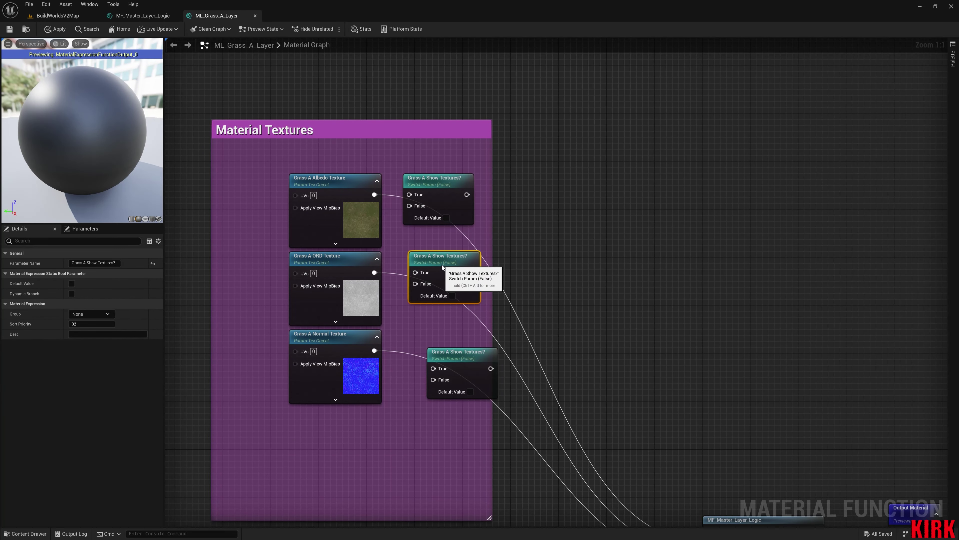
{"action": "left_click_drag", "start_coordinate": [450, 262], "coordinate": [439, 262]}
Connect the albedo, ORD and normal textures to the True inputs of their switches, aligning the third switch with the normal texture
{"action": "left_click_drag", "start_coordinate": [374, 195], "coordinate": [410, 195]}
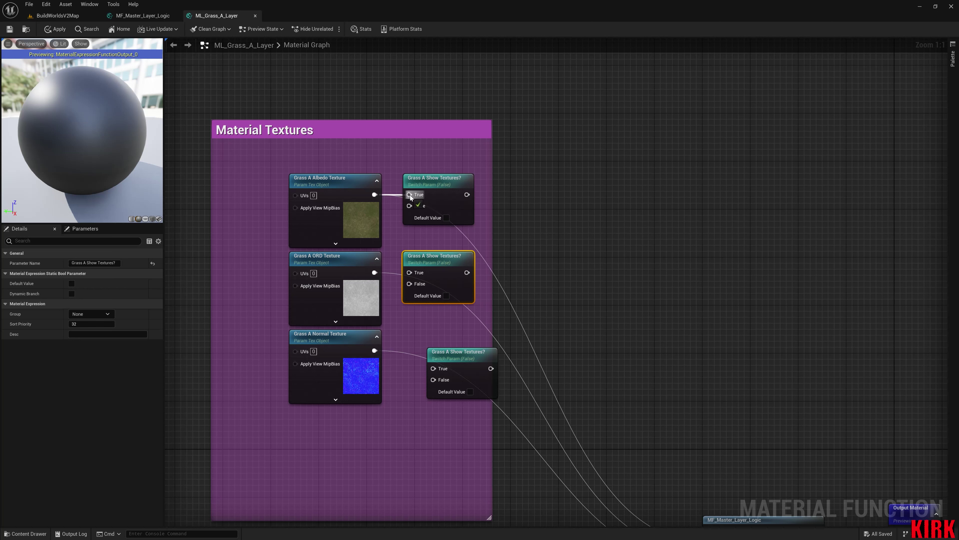
{"action": "left_click_drag", "start_coordinate": [373, 272], "coordinate": [409, 272]}
{"action": "left_click_drag", "start_coordinate": [434, 371], "coordinate": [432, 340]}
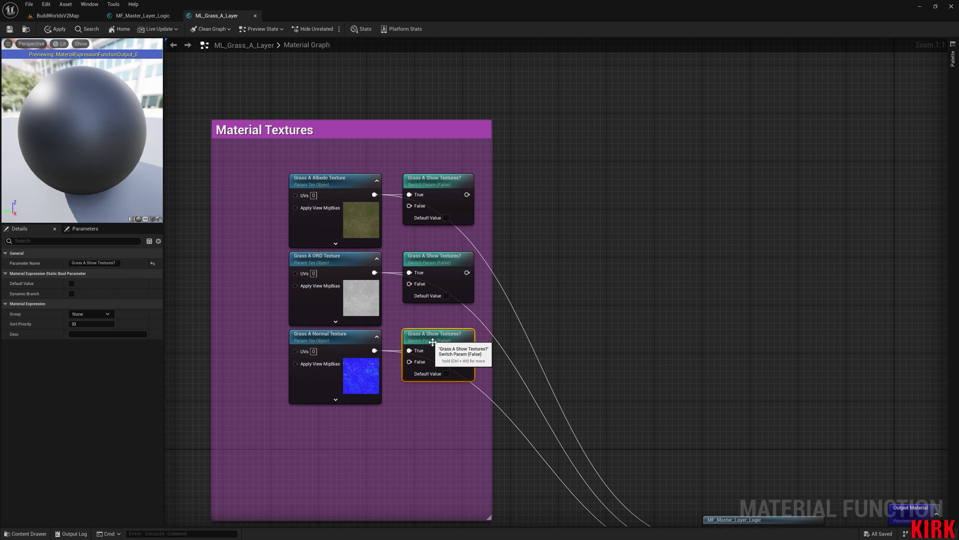
{"action": "left_click", "coordinate": [432, 401]}
{"action": "right_click_drag", "start_coordinate": [432, 400], "coordinate": [479, 383]}
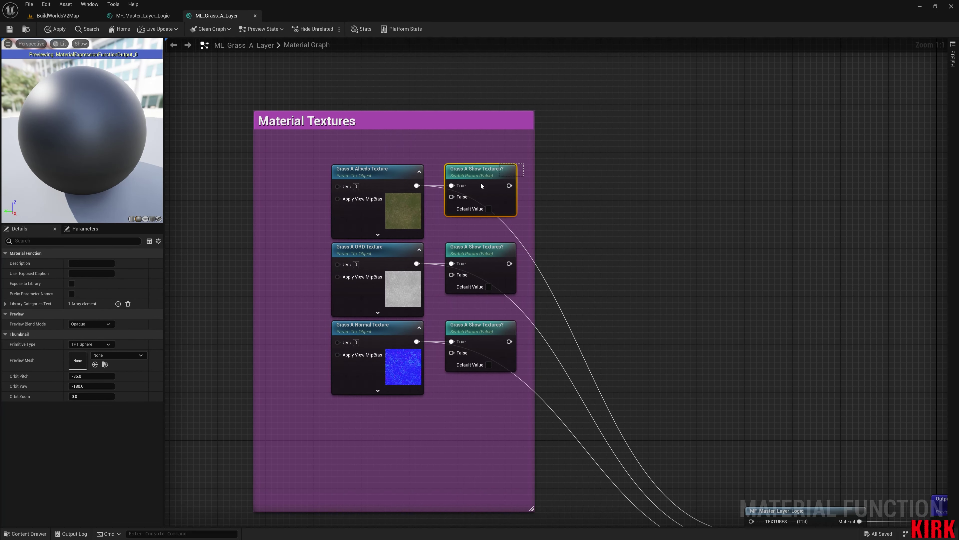
Space the albedo, ORD and normal texture and switch pairs apart vertically and align them within the Material Textures comment
{"action": "left_click_drag", "start_coordinate": [376, 205], "coordinate": [382, 155]}
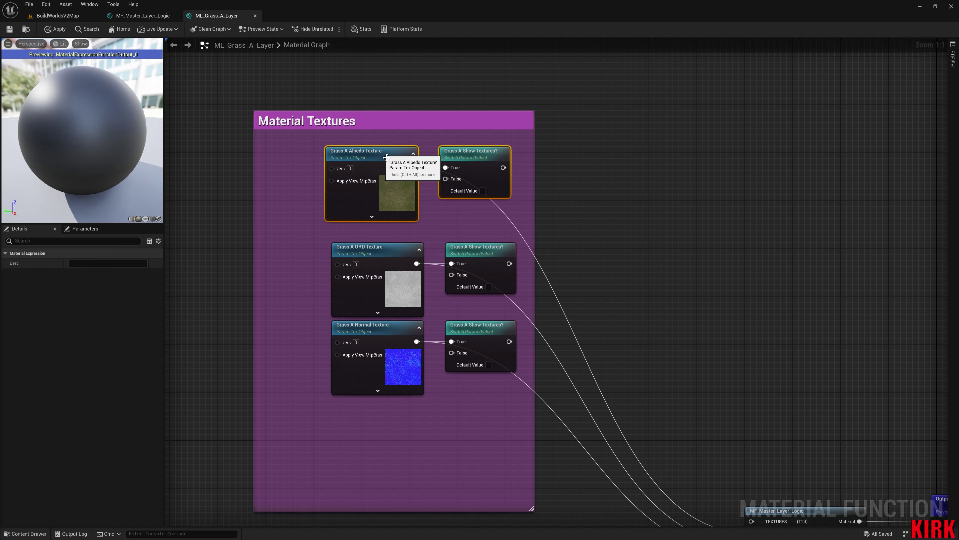
{"action": "left_click", "coordinate": [458, 212]}
{"action": "left_click_drag", "start_coordinate": [519, 330], "coordinate": [364, 367]}
{"action": "left_click_drag", "start_coordinate": [392, 329], "coordinate": [386, 371]}
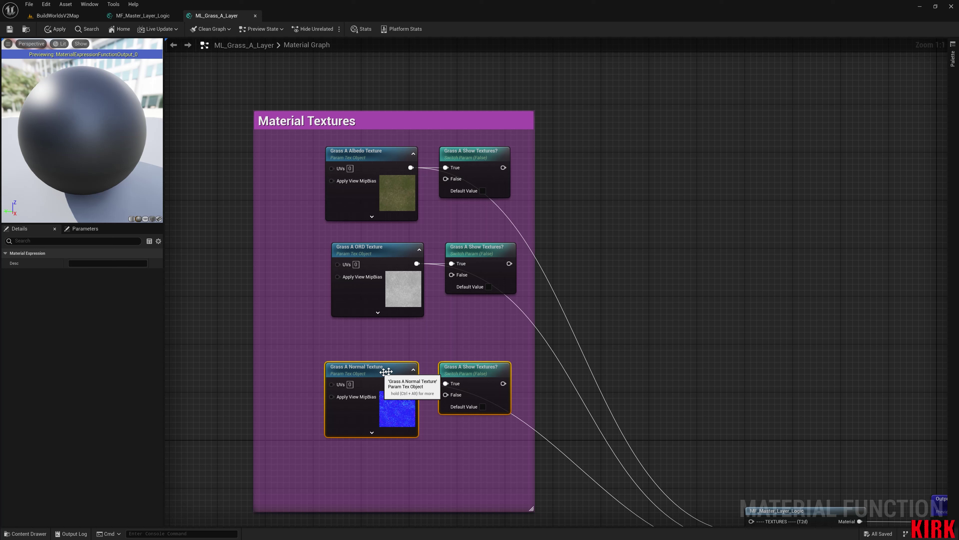
{"action": "left_click", "coordinate": [430, 329]}
{"action": "left_click_drag", "start_coordinate": [524, 250], "coordinate": [385, 293]}
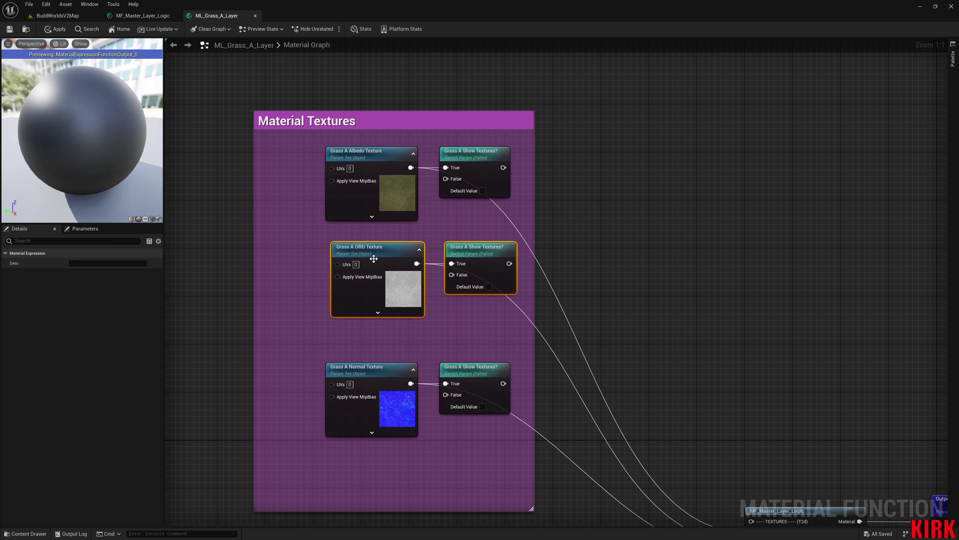
{"action": "left_click_drag", "start_coordinate": [380, 248], "coordinate": [376, 259]}
{"action": "left_click", "coordinate": [425, 233]}
{"action": "right_click_drag", "start_coordinate": [486, 240], "coordinate": [477, 210]}
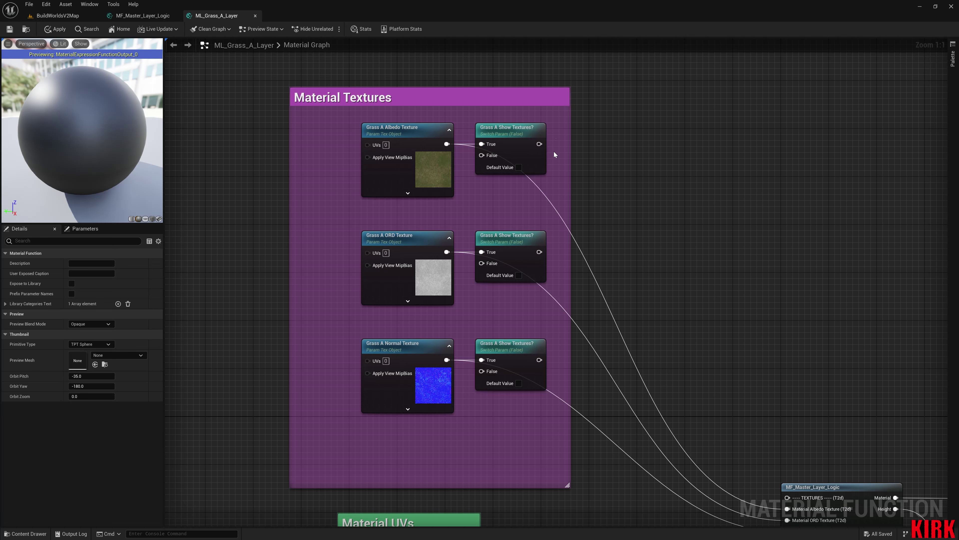
{"action": "left_click", "coordinate": [520, 370]}
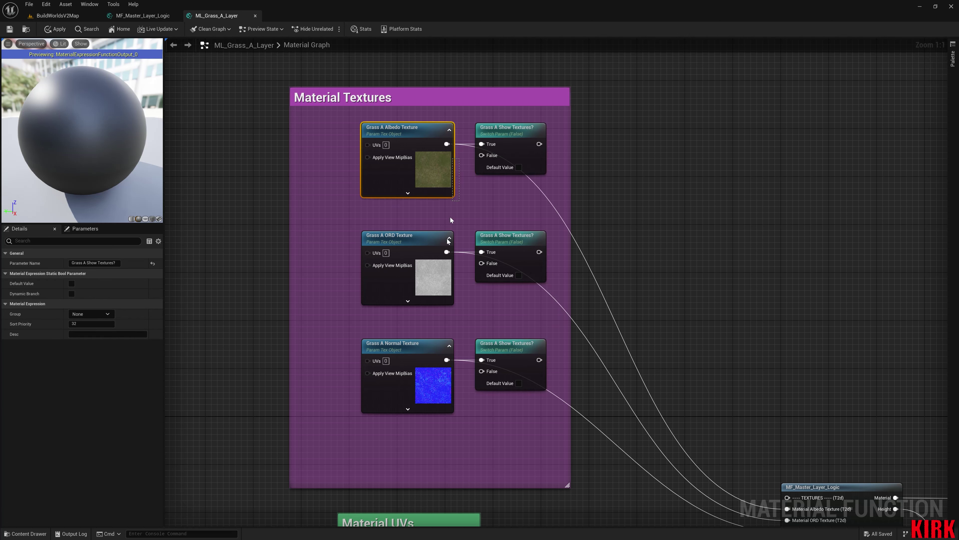
{"action": "left_click_drag", "start_coordinate": [450, 218], "coordinate": [410, 365]}
{"action": "left_click", "coordinate": [474, 325]}
{"action": "right_click_drag", "start_coordinate": [475, 325], "coordinate": [551, 319]}
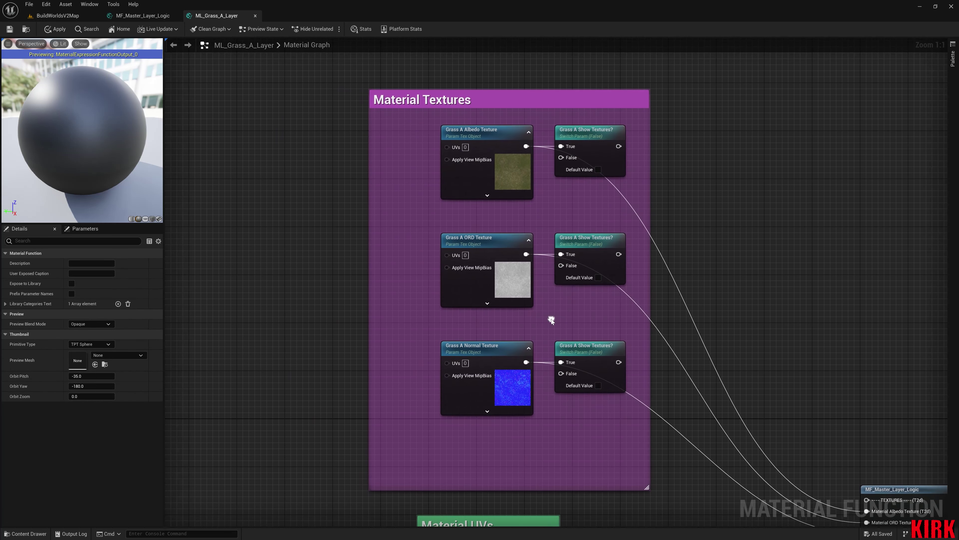
Duplicate the Grass A Albedo Texture parameter outside the Material Textures comment and convert the copy to a constant texture object
{"action": "left_click", "coordinate": [473, 156]}
{"action": "key", "text": "ctrl+w"}
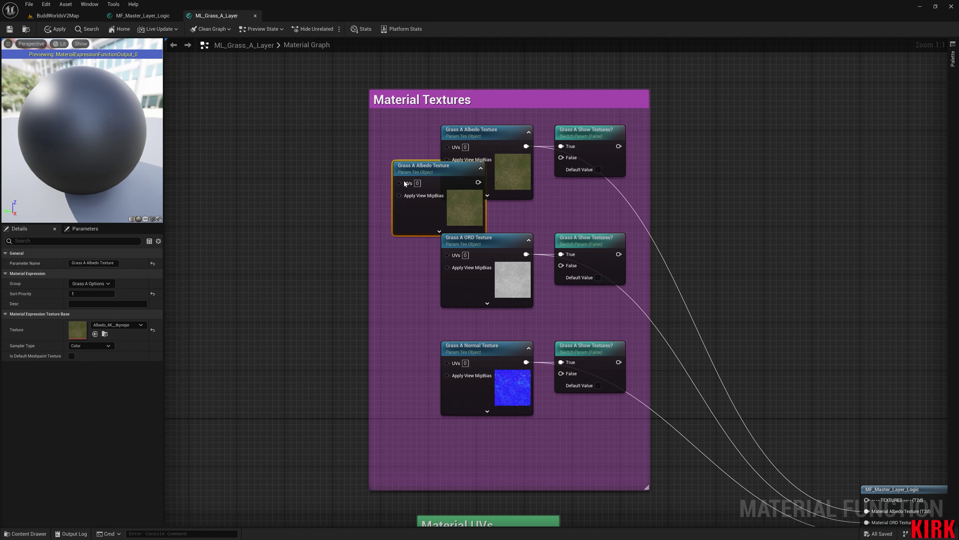
{"action": "left_click_drag", "start_coordinate": [440, 171], "coordinate": [327, 155]}
{"action": "right_click", "coordinate": [329, 157]}
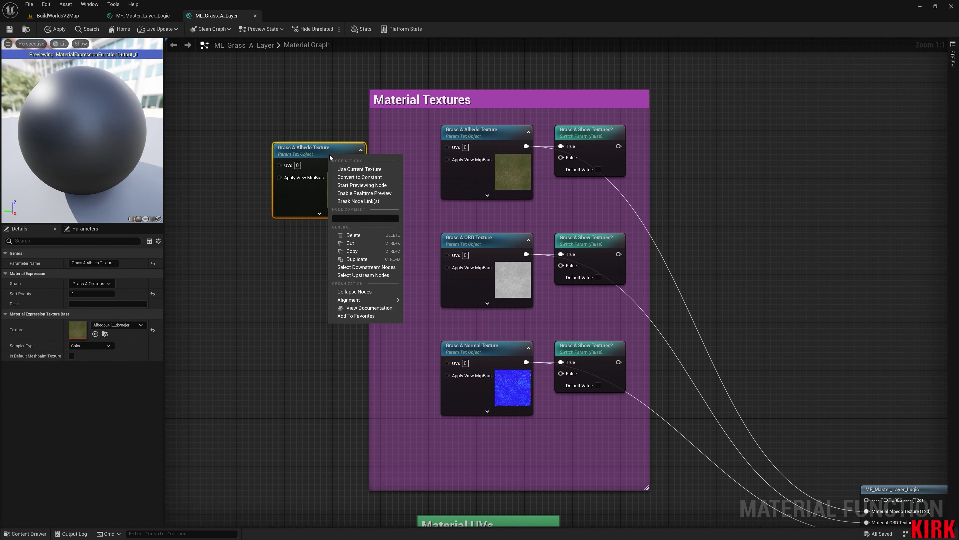
{"action": "left_click", "coordinate": [360, 179]}
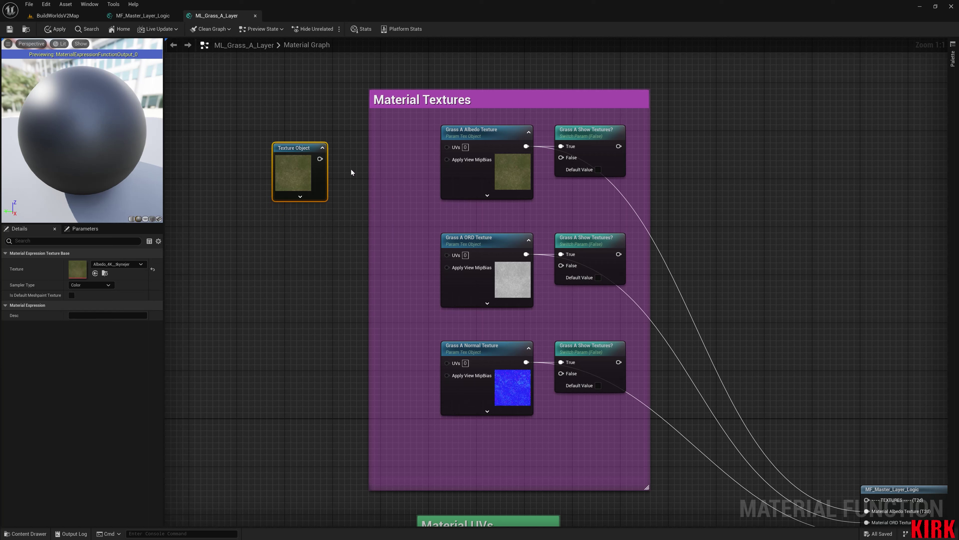
Connect the albedo texture object to the False input of the albedo switch and place it beside the Grass A Albedo Texture node
{"action": "left_click_drag", "start_coordinate": [302, 150], "coordinate": [563, 158]}
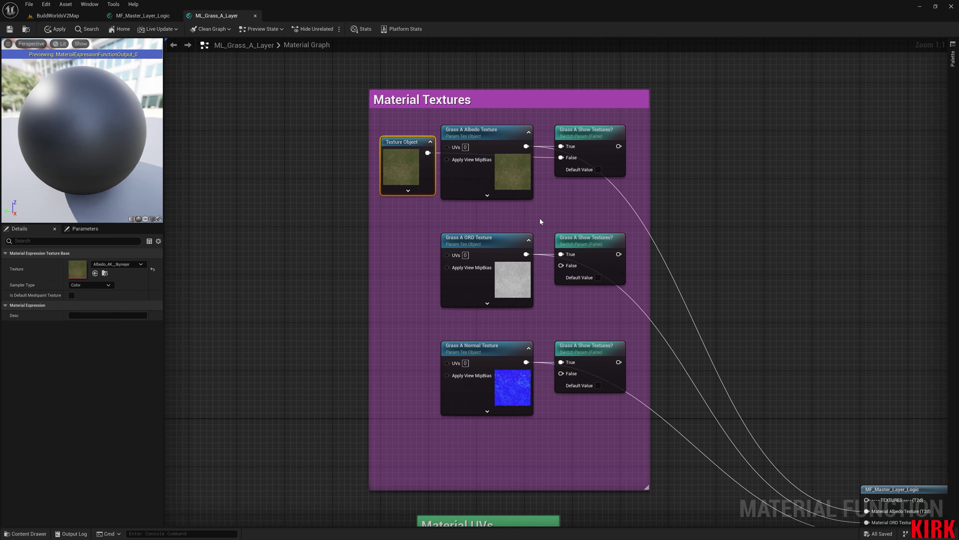
{"action": "left_click_drag", "start_coordinate": [407, 146], "coordinate": [407, 148]}
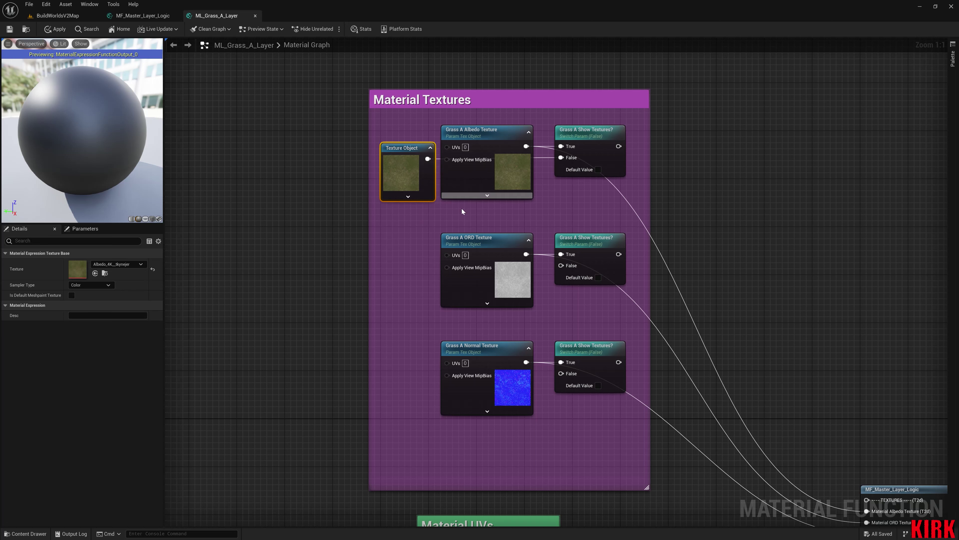
{"action": "left_click", "coordinate": [533, 228]}
{"action": "right_click_drag", "start_coordinate": [551, 262], "coordinate": [539, 227]}
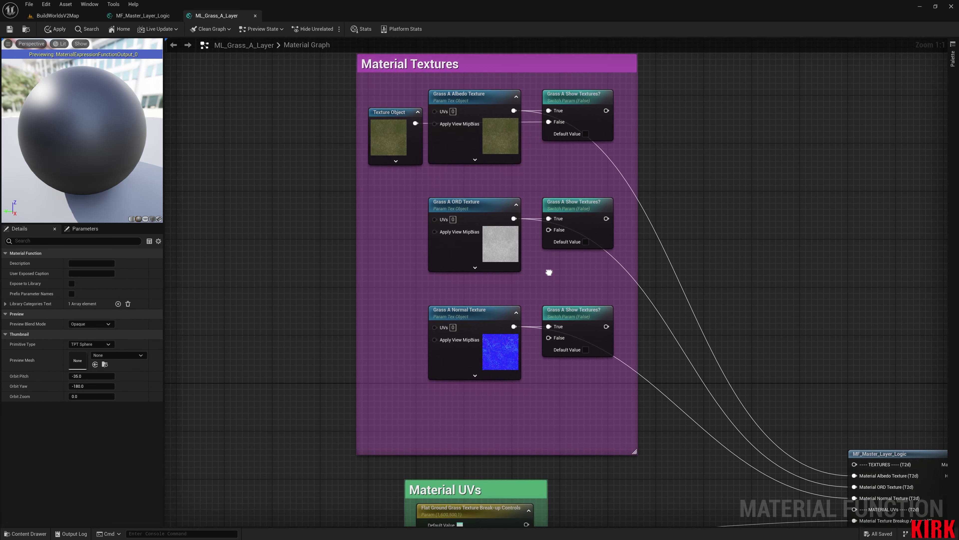
Create constant texture objects from the ORD and normal textures and connect each one to the False input of its switch
{"action": "left_click", "coordinate": [429, 232]}
{"action": "key", "text": "ctrl+d"}
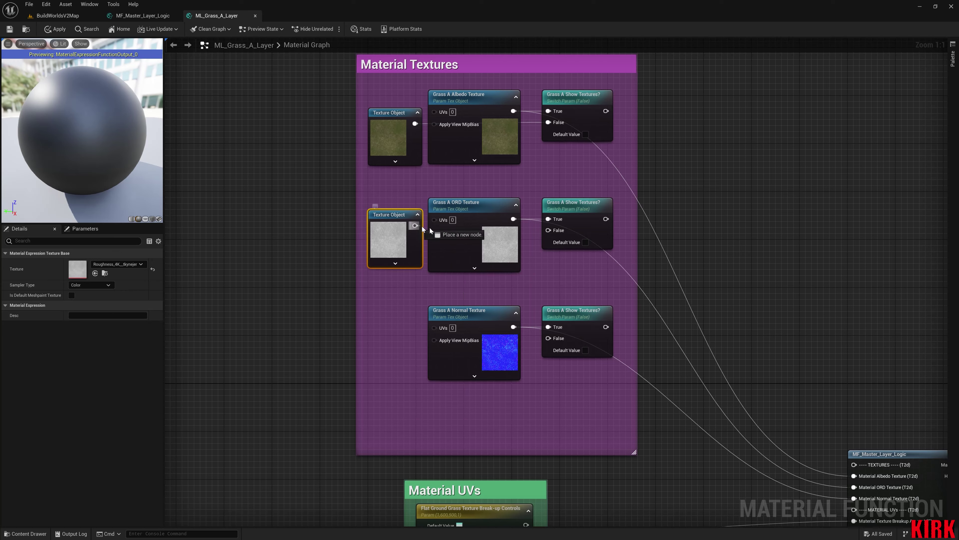
{"action": "left_click_drag", "start_coordinate": [415, 231], "coordinate": [549, 230]}
{"action": "right_click_drag", "start_coordinate": [529, 287], "coordinate": [544, 219]}
{"action": "left_click", "coordinate": [477, 244]}
{"action": "key", "text": "ctrl+d"}
{"action": "left_click_drag", "start_coordinate": [329, 275], "coordinate": [563, 269]}
Connect the three Show Textures switch outputs to the Material Albedo, ORD and Normal Texture inputs of MF_Master_Layer_Logic
{"action": "right_click_drag", "start_coordinate": [614, 232], "coordinate": [487, 275]}
{"action": "right_click_drag", "start_coordinate": [622, 256], "coordinate": [464, 266]}
{"action": "right_click_drag", "start_coordinate": [404, 157], "coordinate": [487, 209]}
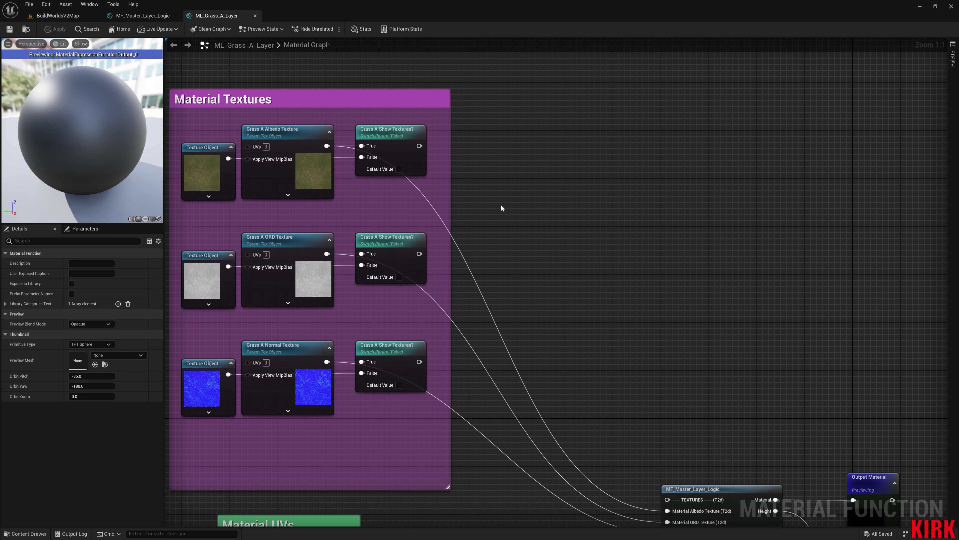
{"action": "right_click_drag", "start_coordinate": [425, 164], "coordinate": [367, 97]}
{"action": "left_click_drag", "start_coordinate": [362, 79], "coordinate": [361, 187]}
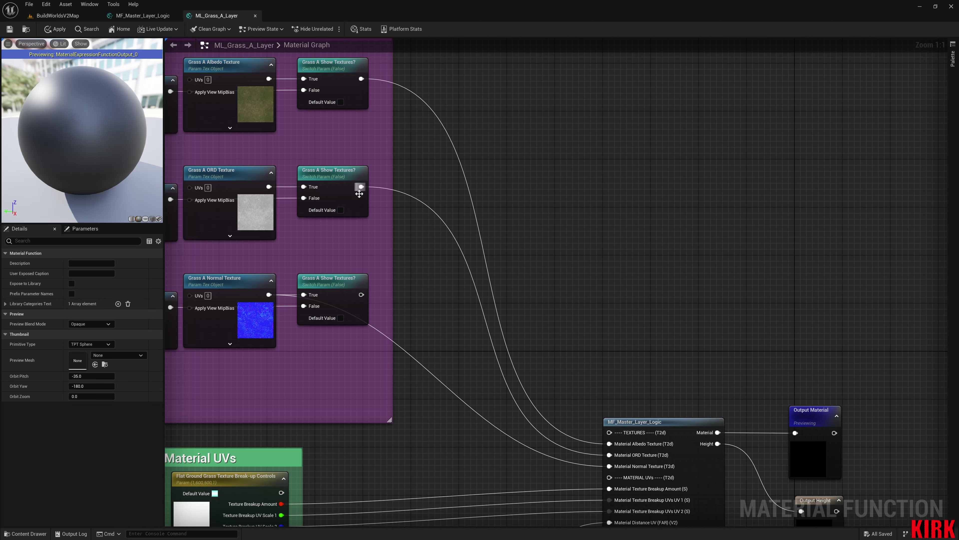
{"action": "left_click_drag", "start_coordinate": [361, 294], "coordinate": [596, 470]}
{"action": "right_click_drag", "start_coordinate": [595, 470], "coordinate": [687, 537]}
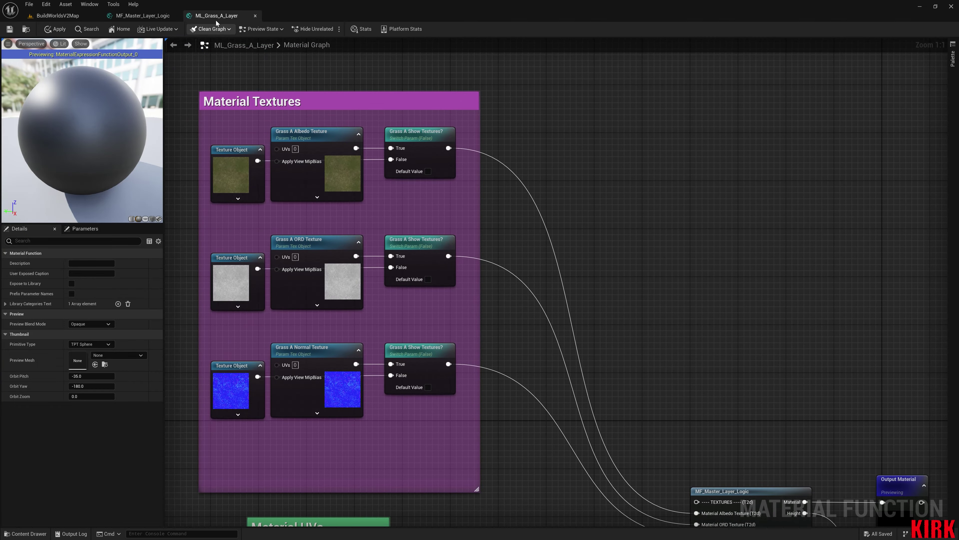
Review the layout of the MF_Master_Layer_Logic graph, including its output and texture sections, and return to ML_Grass_A_Layer
{"action": "left_click", "coordinate": [151, 15]}
{"action": "right_click_drag", "start_coordinate": [756, 267], "coordinate": [525, 245]}
{"action": "scroll", "coordinate": [612, 268], "scroll_direction": "up", "scroll_amount": 4}
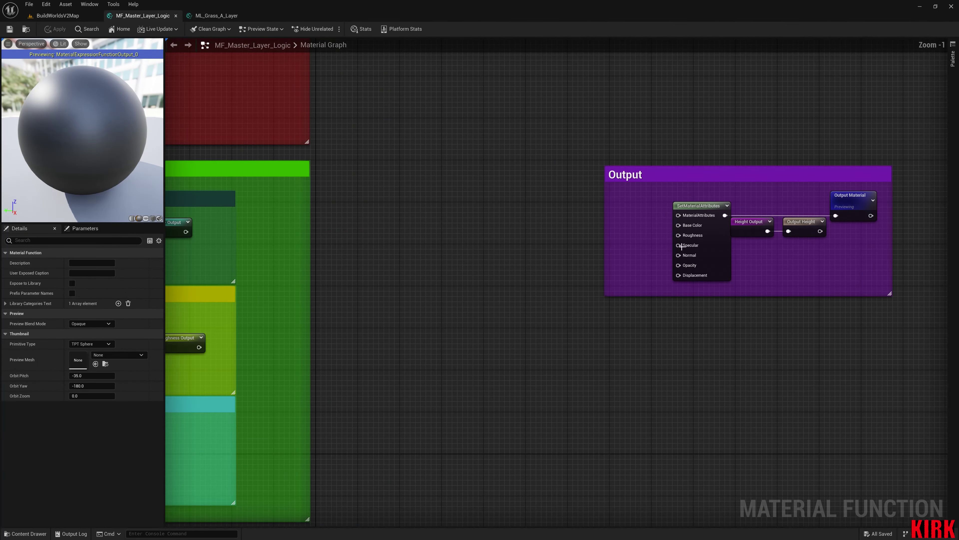
{"action": "right_click_drag", "start_coordinate": [532, 257], "coordinate": [691, 376]}
{"action": "scroll", "coordinate": [584, 272], "scroll_direction": "down", "scroll_amount": 2}
{"action": "right_click_drag", "start_coordinate": [433, 218], "coordinate": [524, 122]}
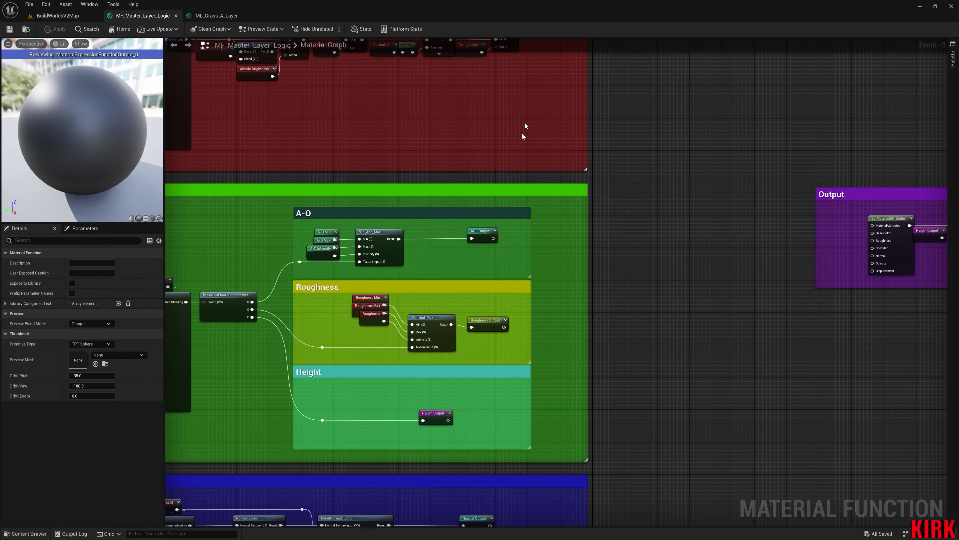
{"action": "scroll", "coordinate": [524, 164], "scroll_direction": "down", "scroll_amount": 3}
{"action": "right_click_drag", "start_coordinate": [530, 216], "coordinate": [590, 275]}
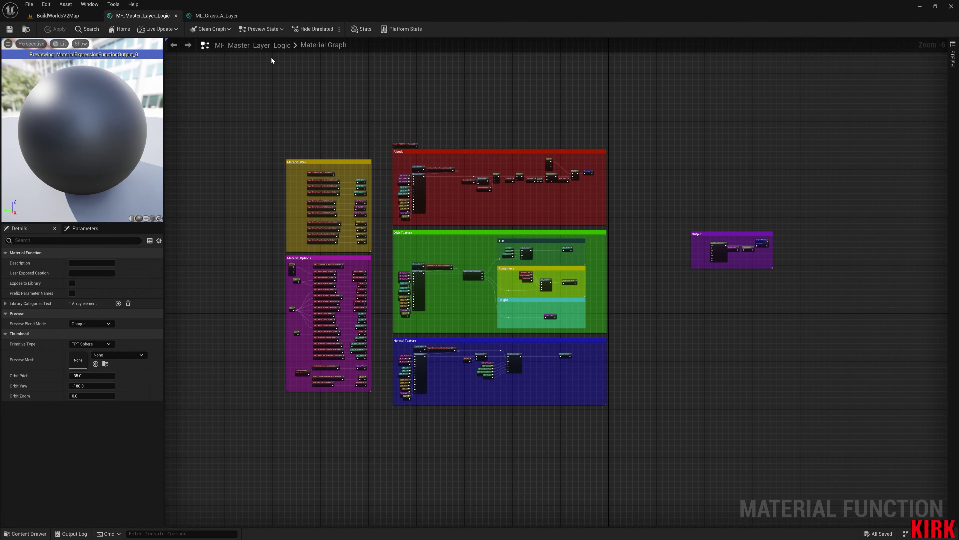
{"action": "left_click", "coordinate": [215, 15]}
Assign all three Grass A Show Textures? switches to the Grass A Options parameter group
{"action": "right_click_drag", "start_coordinate": [368, 176], "coordinate": [389, 132]}
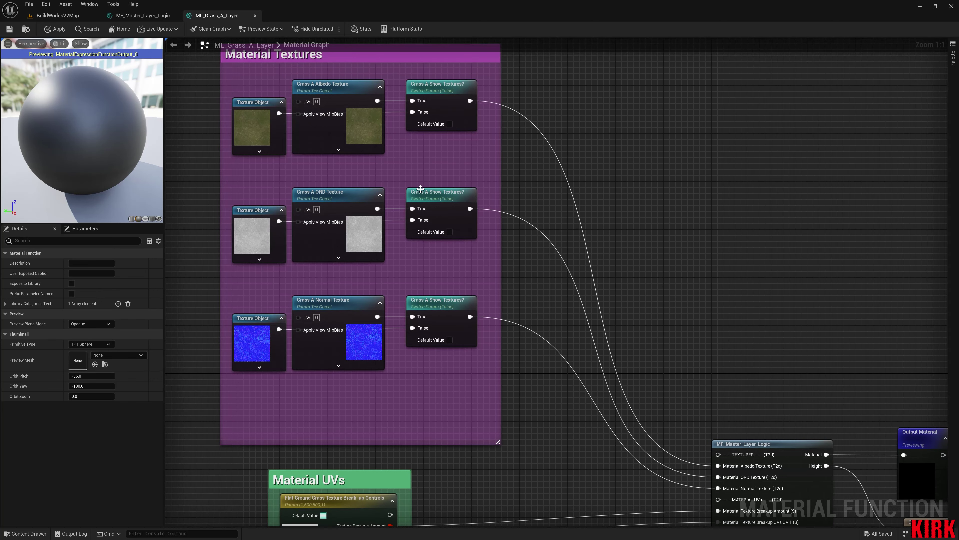
{"action": "right_click_drag", "start_coordinate": [250, 166], "coordinate": [275, 167]}
{"action": "right_click_drag", "start_coordinate": [479, 188], "coordinate": [418, 260]}
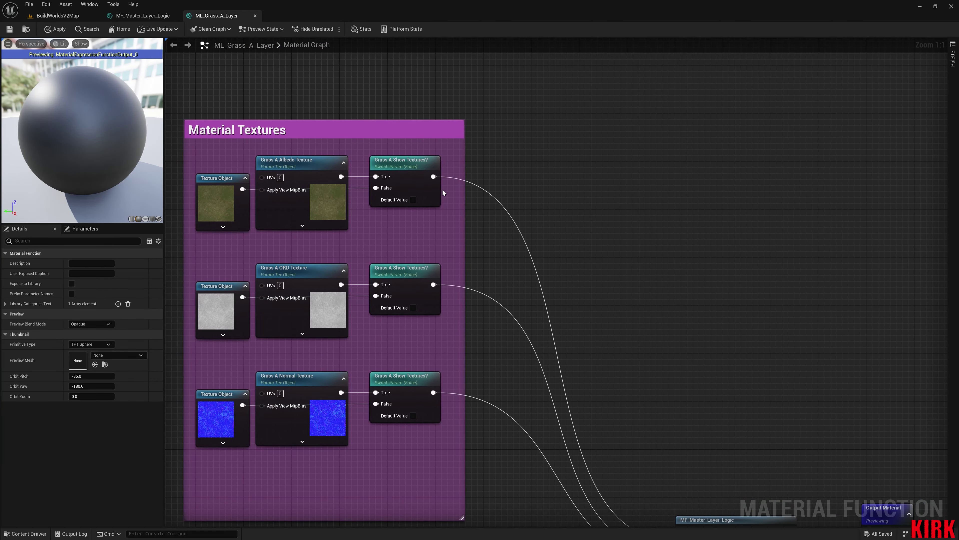
{"action": "left_click_drag", "start_coordinate": [448, 169], "coordinate": [377, 394]}
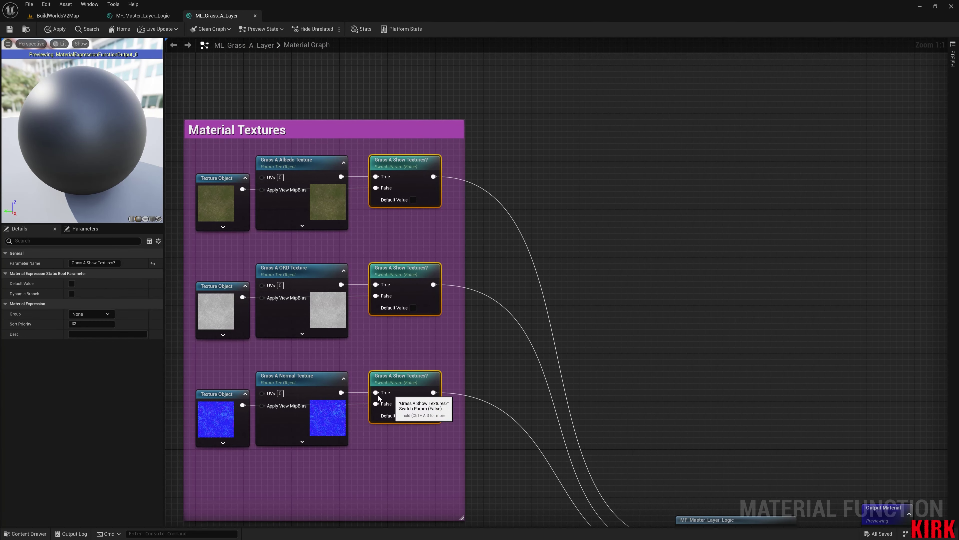
{"action": "left_click", "coordinate": [105, 314]}
{"action": "left_click", "coordinate": [86, 333]}
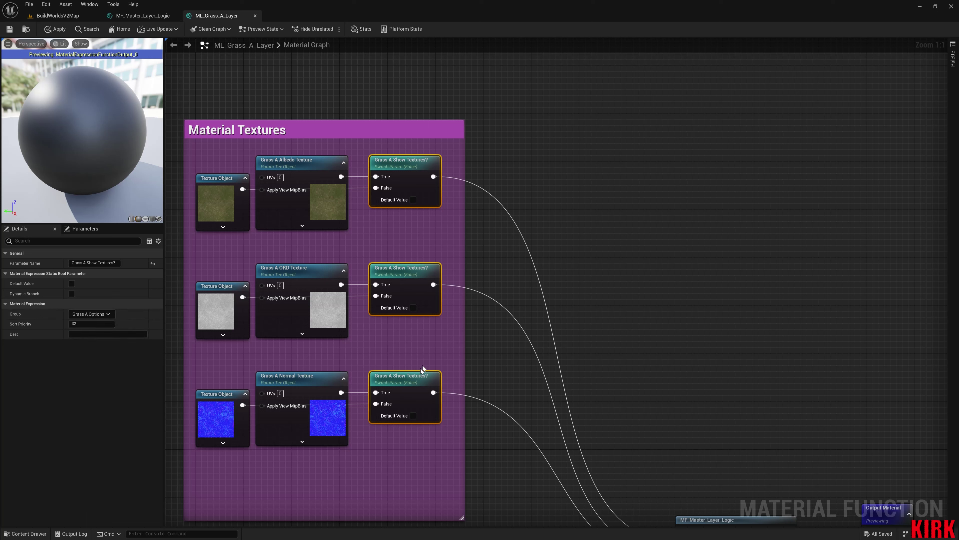
{"action": "left_click", "coordinate": [511, 323]}
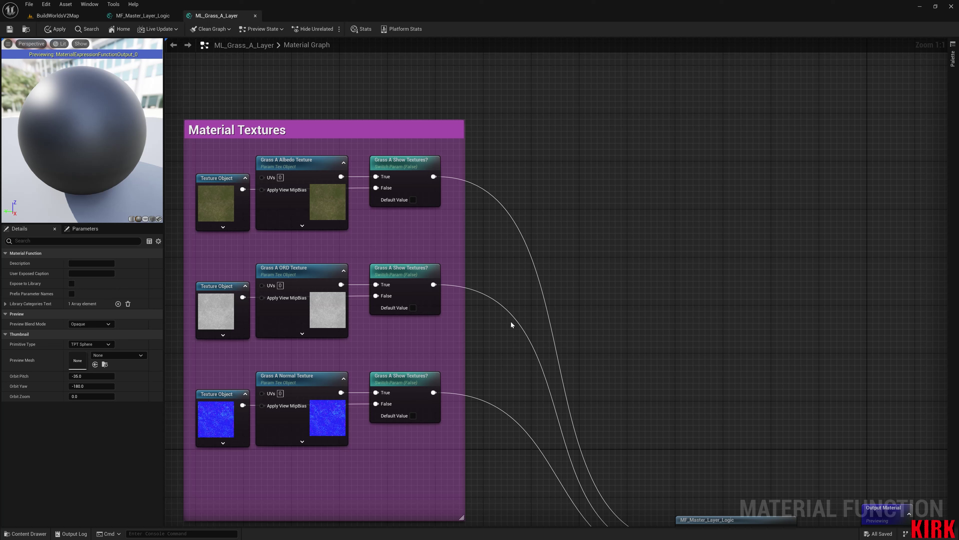
Set the sort priority of all three Grass A Show Textures? switches to 0
{"action": "right_click_drag", "start_coordinate": [510, 321], "coordinate": [504, 181]}
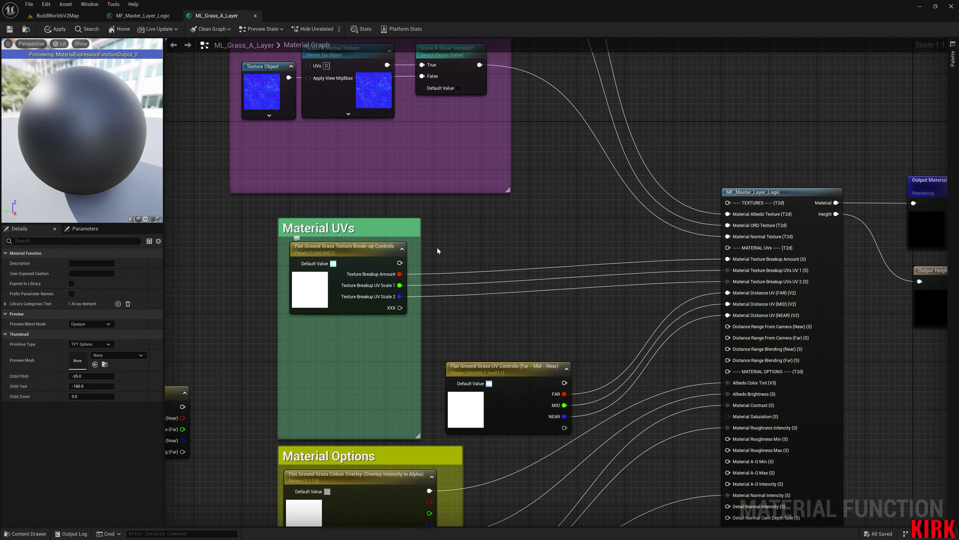
{"action": "right_click_drag", "start_coordinate": [498, 215], "coordinate": [589, 310]}
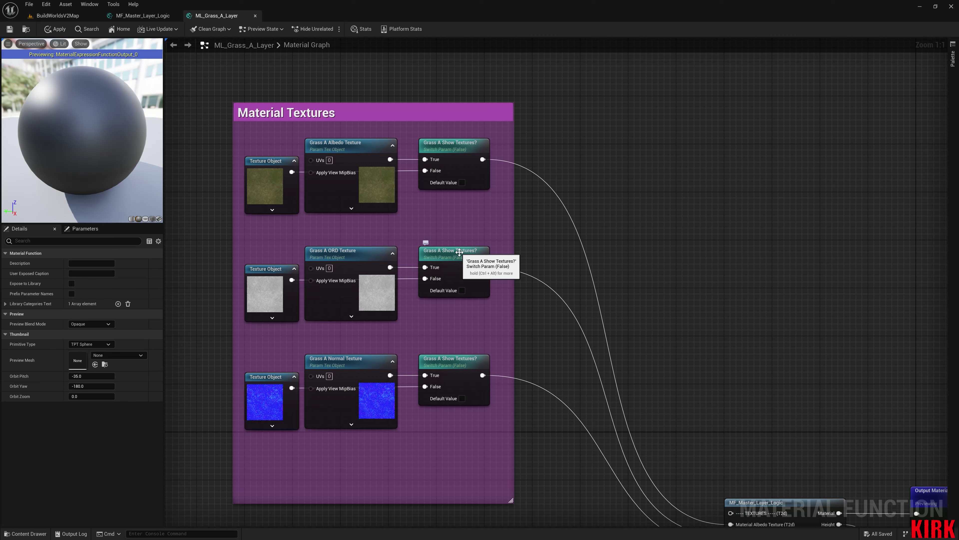
{"action": "left_click_drag", "start_coordinate": [500, 151], "coordinate": [478, 395]}
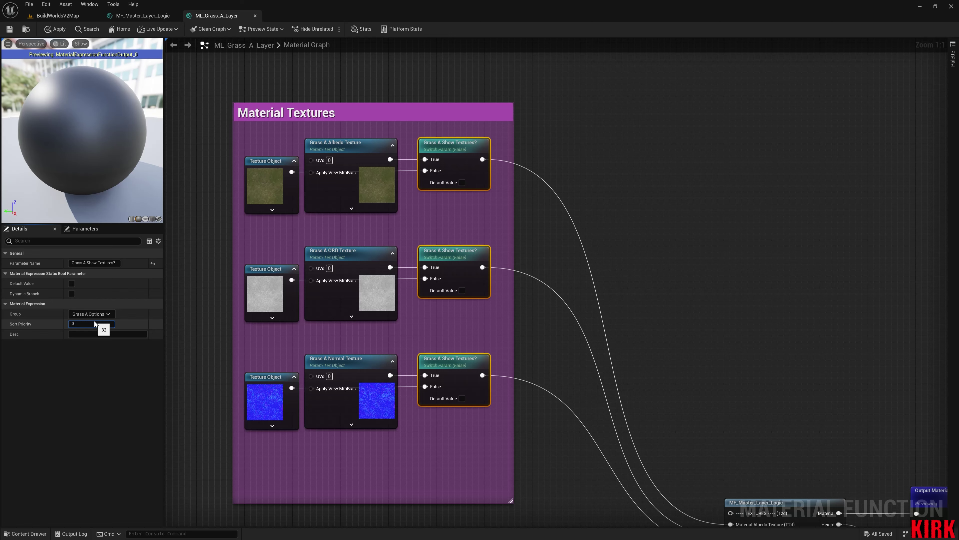
{"action": "left_click", "coordinate": [232, 297]}
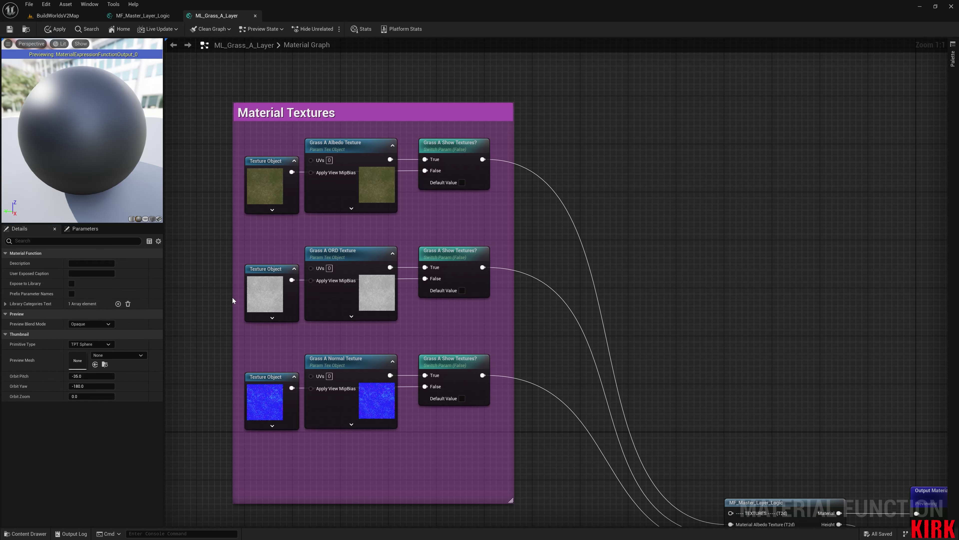
Widen the Material UVs comment on both sides to match the width of the Material Textures comment
{"action": "right_click_drag", "start_coordinate": [460, 342], "coordinate": [446, 201]}
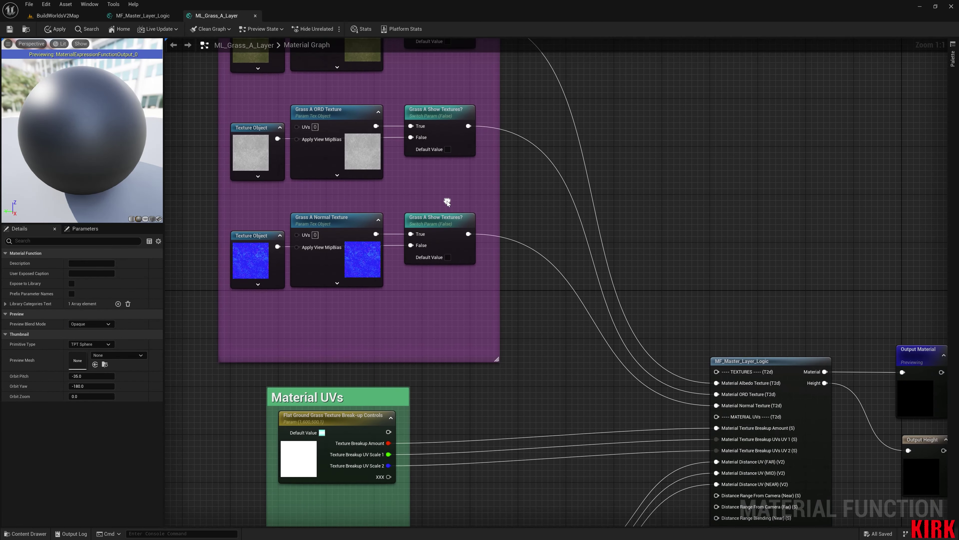
{"action": "scroll", "coordinate": [449, 223], "scroll_direction": "down", "scroll_amount": 2}
{"action": "scroll", "coordinate": [487, 272], "scroll_direction": "up", "scroll_amount": 1}
{"action": "right_click_drag", "start_coordinate": [487, 272], "coordinate": [465, 169]}
{"action": "scroll", "coordinate": [463, 190], "scroll_direction": "down", "scroll_amount": 1}
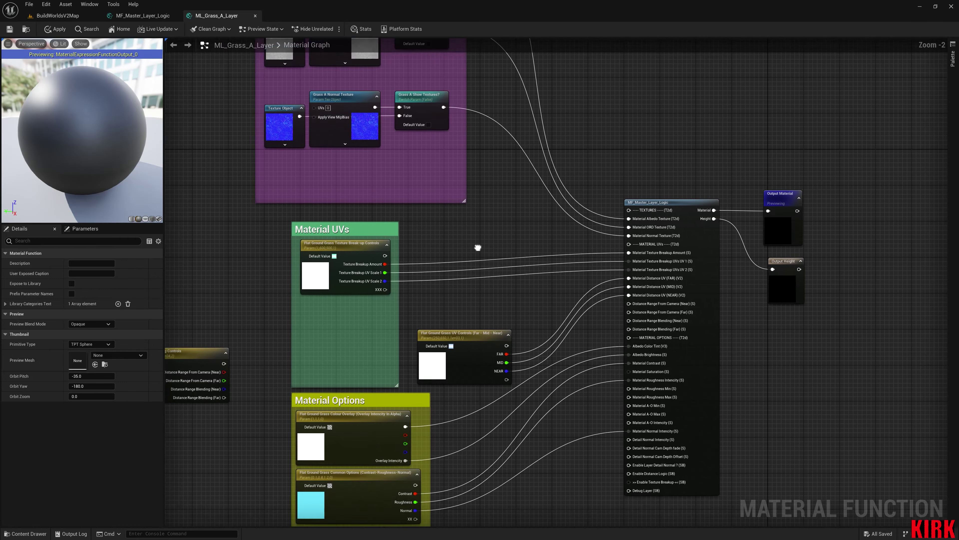
{"action": "right_click_drag", "start_coordinate": [475, 260], "coordinate": [492, 173]}
{"action": "right_click_drag", "start_coordinate": [454, 205], "coordinate": [463, 185]}
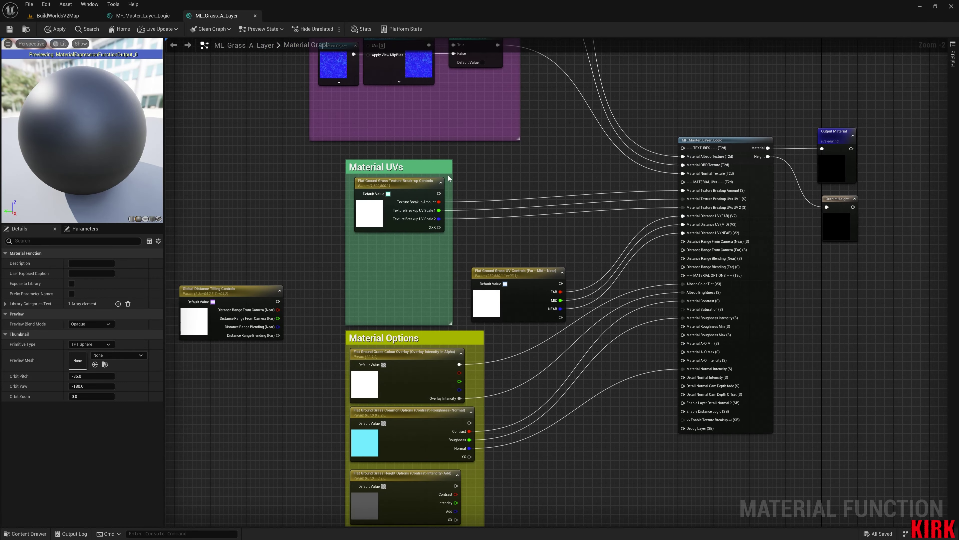
{"action": "left_click_drag", "start_coordinate": [346, 179], "coordinate": [309, 179]}
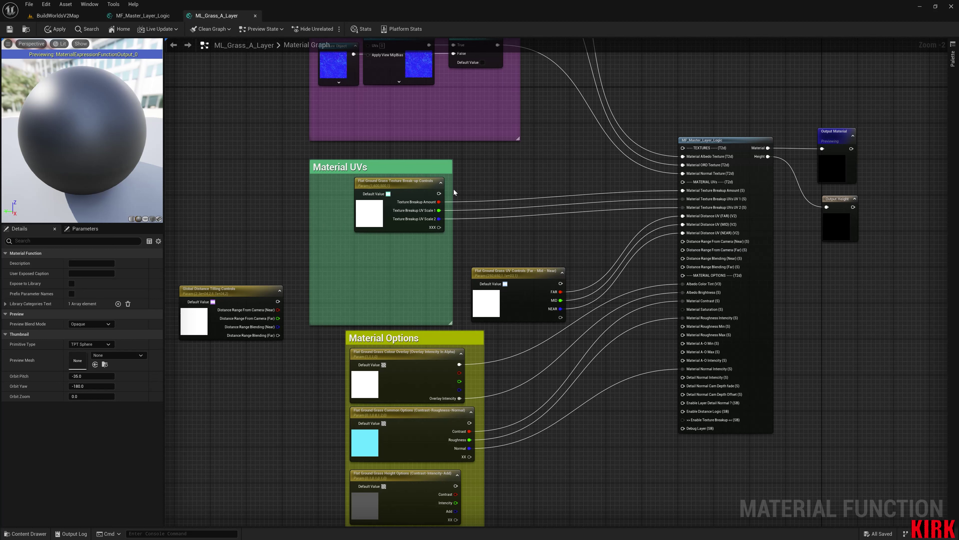
{"action": "left_click_drag", "start_coordinate": [453, 189], "coordinate": [524, 189]}
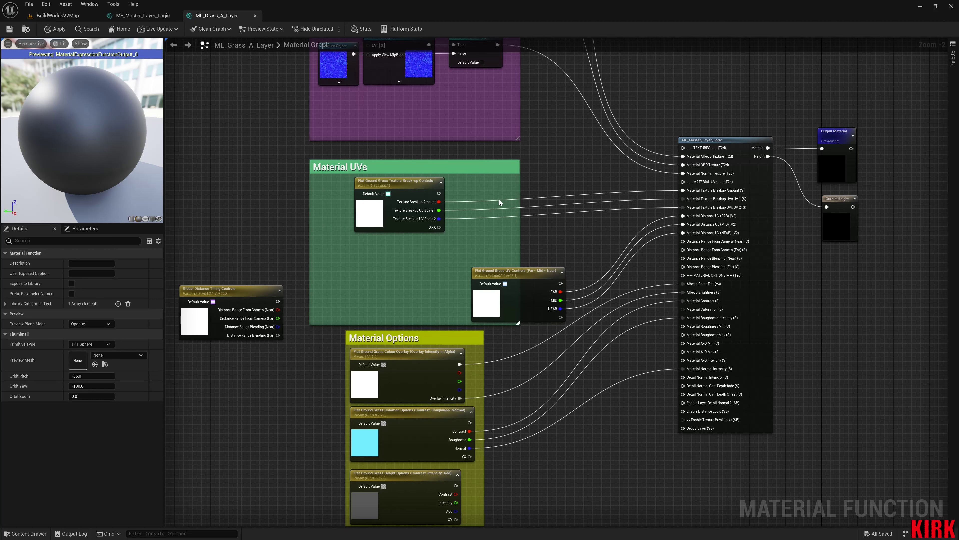
Stack the texture break-up, UV and distance tiling controls inside the Material UVs comment and rename them with the Grass A prefix
{"action": "right_click_drag", "start_coordinate": [499, 200], "coordinate": [498, 185]}
{"action": "left_click", "coordinate": [444, 149]}
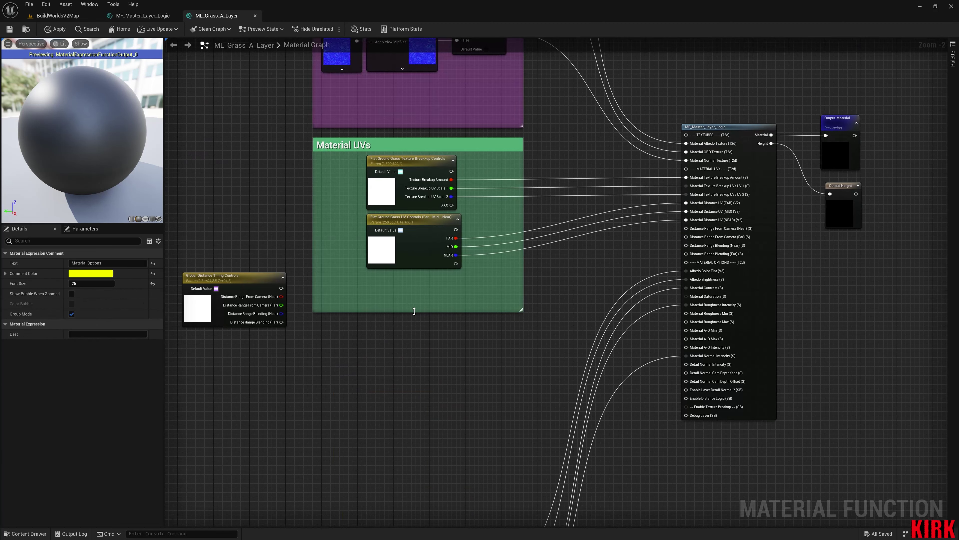
{"action": "left_click_drag", "start_coordinate": [243, 280], "coordinate": [424, 281]}
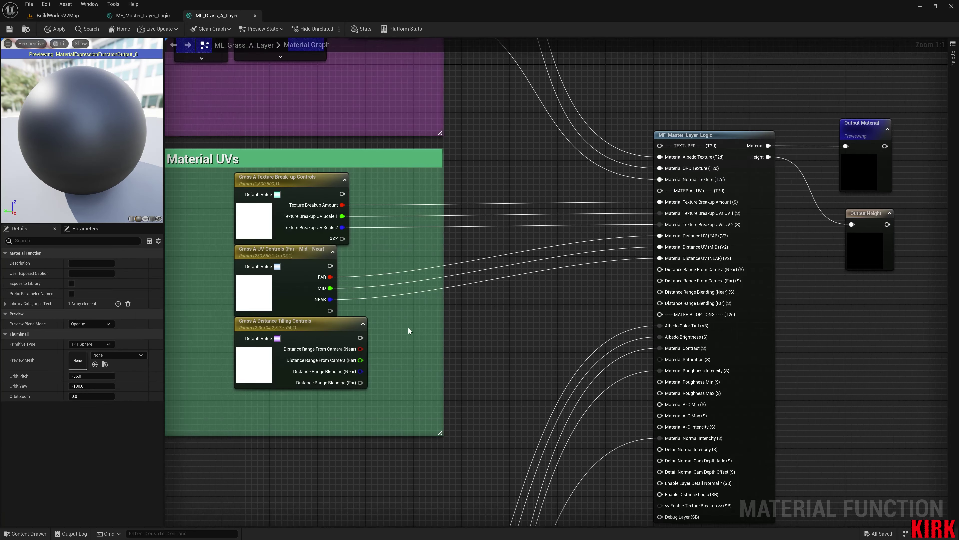
Connect the four Grass A Distance Tilling Controls outputs to the matching Distance Range inputs of MF_Master_Layer_Logic
{"action": "left_click_drag", "start_coordinate": [268, 305], "coordinate": [568, 226]}
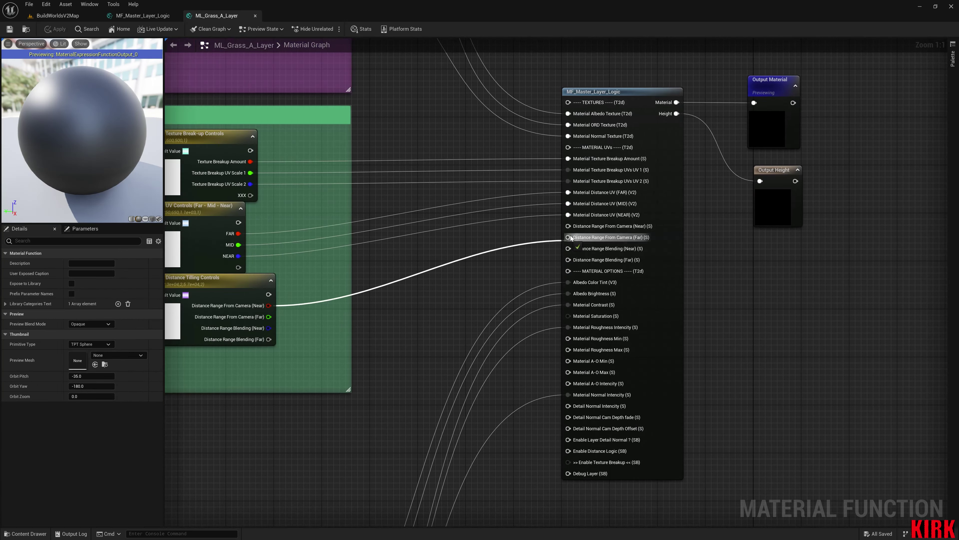
{"action": "left_click_drag", "start_coordinate": [568, 237], "coordinate": [269, 316]}
{"action": "left_click_drag", "start_coordinate": [268, 328], "coordinate": [313, 338]}
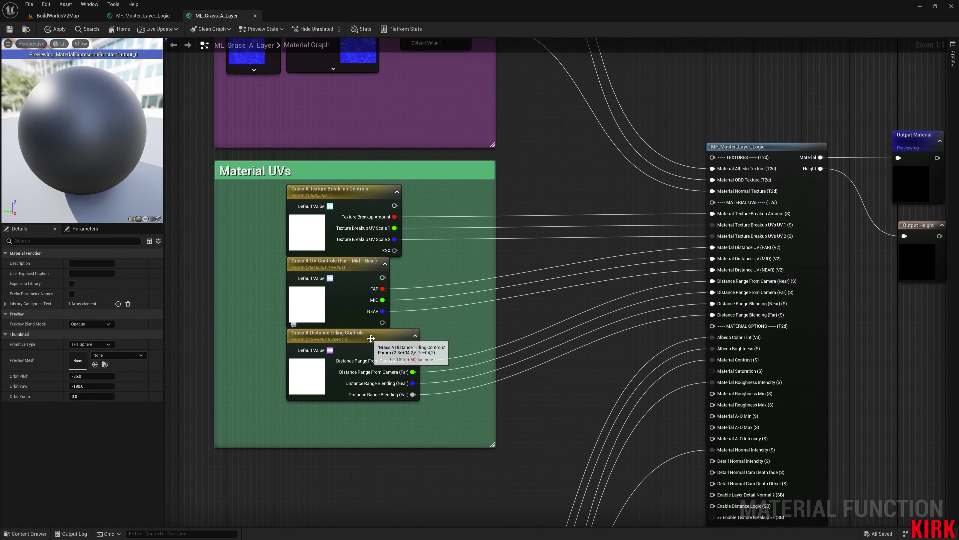
{"action": "left_click", "coordinate": [381, 304]}
{"action": "left_click", "coordinate": [465, 336]}
Move the Material Options comment directly below Material UVs, widen it to match, and apply the function changes
{"action": "right_click_drag", "start_coordinate": [465, 336], "coordinate": [504, 226]}
{"action": "left_click_drag", "start_coordinate": [399, 455], "coordinate": [371, 256]}
{"action": "left_click_drag", "start_coordinate": [423, 455], "coordinate": [498, 456]}
{"action": "right_click_drag", "start_coordinate": [434, 498], "coordinate": [453, 340]}
{"action": "scroll", "coordinate": [453, 340], "scroll_direction": "down", "scroll_amount": 2}
{"action": "right_click_drag", "start_coordinate": [452, 189], "coordinate": [422, 449]}
{"action": "left_click", "coordinate": [55, 29]}
Shift the parameter nodes inside the Material Options comment to line up with the Material UVs controls
{"action": "right_click_drag", "start_coordinate": [432, 521], "coordinate": [406, 413]}
{"action": "left_click_drag", "start_coordinate": [406, 413], "coordinate": [328, 322]}
{"action": "left_click_drag", "start_coordinate": [340, 302], "coordinate": [373, 309]}
{"action": "left_click", "coordinate": [419, 321]}
Rename the colour overlay parameter as Grass A Colour & Brightness, name its alpha channel Brightness, and reposition the node
{"action": "scroll", "coordinate": [355, 248], "scroll_direction": "up", "scroll_amount": 3}
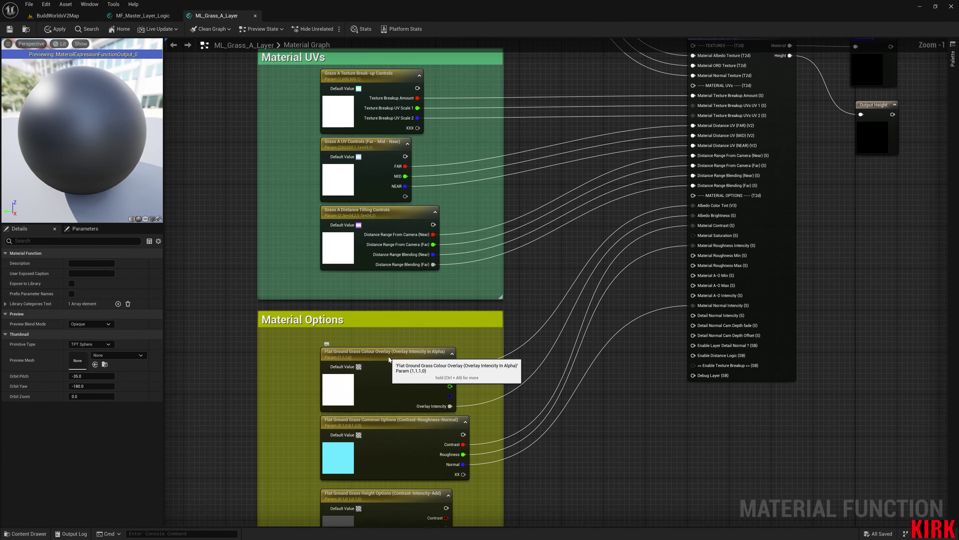
{"action": "left_click_drag", "start_coordinate": [388, 357], "coordinate": [388, 347]}
{"action": "left_click_drag", "start_coordinate": [105, 263], "coordinate": [22, 276]}
{"action": "type", "text": "Grass A"}
{"action": "left_click_drag", "start_coordinate": [99, 262], "coordinate": [206, 271]}
{"action": "type", "text": "& Bri"}
{"action": "left_click_drag", "start_coordinate": [102, 455], "coordinate": [52, 461]}
{"action": "type", "text": "Brightness"}
{"action": "left_click", "coordinate": [293, 365]}
{"action": "left_click_drag", "start_coordinate": [360, 345], "coordinate": [380, 339]}
Select the three Grass A parameters in the Material UVs comment and open their group setting
{"action": "right_click_drag", "start_coordinate": [416, 373], "coordinate": [385, 461]}
{"action": "left_click_drag", "start_coordinate": [423, 174], "coordinate": [340, 328]}
{"action": "left_click", "coordinate": [105, 344]}
{"action": "left_click", "coordinate": [441, 291]}
Move the common options and height options nodes closer beneath the Grass A Colour & Brightness node
{"action": "right_click_drag", "start_coordinate": [441, 291], "coordinate": [443, 130]}
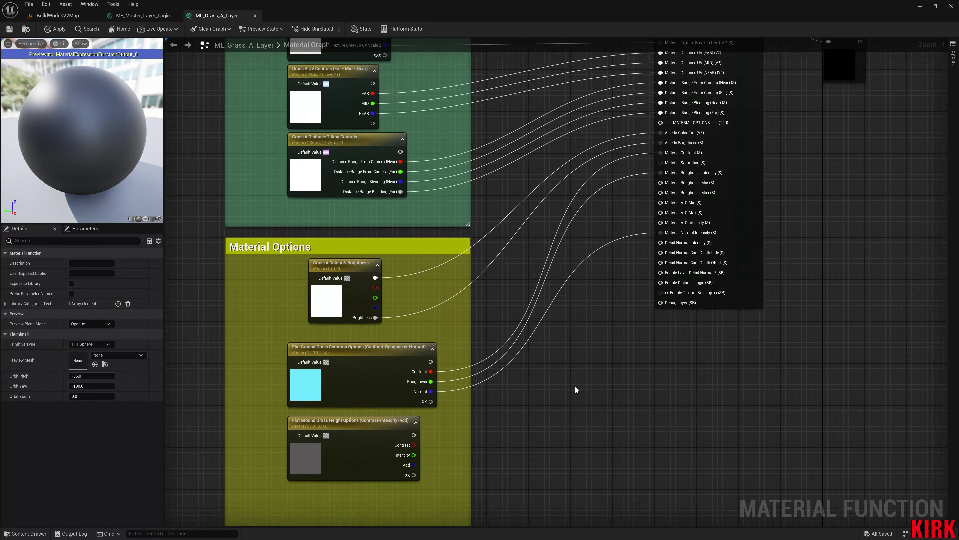
{"action": "right_click_drag", "start_coordinate": [575, 386], "coordinate": [556, 353]}
{"action": "left_click_drag", "start_coordinate": [371, 322], "coordinate": [356, 307]}
{"action": "left_click_drag", "start_coordinate": [357, 408], "coordinate": [351, 392]}
{"action": "right_click_drag", "start_coordinate": [676, 125], "coordinate": [644, 141]}
Rename the common options parameter as Grass A Common Options and its green channel as Saturation
{"action": "left_click", "coordinate": [302, 321]}
{"action": "left_click_drag", "start_coordinate": [95, 262], "coordinate": [25, 279]}
{"action": "key", "text": "End"}
{"action": "key", "text": "BackSpace"}
{"action": "key", "text": "BackSpace"}
{"action": "key", "text": "BackSpace"}
{"action": "key", "text": "BackSpace"}
{"action": "key", "text": "BackSpace"}
{"action": "key", "text": "BackSpace"}
{"action": "key", "text": "BackSpace"}
{"action": "key", "text": "BackSpace"}
{"action": "key", "text": "BackSpace"}
{"action": "key", "text": "BackSpace"}
{"action": "key", "text": "BackSpace"}
{"action": "key", "text": "BackSpace"}
{"action": "key", "text": "BackSpace"}
{"action": "key", "text": "BackSpace"}
{"action": "key", "text": "BackSpace"}
{"action": "key", "text": "BackSpace"}
{"action": "key", "text": "BackSpace"}
{"action": "key", "text": "BackSpace"}
{"action": "key", "text": "BackSpace"}
{"action": "key", "text": "BackSpace"}
{"action": "key", "text": "BackSpace"}
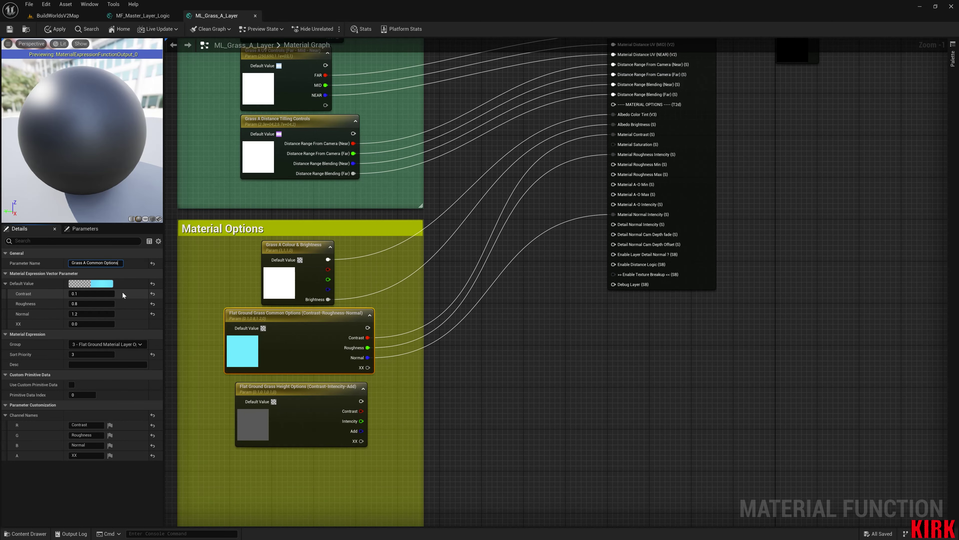
{"action": "left_click", "coordinate": [84, 435]}
{"action": "type", "text": "Saturation"}
{"action": "key", "text": "Return"}
{"action": "left_click", "coordinate": [506, 299]}
In MF_Master_Layer_Logic, reorder the inputs so Material Normal Intensity precedes Material Roughness Intensity, then return to ML_Grass_A_Layer
{"action": "double_click", "coordinate": [662, 181]}
{"action": "scroll", "coordinate": [429, 320], "scroll_direction": "up", "scroll_amount": 1}
{"action": "right_click_drag", "start_coordinate": [429, 319], "coordinate": [411, 335]}
{"action": "left_click", "coordinate": [411, 335]}
{"action": "left_click", "coordinate": [392, 188]}
{"action": "left_click", "coordinate": [396, 337]}
{"action": "left_click", "coordinate": [322, 206]}
{"action": "left_click", "coordinate": [216, 16]}
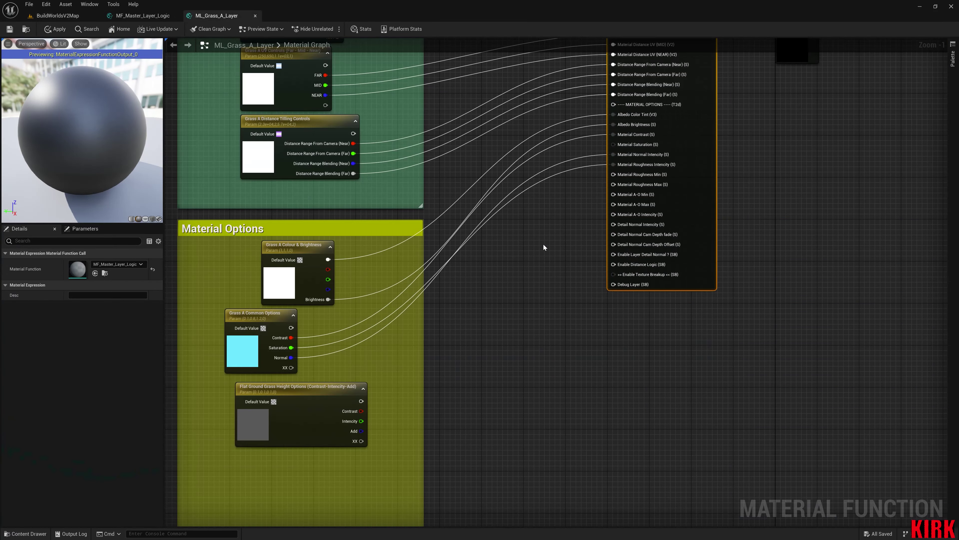
Align Grass A Common Options under Grass A Colour & Brightness and connect its Saturation output to Material Saturation
{"action": "right_click_drag", "start_coordinate": [545, 246], "coordinate": [536, 256]}
{"action": "left_click_drag", "start_coordinate": [261, 323], "coordinate": [298, 323]}
{"action": "left_click", "coordinate": [369, 414]}
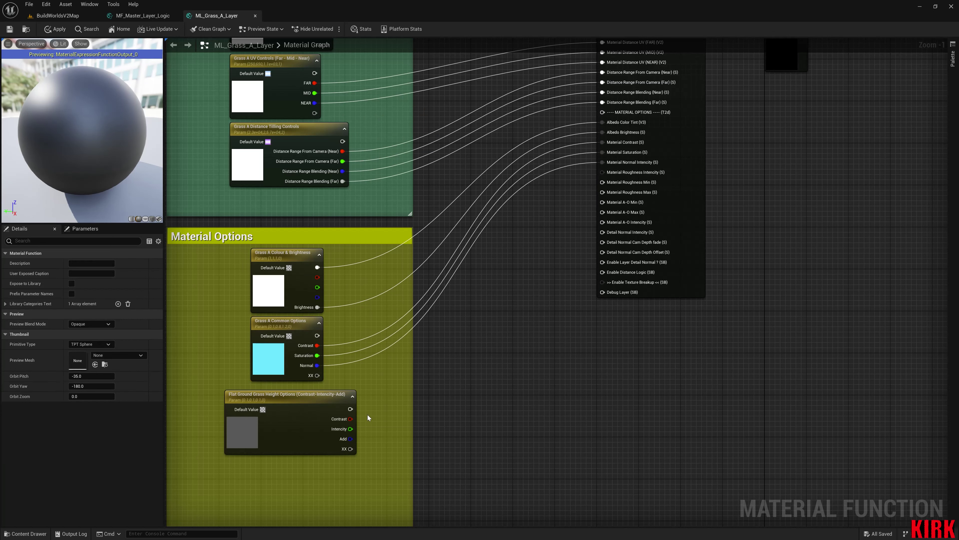
Rename the height options parameter as Grass A Roughness and its first three channels as Roughness, Min and Max
{"action": "right_click_drag", "start_coordinate": [312, 434], "coordinate": [319, 371]}
{"action": "left_click", "coordinate": [287, 333]}
{"action": "left_click", "coordinate": [153, 263]}
{"action": "left_click", "coordinate": [91, 264]}
{"action": "type", "text": "Grass A Roughness"}
{"action": "left_click", "coordinate": [94, 425]}
{"action": "type", "text": "Roughness"}
{"action": "left_click", "coordinate": [92, 435]}
{"action": "type", "text": "Min"}
{"action": "left_click", "coordinate": [91, 444]}
{"action": "type", "text": "Max"}
Align the Grass A Roughness node under Common Options and connect its outputs to the Material Roughness Intensity, Min and Max inputs
{"action": "left_click_drag", "start_coordinate": [268, 333], "coordinate": [295, 329]}
{"action": "left_click", "coordinate": [370, 354]}
{"action": "left_click_drag", "start_coordinate": [609, 109], "coordinate": [325, 351]}
{"action": "left_click_drag", "start_coordinate": [609, 119], "coordinate": [326, 371]}
Duplicate Grass A Roughness, rename the copy Grass A - AO Options, and name its red channel A - O
{"action": "right_click_drag", "start_coordinate": [353, 383], "coordinate": [369, 362]}
{"action": "key", "text": "ctrl+d"}
{"action": "left_click", "coordinate": [315, 375]}
{"action": "left_click_drag", "start_coordinate": [87, 263], "coordinate": [135, 263]}
{"action": "type", "text": "- AO Options"}
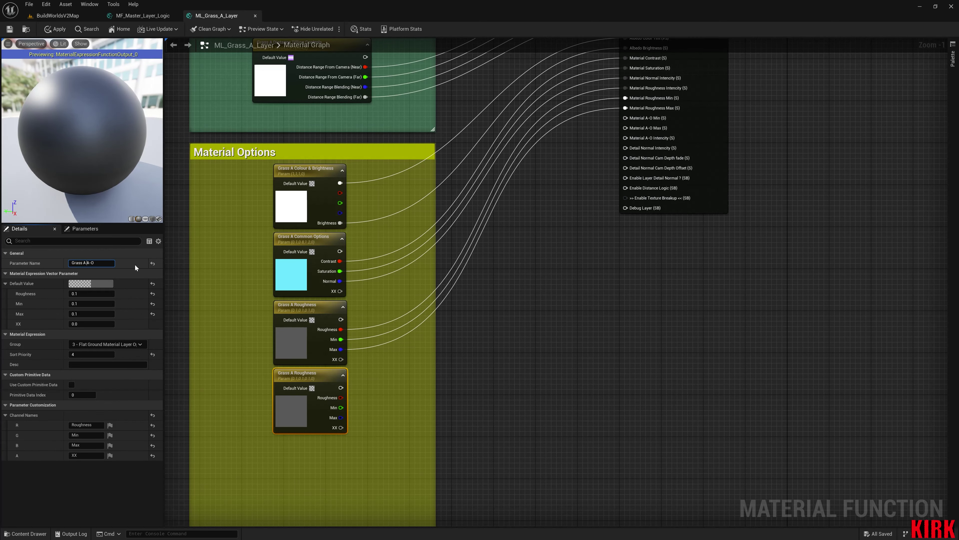
{"action": "left_click", "coordinate": [359, 408]}
{"action": "left_click", "coordinate": [321, 378]}
{"action": "left_click", "coordinate": [100, 428]}
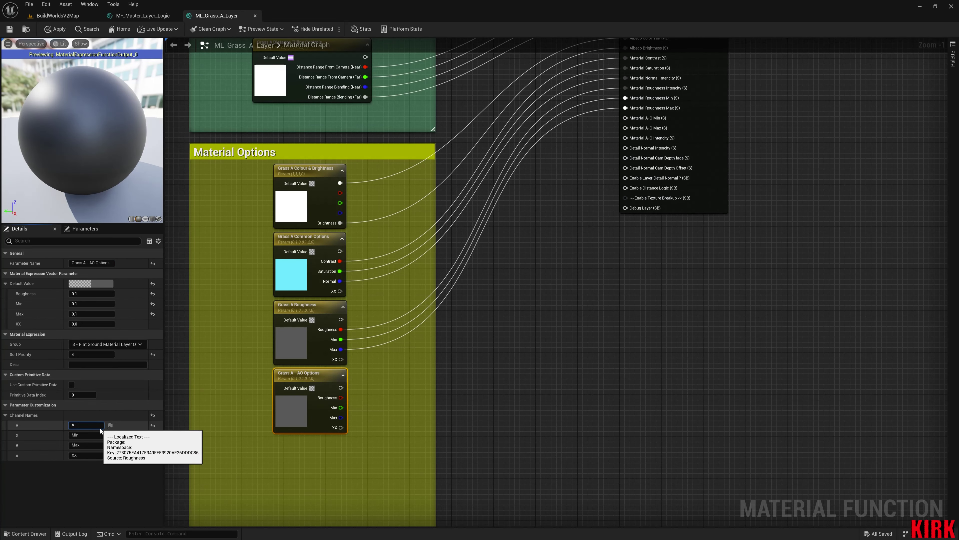
{"action": "type", "text": "A - O"}
{"action": "left_click", "coordinate": [363, 406]}
Connect the A - O, Min and Max outputs of Grass A - AO Options to the Material A-O Intensity, Min and Max inputs
{"action": "left_click_drag", "start_coordinate": [330, 397], "coordinate": [625, 138]}
{"action": "left_click_drag", "start_coordinate": [626, 118], "coordinate": [330, 408]}
{"action": "left_click_drag", "start_coordinate": [330, 417], "coordinate": [625, 128]}
Duplicate the Grass A - AO Options parameter and rename the copy Grass A - Detail Normal
{"action": "right_click_drag", "start_coordinate": [567, 302], "coordinate": [523, 290]}
{"action": "right_click_drag", "start_coordinate": [522, 346], "coordinate": [572, 280]}
{"action": "left_click", "coordinate": [320, 322]}
{"action": "key", "text": "ctrl+d"}
{"action": "left_click_drag", "start_coordinate": [90, 263], "coordinate": [162, 274]}
{"action": "type", "text": "Detail Normal"}
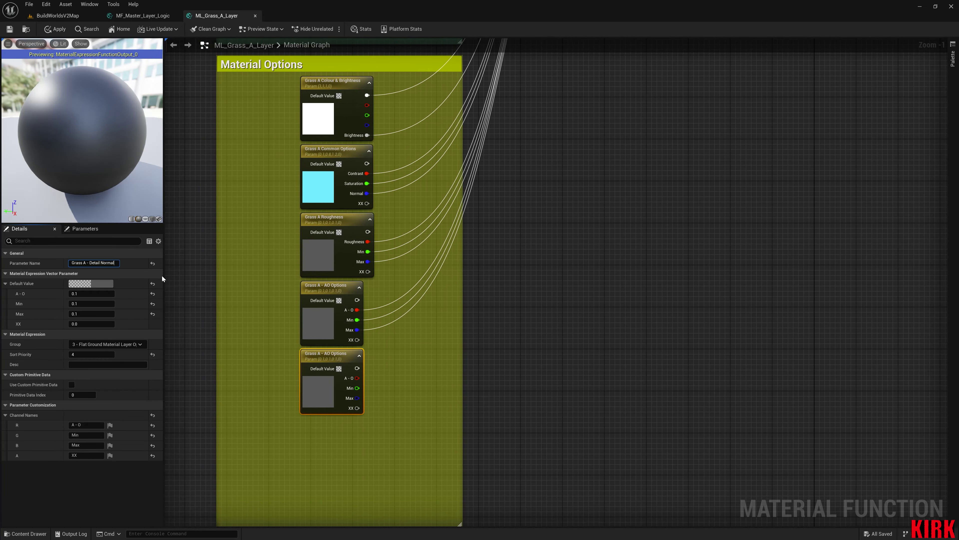
{"action": "right_click_drag", "start_coordinate": [728, 110], "coordinate": [595, 88]}
{"action": "left_click_drag", "start_coordinate": [595, 88], "coordinate": [444, 379]}
{"action": "left_click", "coordinate": [189, 363]}
Name the first three channels of Grass A - Detail Normal as Intencity, Cam Depth Fade and Cam Depth Offset
{"action": "right_click_drag", "start_coordinate": [262, 356], "coordinate": [425, 247]}
{"action": "scroll", "coordinate": [424, 248], "scroll_direction": "up", "scroll_amount": 1}
{"action": "left_click", "coordinate": [86, 425]}
{"action": "type", "text": "Intencity"}
{"action": "left_click", "coordinate": [84, 435]}
{"action": "type", "text": "Cam Depth Fade"}
{"action": "key", "text": "Tab"}
{"action": "type", "text": "Cam Depth Offset"}
{"action": "left_click", "coordinate": [412, 379]}
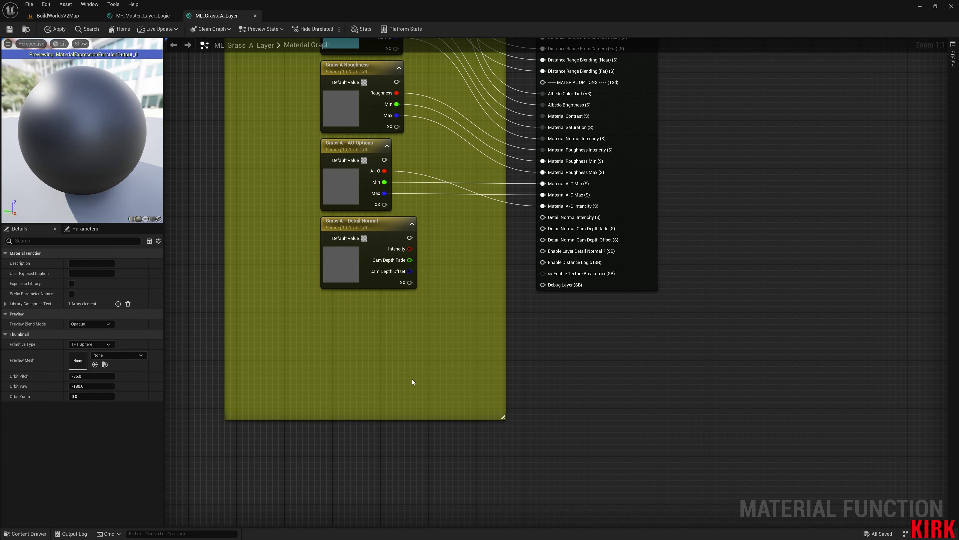
Connect the Grass A - Detail Normal outputs to the matching Detail Normal intensity, Cam Depth fade and Cam Depth Offset inputs
{"action": "left_click_drag", "start_coordinate": [409, 248], "coordinate": [543, 217]}
{"action": "left_click_drag", "start_coordinate": [543, 228], "coordinate": [411, 260]}
{"action": "left_click_drag", "start_coordinate": [409, 271], "coordinate": [542, 240]}
{"action": "right_click_drag", "start_coordinate": [549, 297], "coordinate": [565, 264]}
Promote the four static bool inputs to parameters, align them and rename the first Grass A (Enable Layer Detail Normal) ?
{"action": "right_click", "coordinate": [581, 220]}
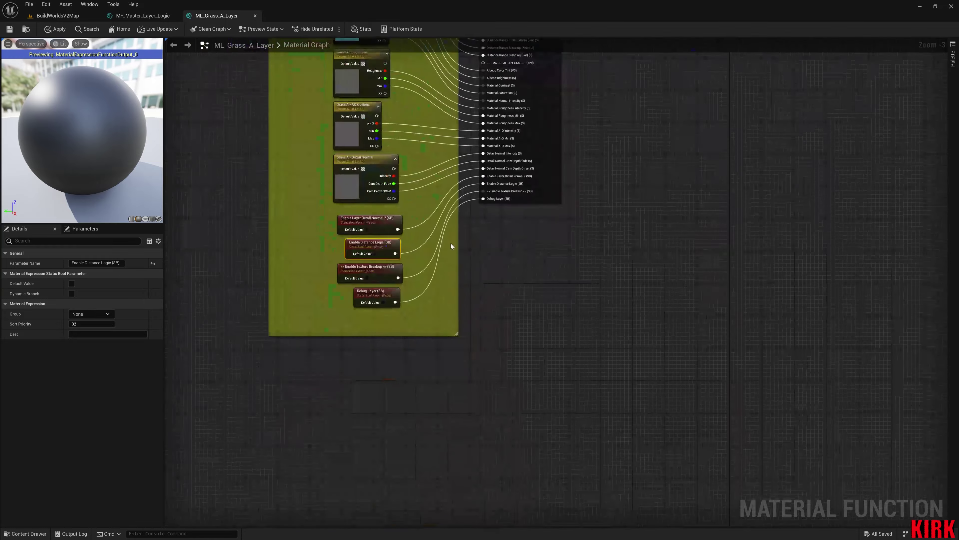
{"action": "type", "text": "Grass A ("}
{"action": "key", "text": "End"}
{"action": "key", "text": "BackSpace"}
{"action": "key", "text": "BackSpace"}
{"action": "key", "text": "BackSpace"}
{"action": "key", "text": "BackSpace"}
{"action": "key", "text": "BackSpace"}
{"action": "key", "text": "Left"}
{"action": "key", "text": "Left"}
{"action": "type", "text": ")"}
{"action": "right_click_drag", "start_coordinate": [310, 334], "coordinate": [285, 297]}
{"action": "left_click_drag", "start_coordinate": [283, 244], "coordinate": [271, 237]}
Rename the Enable Distance Logic parameter as Grass A (Enable Distance Logic) and reposition its node
{"action": "right_click_drag", "start_coordinate": [327, 293], "coordinate": [343, 276]}
{"action": "left_click", "coordinate": [281, 264]}
{"action": "left_click", "coordinate": [121, 263]}
{"action": "key", "text": "Home"}
{"action": "type", "text": "Grass A ("}
{"action": "key", "text": "End"}
{"action": "key", "text": "BackSpace"}
{"action": "key", "text": "BackSpace"}
{"action": "key", "text": "BackSpace"}
{"action": "key", "text": "BackSpace"}
{"action": "key", "text": "BackSpace"}
{"action": "type", "text": ")"}
{"action": "left_click", "coordinate": [216, 263]}
{"action": "left_click_drag", "start_coordinate": [324, 263], "coordinate": [319, 257]}
{"action": "left_click", "coordinate": [344, 297]}
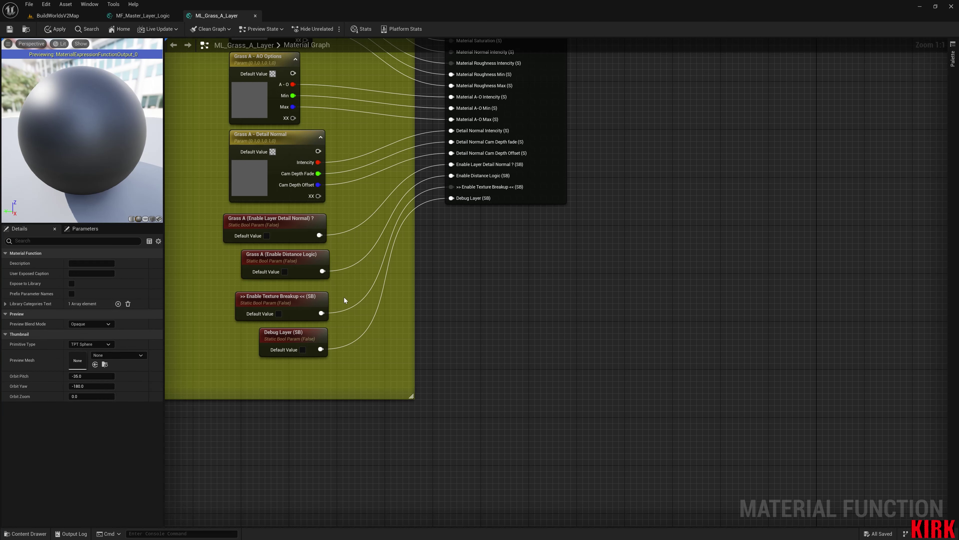
Rename the texture breakup switch as Grass A >> Enable Texture Breakup << and align its node with the others
{"action": "left_click", "coordinate": [319, 299]}
{"action": "left_click", "coordinate": [120, 263]}
{"action": "key", "text": "Home"}
{"action": "type", "text": "Grass A"}
{"action": "key", "text": "End"}
{"action": "key", "text": "shift+Left"}
{"action": "key", "text": "shift+Left"}
{"action": "key", "text": "shift+Left"}
{"action": "key", "text": "shift+Left"}
{"action": "key", "text": "shift+Left"}
{"action": "key", "text": "shift+Left"}
{"action": "key", "text": "shift+Left"}
{"action": "key", "text": "shift+Left"}
{"action": "key", "text": "shift+Left"}
{"action": "key", "text": "shift+Left"}
{"action": "key", "text": "shift+Left"}
{"action": "key", "text": "End"}
{"action": "key", "text": "BackSpace"}
{"action": "key", "text": "BackSpace"}
{"action": "key", "text": "BackSpace"}
{"action": "key", "text": "BackSpace"}
{"action": "key", "text": "BackSpace"}
{"action": "left_click", "coordinate": [216, 330]}
{"action": "left_click_drag", "start_coordinate": [260, 301], "coordinate": [255, 296]}
Rename the Debug Layer parameter as Grass A >> Debug Layer << and move it into line below the breakup switch
{"action": "left_click", "coordinate": [289, 333]}
{"action": "left_click", "coordinate": [107, 263]}
{"action": "key", "text": "Home"}
{"action": "type", "text": "Grass A >>"}
{"action": "key", "text": "End"}
{"action": "key", "text": "BackSpace"}
{"action": "key", "text": "BackSpace"}
{"action": "key", "text": "BackSpace"}
{"action": "key", "text": "BackSpace"}
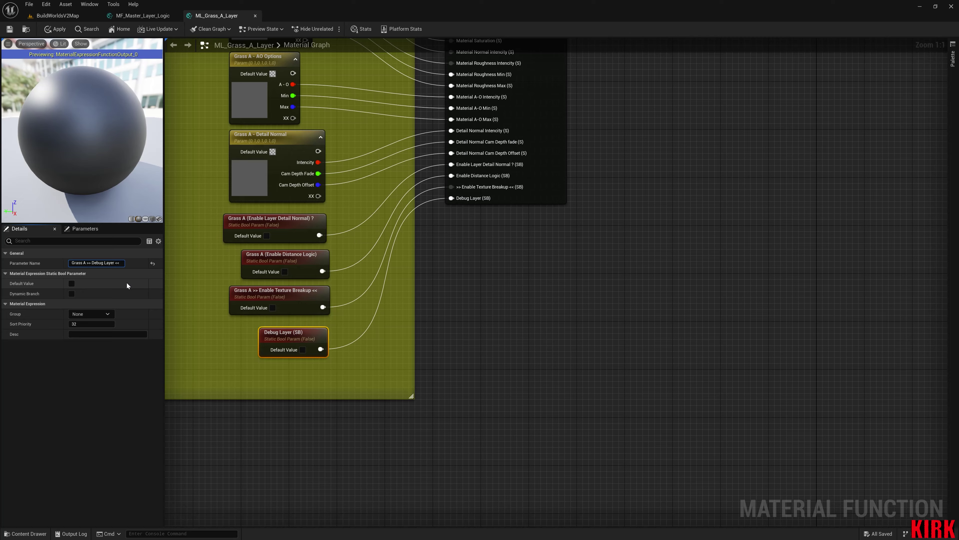
{"action": "type", "text": "<<"}
{"action": "left_click_drag", "start_coordinate": [287, 337], "coordinate": [281, 331]}
Rename the distance logic switch as Grass A >> Enable Distance Logic << and realign its node
{"action": "left_click", "coordinate": [281, 261]}
{"action": "left_click", "coordinate": [120, 263]}
{"action": "key", "text": "End"}
{"action": "key", "text": "BackSpace"}
{"action": "type", "text": "<<>>"}
{"action": "left_click_drag", "start_coordinate": [281, 261], "coordinate": [275, 261]}
Rename the detail normal switch as Grass A >> Enable Detail Normal << and align it with the nodes below
{"action": "left_click", "coordinate": [261, 225]}
{"action": "left_click", "coordinate": [116, 263]}
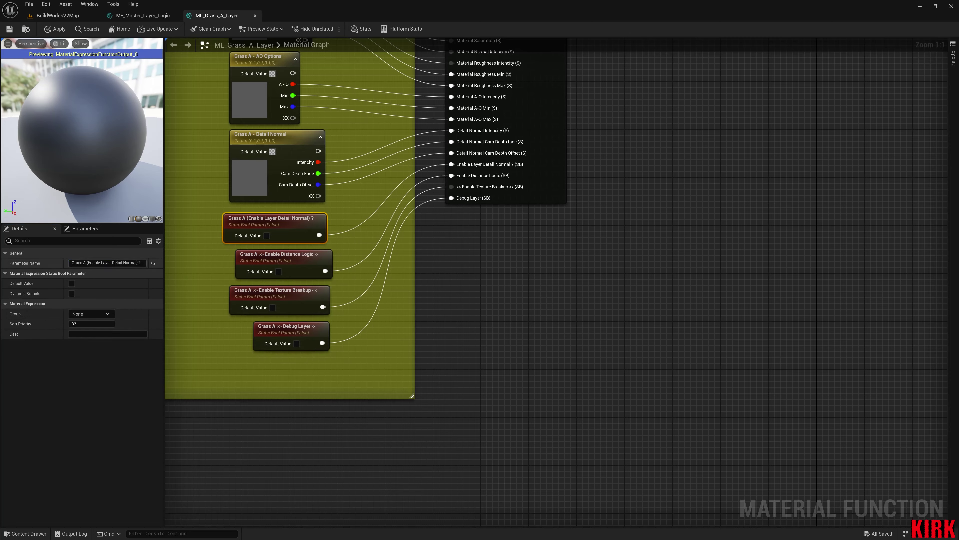
{"action": "key", "text": "End"}
{"action": "key", "text": "BackSpace"}
{"action": "key", "text": "BackSpace"}
{"action": "key", "text": "BackSpace"}
{"action": "type", "text": "<<"}
{"action": "key", "text": "Home"}
{"action": "key", "text": "Right"}
{"action": "key", "text": "Right"}
{"action": "key", "text": "Right"}
{"action": "key", "text": "Right"}
{"action": "key", "text": "Right"}
{"action": "key", "text": "Right"}
{"action": "key", "text": "Right"}
{"action": "key", "text": "Right"}
{"action": "key", "text": "Delete"}
{"action": "type", "text": ">>"}
{"action": "left_click", "coordinate": [210, 262]}
{"action": "left_click_drag", "start_coordinate": [261, 225], "coordinate": [273, 225]}
Select the Material UVs and Material Options parameters and assign them to the Grass A Options group
{"action": "right_click_drag", "start_coordinate": [362, 242], "coordinate": [344, 447]}
{"action": "scroll", "coordinate": [344, 446], "scroll_direction": "down", "scroll_amount": 4}
{"action": "left_click_drag", "start_coordinate": [400, 340], "coordinate": [482, 210]}
{"action": "right_click_drag", "start_coordinate": [415, 205], "coordinate": [425, 434]}
{"action": "scroll", "coordinate": [300, 381], "scroll_direction": "up", "scroll_amount": 4}
{"action": "right_click_drag", "start_coordinate": [347, 263], "coordinate": [337, 83]}
{"action": "right_click_drag", "start_coordinate": [443, 428], "coordinate": [454, 47]}
{"action": "right_click_drag", "start_coordinate": [432, 214], "coordinate": [433, 167]}
{"action": "right_click_drag", "start_coordinate": [455, 300], "coordinate": [406, 523]}
{"action": "scroll", "coordinate": [422, 313], "scroll_direction": "down", "scroll_amount": 1}
{"action": "left_click_drag", "start_coordinate": [442, 146], "coordinate": [391, 353]}
{"action": "right_click_drag", "start_coordinate": [391, 354], "coordinate": [397, 329]}
{"action": "left_click_drag", "start_coordinate": [363, 132], "coordinate": [290, 341]}
{"action": "left_click", "coordinate": [302, 395]}
{"action": "right_click_drag", "start_coordinate": [421, 461], "coordinate": [394, 57]}
{"action": "left_click", "coordinate": [326, 322]}
{"action": "left_click", "coordinate": [94, 314]}
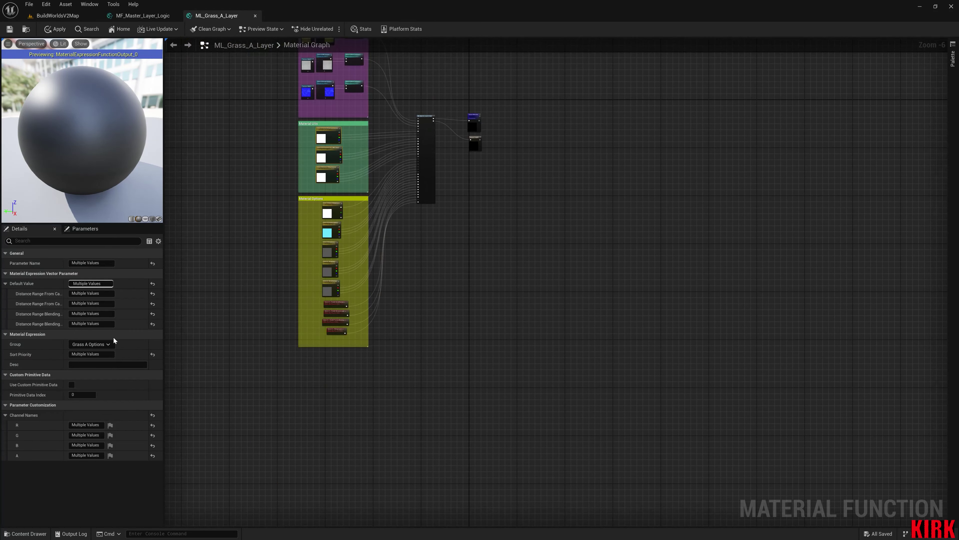
Set ascending sort priorities on the Grass A UV and option parameters, with 6 for UV Controls and 11 for AO Options
{"action": "scroll", "coordinate": [330, 394], "scroll_direction": "up", "scroll_amount": 5}
{"action": "type", "text": "2"}
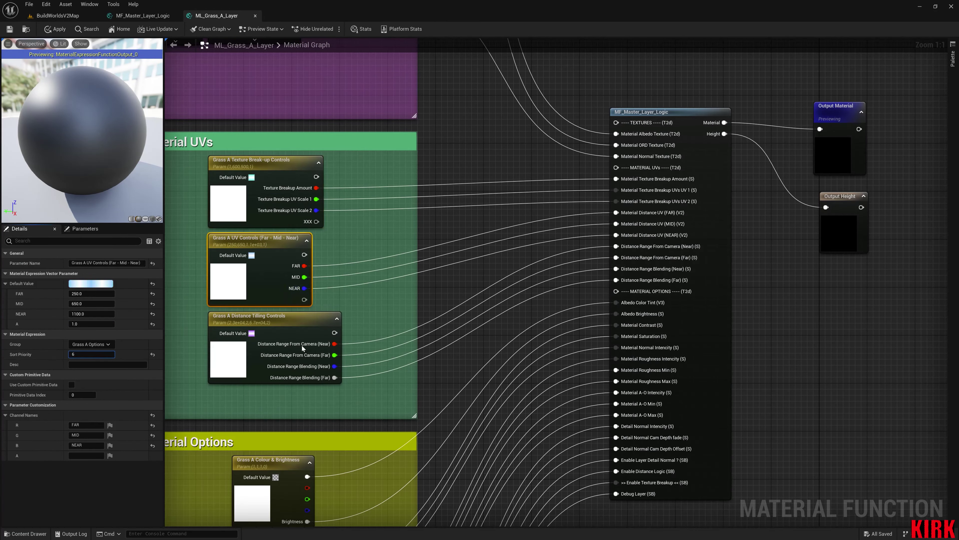
{"action": "left_click", "coordinate": [380, 239]}
{"action": "right_click_drag", "start_coordinate": [415, 340], "coordinate": [396, 199]}
{"action": "left_click", "coordinate": [349, 231]}
{"action": "left_click", "coordinate": [362, 311]}
{"action": "left_click", "coordinate": [352, 389]}
{"action": "right_click_drag", "start_coordinate": [416, 378], "coordinate": [409, 236]}
{"action": "left_click", "coordinate": [336, 324]}
{"action": "left_click", "coordinate": [92, 354]}
{"action": "type", "text": "11"}
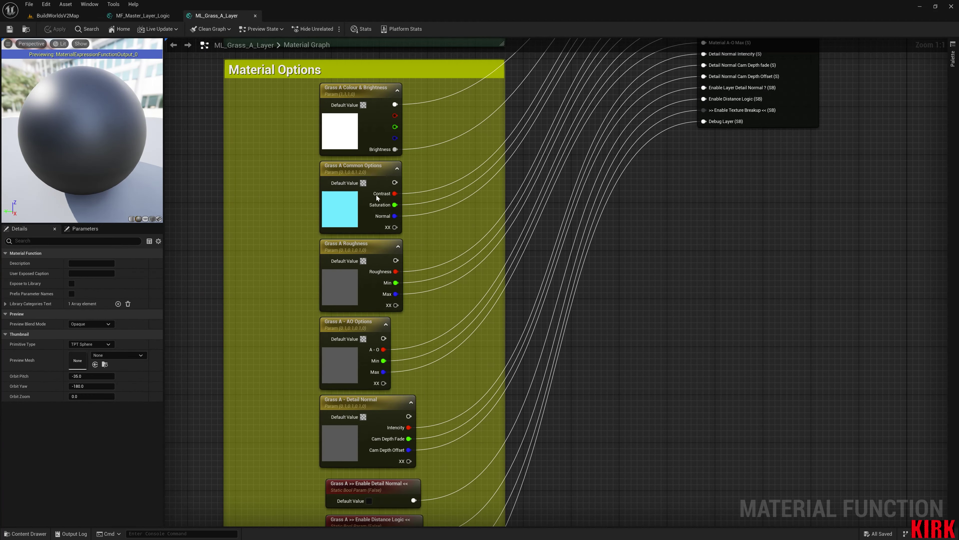
Place the Output Material and Output Height nodes beside MF_Master_Layer_Logic and collapse their previews
{"action": "scroll", "coordinate": [424, 198], "scroll_direction": "down", "scroll_amount": 6}
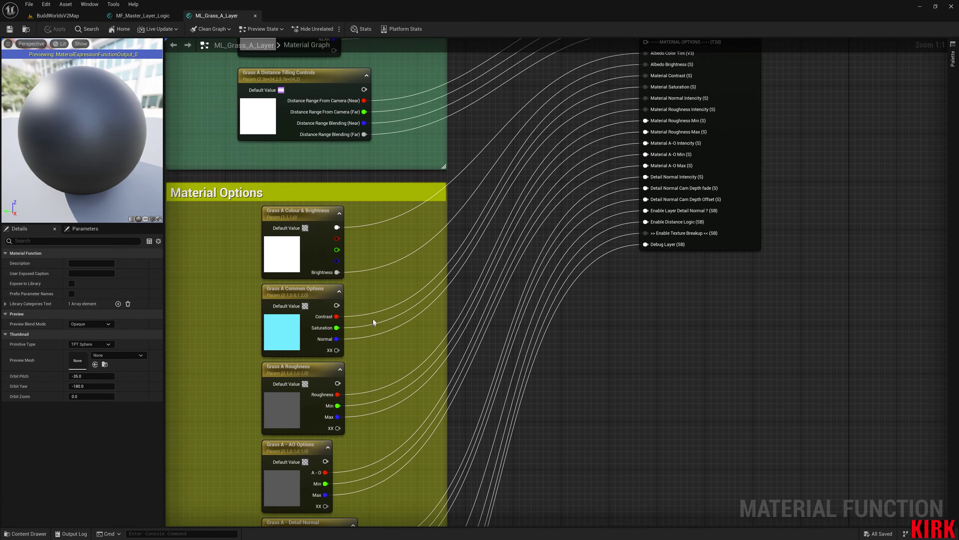
{"action": "scroll", "coordinate": [407, 303], "scroll_direction": "up", "scroll_amount": 3}
{"action": "right_click_drag", "start_coordinate": [562, 288], "coordinate": [427, 311]}
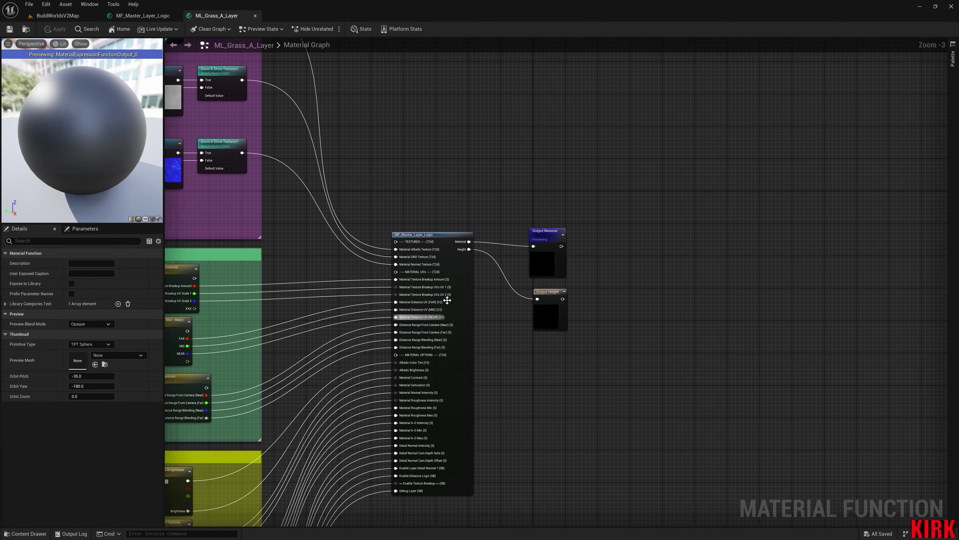
{"action": "left_click_drag", "start_coordinate": [549, 282], "coordinate": [513, 280]}
{"action": "left_click", "coordinate": [539, 288]}
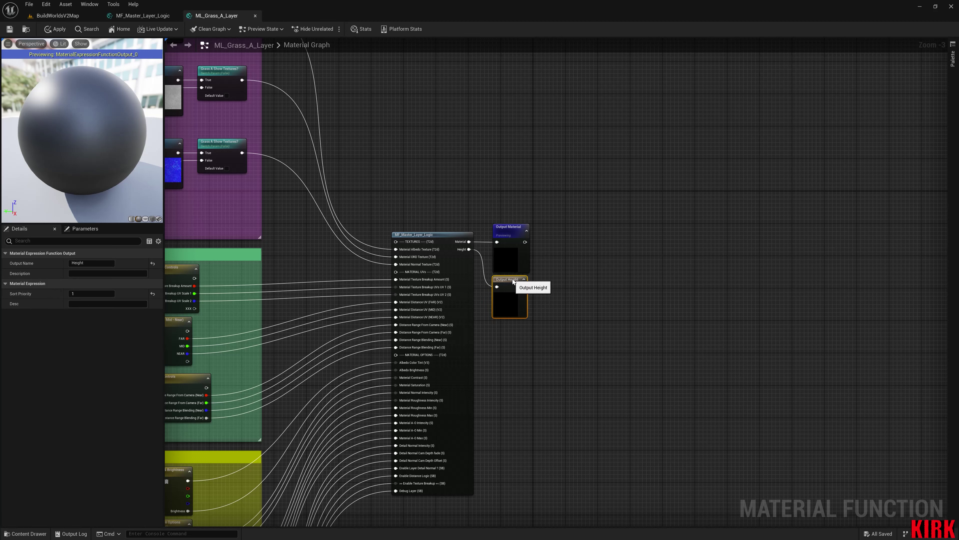
{"action": "left_click", "coordinate": [524, 279]}
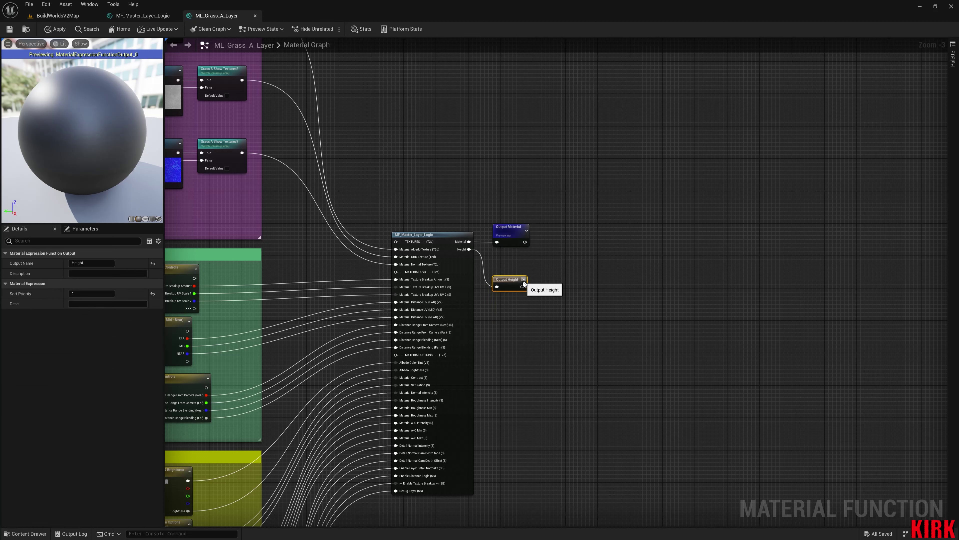
{"action": "left_click_drag", "start_coordinate": [518, 285], "coordinate": [518, 258]}
{"action": "left_click", "coordinate": [689, 328]}
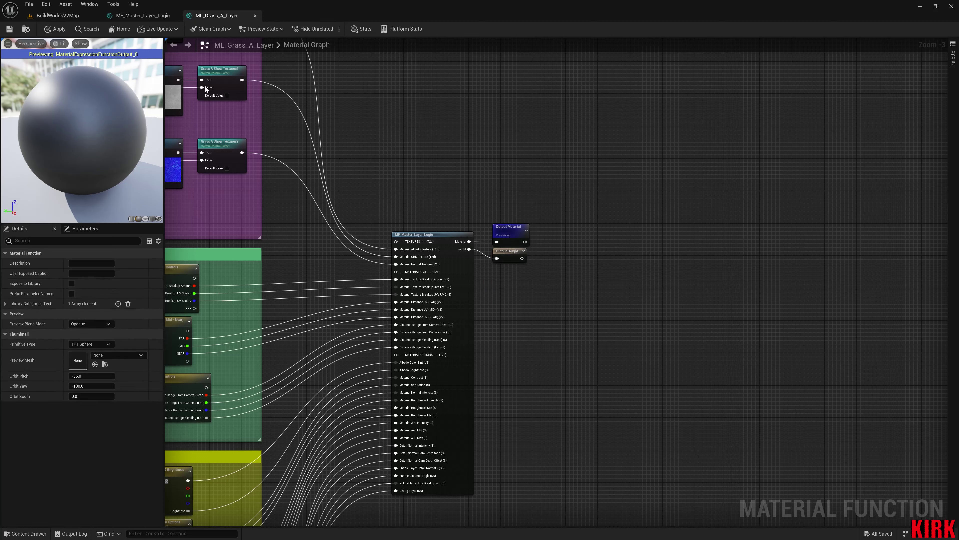
Look over the level map and the Grass A layer graph, ending on the MF_Master_Layer_Logic graph
{"action": "left_click", "coordinate": [58, 16]}
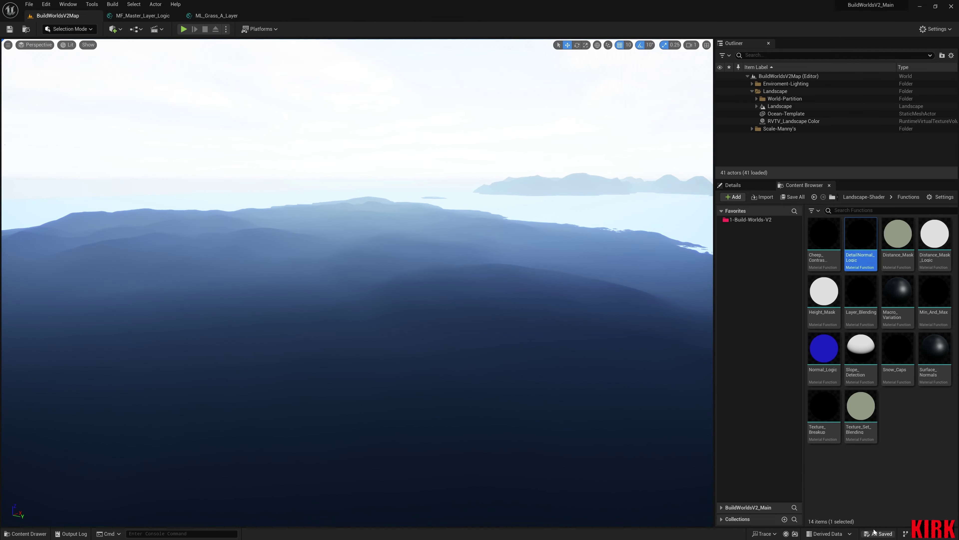
{"action": "left_click", "coordinate": [118, 16]}
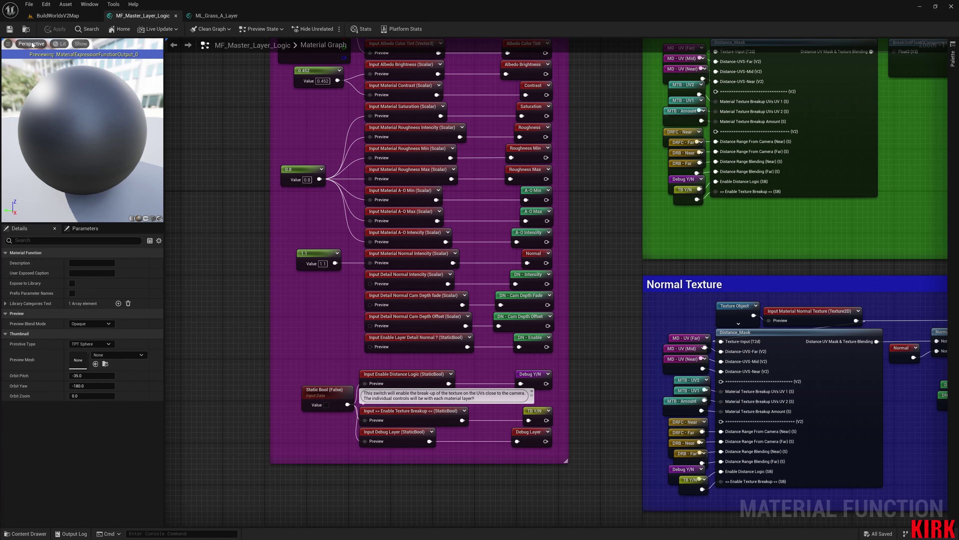
{"action": "left_click", "coordinate": [217, 15]}
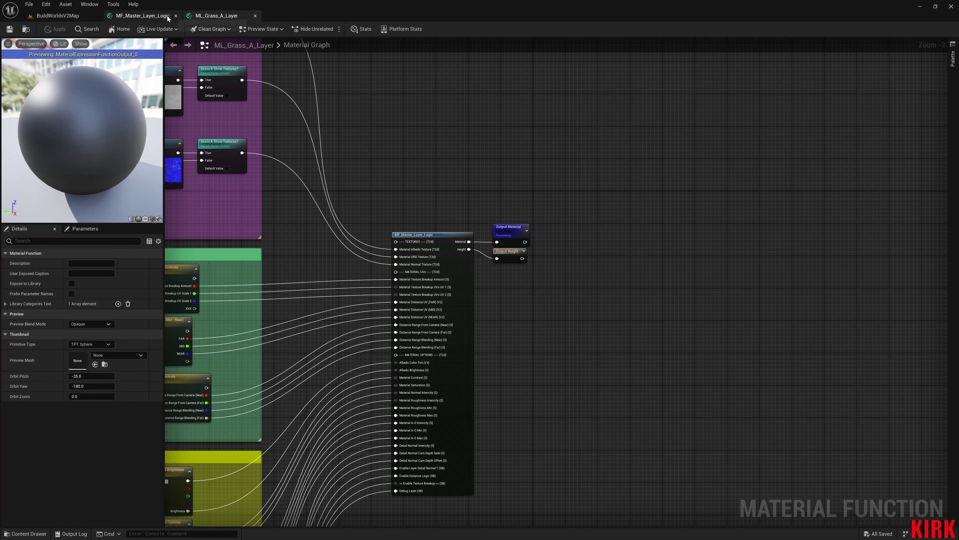
{"action": "left_click", "coordinate": [155, 18]}
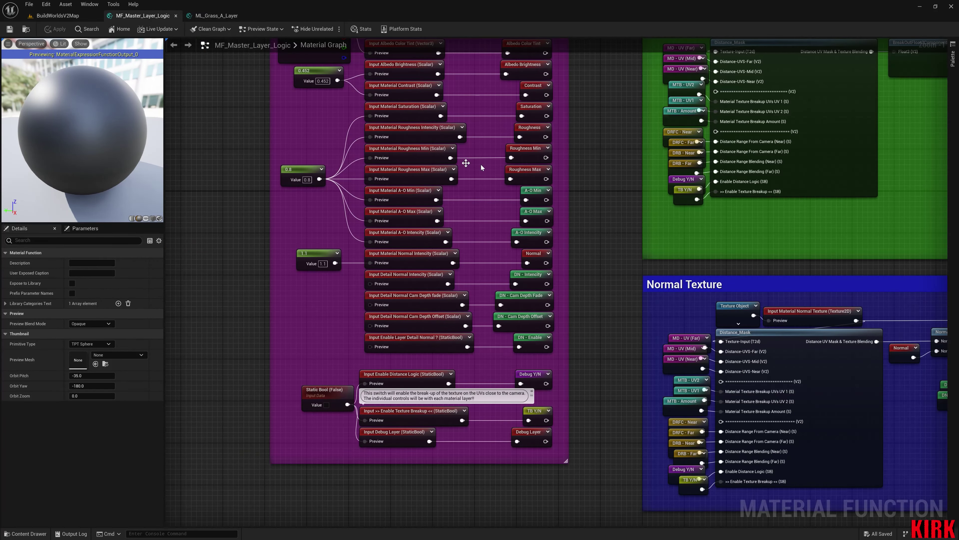
Add a Base Color named reroute usage to the Output group beside the SetMaterialAttributes node
{"action": "right_click_drag", "start_coordinate": [576, 169], "coordinate": [278, 326]}
{"action": "right_click_drag", "start_coordinate": [799, 261], "coordinate": [438, 239]}
{"action": "right_click_drag", "start_coordinate": [857, 204], "coordinate": [625, 251]}
{"action": "right_click_drag", "start_coordinate": [897, 193], "coordinate": [660, 309]}
{"action": "right_click", "coordinate": [562, 237]}
{"action": "left_click", "coordinate": [582, 292]}
Rename the reroute declarations at the ends of the texture branches to AO - Output, Roughness Output, Height Output and Normal Output
{"action": "right_click_drag", "start_coordinate": [581, 294], "coordinate": [829, 167]}
{"action": "left_click", "coordinate": [368, 132]}
{"action": "left_click", "coordinate": [101, 294]}
{"action": "type", "text": "0"}
{"action": "left_click", "coordinate": [375, 247]}
{"action": "type", "text": "0"}
{"action": "left_click", "coordinate": [307, 368]}
{"action": "left_click", "coordinate": [94, 284]}
{"action": "type", "text": "0"}
{"action": "right_click_drag", "start_coordinate": [366, 468], "coordinate": [336, 298]}
{"action": "left_click", "coordinate": [333, 334]}
{"action": "left_click", "coordinate": [91, 293]}
{"action": "type", "text": "0"}
{"action": "scroll", "coordinate": [508, 302], "scroll_direction": "down", "scroll_amount": 3}
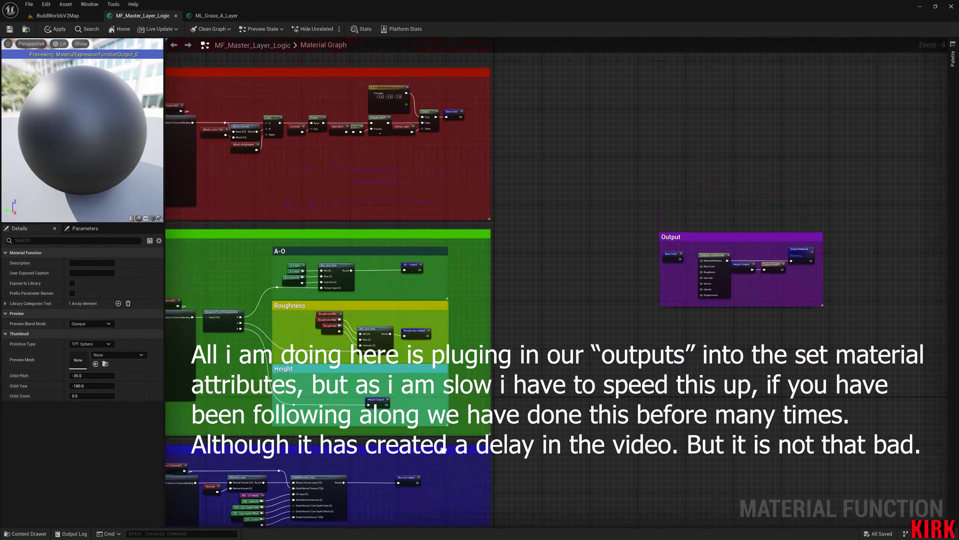
Add named reroute usages for AO - Output, Roughness Output and Normal Output to the Output group
{"action": "scroll", "coordinate": [623, 207], "scroll_direction": "up", "scroll_amount": 4}
{"action": "right_click", "coordinate": [553, 258]}
{"action": "left_click", "coordinate": [585, 312]}
{"action": "right_click", "coordinate": [563, 285]}
{"action": "scroll", "coordinate": [589, 378], "scroll_direction": "down", "scroll_amount": 3}
{"action": "left_click", "coordinate": [589, 391]}
{"action": "right_click_drag", "start_coordinate": [513, 347], "coordinate": [641, 240]}
{"action": "right_click", "coordinate": [605, 240]}
{"action": "left_click", "coordinate": [621, 380]}
{"action": "right_click", "coordinate": [628, 304]}
{"action": "left_click", "coordinate": [649, 440]}
{"action": "right_click_drag", "start_coordinate": [662, 302], "coordinate": [554, 428]}
Stack the added reroute nodes in a column below Base Color and delete the surplus one
{"action": "left_click_drag", "start_coordinate": [563, 287], "coordinate": [522, 287]}
{"action": "left_click_drag", "start_coordinate": [591, 247], "coordinate": [572, 240]}
{"action": "left_click_drag", "start_coordinate": [588, 277], "coordinate": [569, 266]}
{"action": "left_click_drag", "start_coordinate": [606, 308], "coordinate": [564, 283]}
{"action": "left_click_drag", "start_coordinate": [517, 371], "coordinate": [573, 309]}
{"action": "left_click_drag", "start_coordinate": [539, 434], "coordinate": [567, 308]}
{"action": "left_click", "coordinate": [571, 307]}
{"action": "key", "text": "Delete"}
In SetMaterialAttributes, set index 1 to AmbientOcclusion, index 2 to Roughness and index 4 to Specular, and delete the Displacement attribute
{"action": "left_click", "coordinate": [670, 252]}
{"action": "left_click", "coordinate": [95, 284]}
{"action": "left_click", "coordinate": [87, 410]}
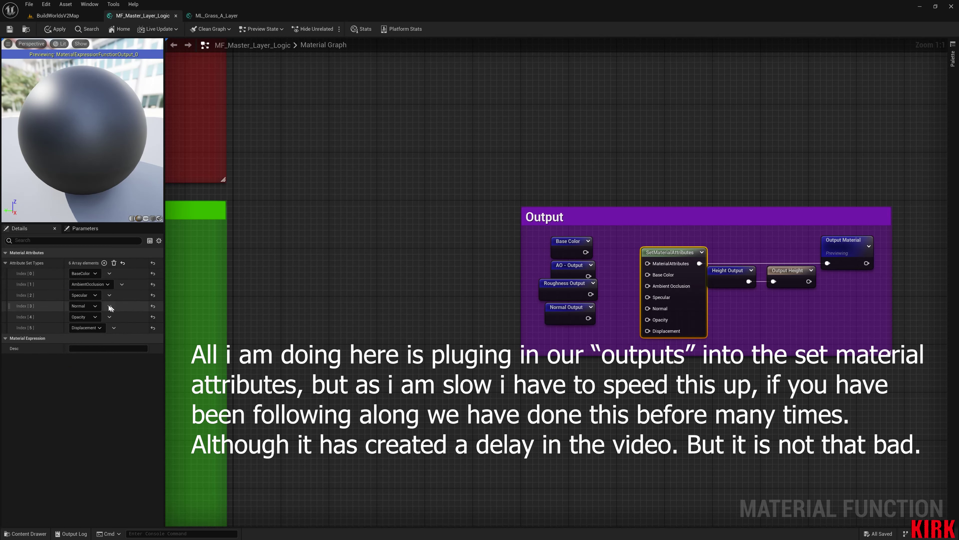
{"action": "left_click", "coordinate": [95, 295]}
{"action": "left_click", "coordinate": [85, 327]}
{"action": "left_click", "coordinate": [95, 317]}
{"action": "left_click", "coordinate": [114, 327]}
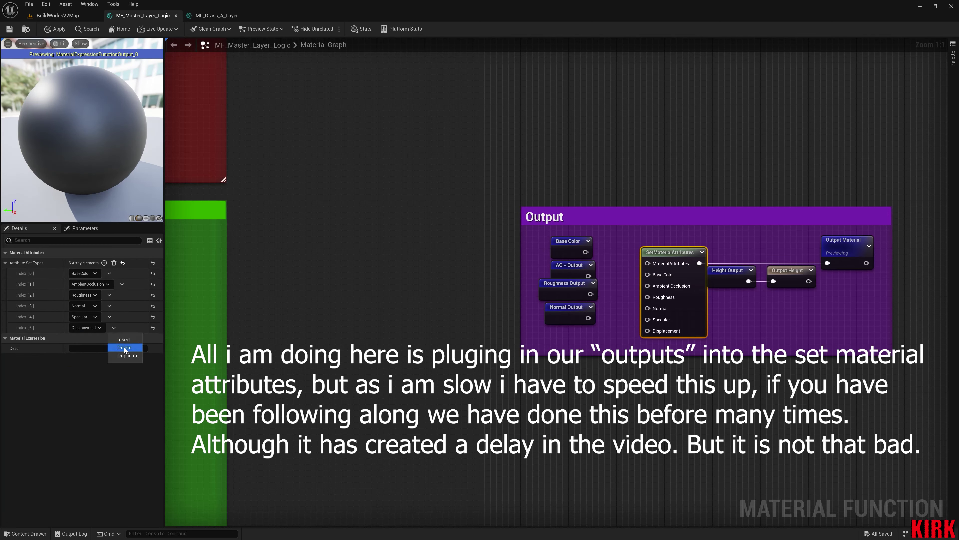
{"action": "left_click", "coordinate": [124, 347]}
Wire Base Color, AO - Output, Roughness Output and Normal Output into their matching SetMaterialAttributes inputs
{"action": "left_click", "coordinate": [619, 288]}
{"action": "right_click_drag", "start_coordinate": [619, 287], "coordinate": [412, 292]}
{"action": "left_click_drag", "start_coordinate": [378, 257], "coordinate": [441, 280]}
{"action": "left_click_drag", "start_coordinate": [382, 281], "coordinate": [440, 291]}
{"action": "left_click_drag", "start_coordinate": [384, 298], "coordinate": [440, 302]}
{"action": "left_click_drag", "start_coordinate": [381, 323], "coordinate": [440, 313]}
Place a constant of 0 in the Output group and connect it to the Specular input of SetMaterialAttributes
{"action": "right_click_drag", "start_coordinate": [415, 340], "coordinate": [465, 252]}
{"action": "key", "text": "1"}
{"action": "left_click", "coordinate": [396, 250]}
{"action": "left_click_drag", "start_coordinate": [453, 274], "coordinate": [491, 238]}
Connect the preview of the Enable Layer Detail Normal ? function input to the False static bool in Material Options
{"action": "scroll", "coordinate": [407, 335], "scroll_direction": "down", "scroll_amount": 2}
{"action": "right_click_drag", "start_coordinate": [477, 351], "coordinate": [825, 188]}
{"action": "right_click_drag", "start_coordinate": [412, 314], "coordinate": [631, 163]}
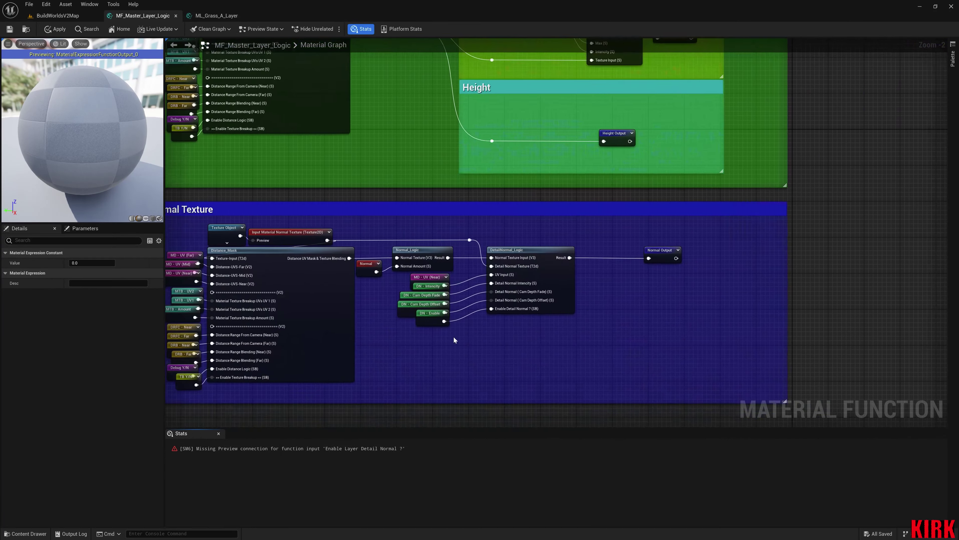
{"action": "scroll", "coordinate": [463, 353], "scroll_direction": "up", "scroll_amount": 1}
{"action": "right_click_drag", "start_coordinate": [340, 356], "coordinate": [866, 274]}
{"action": "right_click_drag", "start_coordinate": [358, 274], "coordinate": [358, 390]}
{"action": "right_click_drag", "start_coordinate": [422, 288], "coordinate": [454, 279]}
{"action": "scroll", "coordinate": [384, 357], "scroll_direction": "down", "scroll_amount": 1}
{"action": "left_click_drag", "start_coordinate": [417, 285], "coordinate": [392, 349]}
Save the finished MF_Master_Layer_Logic material function
{"action": "scroll", "coordinate": [364, 300], "scroll_direction": "down", "scroll_amount": 3}
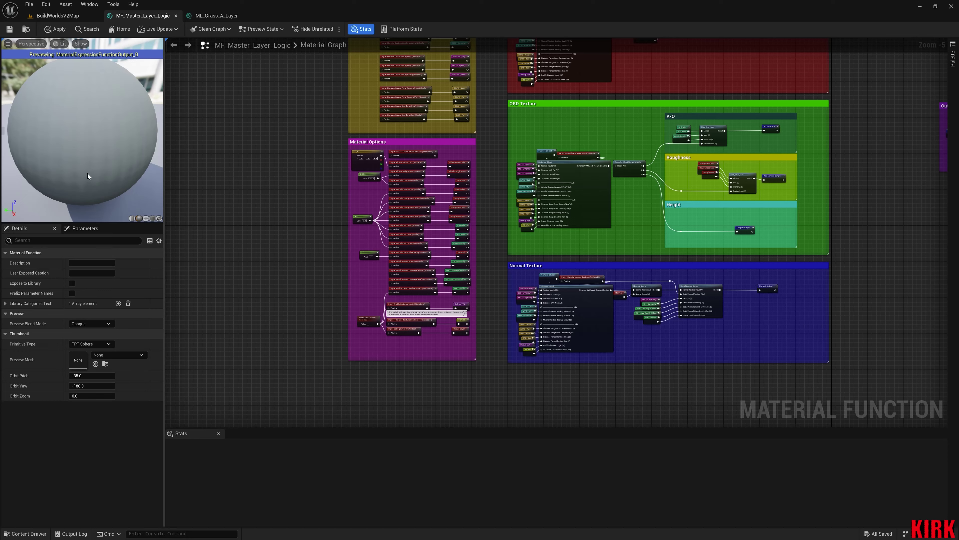
{"action": "scroll", "coordinate": [244, 304], "scroll_direction": "down", "scroll_amount": 2}
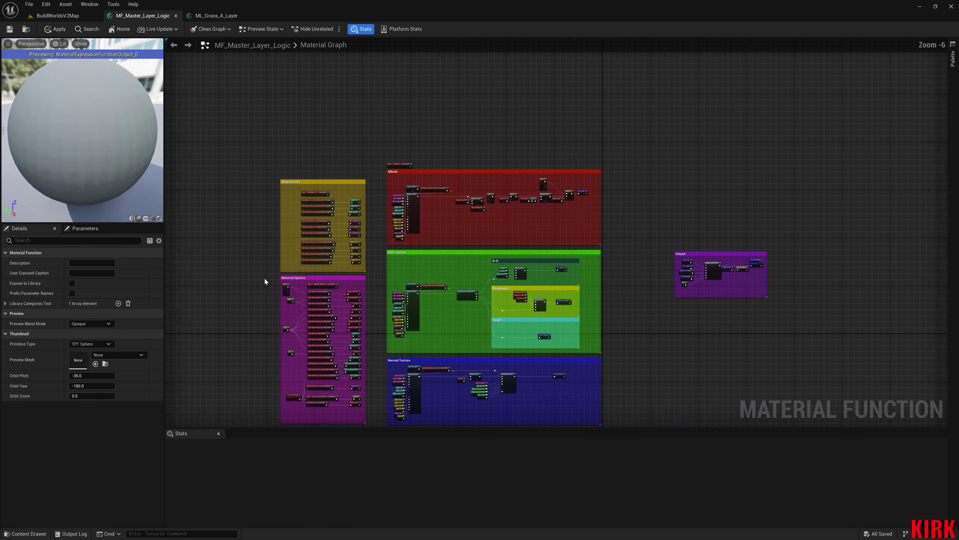
{"action": "right_click_drag", "start_coordinate": [559, 305], "coordinate": [599, 209]}
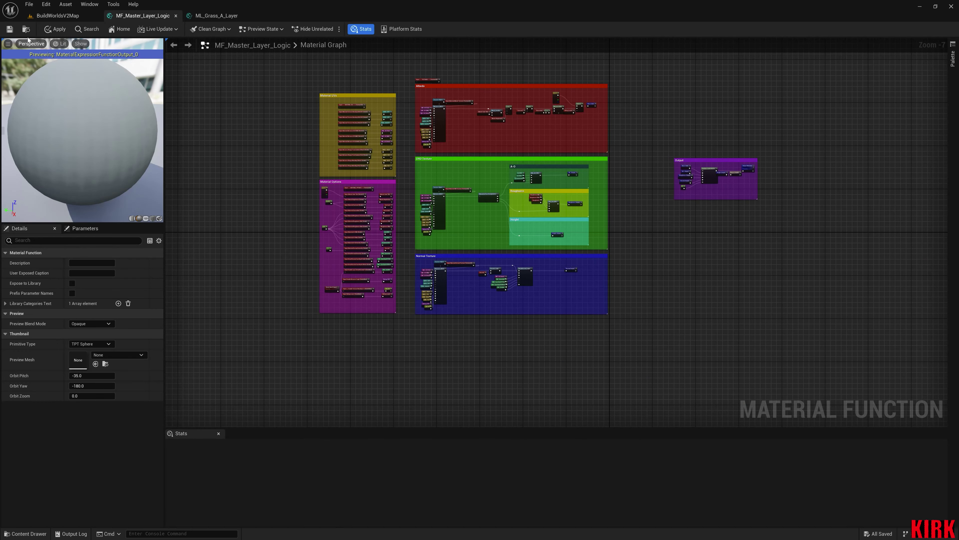
{"action": "left_click", "coordinate": [9, 30]}
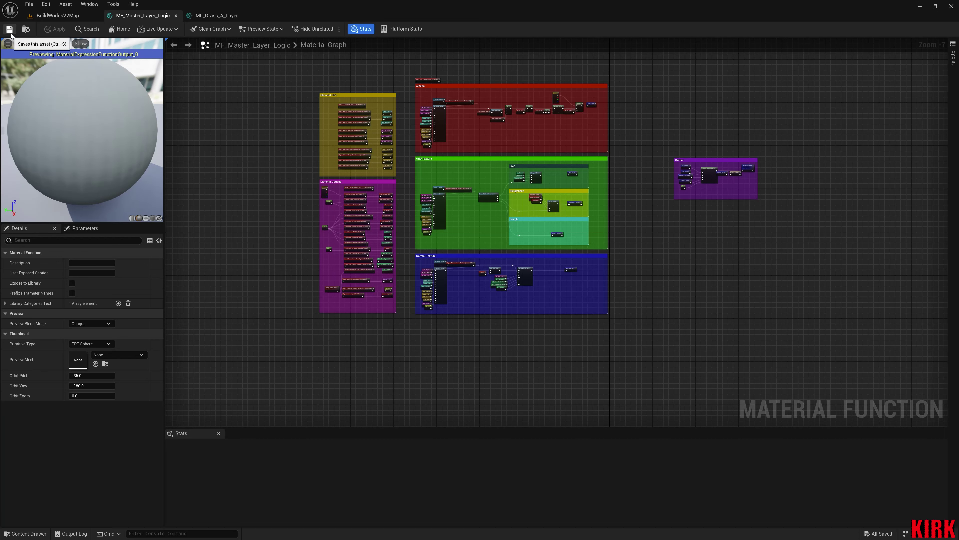
In ML_Grass_A_Layer, set Brightness to 1.0 on Grass A Colour & Brightness and Contrast to 1.0 on Grass A Common Options
{"action": "left_click", "coordinate": [219, 16]}
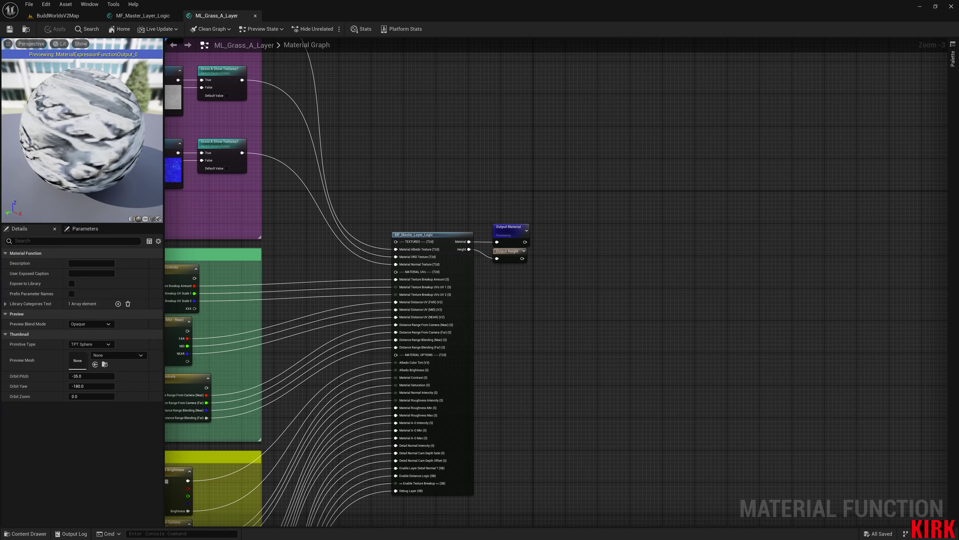
{"action": "right_click_drag", "start_coordinate": [216, 197], "coordinate": [432, 235]}
{"action": "right_click_drag", "start_coordinate": [414, 310], "coordinate": [418, 234]}
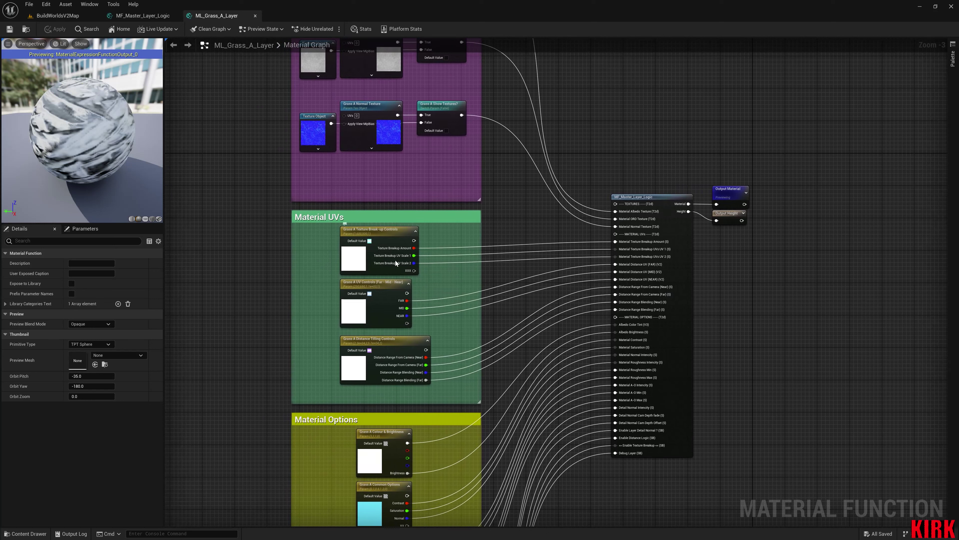
{"action": "left_click", "coordinate": [383, 238]}
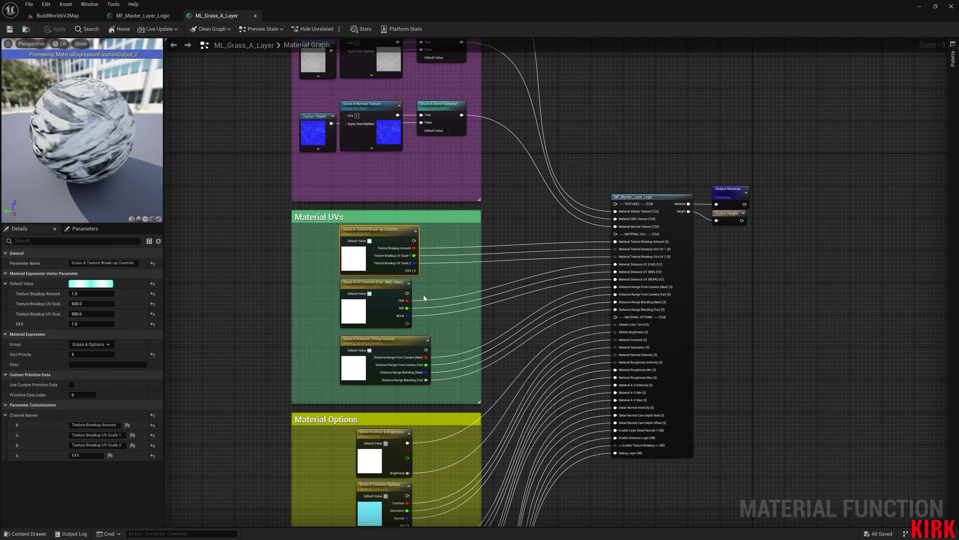
{"action": "right_click_drag", "start_coordinate": [427, 304], "coordinate": [427, 289]}
{"action": "left_click", "coordinate": [374, 269]}
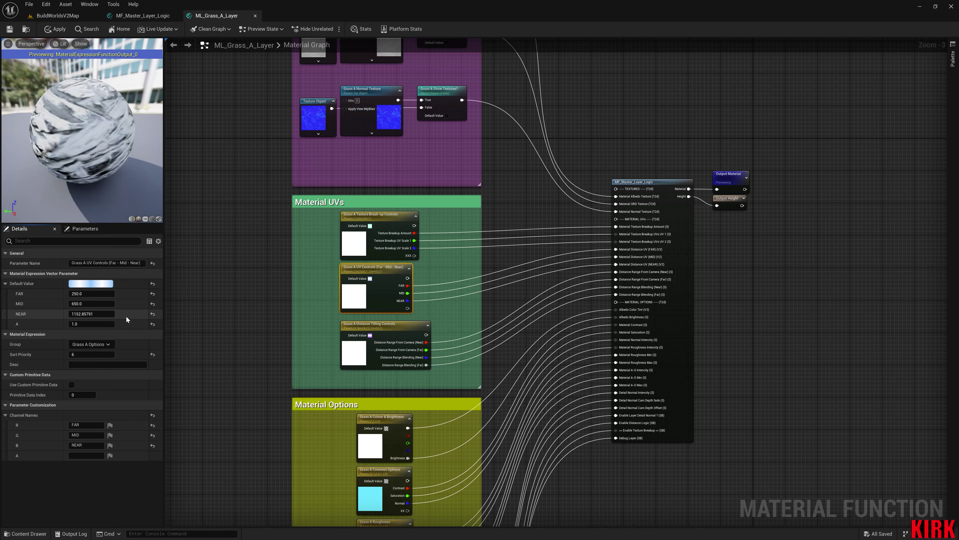
{"action": "right_click_drag", "start_coordinate": [372, 365], "coordinate": [375, 286]}
{"action": "left_click", "coordinate": [359, 329]}
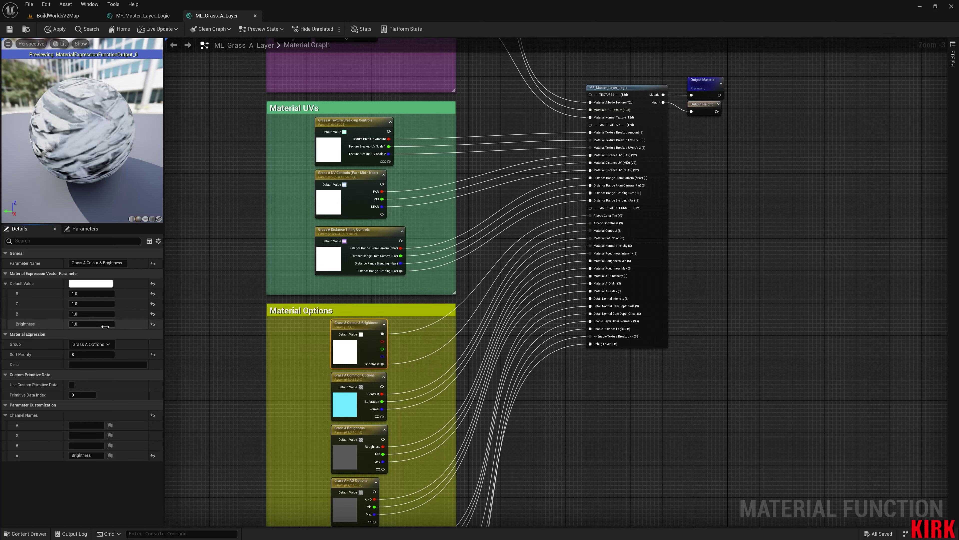
{"action": "left_click", "coordinate": [368, 397]}
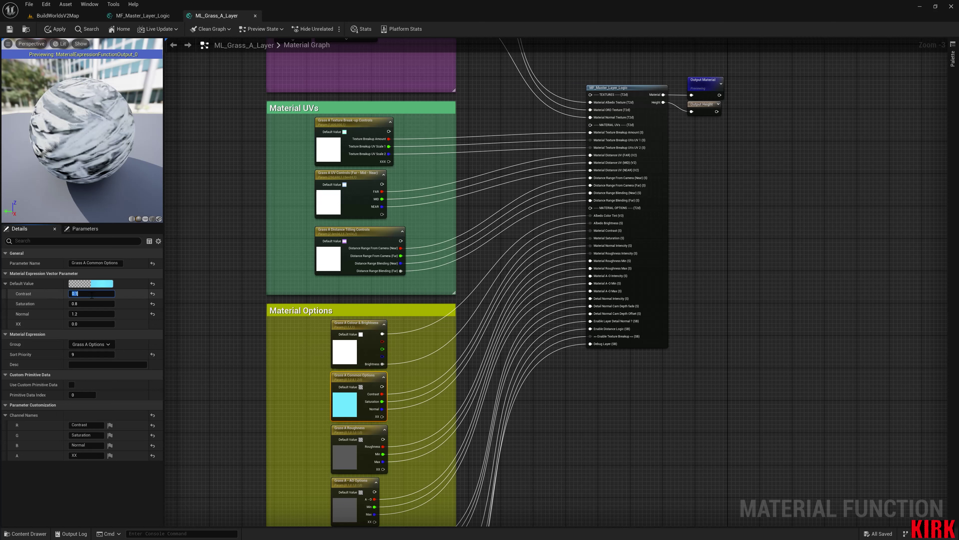
{"action": "key", "text": "Return"}
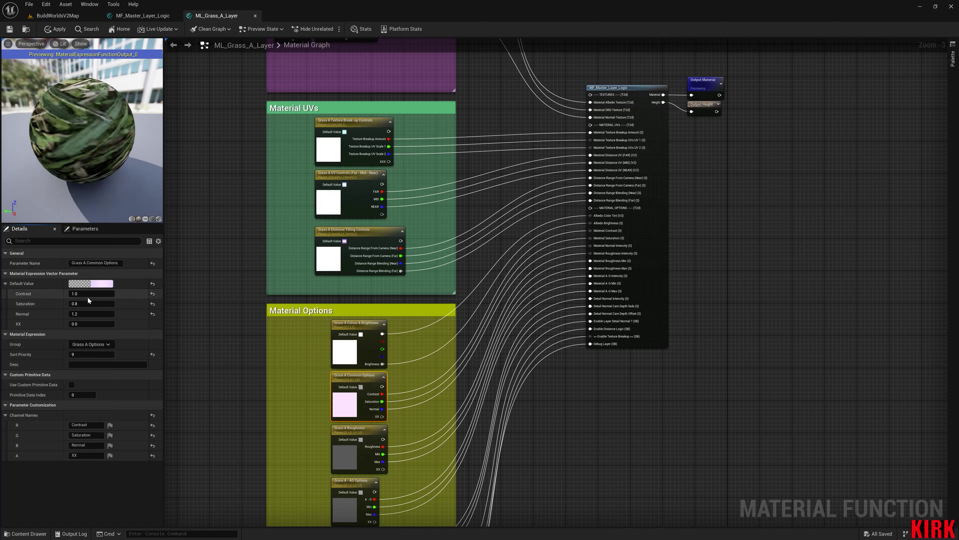
Save the ML_Grass_A_Layer material function
{"action": "right_click_drag", "start_coordinate": [249, 376], "coordinate": [246, 283]}
{"action": "right_click_drag", "start_coordinate": [304, 327], "coordinate": [284, 273]}
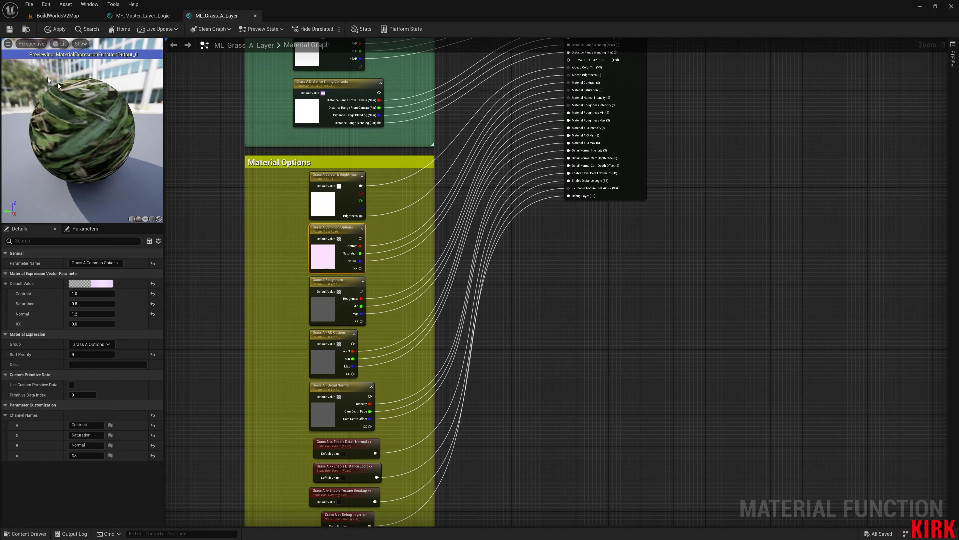
{"action": "left_click", "coordinate": [6, 31]}
Check the landscape paint target layers in BuildWorldsV2Map and return to Selection mode
{"action": "left_click", "coordinate": [78, 17]}
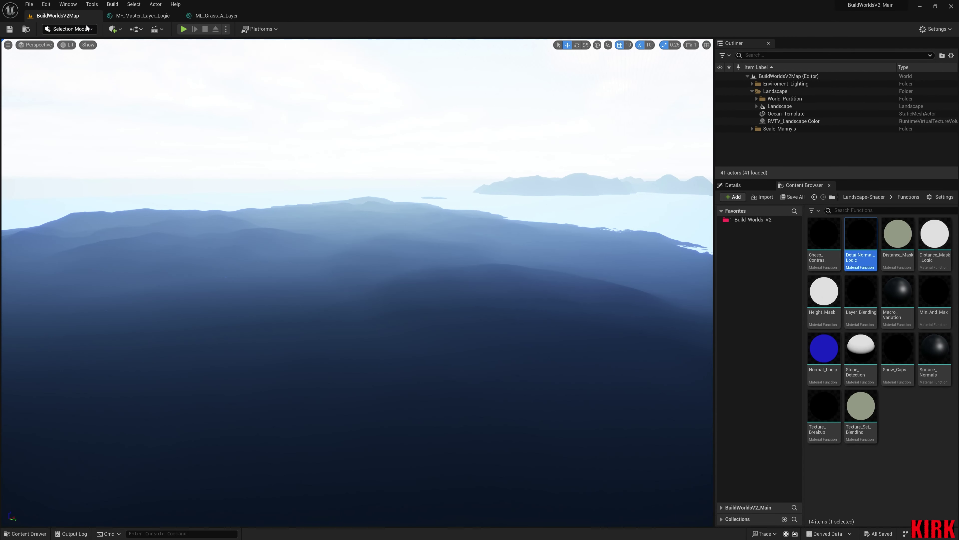
{"action": "left_click", "coordinate": [91, 30]}
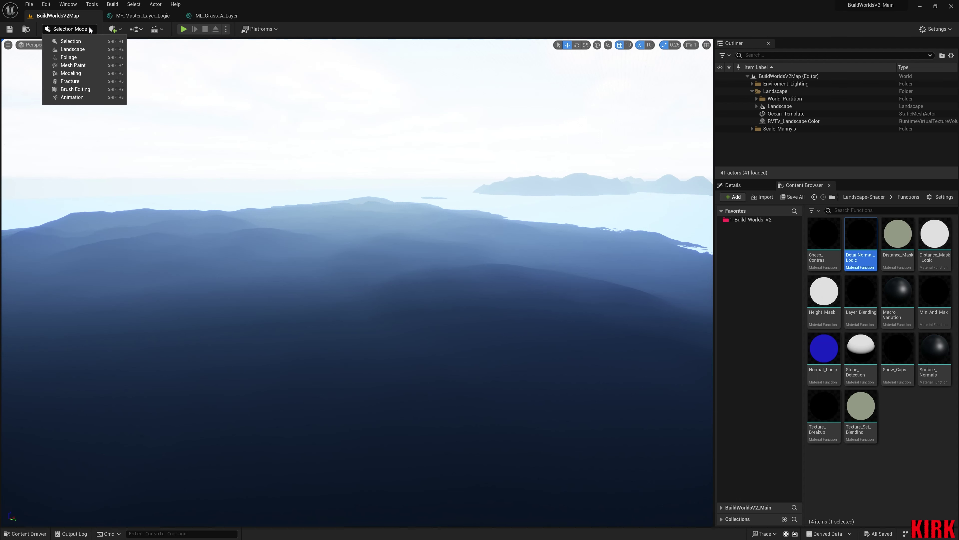
{"action": "left_click", "coordinate": [82, 48]}
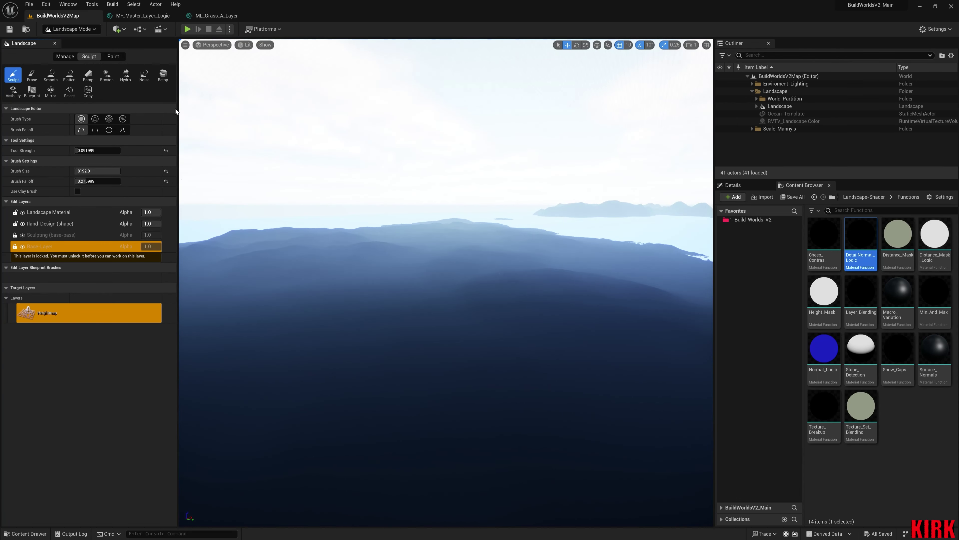
{"action": "left_click", "coordinate": [113, 56]}
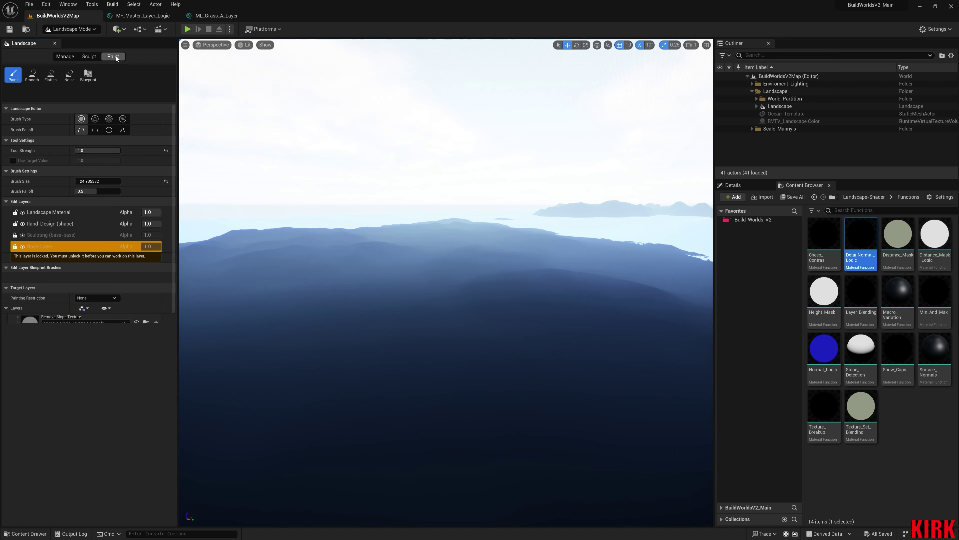
{"action": "scroll", "coordinate": [76, 302], "scroll_direction": "down", "scroll_amount": 1}
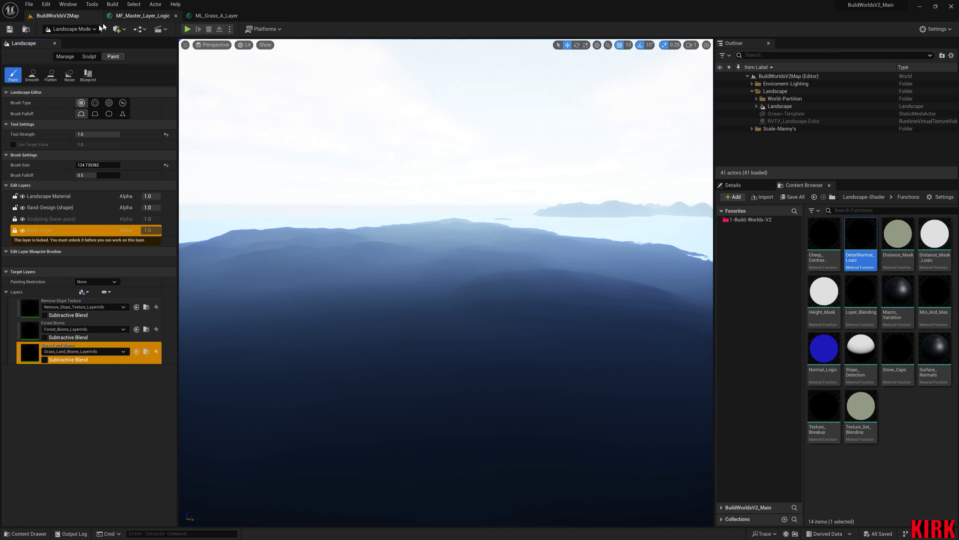
{"action": "left_click", "coordinate": [93, 30]}
{"action": "left_click", "coordinate": [90, 42]}
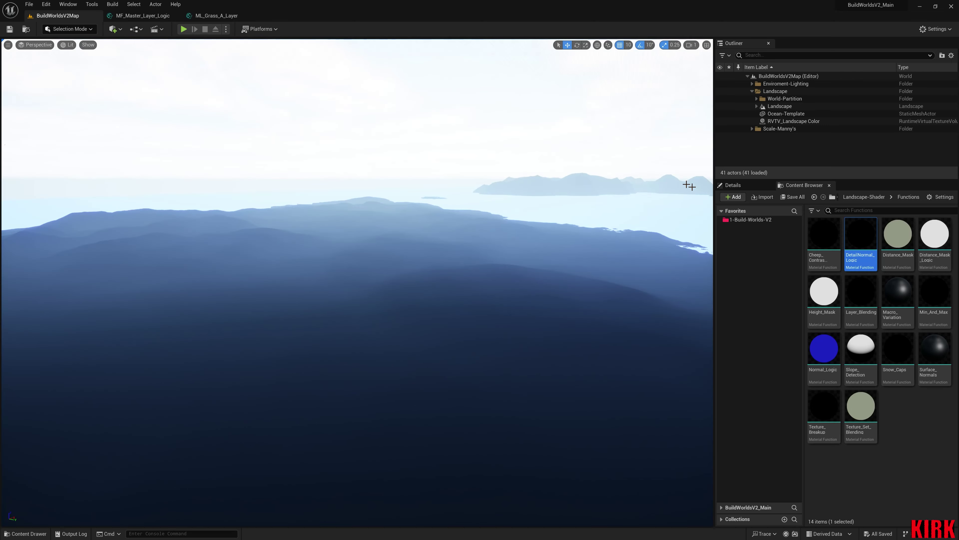
Open MM_Landscape_Material from the Landscape-Shader folder at its Material Layers and biome groups
{"action": "left_click", "coordinate": [871, 196]}
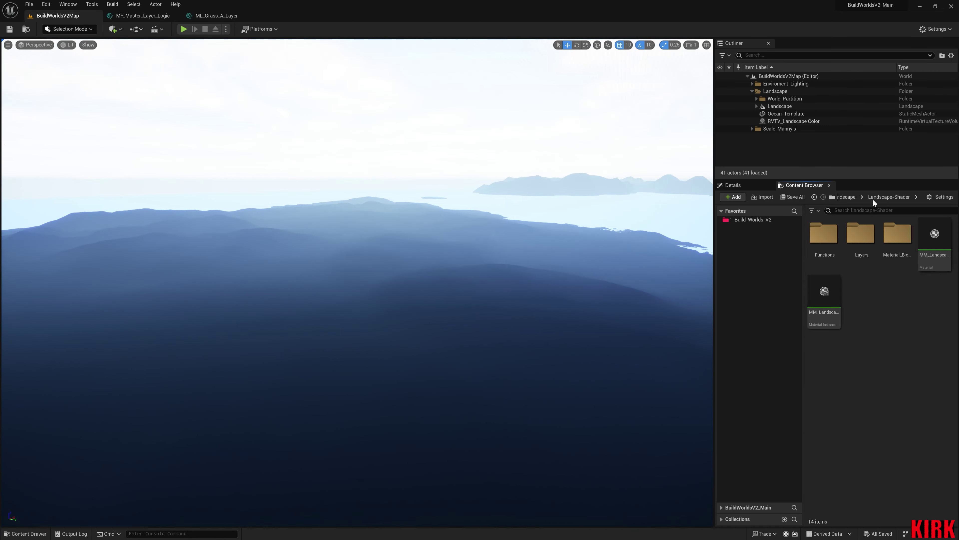
{"action": "double_click", "coordinate": [930, 244]}
{"action": "right_click_drag", "start_coordinate": [328, 286], "coordinate": [769, 305]}
{"action": "scroll", "coordinate": [453, 305], "scroll_direction": "down", "scroll_amount": 4}
{"action": "right_click_drag", "start_coordinate": [303, 300], "coordinate": [562, 305]}
{"action": "right_click_drag", "start_coordinate": [377, 275], "coordinate": [616, 245]}
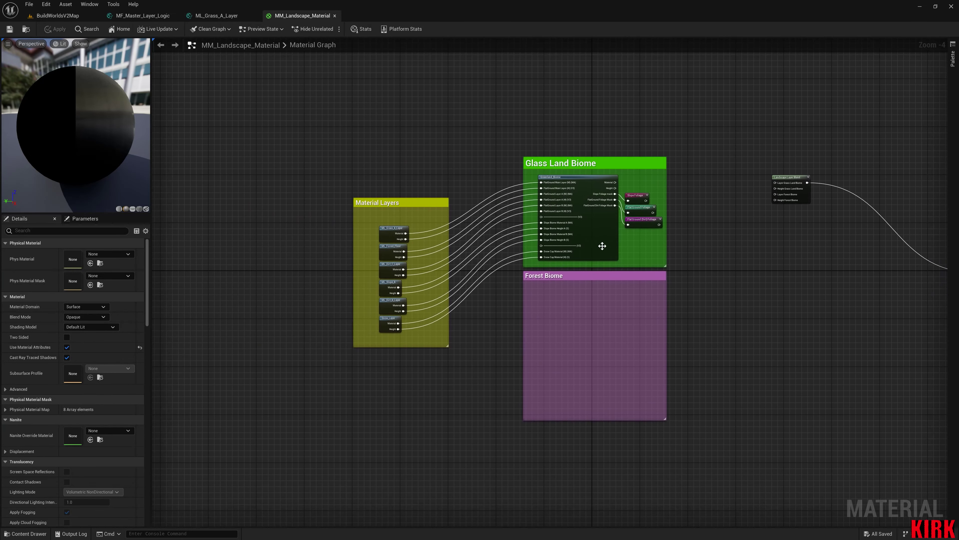
Connect ML_Grass_A_Layer's Material and Height outputs to the Grass Land Biome inputs of Landscape Layer Blend and save the material
{"action": "scroll", "coordinate": [372, 239], "scroll_direction": "up", "scroll_amount": 3}
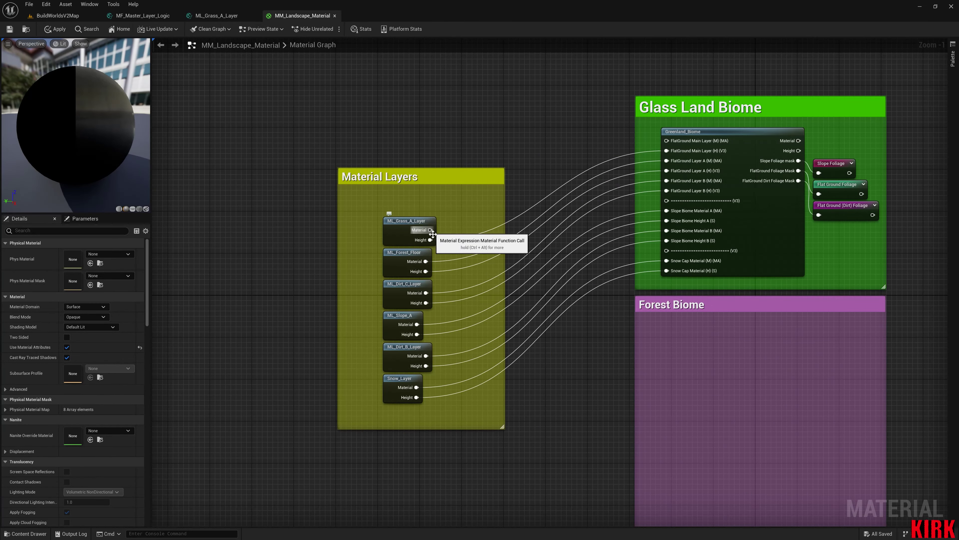
{"action": "left_click_drag", "start_coordinate": [408, 221], "coordinate": [653, 151]}
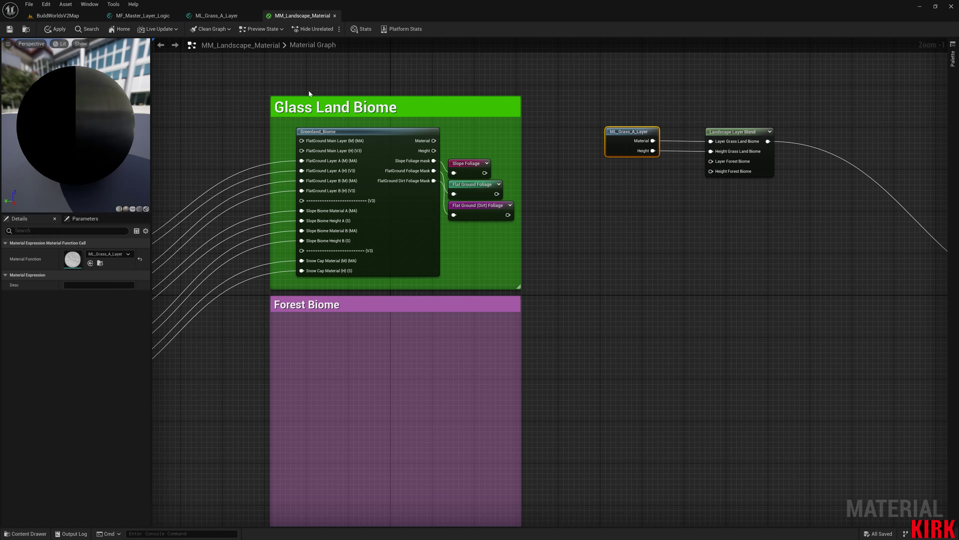
{"action": "left_click", "coordinate": [14, 28]}
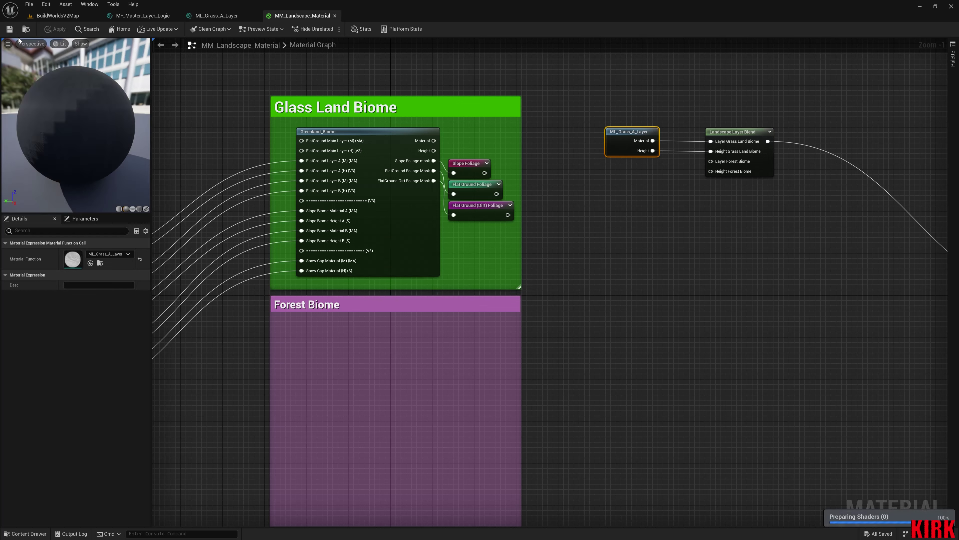
Return to BuildWorldsV2Map and fly close to the ground to inspect the grass material on the landscape
{"action": "left_click", "coordinate": [57, 15]}
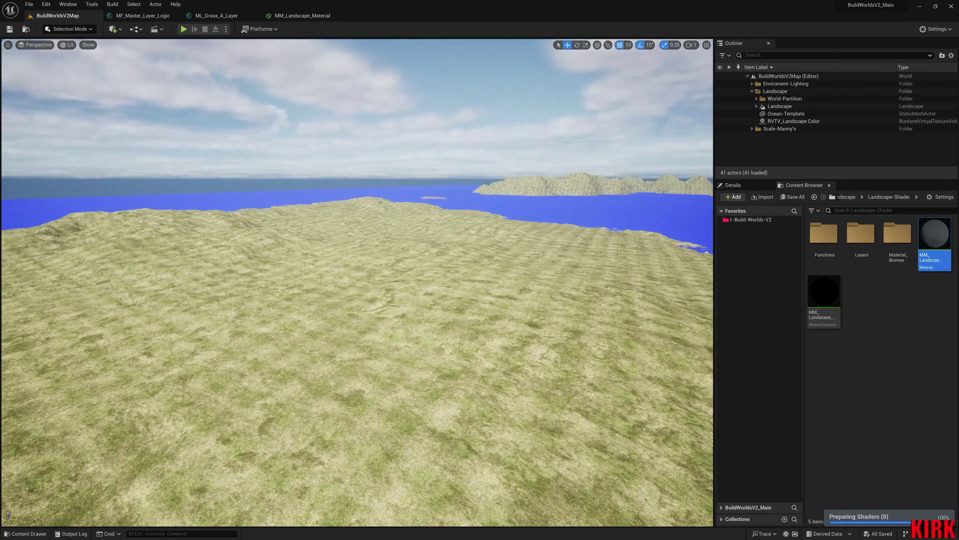
{"action": "mouse_move", "coordinate": [426, 243]}
{"action": "right_mouse_down"}
{"action": "mouse_move", "coordinate": [601, 289]}
{"action": "mouse_move", "coordinate": [610, 276]}
{"action": "mouse_move", "coordinate": [407, 257]}
{"action": "mouse_move", "coordinate": [407, 242]}
{"action": "mouse_move", "coordinate": [407, 260]}
{"action": "mouse_move", "coordinate": [408, 228]}
{"action": "mouse_move", "coordinate": [422, 240]}
{"action": "right_mouse_up"}
{"action": "key", "text": "w"}
{"action": "scroll", "coordinate": [604, 290], "scroll_direction": "up", "scroll_amount": 6}
{"action": "key", "text": "e"}
{"action": "scroll", "coordinate": [421, 239], "scroll_direction": "down", "scroll_amount": 6}
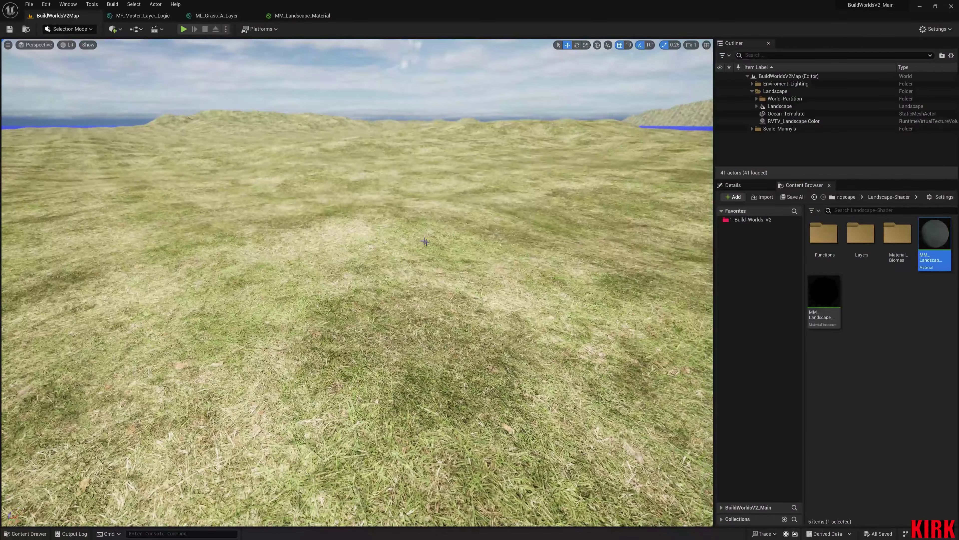
Open the MM_Landscape_Material_Inst material instance and narrow its window so the landscape stays in view
{"action": "left_click", "coordinate": [831, 295]}
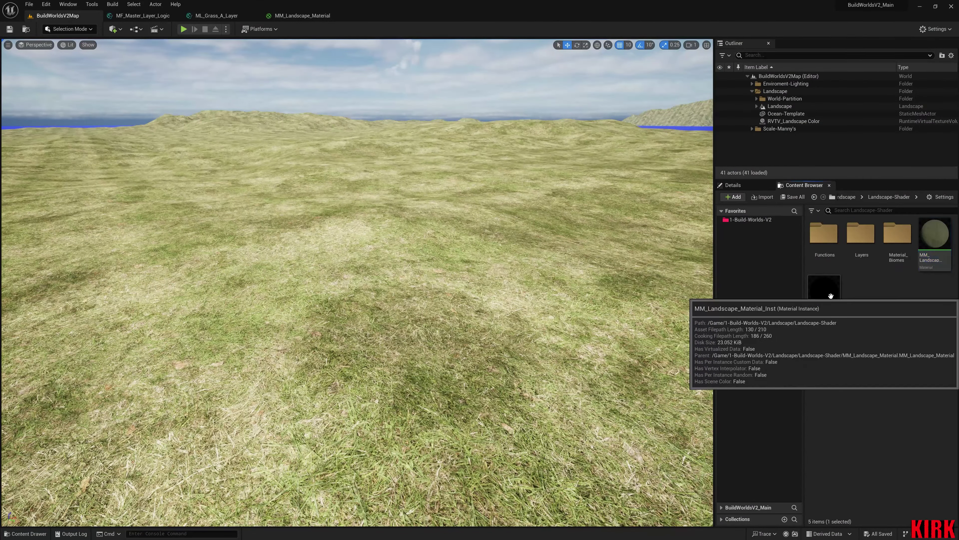
{"action": "double_click", "coordinate": [824, 288]}
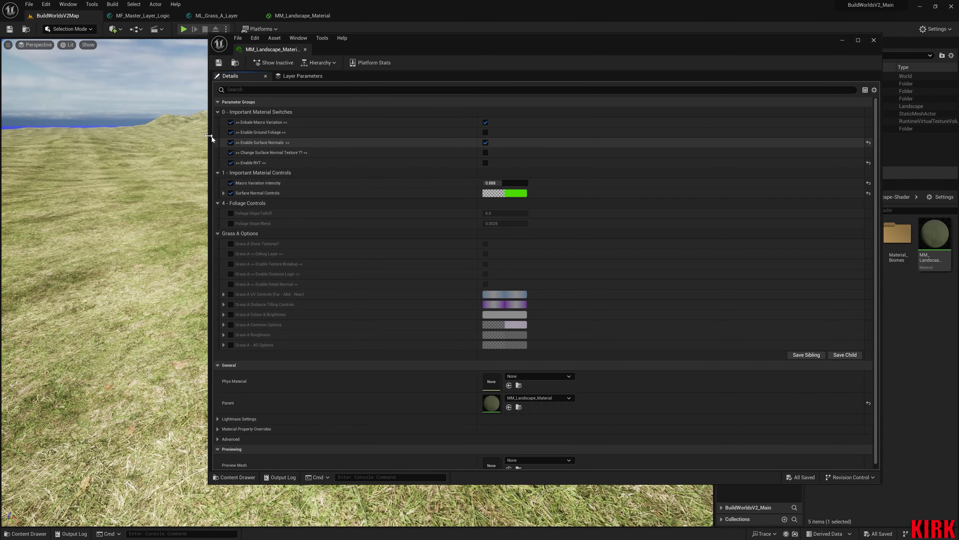
{"action": "left_click_drag", "start_coordinate": [207, 138], "coordinate": [480, 139]}
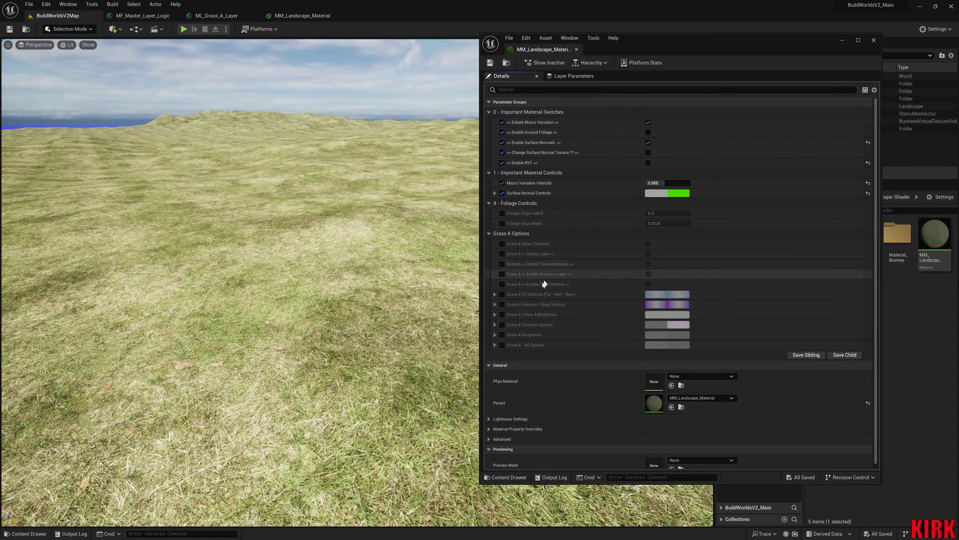
Enable the override for Grass A Show Textures? and toggle its value on and back off
{"action": "left_click", "coordinate": [502, 244]}
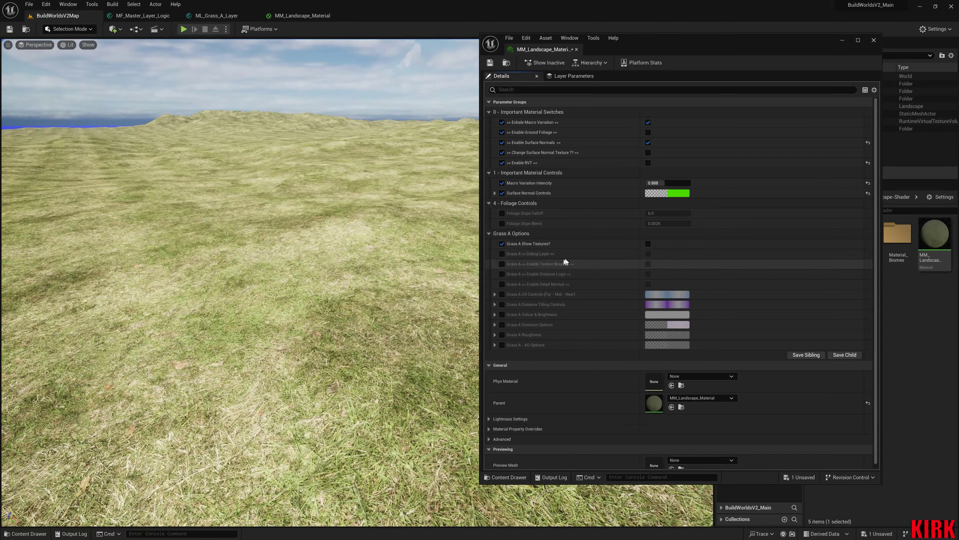
{"action": "left_click", "coordinate": [648, 244]}
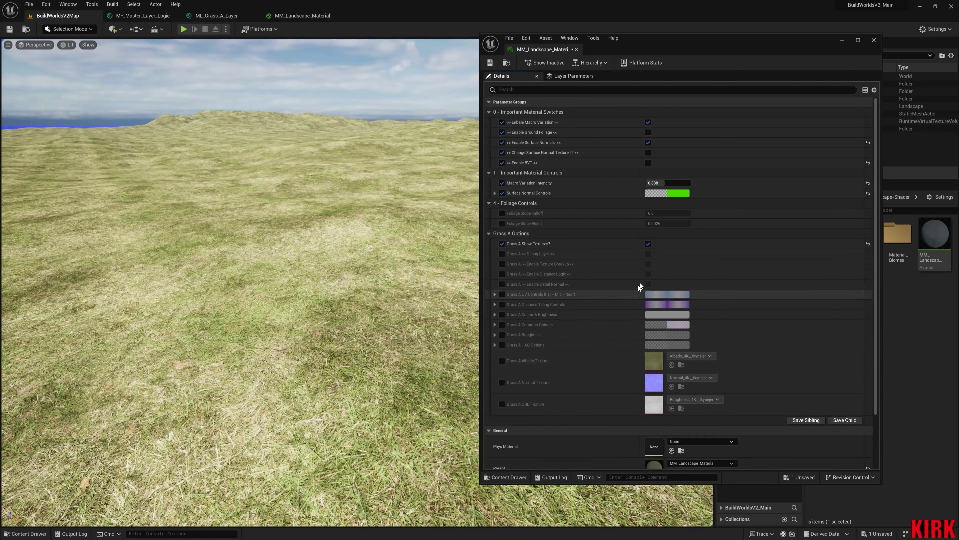
{"action": "left_click", "coordinate": [648, 244]}
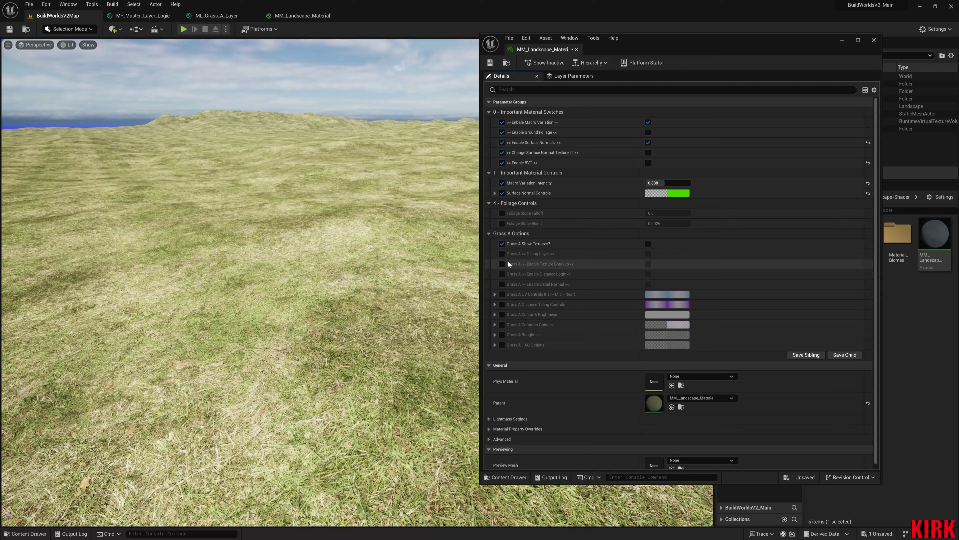
Enable the override for Grass A Debug Layer, check the debug colour constant behind the Base Color switch in MF_Master_Layer_Logic, and close that function
{"action": "left_click", "coordinate": [501, 253]}
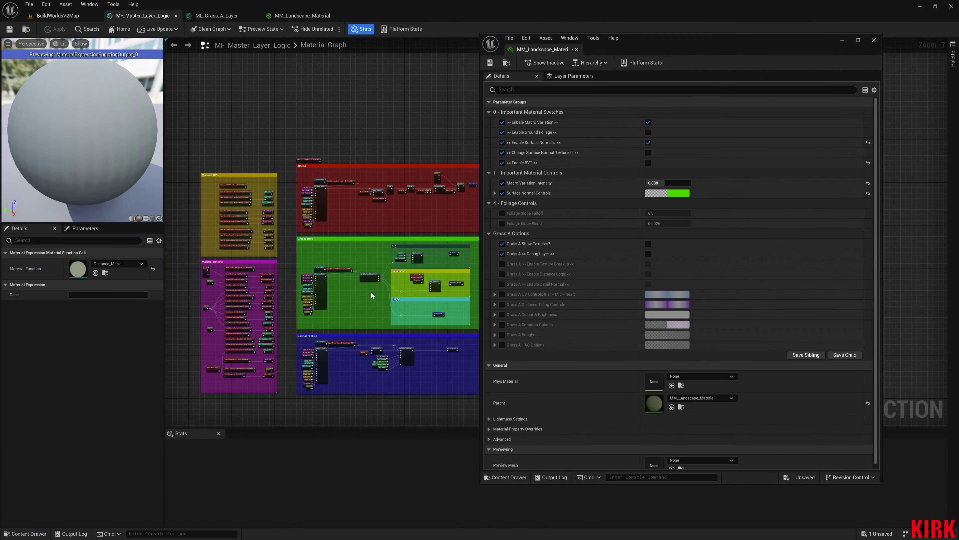
{"action": "right_click_drag", "start_coordinate": [336, 257], "coordinate": [350, 254]}
{"action": "right_click_drag", "start_coordinate": [439, 193], "coordinate": [275, 220]}
{"action": "scroll", "coordinate": [294, 232], "scroll_direction": "up", "scroll_amount": 1}
{"action": "scroll", "coordinate": [294, 233], "scroll_direction": "up", "scroll_amount": 6}
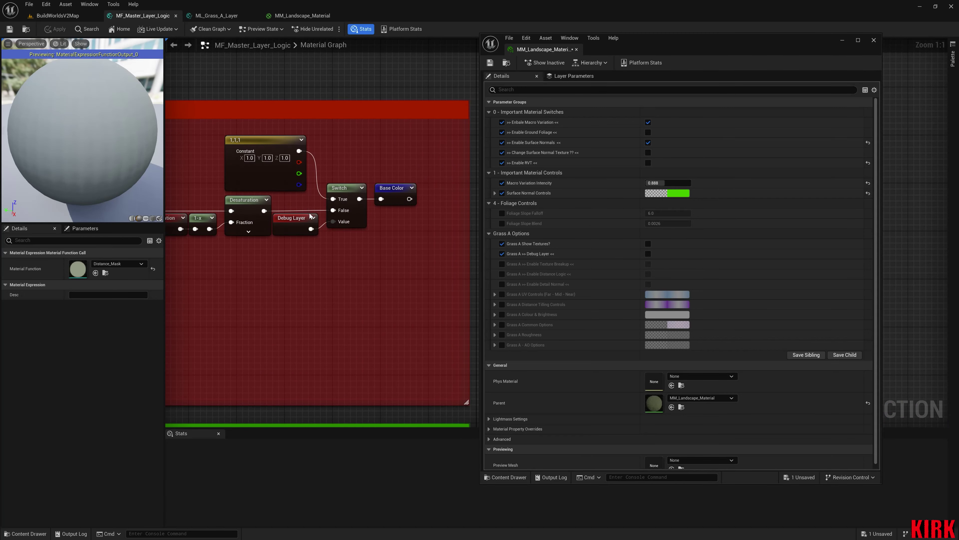
{"action": "right_click_drag", "start_coordinate": [263, 173], "coordinate": [334, 169]}
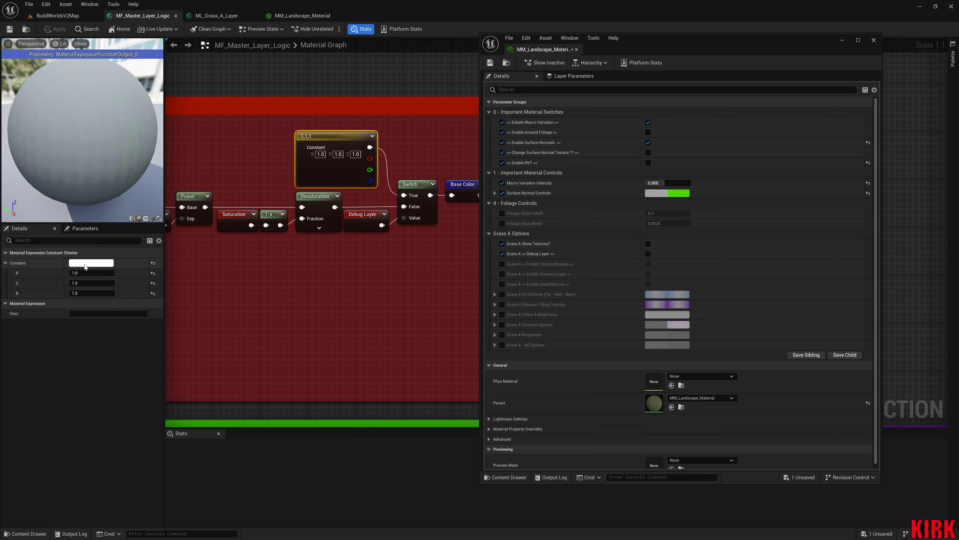
{"action": "left_click", "coordinate": [176, 16]}
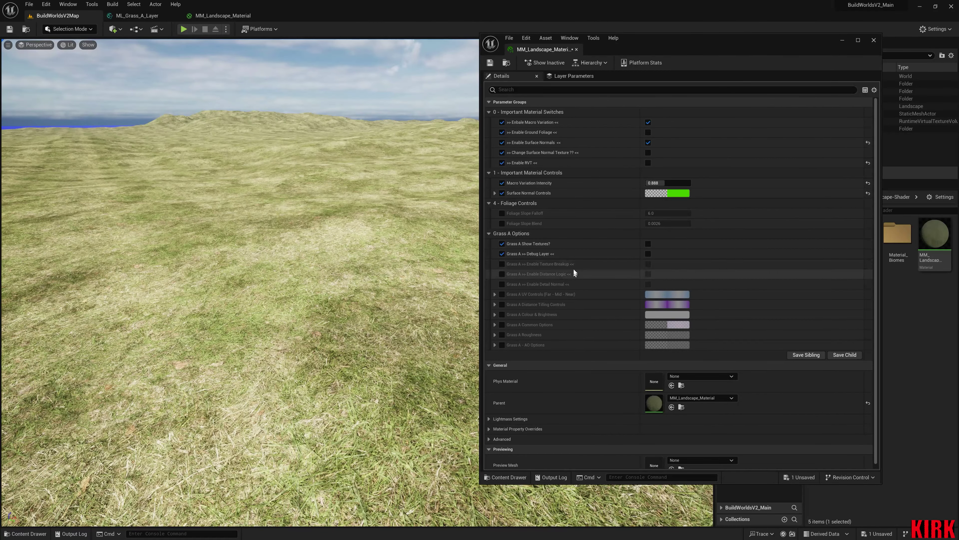
Turn on the Grass A Debug Layer value to preview the layer on the landscape, and undo the change
{"action": "left_click", "coordinate": [648, 253]}
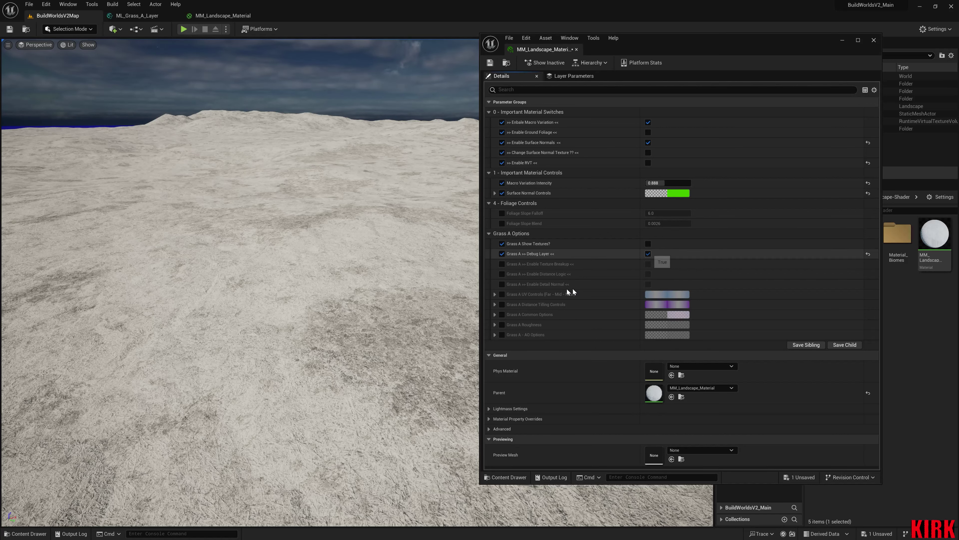
{"action": "key", "text": "ctrl+z"}
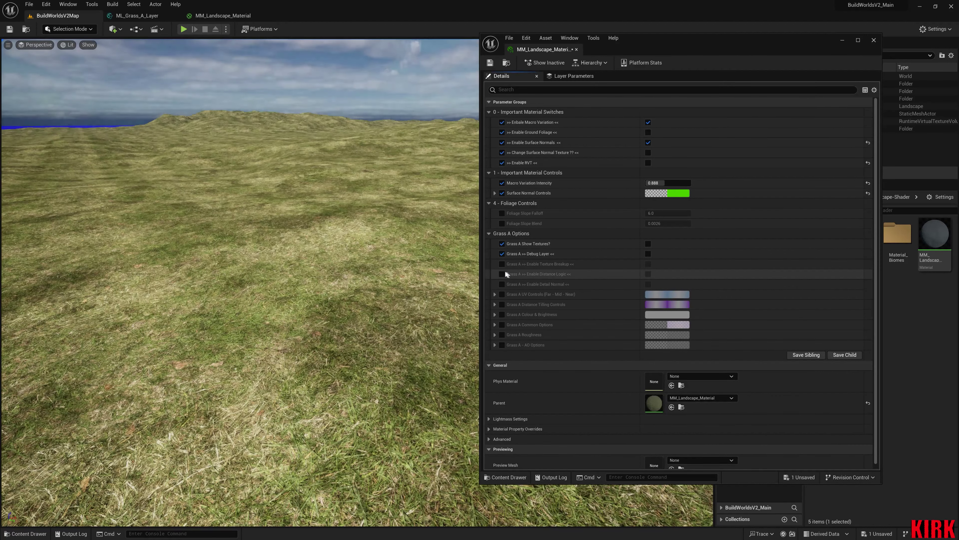
Override Grass A Enable Texture Breakup, turn its value on, and move over the grass to compare the tiling
{"action": "left_click", "coordinate": [501, 264]}
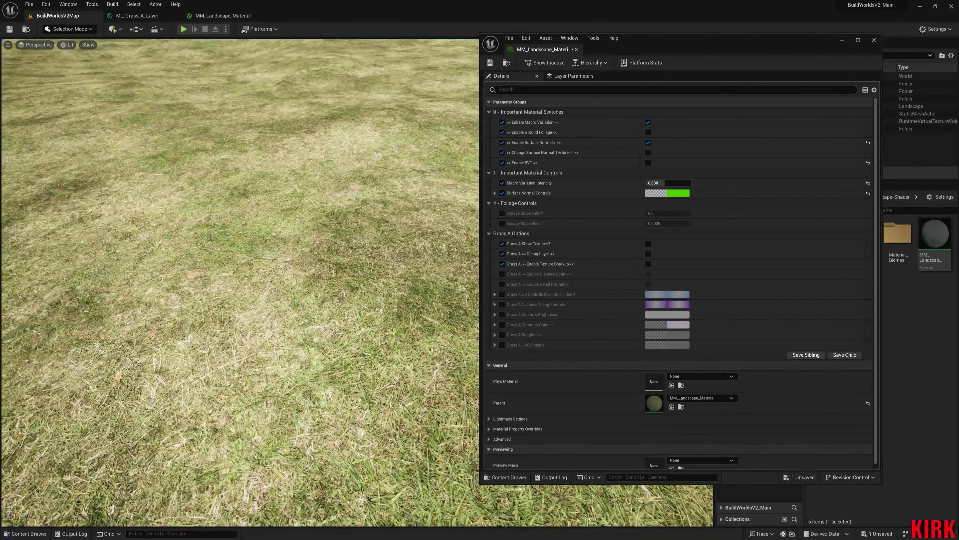
{"action": "right_click_drag", "start_coordinate": [241, 282], "coordinate": [246, 232]}
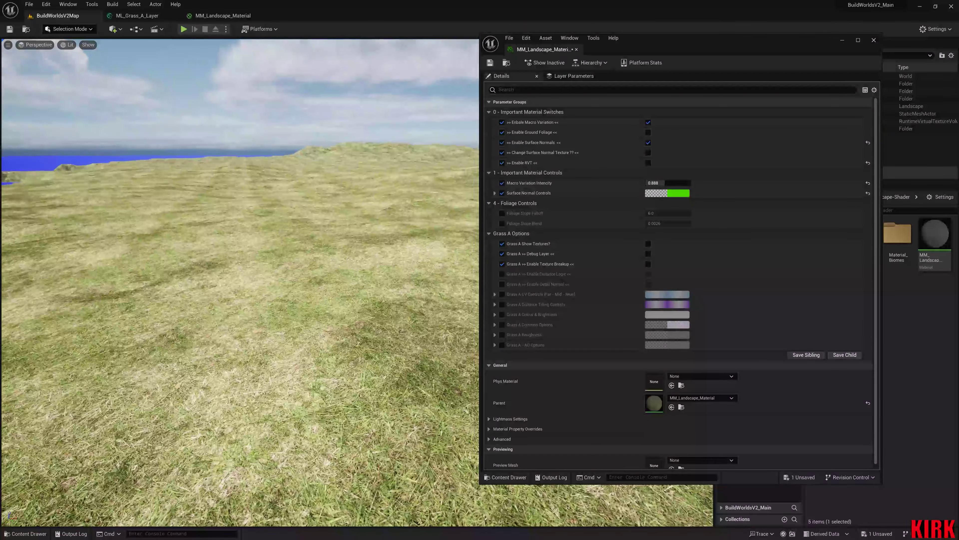
{"action": "left_click", "coordinate": [648, 264]}
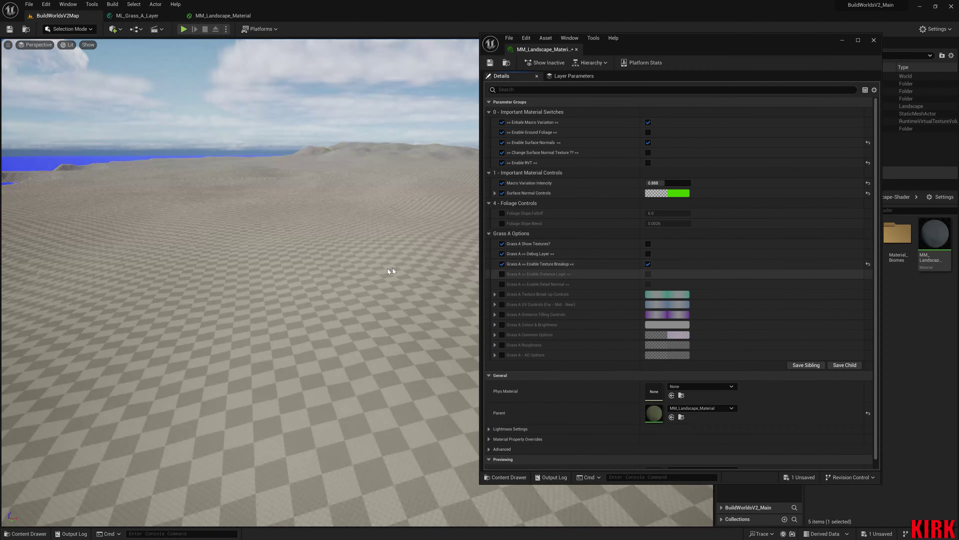
{"action": "mouse_move", "coordinate": [242, 280]}
{"action": "right_mouse_down"}
{"action": "mouse_move", "coordinate": [311, 294]}
{"action": "mouse_move", "coordinate": [249, 296]}
{"action": "mouse_move", "coordinate": [241, 271]}
{"action": "mouse_move", "coordinate": [242, 280]}
{"action": "right_mouse_up"}
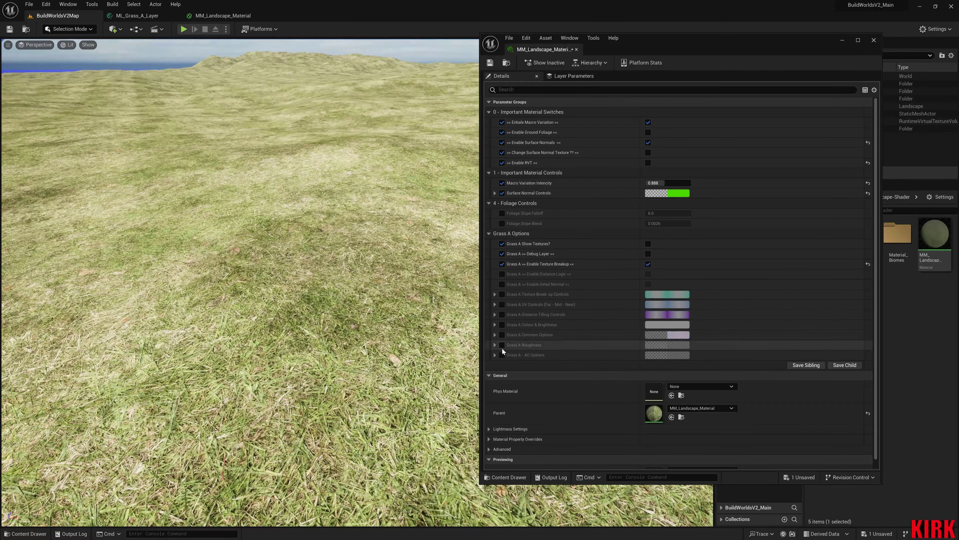
Override and expand Grass A Texture Break-up Controls, and try Texture Breakup Amount at 0 before restoring it to 1
{"action": "left_click", "coordinate": [501, 294]}
{"action": "left_click", "coordinate": [494, 294]}
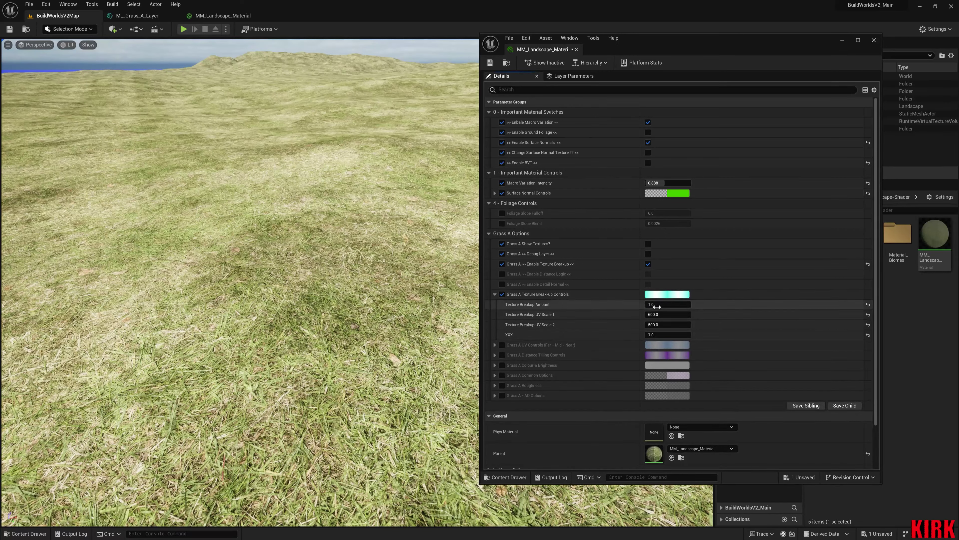
{"action": "left_click", "coordinate": [673, 305]}
{"action": "key", "text": "Return"}
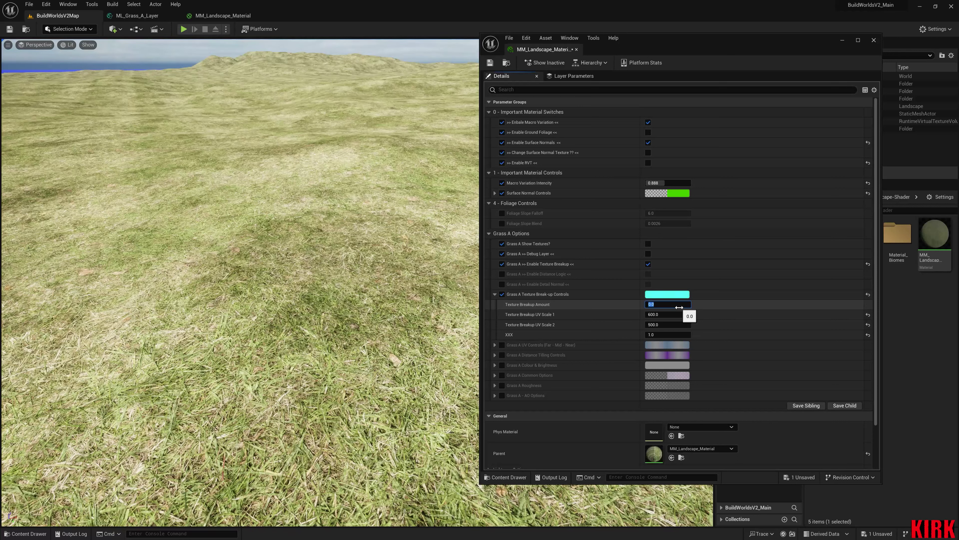
{"action": "key", "text": "Return"}
Try different Texture Breakup UV Scale 1 values on the close-up grass, ending at about 611
{"action": "left_click_drag", "start_coordinate": [676, 314], "coordinate": [705, 314]}
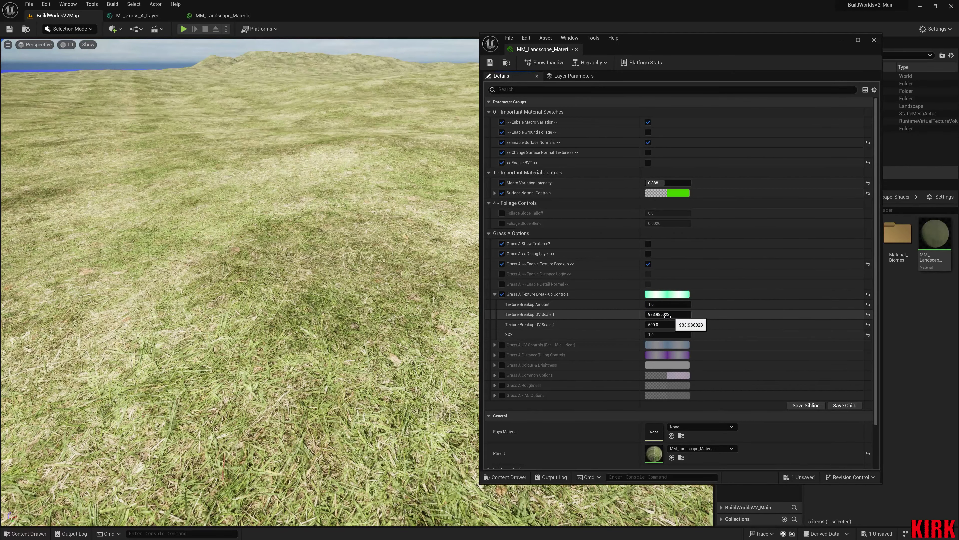
{"action": "right_click_drag", "start_coordinate": [408, 325], "coordinate": [421, 287]}
{"action": "left_click_drag", "start_coordinate": [687, 314], "coordinate": [680, 314]}
Try a Texture Breakup Amount of 5, with UV Scale 1 at about 541 and UV Scale 2 at about 588
{"action": "left_click", "coordinate": [678, 304]}
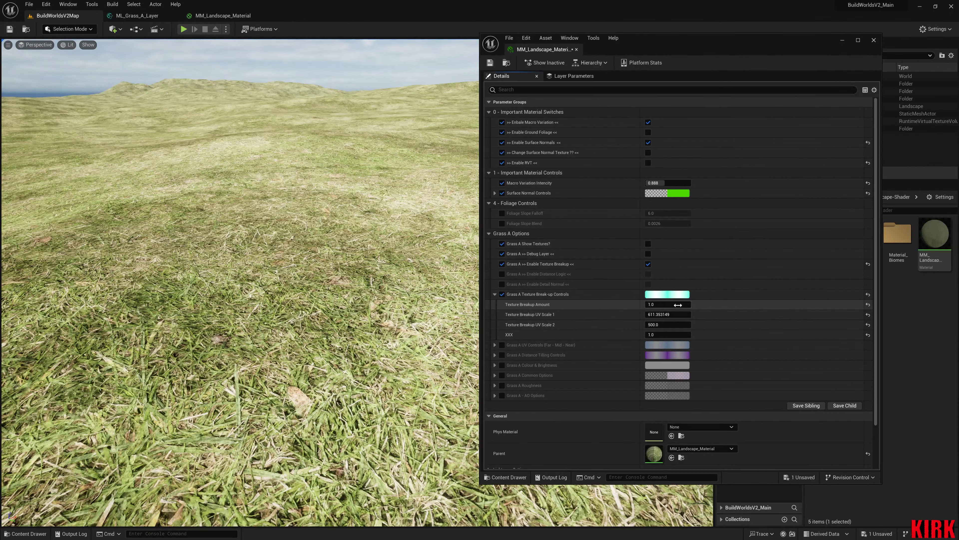
{"action": "key", "text": "Return"}
{"action": "type", "text": "5"}
{"action": "key", "text": "Return"}
{"action": "left_click", "coordinate": [704, 301]}
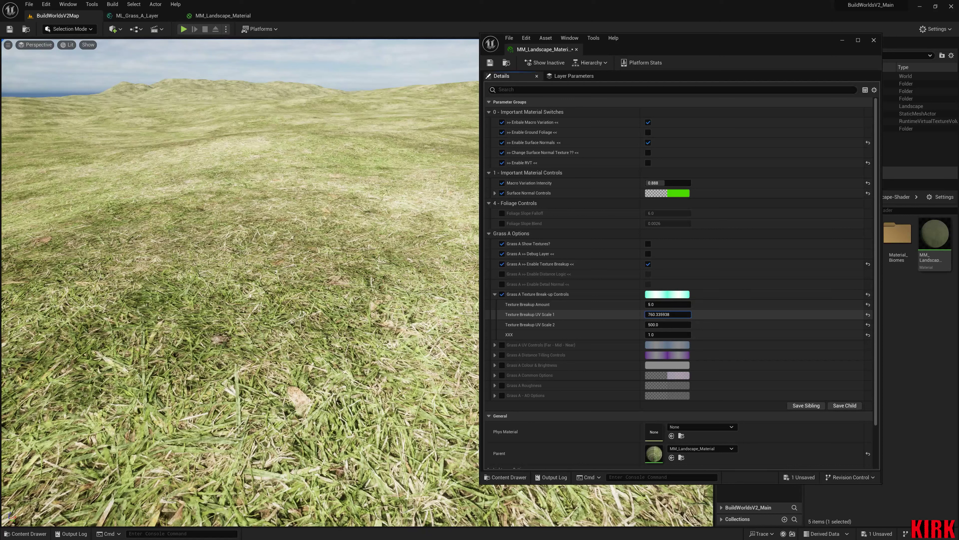
{"action": "mouse_move", "coordinate": [663, 313]}
{"action": "left_mouse_down"}
{"action": "mouse_move", "coordinate": [648, 313]}
{"action": "mouse_move", "coordinate": [664, 314]}
{"action": "left_mouse_up"}
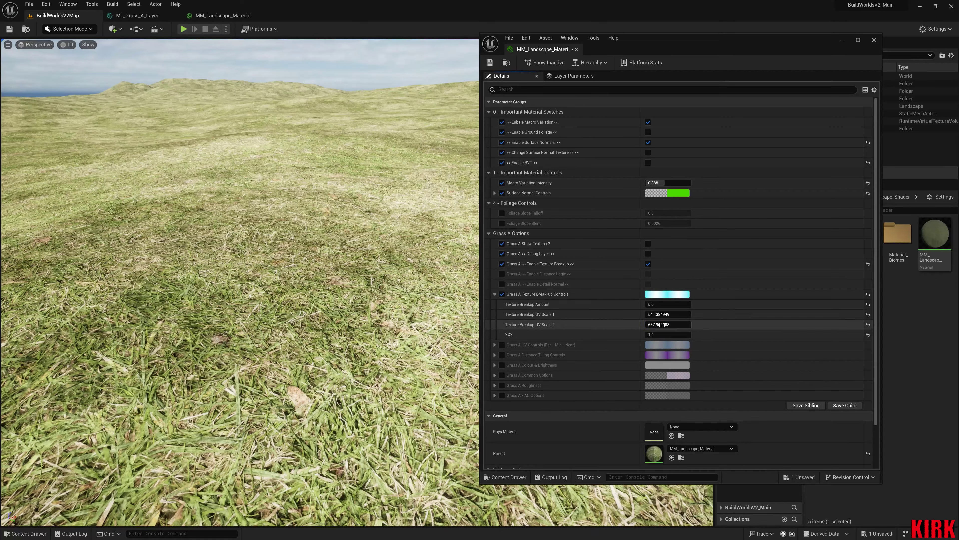
{"action": "left_click_drag", "start_coordinate": [664, 324], "coordinate": [655, 325]}
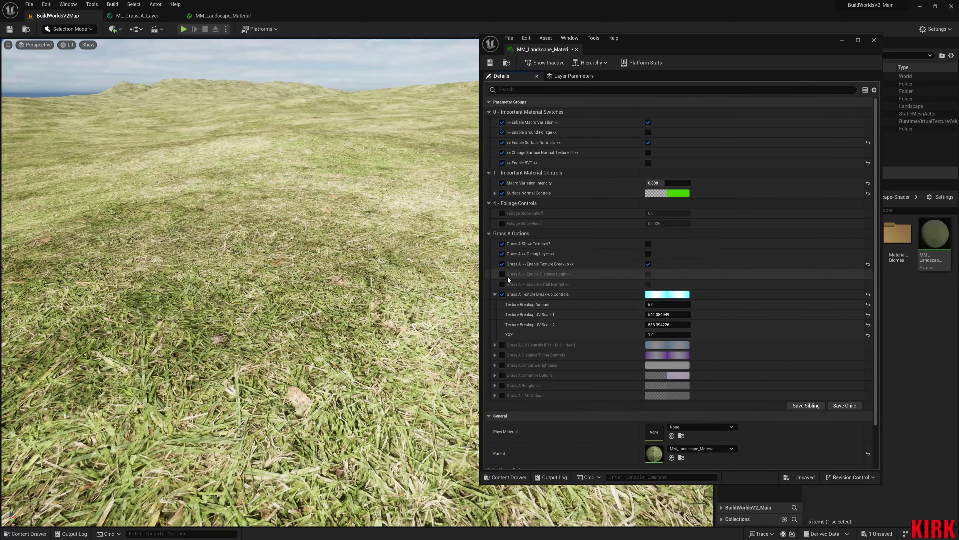
Switch off the Grass A Texture Break-up Controls override and the Enable Texture Breakup value
{"action": "left_click", "coordinate": [501, 294]}
{"action": "left_click", "coordinate": [495, 294]}
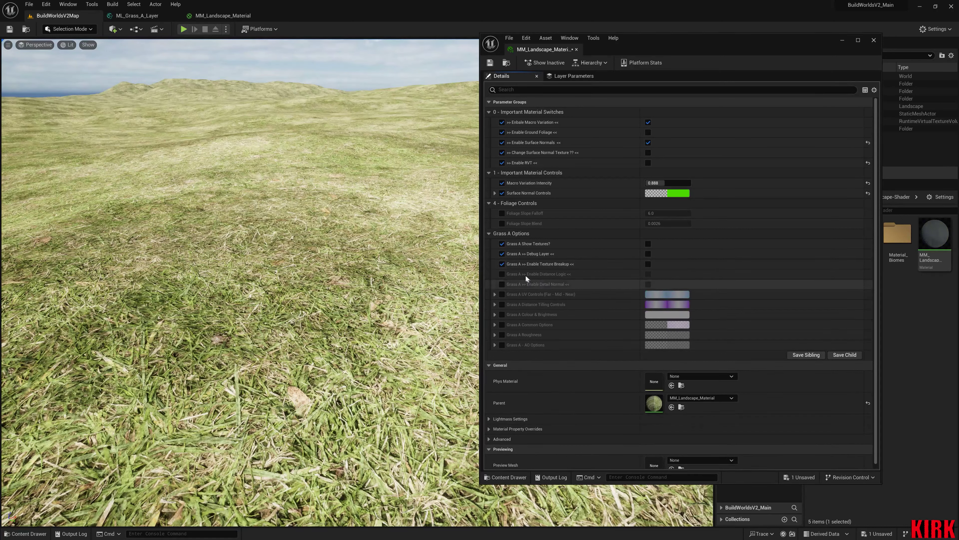
Override Grass A Enable Distance Logic, turn its value on, and fly above the landscape to inspect the distance colours
{"action": "left_click", "coordinate": [502, 274]}
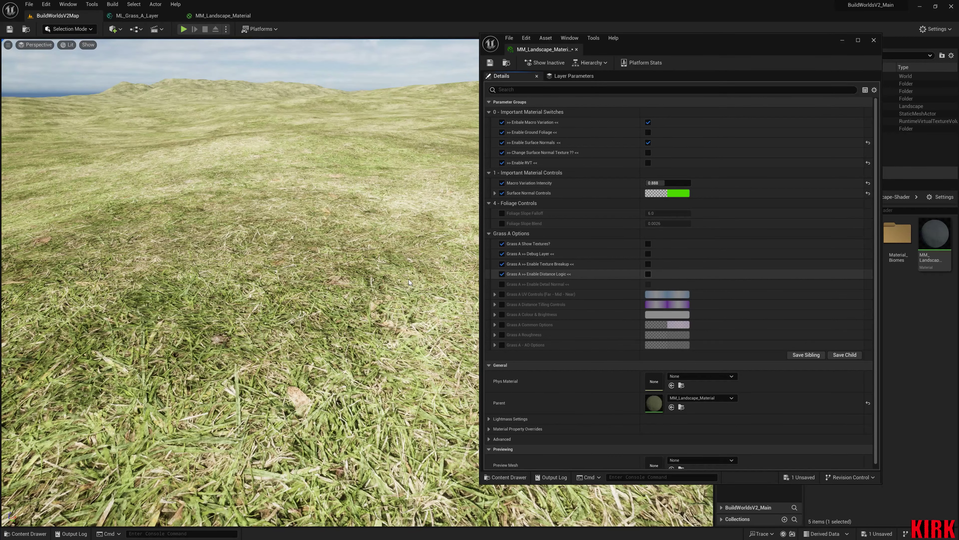
{"action": "left_click", "coordinate": [648, 273]}
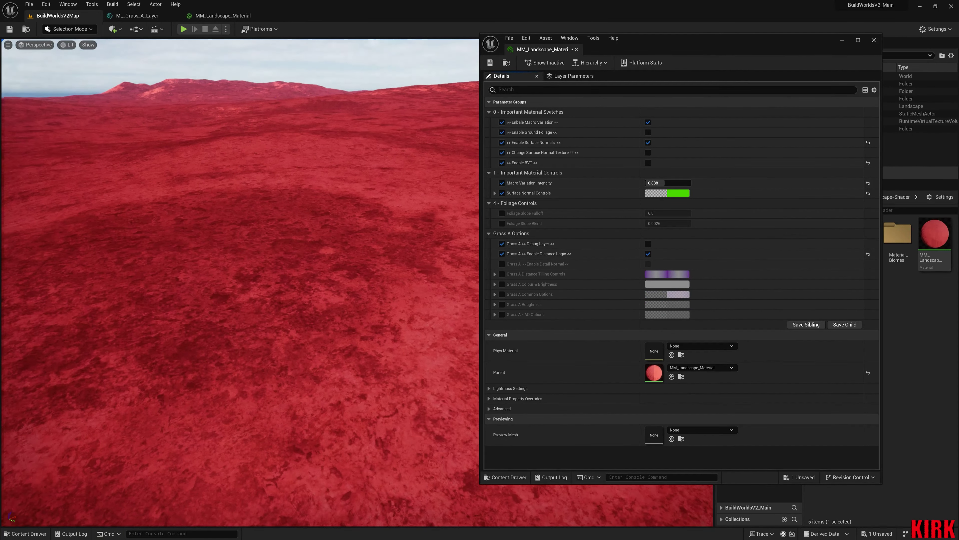
{"action": "right_click_drag", "start_coordinate": [340, 265], "coordinate": [281, 241]}
{"action": "key", "text": "w"}
{"action": "right_click_drag", "start_coordinate": [50, 498], "coordinate": [50, 498]}
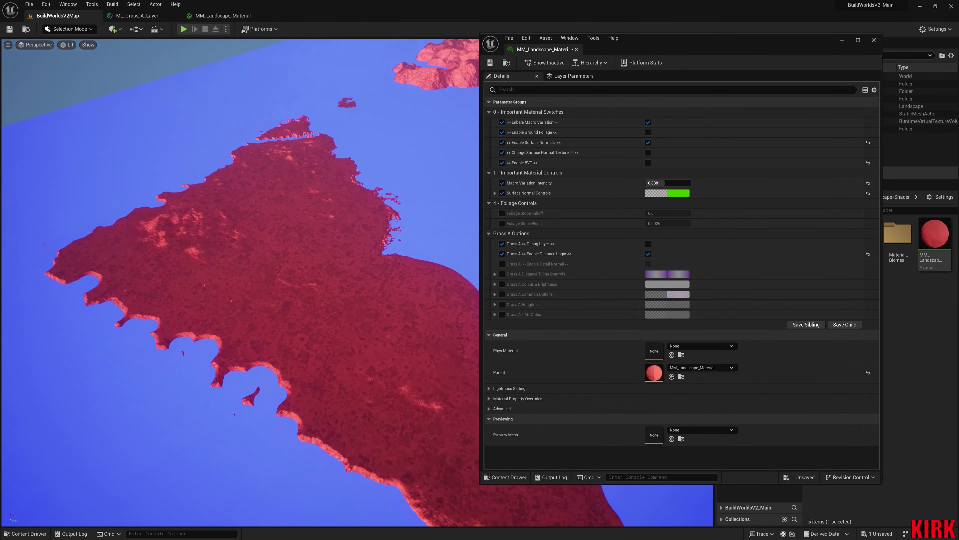
{"action": "mouse_move", "coordinate": [242, 264]}
{"action": "right_mouse_down"}
{"action": "mouse_move", "coordinate": [241, 289]}
{"action": "mouse_move", "coordinate": [240, 260]}
{"action": "right_mouse_up"}
{"action": "key", "text": "w"}
{"action": "right_click_drag", "start_coordinate": [49, 497], "coordinate": [50, 498]}
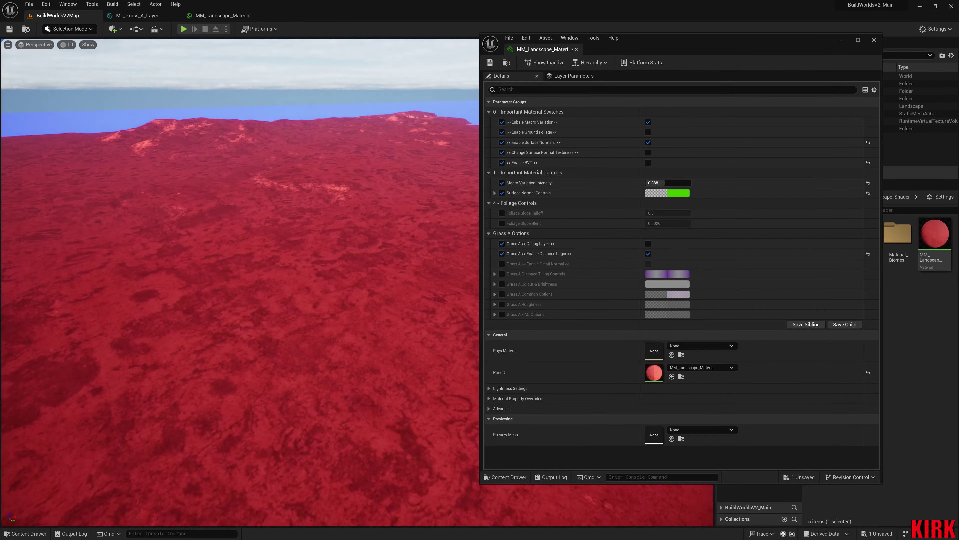
Override and expand Grass A Distance Tilling Controls, and set Distance Range From Camera (Near) to about 7389
{"action": "left_click", "coordinate": [502, 274]}
{"action": "left_click", "coordinate": [495, 274]}
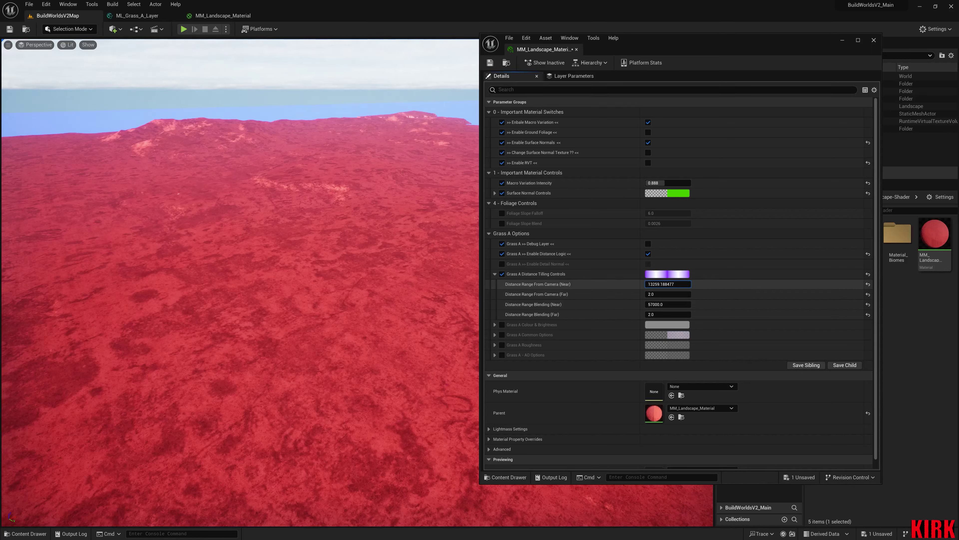
{"action": "left_click_drag", "start_coordinate": [668, 283], "coordinate": [658, 283]}
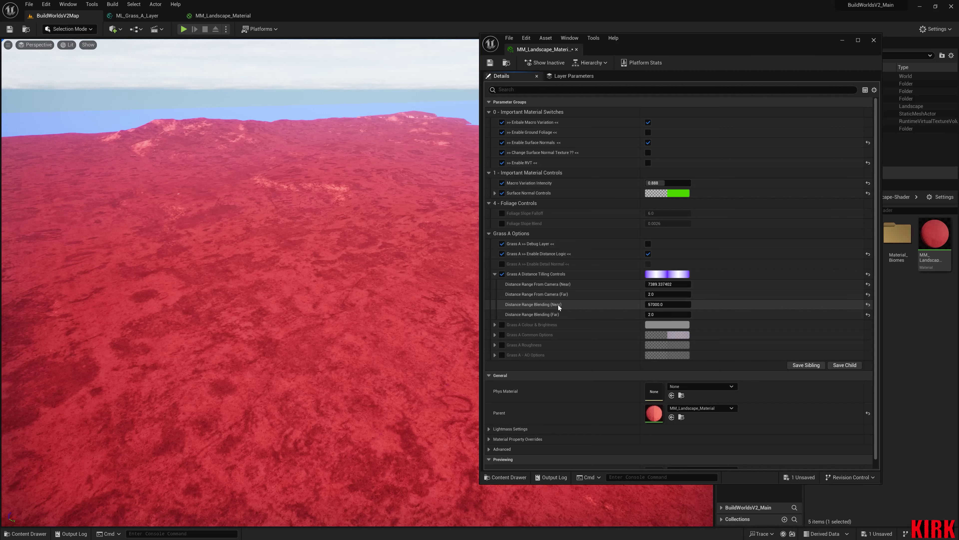
Set Distance Range Blending (Near) to 1 and raise Distance Range From Camera (Far) to about 84.6
{"action": "left_click", "coordinate": [674, 304]}
{"action": "type", "text": "1"}
{"action": "left_click", "coordinate": [707, 306]}
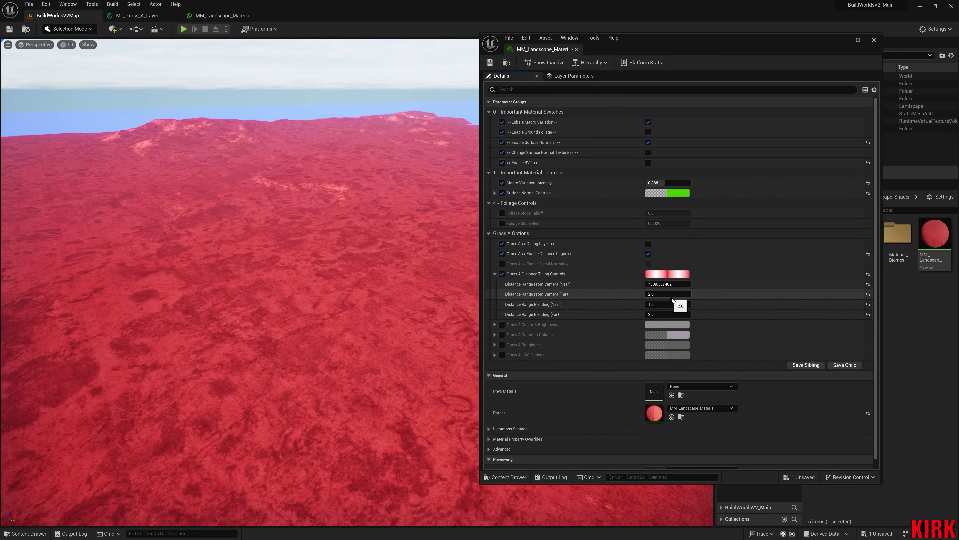
{"action": "left_click", "coordinate": [664, 294]}
{"action": "left_click", "coordinate": [701, 296]}
{"action": "left_click_drag", "start_coordinate": [663, 295], "coordinate": [666, 295]}
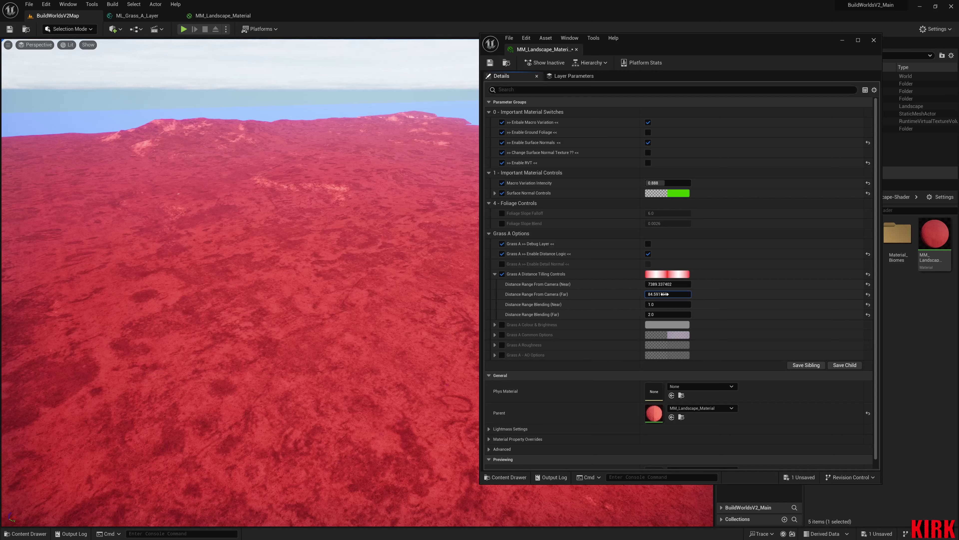
Set Distance Range From Camera to 15000 for Near and 35000 for Far
{"action": "left_click", "coordinate": [668, 284]}
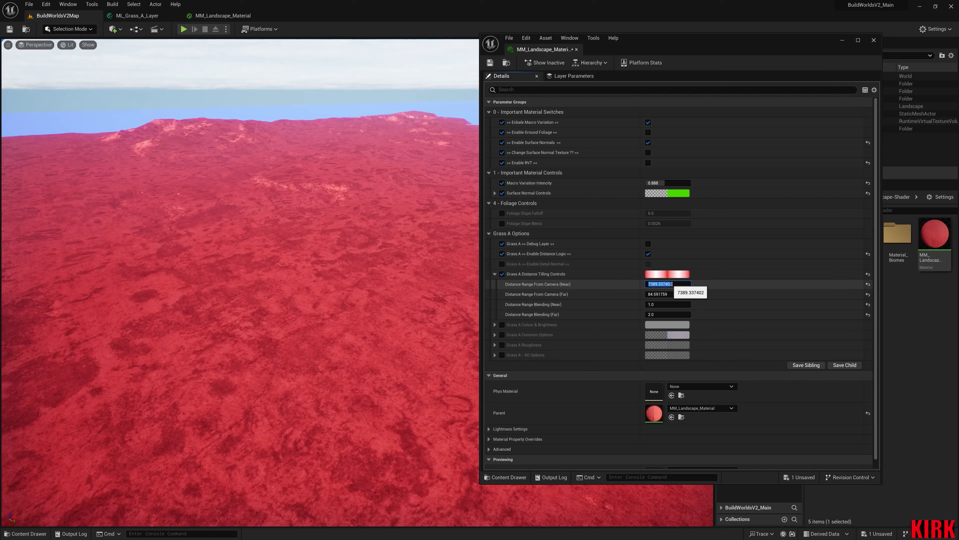
{"action": "type", "text": "15000.0"}
{"action": "key", "text": "Tab"}
{"action": "type", "text": "3"}
{"action": "key", "text": "Return"}
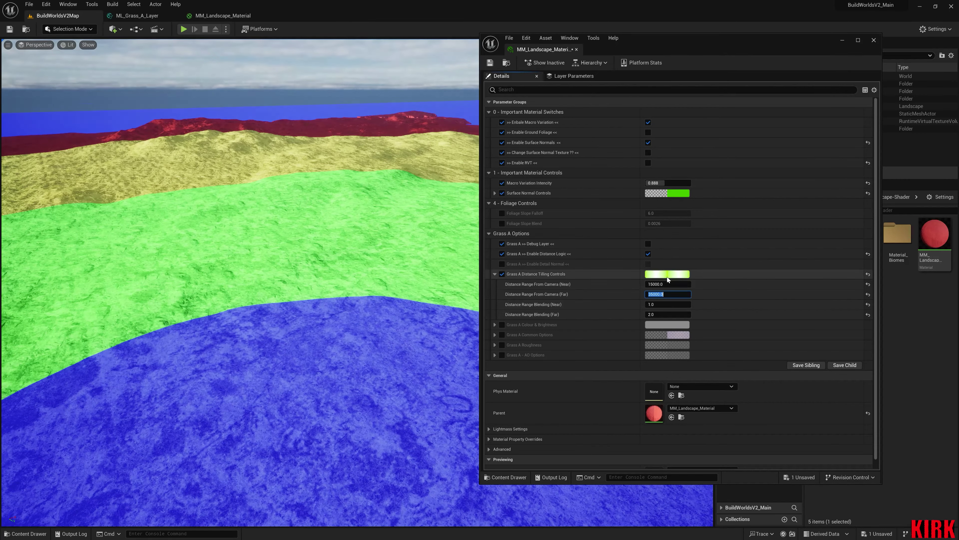
Fly around to inspect the near, mid and far colour bands, and turn off the Grass A Enable Distance Logic value
{"action": "mouse_move", "coordinate": [242, 283]}
{"action": "right_mouse_down"}
{"action": "mouse_move", "coordinate": [242, 261]}
{"action": "mouse_move", "coordinate": [257, 333]}
{"action": "mouse_move", "coordinate": [241, 283]}
{"action": "right_mouse_up"}
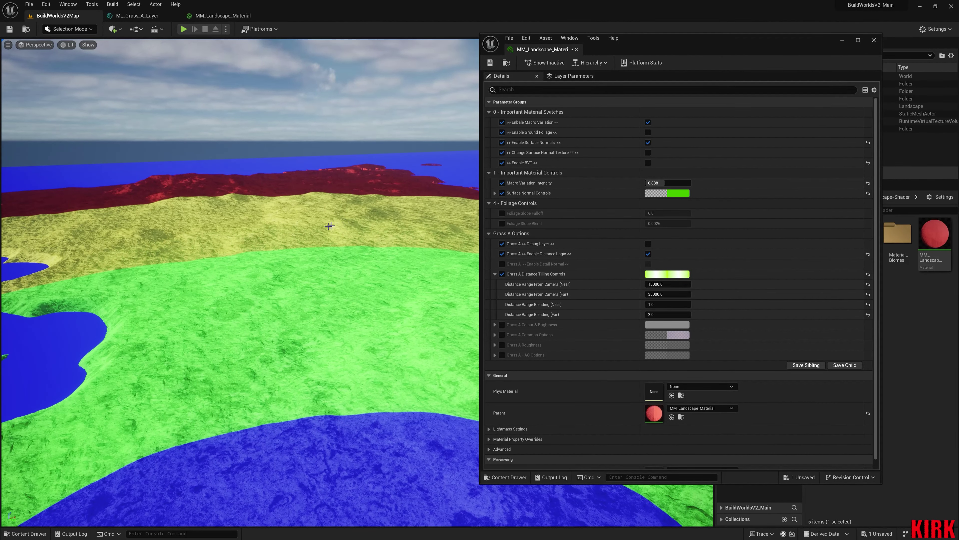
{"action": "mouse_move", "coordinate": [242, 283]}
{"action": "right_mouse_down"}
{"action": "mouse_move", "coordinate": [243, 261]}
{"action": "mouse_move", "coordinate": [313, 211]}
{"action": "right_mouse_up"}
{"action": "right_click_drag", "start_coordinate": [248, 253], "coordinate": [263, 275]}
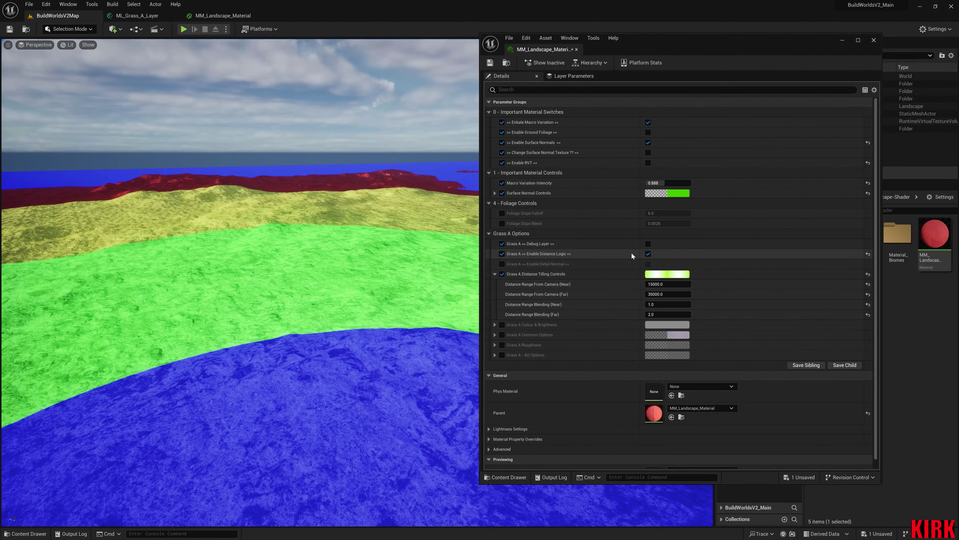
{"action": "left_click", "coordinate": [648, 253]}
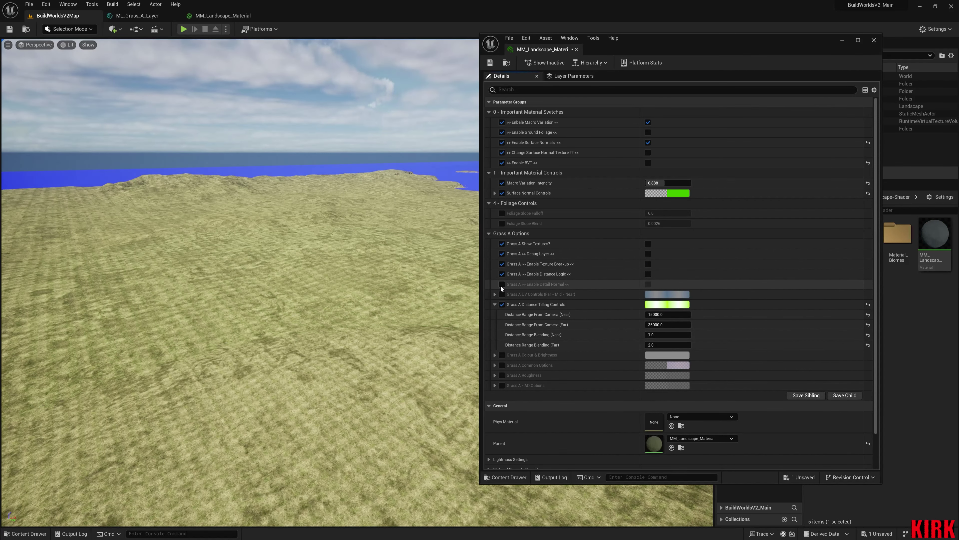
Override Grass A Enable Detail Normal, turn its value on, and fly down close to the grass
{"action": "left_click", "coordinate": [501, 284]}
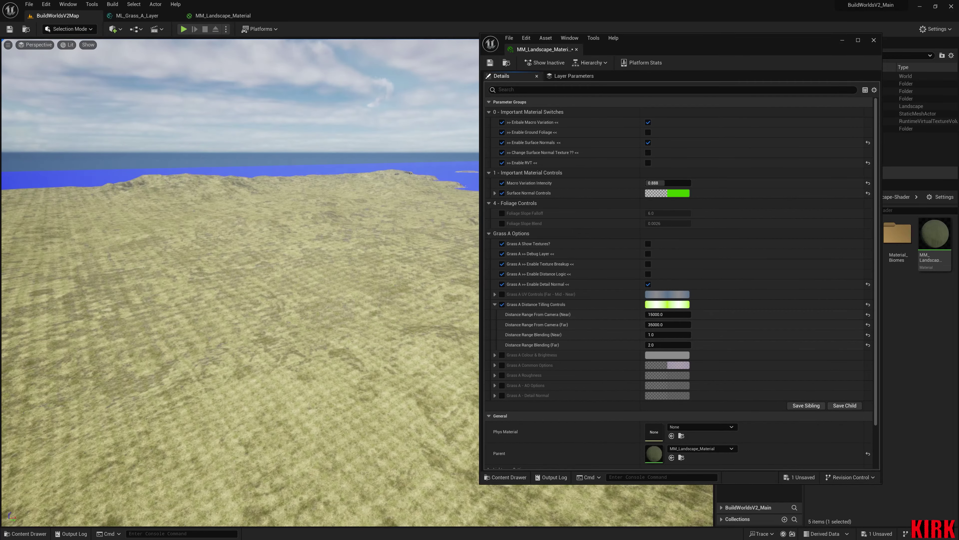
{"action": "key", "text": "w"}
{"action": "right_click_drag", "start_coordinate": [242, 264], "coordinate": [219, 204]}
{"action": "key", "text": "s"}
{"action": "key", "text": "w"}
{"action": "key", "text": "w"}
Override and expand Grass A - Detail Normal, and set Intensity to 5 and Cam Depth Fade to 1500
{"action": "left_click", "coordinate": [501, 395]}
{"action": "left_click", "coordinate": [495, 395]}
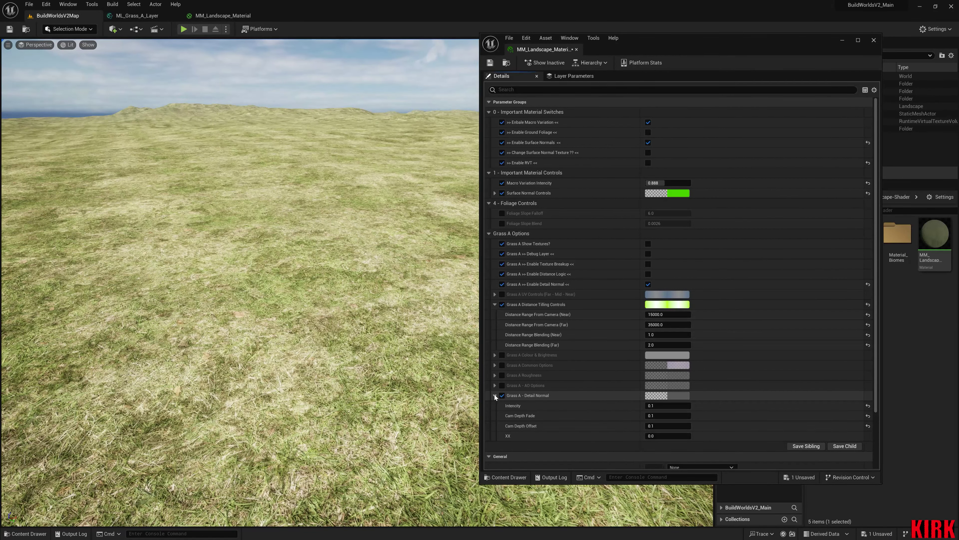
{"action": "left_click", "coordinate": [673, 405]}
{"action": "type", "text": "5"}
{"action": "key", "text": "Return"}
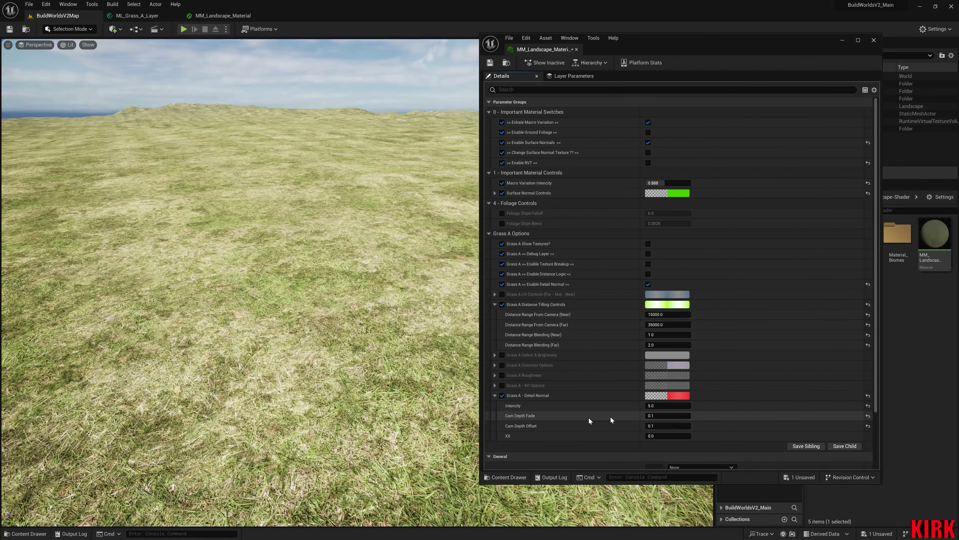
{"action": "left_click", "coordinate": [671, 415]}
{"action": "type", "text": "1500"}
{"action": "key", "text": "Return"}
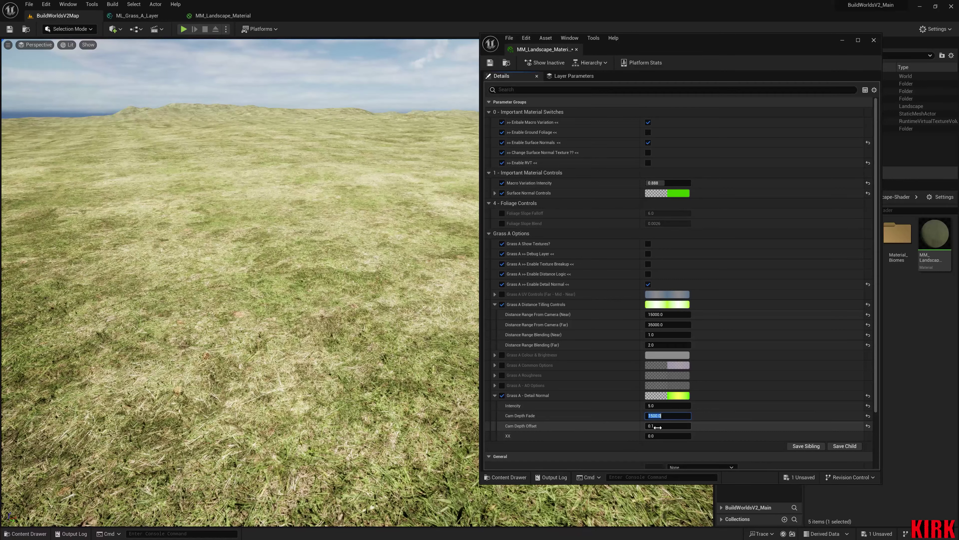
Set the Grass A Detail Normal Cam Depth Offset to 20 and fly down close to the grass
{"action": "left_click", "coordinate": [667, 426]}
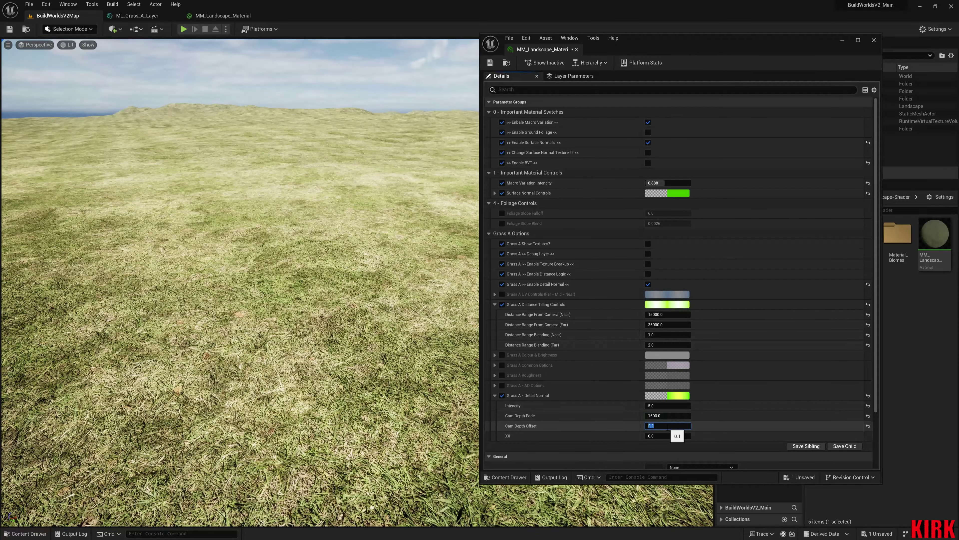
{"action": "type", "text": "20"}
{"action": "key", "text": "Return"}
{"action": "mouse_move", "coordinate": [378, 313]}
{"action": "right_mouse_down"}
{"action": "mouse_move", "coordinate": [393, 272]}
{"action": "mouse_move", "coordinate": [401, 287]}
{"action": "mouse_move", "coordinate": [397, 265]}
{"action": "mouse_move", "coordinate": [394, 301]}
{"action": "mouse_move", "coordinate": [383, 302]}
{"action": "right_mouse_up"}
{"action": "key", "text": "w"}
{"action": "key", "text": "w"}
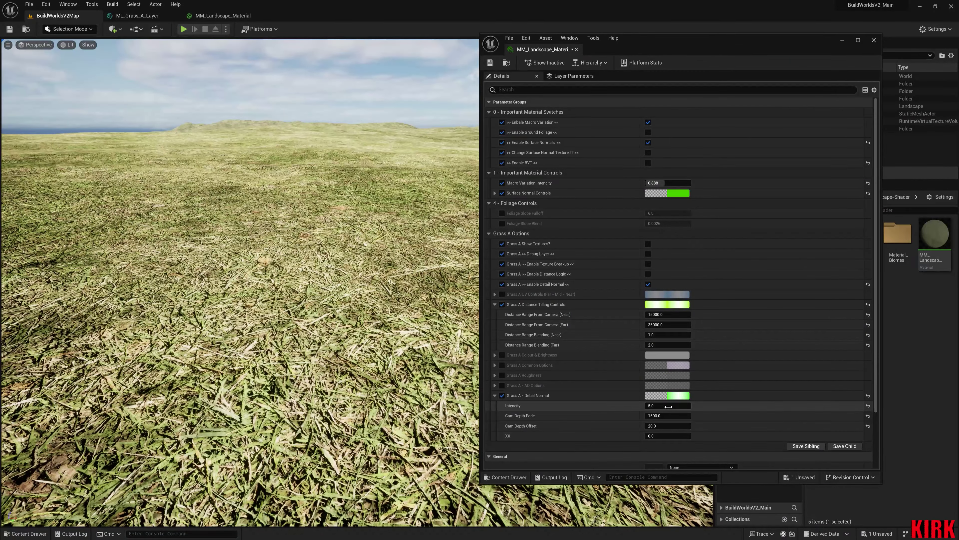
Try the Detail Normal Intensity at 0 and 5, settle on 50, and fly over the grass to inspect the effect
{"action": "left_click", "coordinate": [668, 406]}
{"action": "type", "text": "0"}
{"action": "key", "text": "Return"}
{"action": "type", "text": "5"}
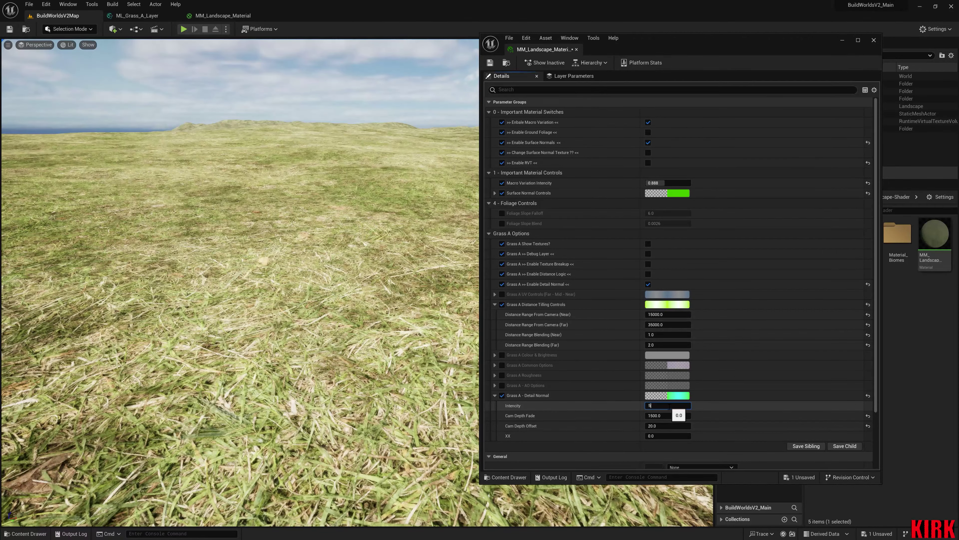
{"action": "key", "text": "Return"}
{"action": "type", "text": "50"}
{"action": "key", "text": "Return"}
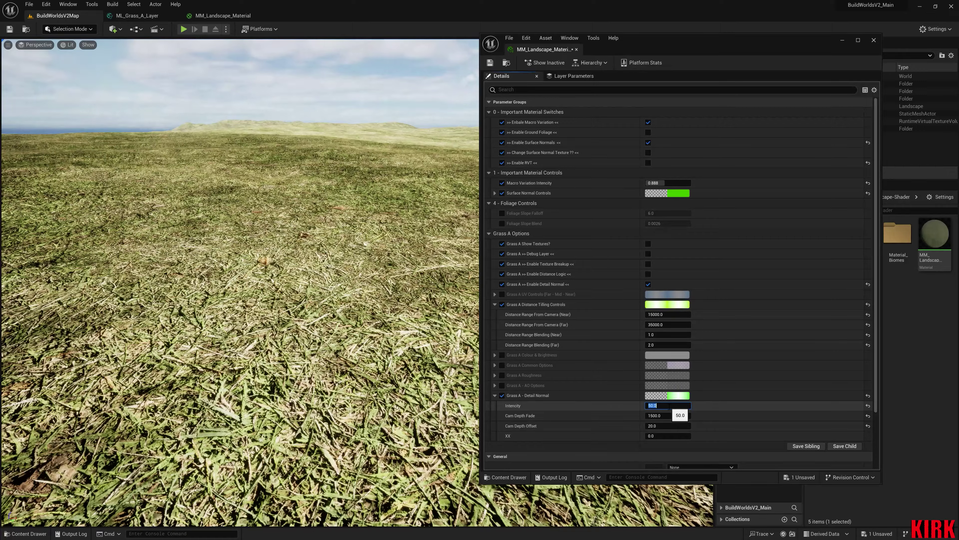
{"action": "mouse_move", "coordinate": [407, 215]}
{"action": "right_mouse_down"}
{"action": "mouse_move", "coordinate": [406, 240]}
{"action": "mouse_move", "coordinate": [405, 212]}
{"action": "right_mouse_up"}
{"action": "mouse_move", "coordinate": [465, 227]}
{"action": "right_mouse_down"}
{"action": "mouse_move", "coordinate": [462, 241]}
{"action": "mouse_move", "coordinate": [462, 204]}
{"action": "mouse_move", "coordinate": [474, 219]}
{"action": "mouse_move", "coordinate": [467, 240]}
{"action": "mouse_move", "coordinate": [462, 232]}
{"action": "right_mouse_up"}
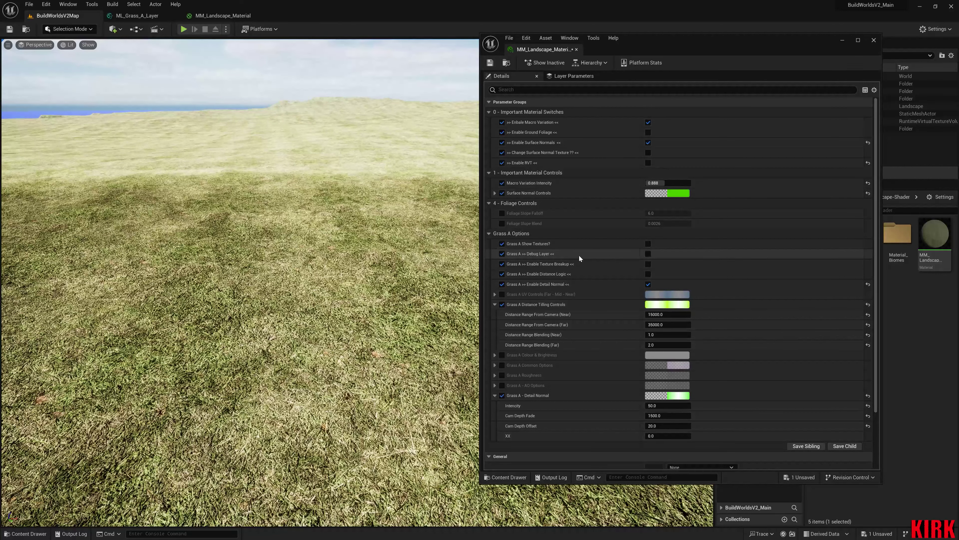
Turn on the Grass A Enable Texture Breakup value, turn off Enable Detail Normal, and collapse Grass A Distance Tilling Controls
{"action": "left_click", "coordinate": [649, 264]}
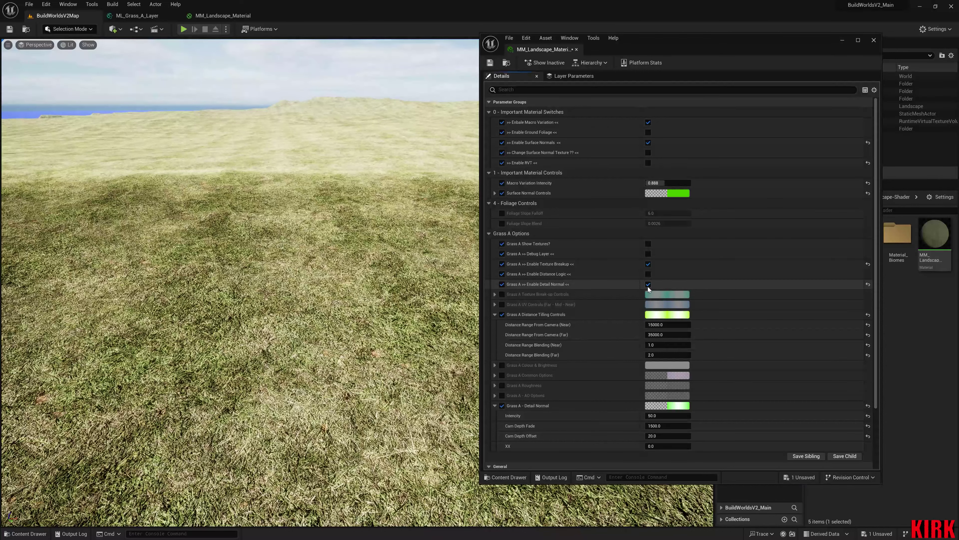
{"action": "left_click", "coordinate": [648, 284]}
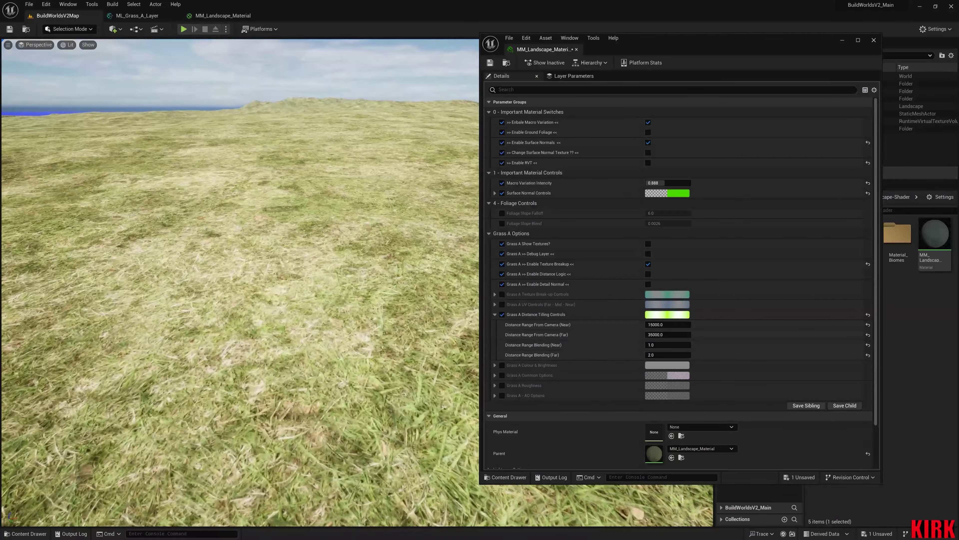
{"action": "left_click", "coordinate": [496, 314]}
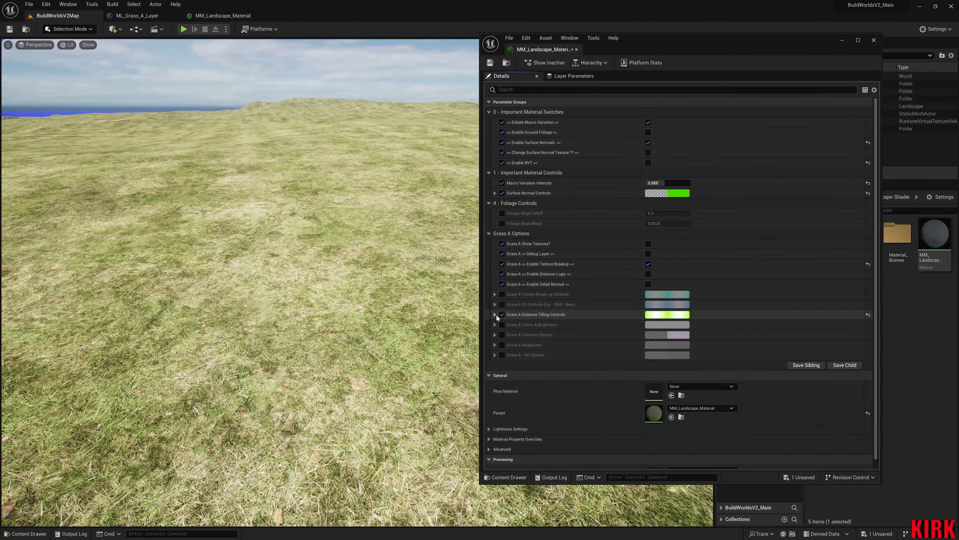
Override and expand Grass A Texture Break-up Controls, and compare Texture Breakup Amount at 50 and 0 before setting it to 10
{"action": "left_click", "coordinate": [502, 294]}
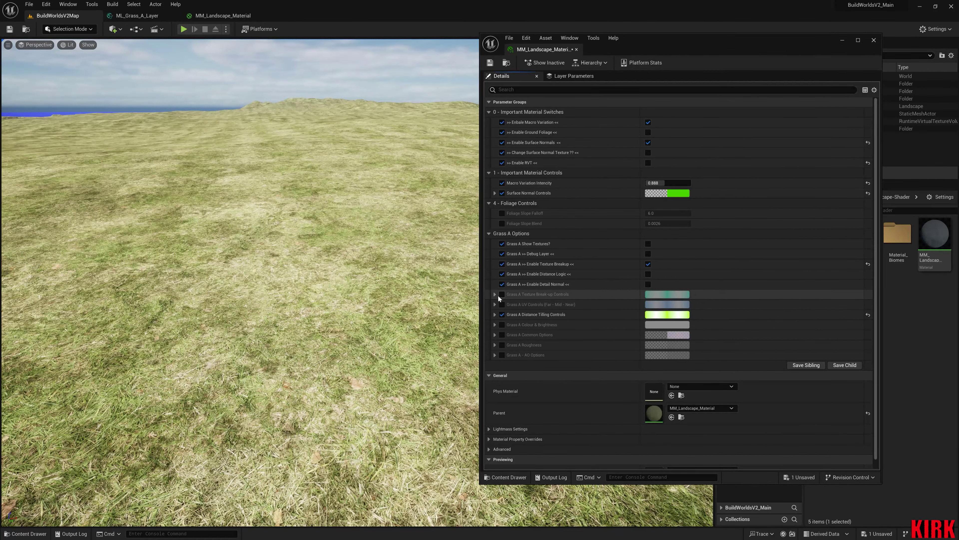
{"action": "left_click", "coordinate": [494, 294]}
{"action": "left_click", "coordinate": [665, 304]}
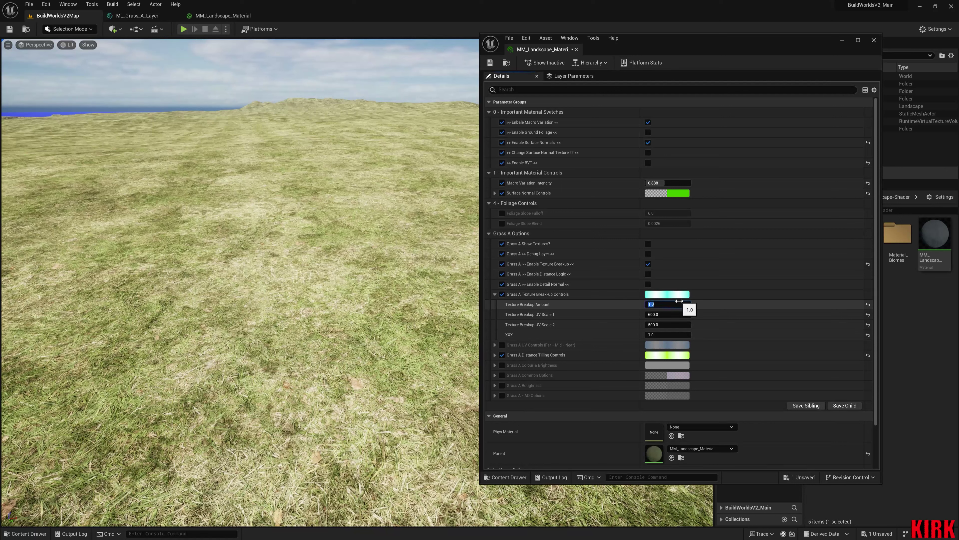
{"action": "type", "text": "50"}
{"action": "key", "text": "Return"}
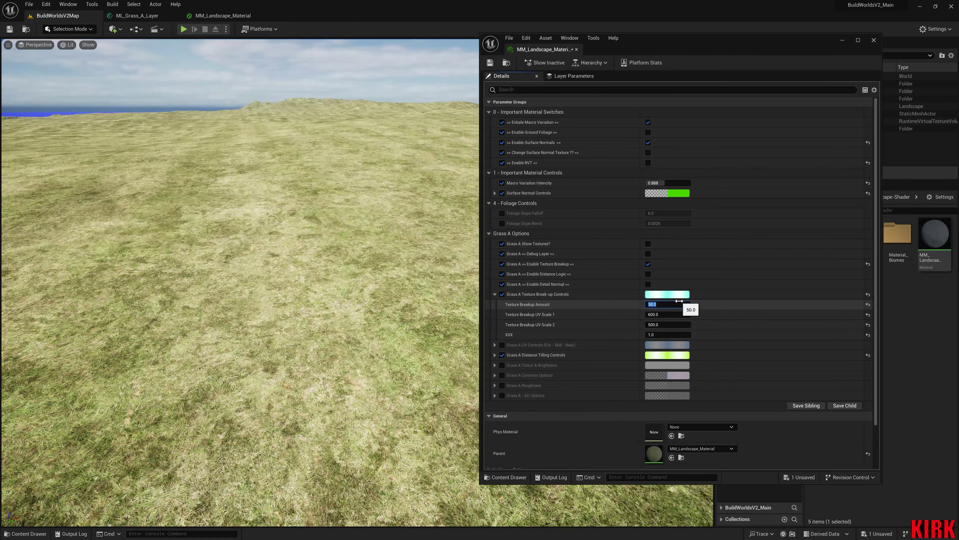
{"action": "type", "text": "0"}
{"action": "key", "text": "Return"}
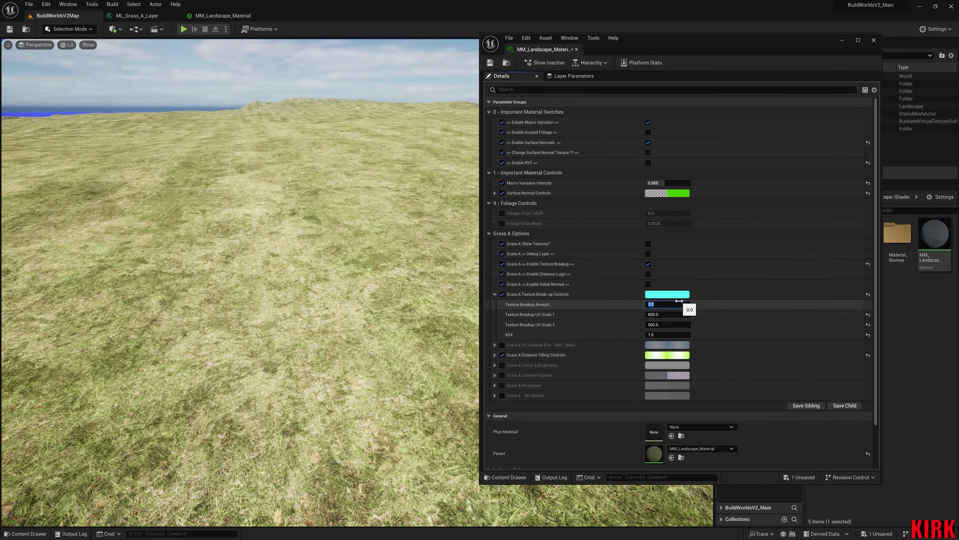
{"action": "type", "text": "50"}
{"action": "key", "text": "Return"}
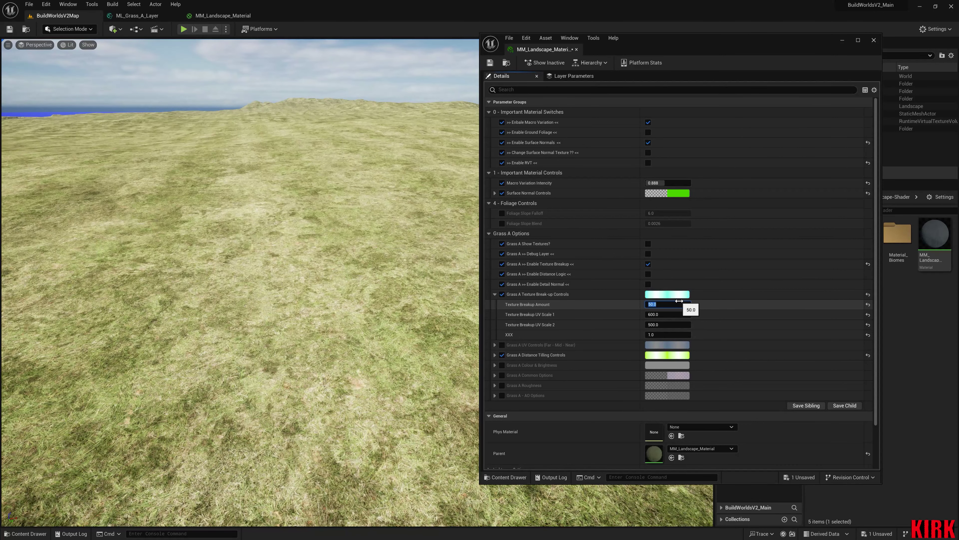
{"action": "type", "text": "10"}
{"action": "key", "text": "Return"}
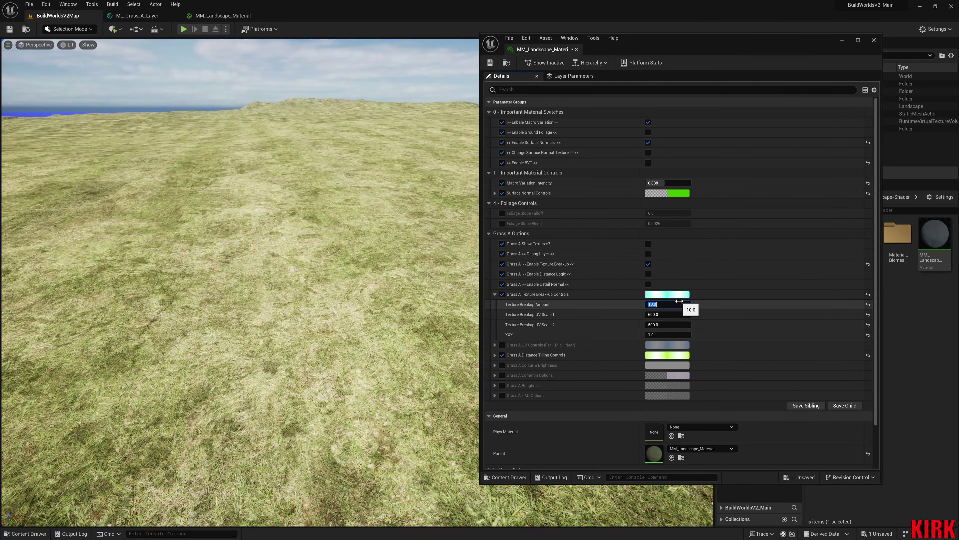
Fly closer to the grass, try other breakup scales, and set Texture Breakup UV Scale 1 to 610 and UV Scale 2 to 500
{"action": "key", "text": "w"}
{"action": "right_click_drag", "start_coordinate": [431, 257], "coordinate": [519, 318]}
{"action": "mouse_move", "coordinate": [669, 315]}
{"action": "left_mouse_down"}
{"action": "mouse_move", "coordinate": [706, 316]}
{"action": "mouse_move", "coordinate": [668, 316]}
{"action": "mouse_move", "coordinate": [669, 324]}
{"action": "left_mouse_up"}
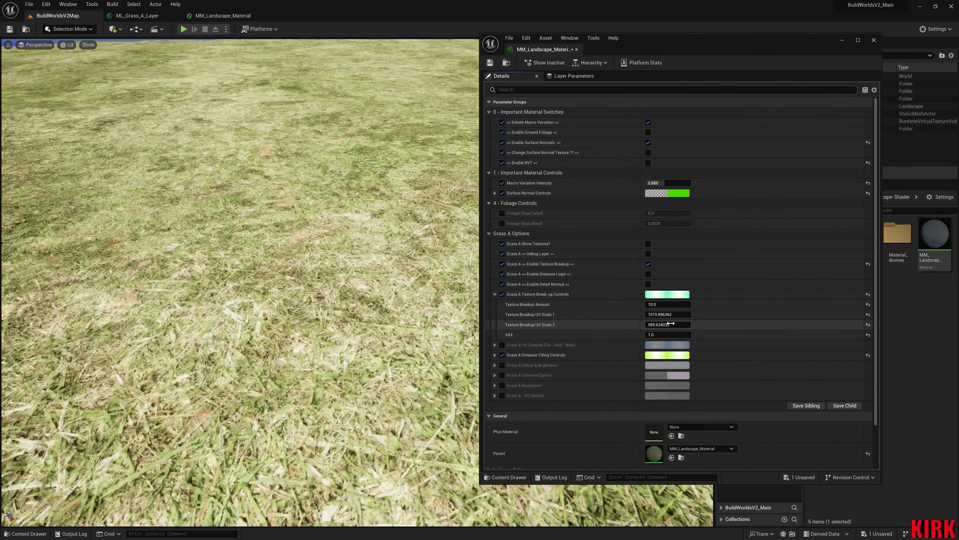
{"action": "left_click", "coordinate": [669, 315]}
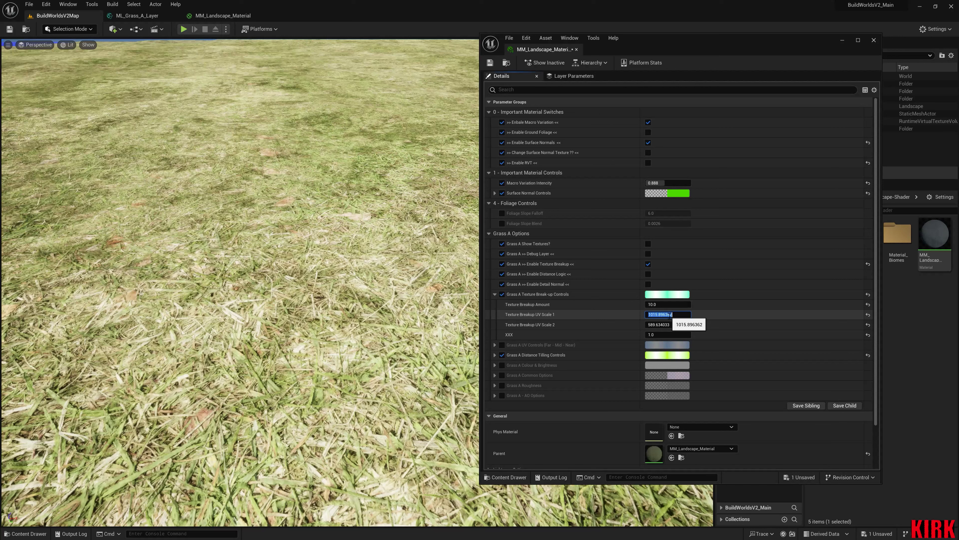
{"action": "type", "text": "91"}
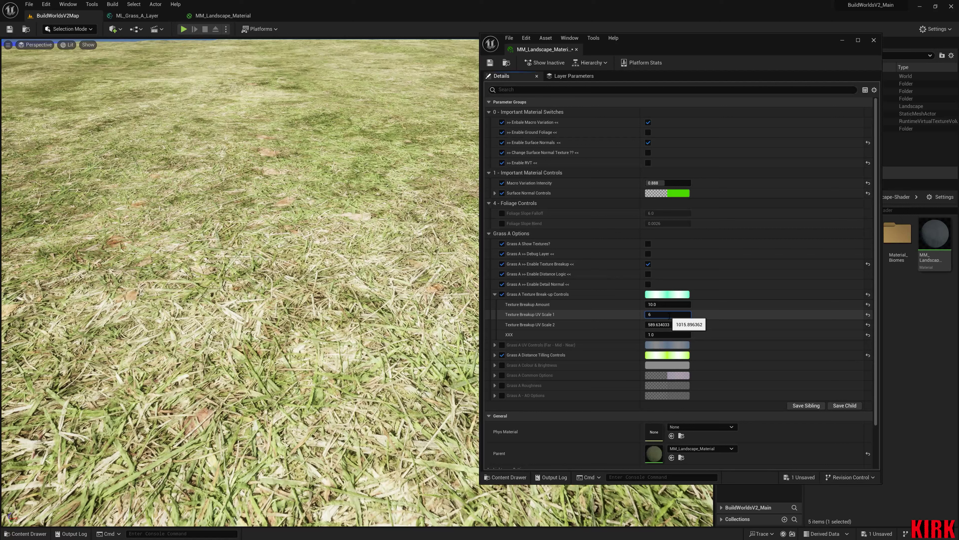
{"action": "key", "text": "Tab"}
{"action": "type", "text": "5"}
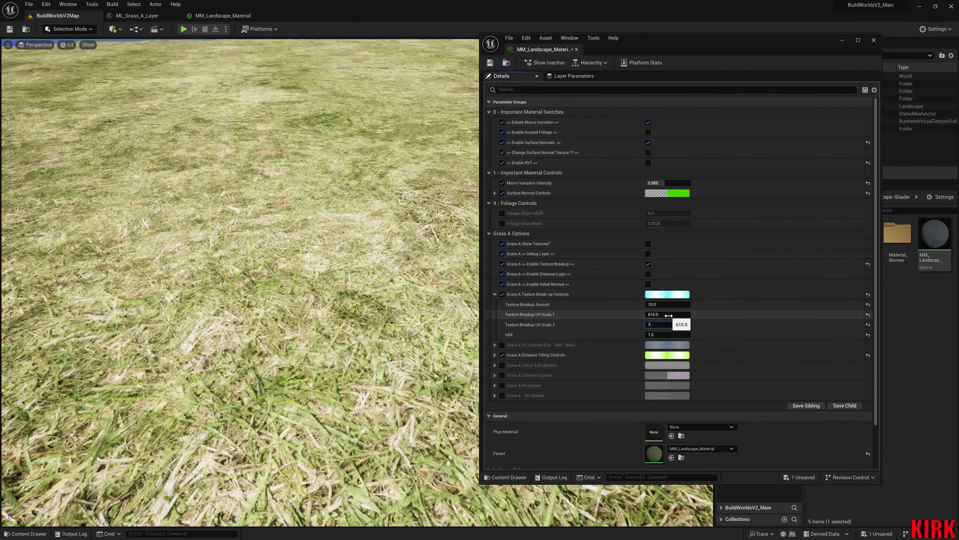
{"action": "type", "text": "00"}
{"action": "key", "text": "Return"}
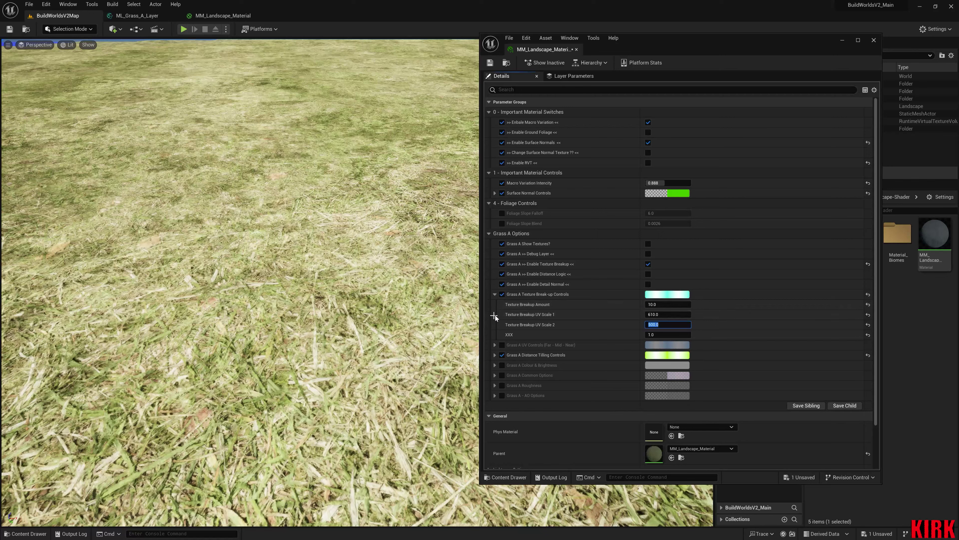
Pull the view back to the horizon and compare the landscape with Texture Breakup Amount at 0, 1 and 50
{"action": "right_click_drag", "start_coordinate": [397, 279], "coordinate": [414, 238]}
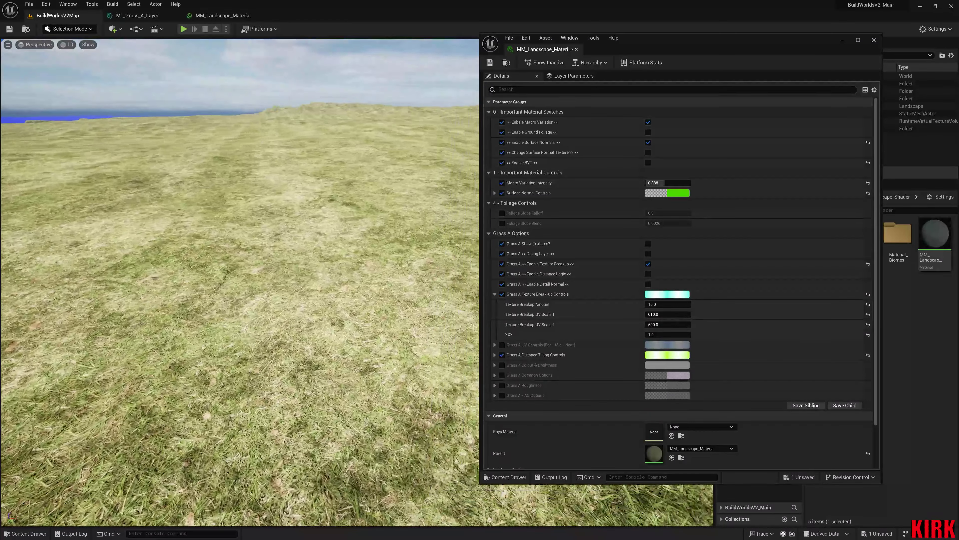
{"action": "left_click", "coordinate": [661, 305]}
{"action": "type", "text": "0"}
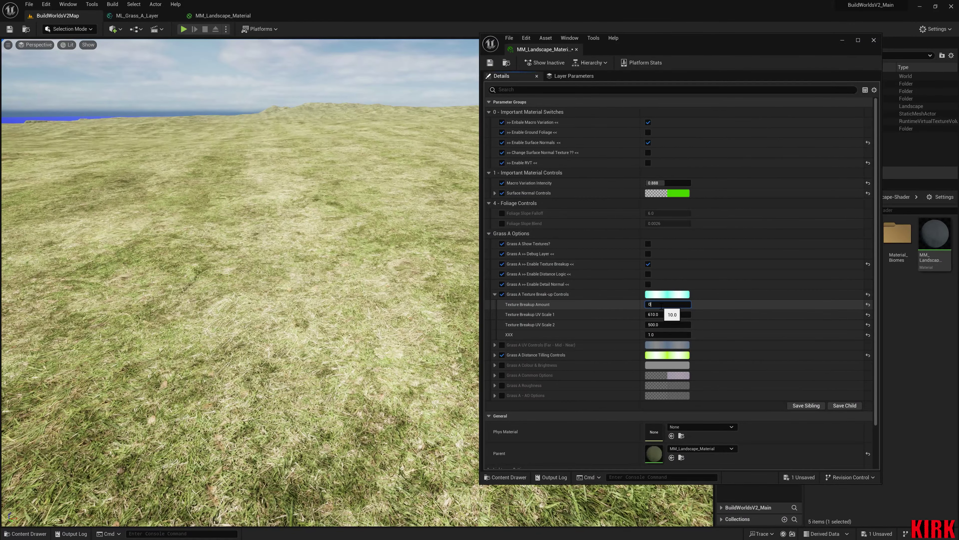
{"action": "key", "text": "Return"}
{"action": "type", "text": "1"}
{"action": "key", "text": "Return"}
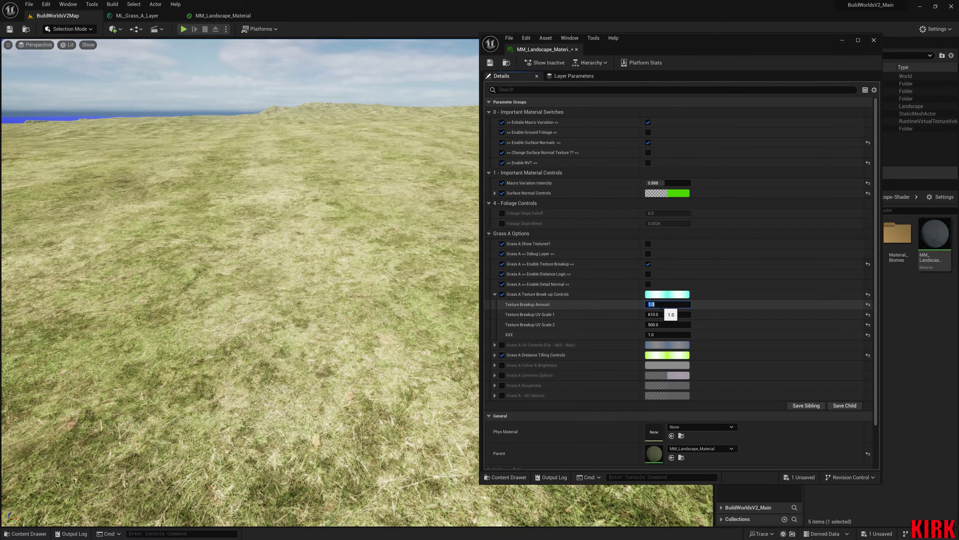
{"action": "type", "text": "50"}
{"action": "key", "text": "Return"}
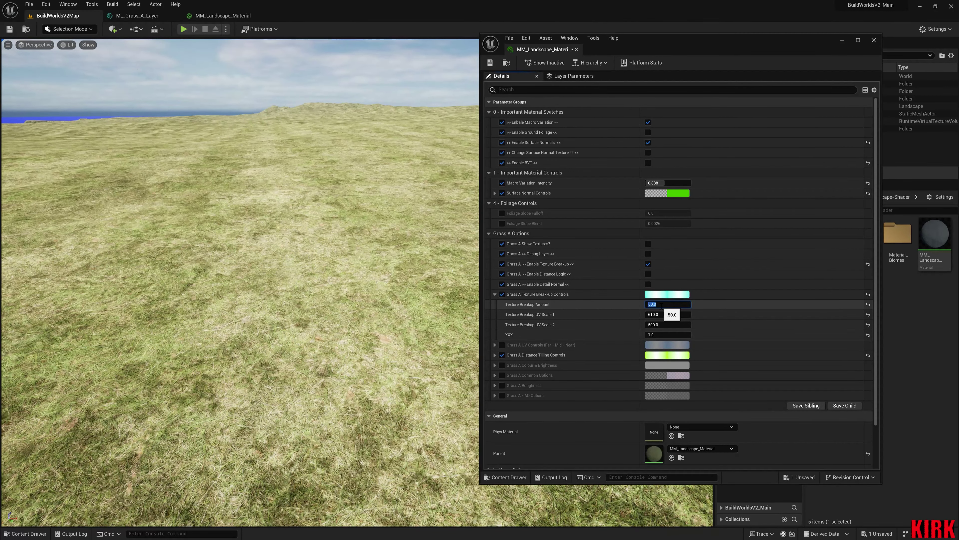
{"action": "type", "text": "0"}
{"action": "key", "text": "Return"}
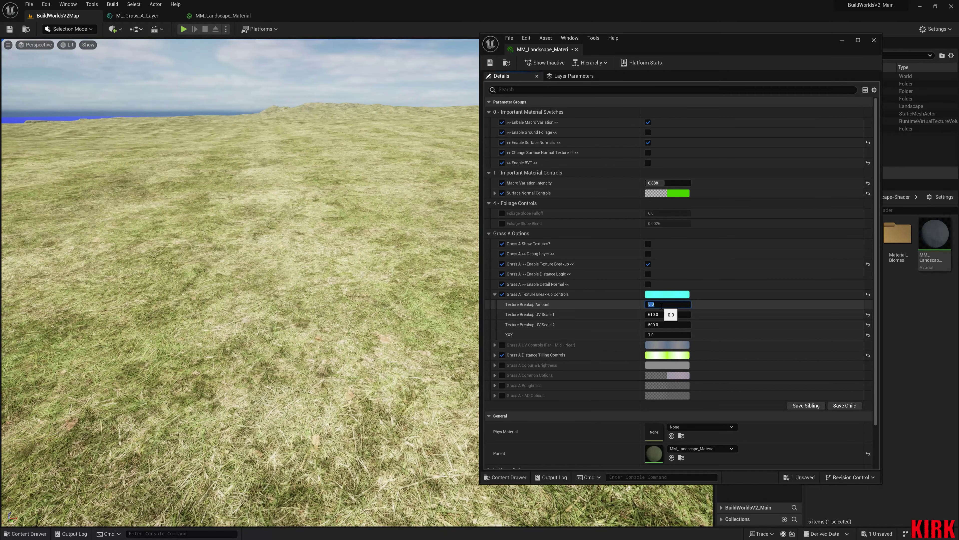
{"action": "type", "text": "50"}
{"action": "key", "text": "Return"}
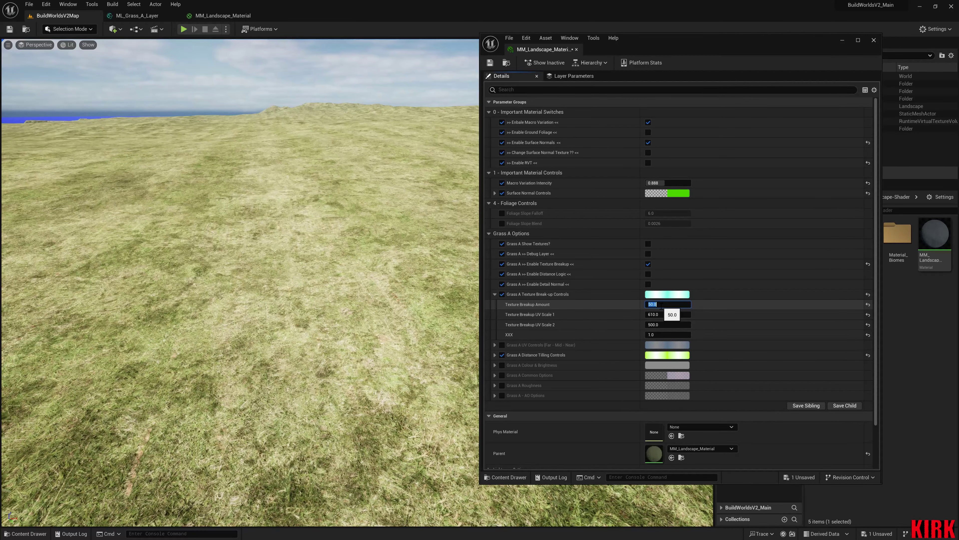
Set Texture Breakup Amount to 15, check the landscape, and collapse Grass A Texture Break-up Controls
{"action": "type", "text": "1"}
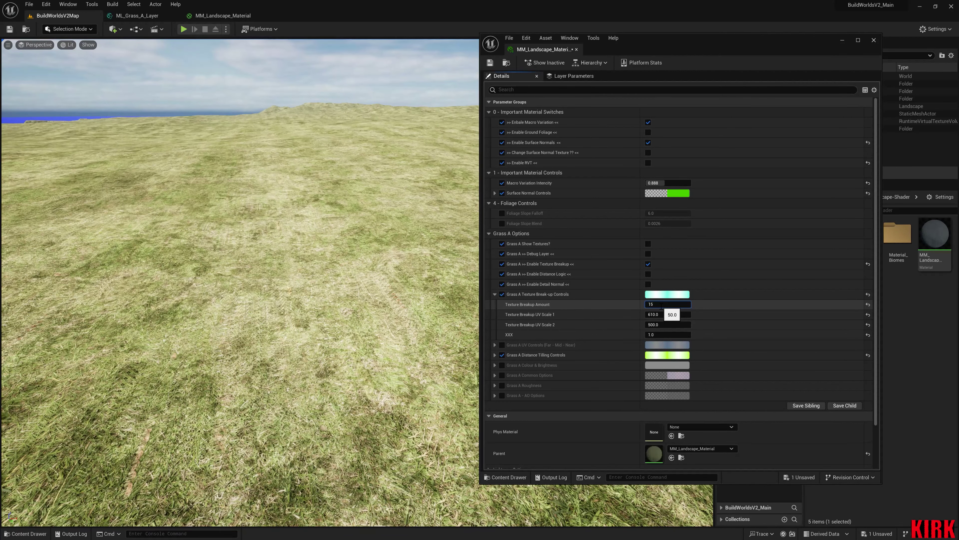
{"action": "type", "text": "5"}
{"action": "key", "text": "Return"}
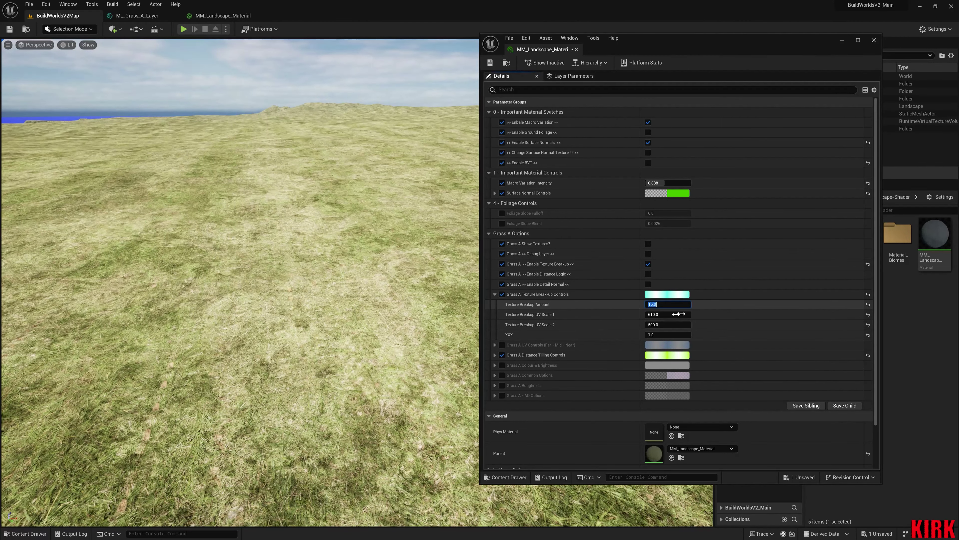
{"action": "right_click_drag", "start_coordinate": [426, 337], "coordinate": [440, 325]}
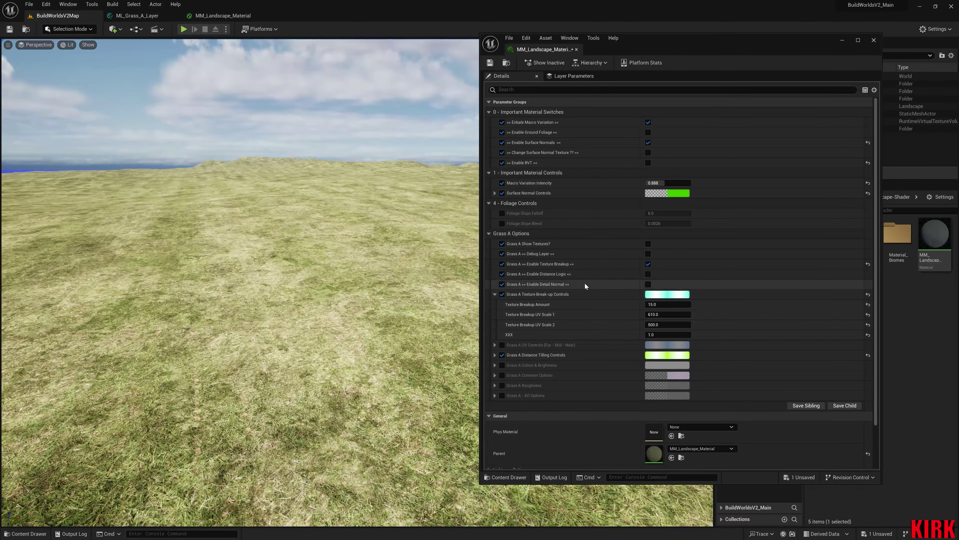
{"action": "left_click", "coordinate": [495, 294]}
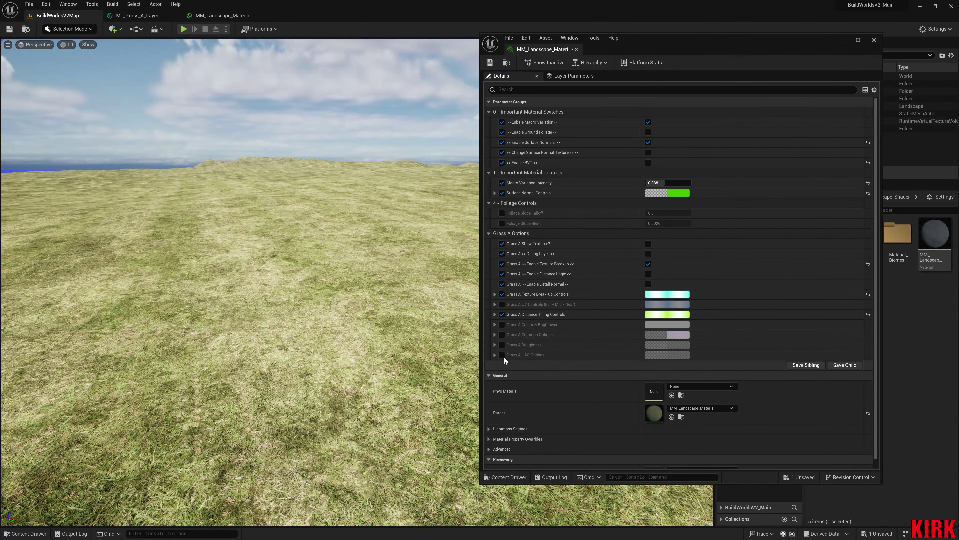
Override and expand Grass A UV Controls (Far - Mid - Near), change NEAR to about 1008, and set FAR to 1
{"action": "left_click", "coordinate": [502, 304]}
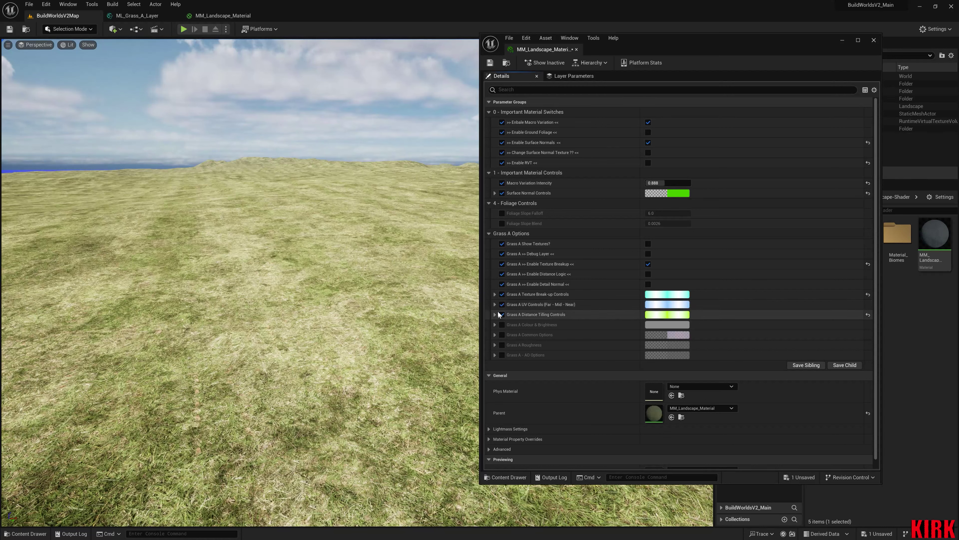
{"action": "left_click", "coordinate": [494, 304]}
{"action": "mouse_move", "coordinate": [665, 334]}
{"action": "left_mouse_down"}
{"action": "mouse_move", "coordinate": [650, 334]}
{"action": "mouse_move", "coordinate": [661, 334]}
{"action": "left_mouse_up"}
{"action": "left_click", "coordinate": [663, 314]}
{"action": "type", "text": "1"}
{"action": "key", "text": "Return"}
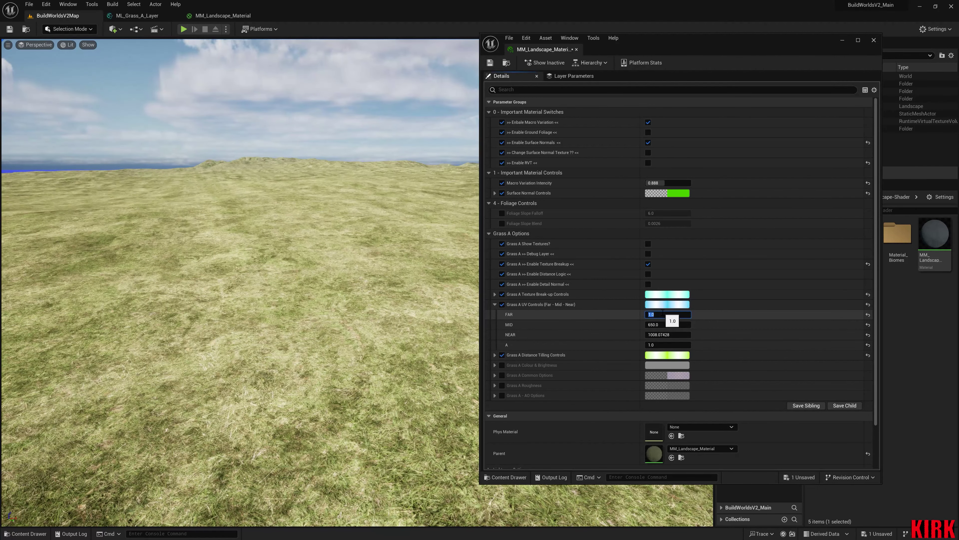
Look toward the distant hills, set the Grass A UV Controls FAR value to 50, and lower the MID value
{"action": "right_click_drag", "start_coordinate": [297, 263], "coordinate": [389, 251]}
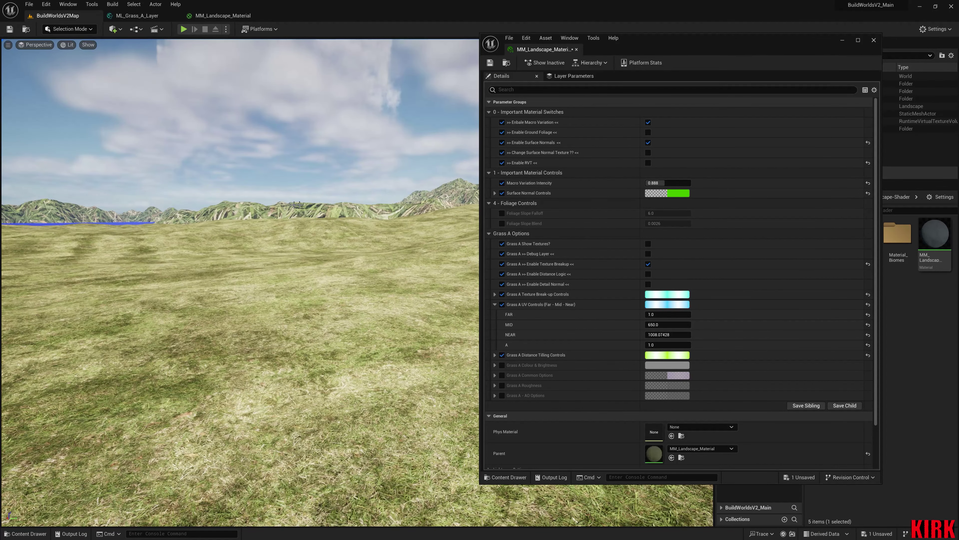
{"action": "left_click", "coordinate": [669, 314]}
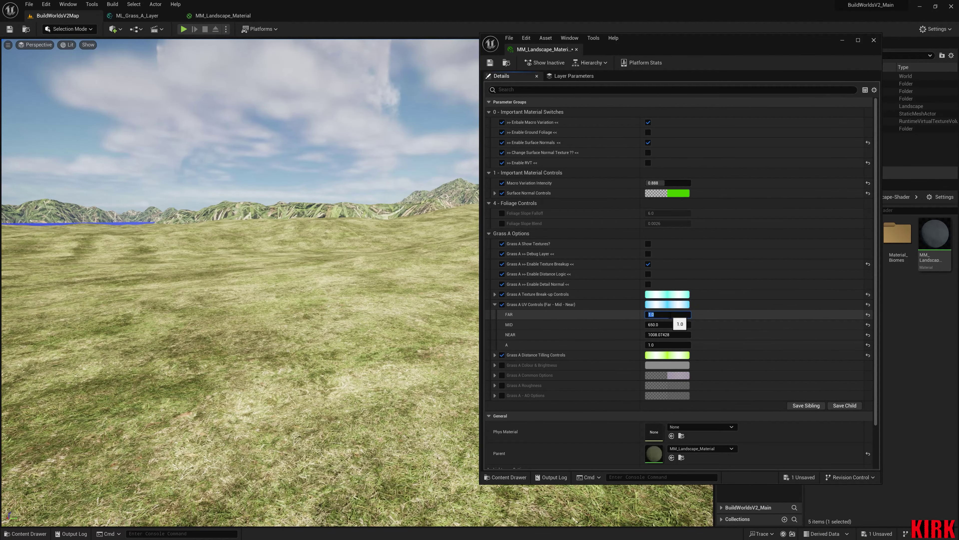
{"action": "type", "text": "50"}
{"action": "key", "text": "Return"}
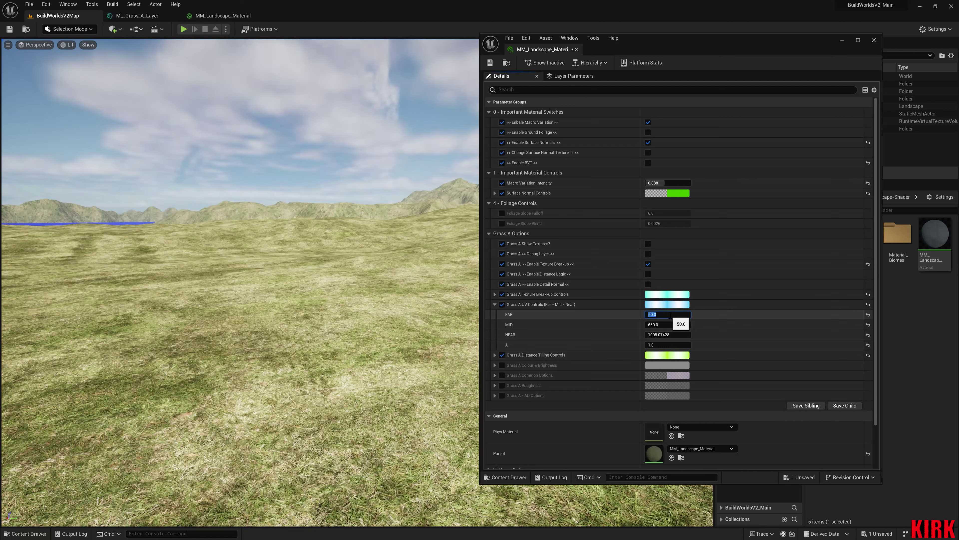
{"action": "key", "text": "Tab"}
{"action": "type", "text": "5"}
{"action": "key", "text": "Return"}
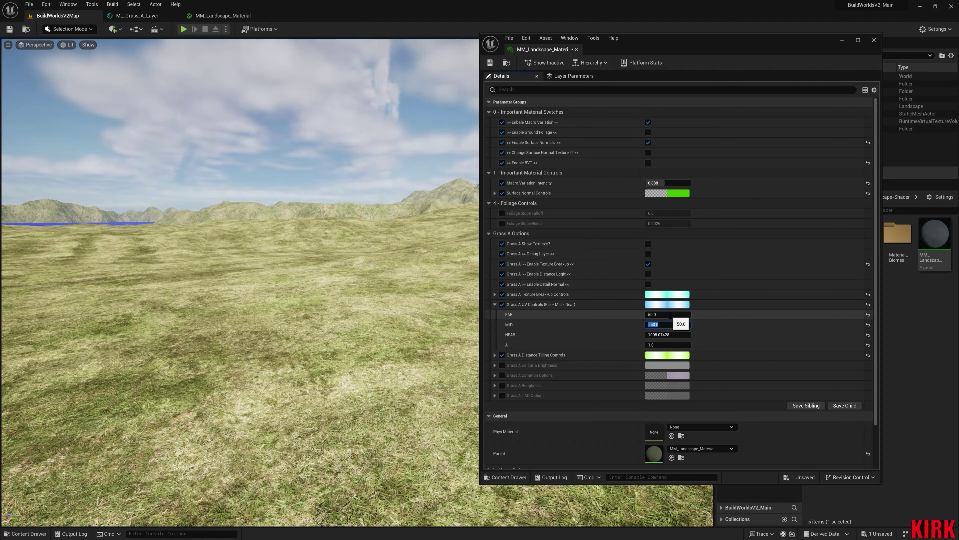
Set the Grass A UV Controls NEAR value to 1100 and collapse that parameter
{"action": "left_click", "coordinate": [672, 334]}
{"action": "type", "text": "1"}
{"action": "key", "text": "Return"}
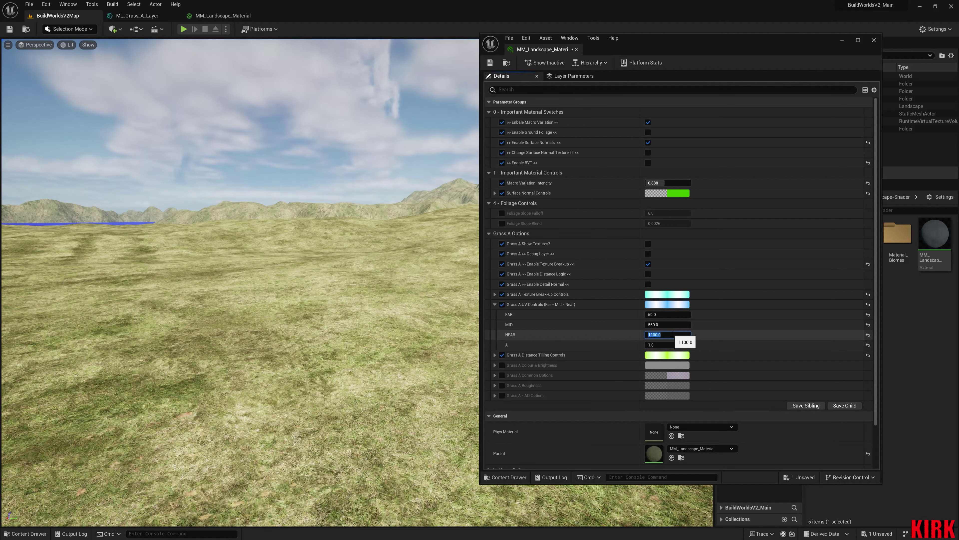
{"action": "left_click", "coordinate": [494, 304]}
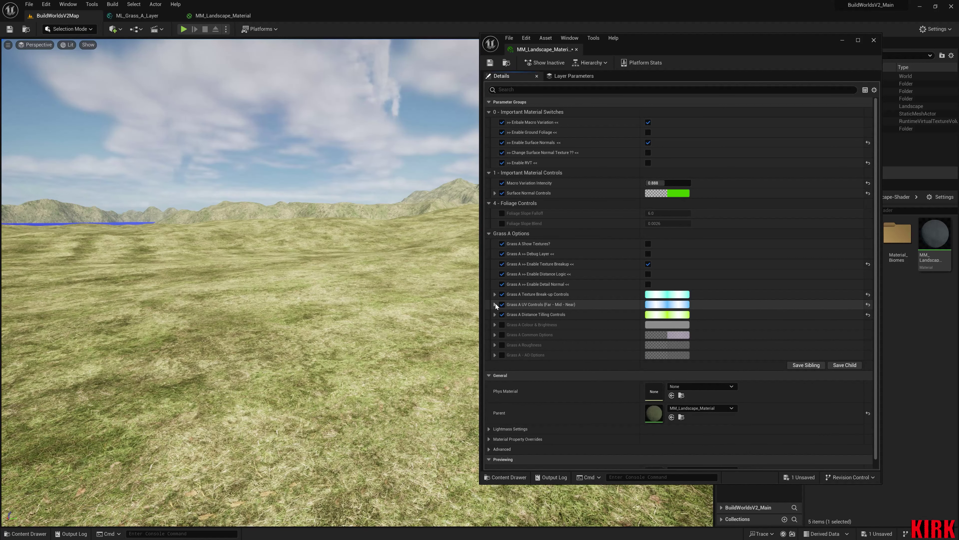
Override and expand Grass A Colour & Brightness, and set its Brightness to 0.35
{"action": "left_click", "coordinate": [495, 324]}
{"action": "left_click", "coordinate": [502, 324]}
{"action": "left_click", "coordinate": [673, 365]}
{"action": "key", "text": "Return"}
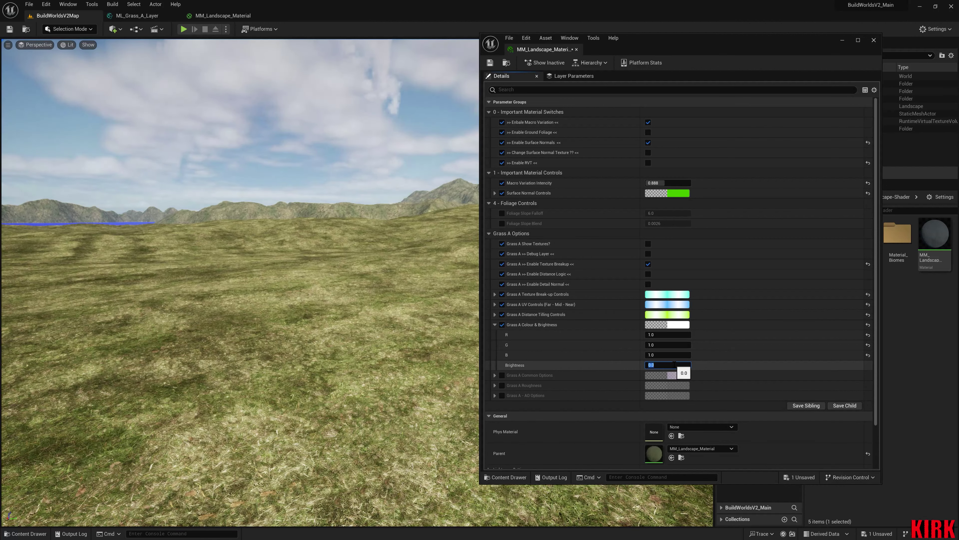
{"action": "type", "text": ".35"}
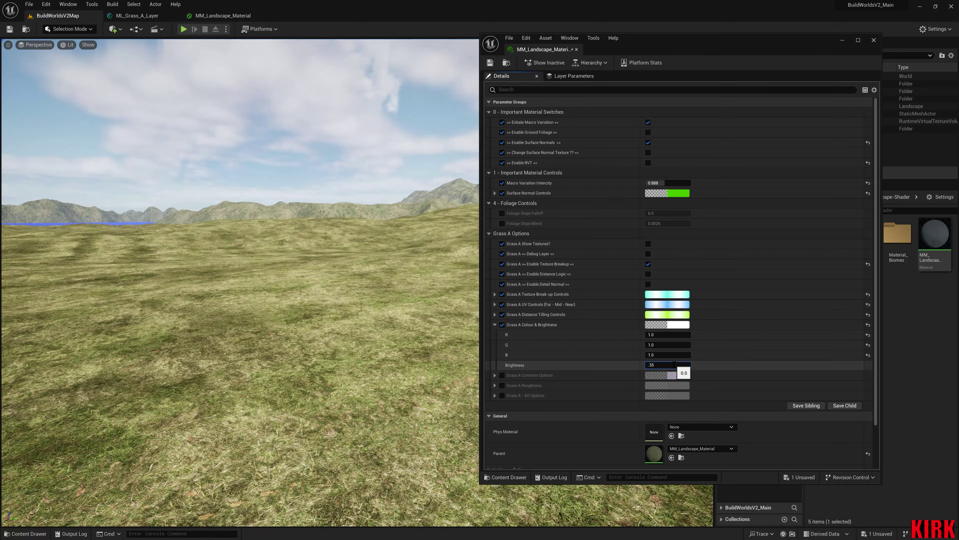
{"action": "key", "text": "Return"}
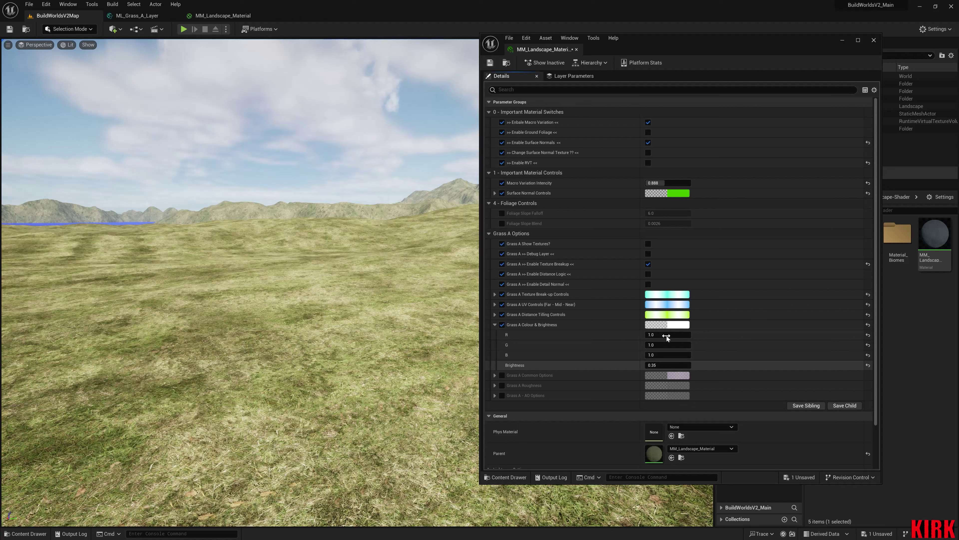
Tint the grass green by lowering R to about 0.66 and B to about 0.43 with G at 1, then reset R
{"action": "left_click_drag", "start_coordinate": [665, 335], "coordinate": [676, 354]}
{"action": "left_click", "coordinate": [678, 346]}
{"action": "type", "text": "1"}
{"action": "key", "text": "Return"}
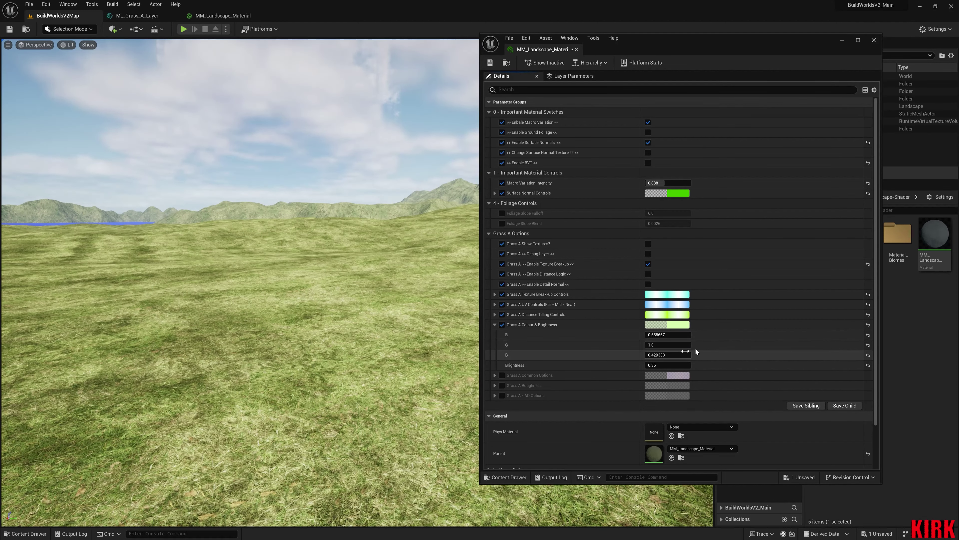
{"action": "left_click", "coordinate": [868, 334]}
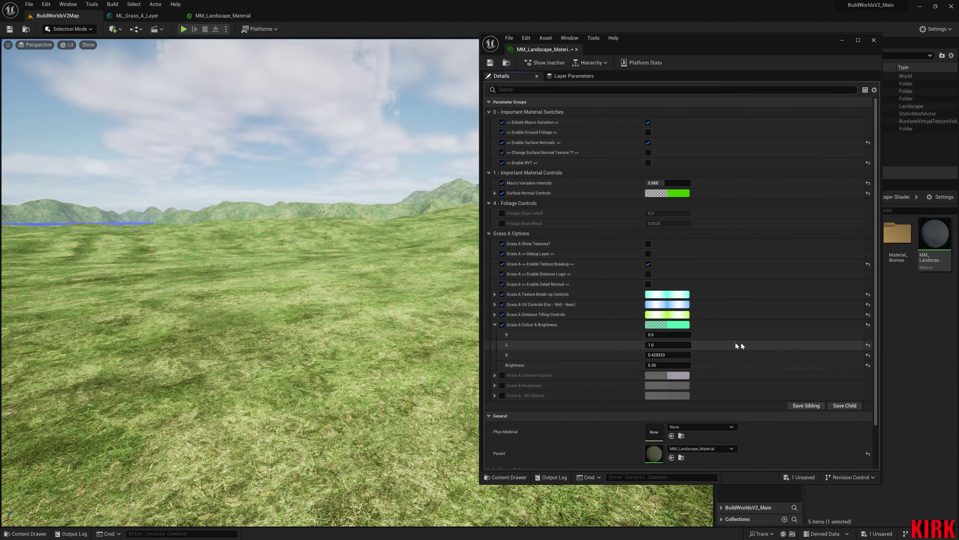
Set R, G and B of Grass A Colour & Brightness to 1 and collapse the parameter
{"action": "left_click", "coordinate": [669, 334]}
{"action": "type", "text": "1"}
{"action": "left_click", "coordinate": [675, 345]}
{"action": "left_click", "coordinate": [679, 355]}
{"action": "type", "text": "1"}
{"action": "key", "text": "Return"}
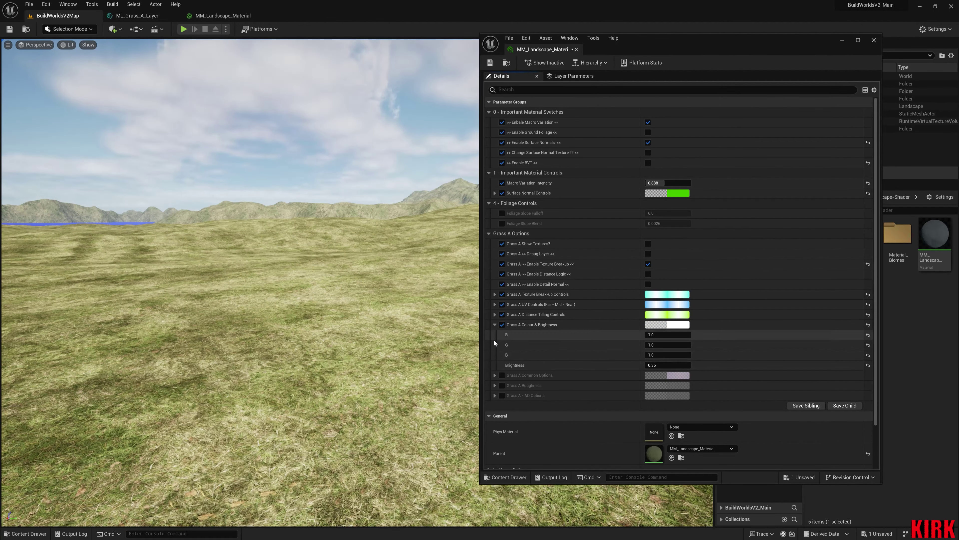
{"action": "left_click", "coordinate": [495, 325]}
Override and expand Grass A Common Options, and set Contrast to 1.2
{"action": "left_click", "coordinate": [502, 335]}
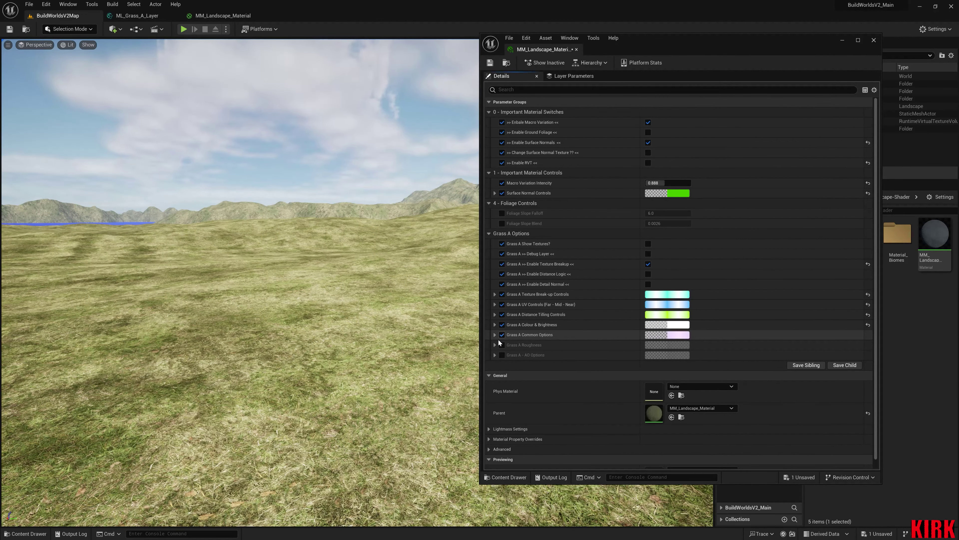
{"action": "left_click", "coordinate": [494, 335]}
{"action": "left_click", "coordinate": [672, 343]}
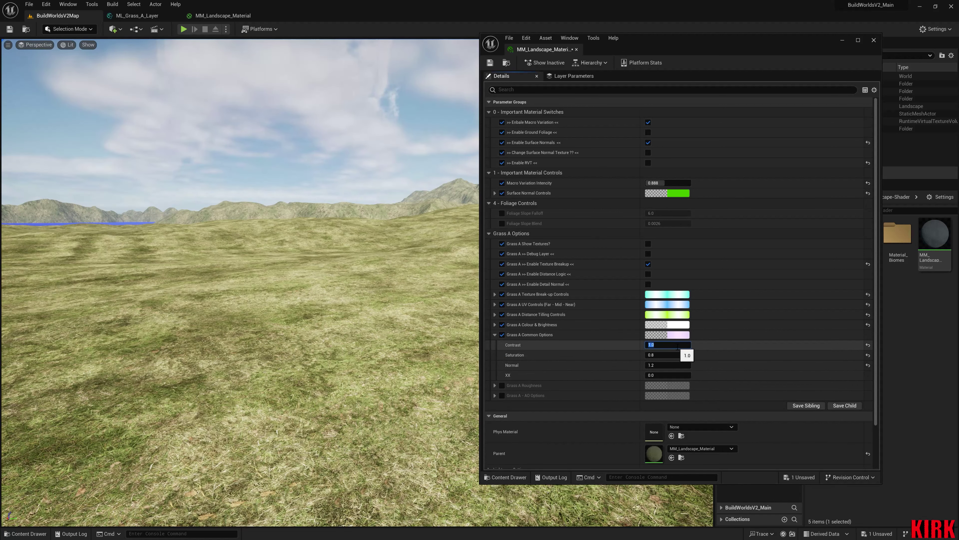
{"action": "key", "text": "BackSpace"}
{"action": "type", "text": "1.2"}
{"action": "key", "text": "Return"}
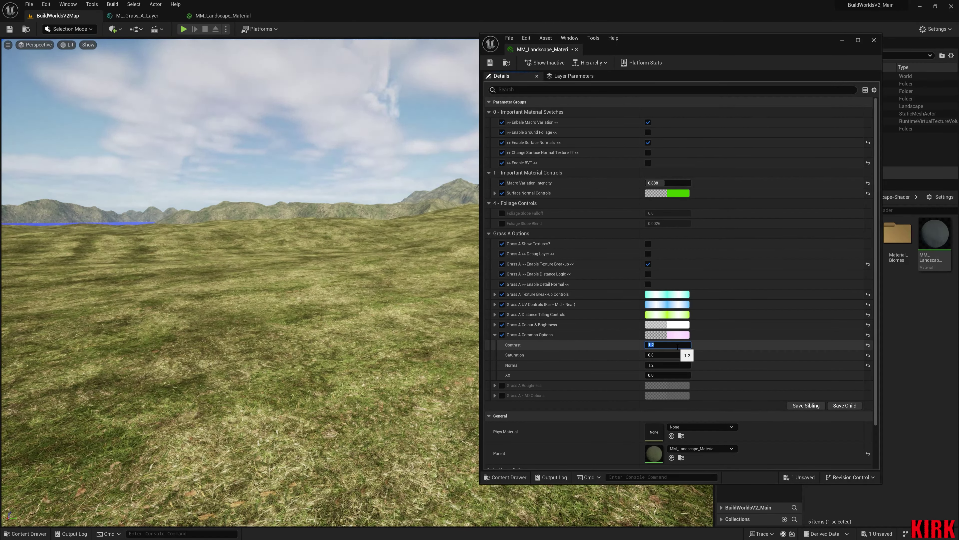
Compare the landscape with the Grass A Saturation at 0, 1, 5 and 1.21
{"action": "left_click", "coordinate": [672, 354]}
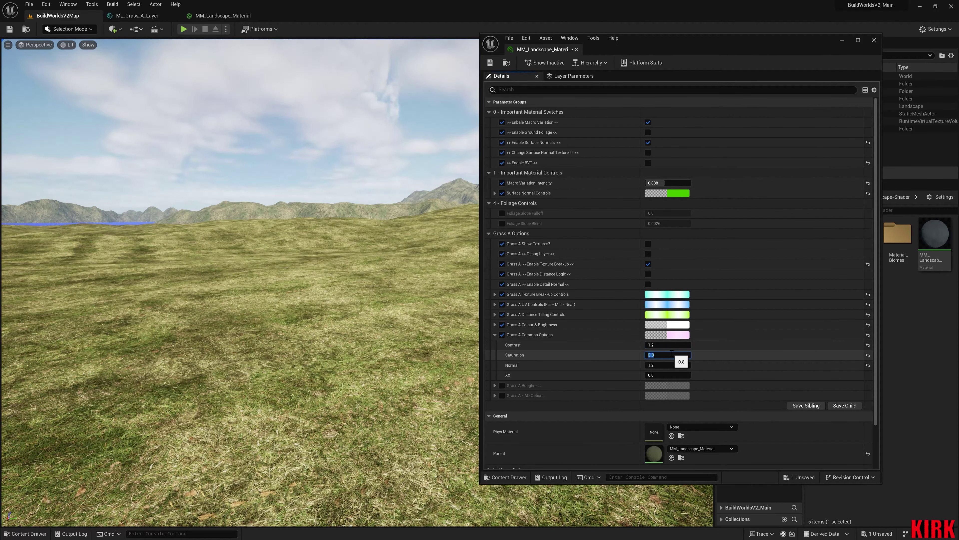
{"action": "type", "text": "0"}
{"action": "key", "text": "Return"}
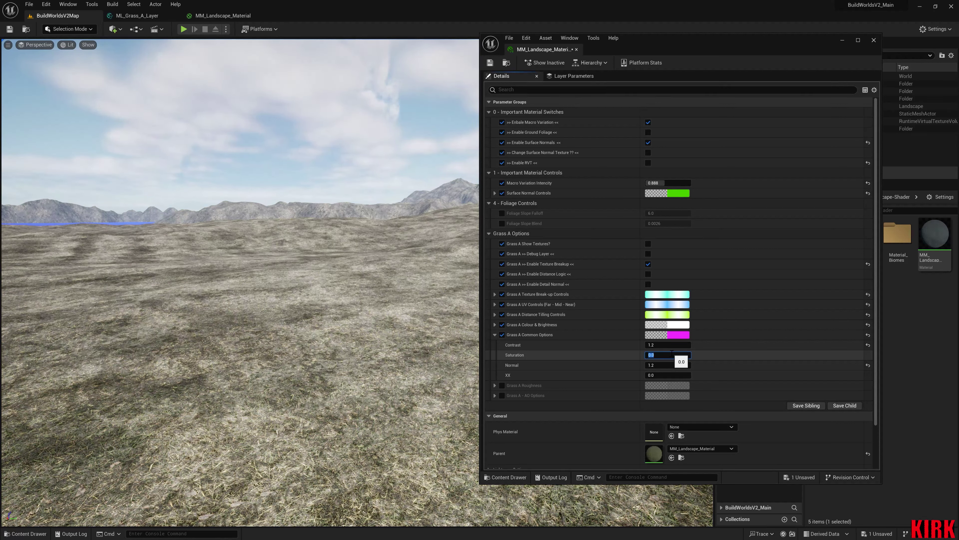
{"action": "type", "text": "1"}
{"action": "key", "text": "Return"}
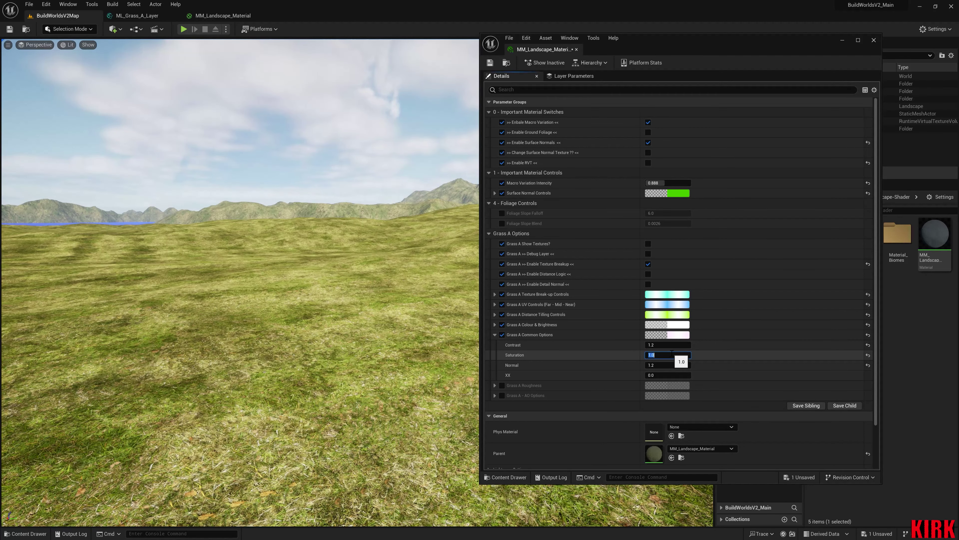
{"action": "type", "text": "5"}
{"action": "key", "text": "Return"}
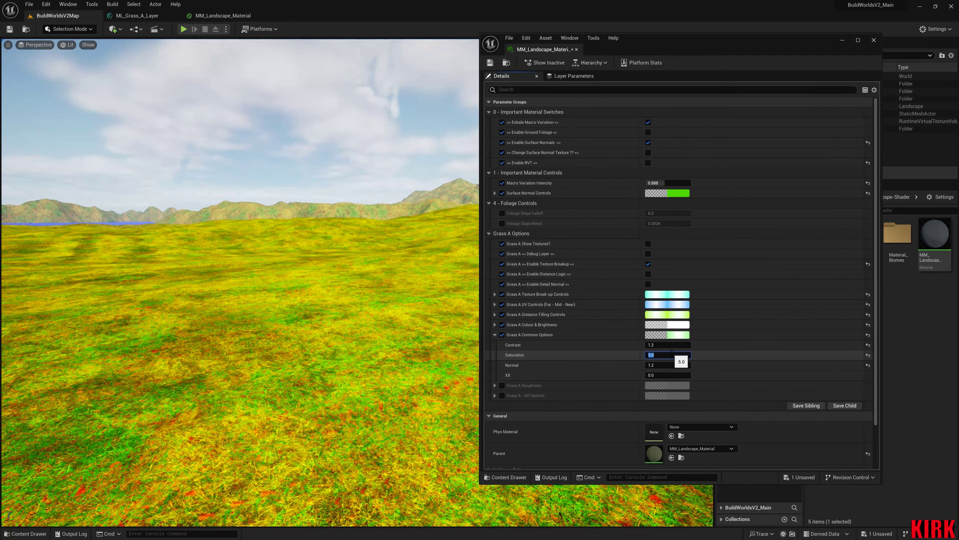
{"action": "type", "text": "1.21"}
{"action": "key", "text": "Return"}
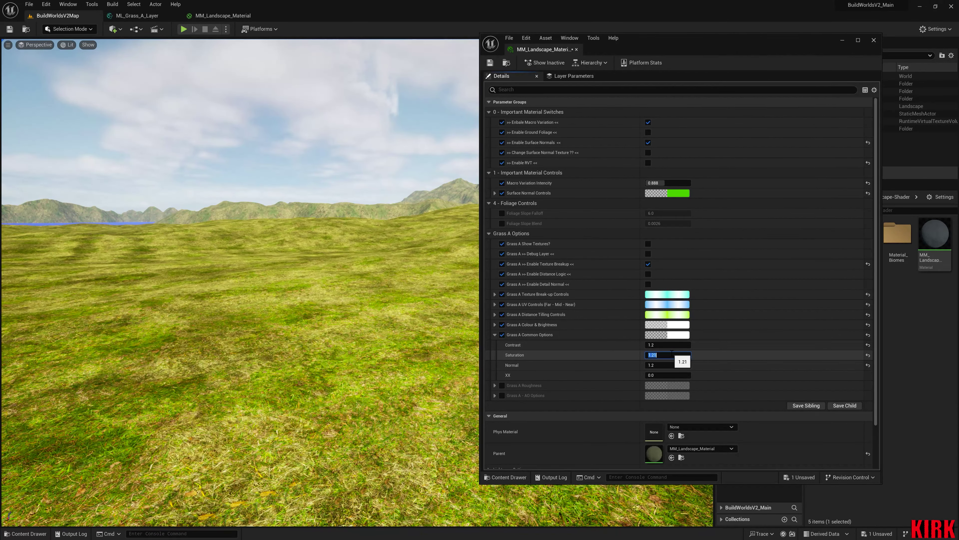
Check the grass colour in another direction and set the Grass A Saturation to 1
{"action": "right_click_drag", "start_coordinate": [378, 291], "coordinate": [302, 299]}
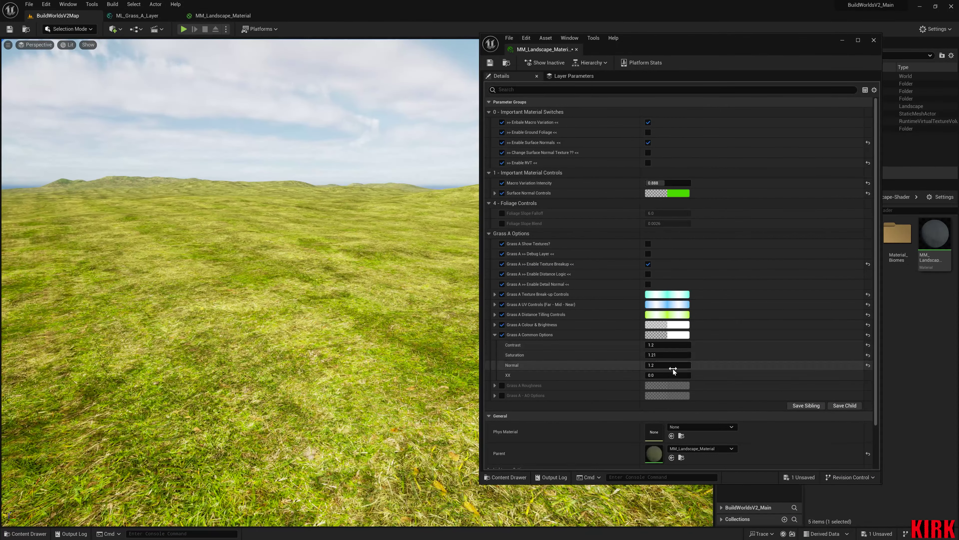
{"action": "left_click", "coordinate": [671, 354]}
{"action": "type", "text": "1"}
{"action": "key", "text": "Return"}
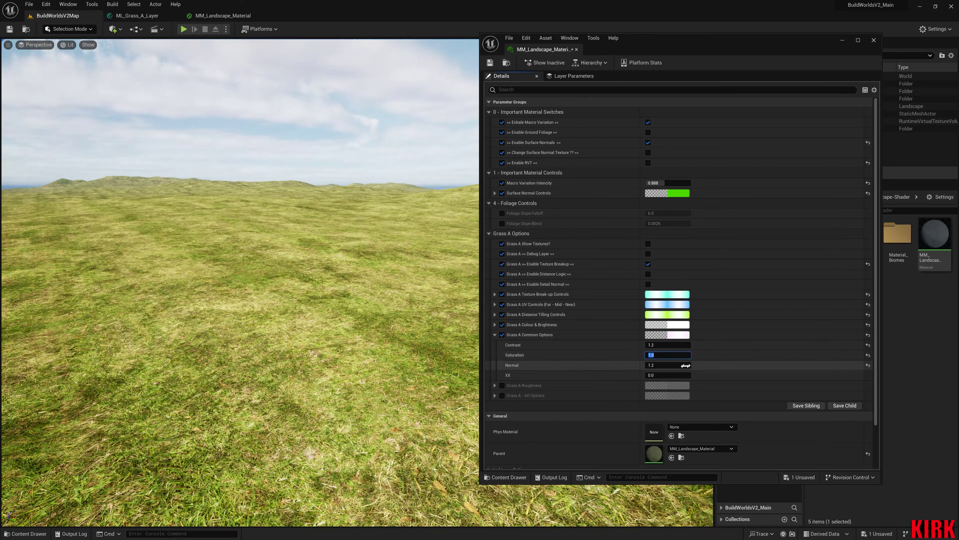
Compare the landscape with the Grass A Normal value at 0 and at 5
{"action": "left_click", "coordinate": [673, 364]}
{"action": "type", "text": "0"}
{"action": "key", "text": "Return"}
{"action": "type", "text": "5"}
{"action": "key", "text": "Return"}
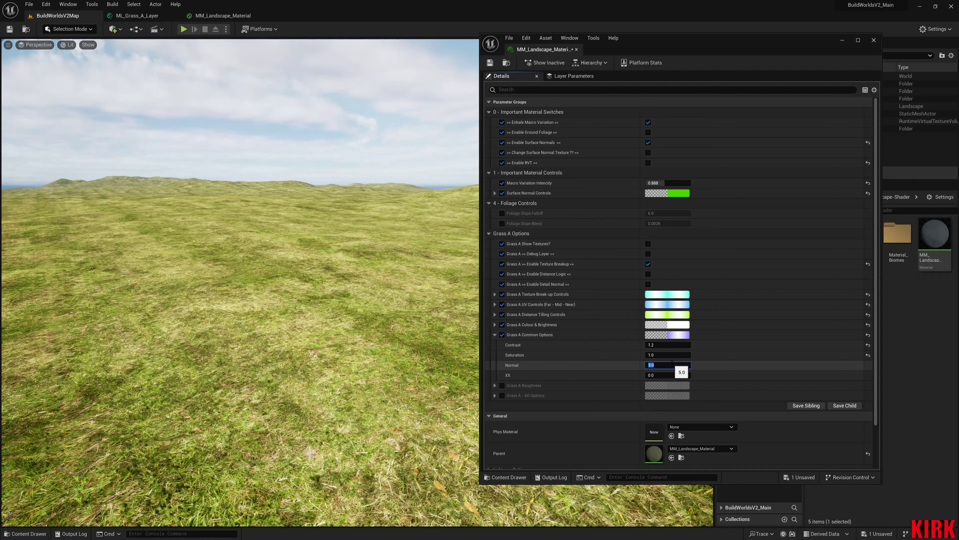
{"action": "type", "text": "0"}
{"action": "key", "text": "Return"}
{"action": "type", "text": "5"}
{"action": "key", "text": "Return"}
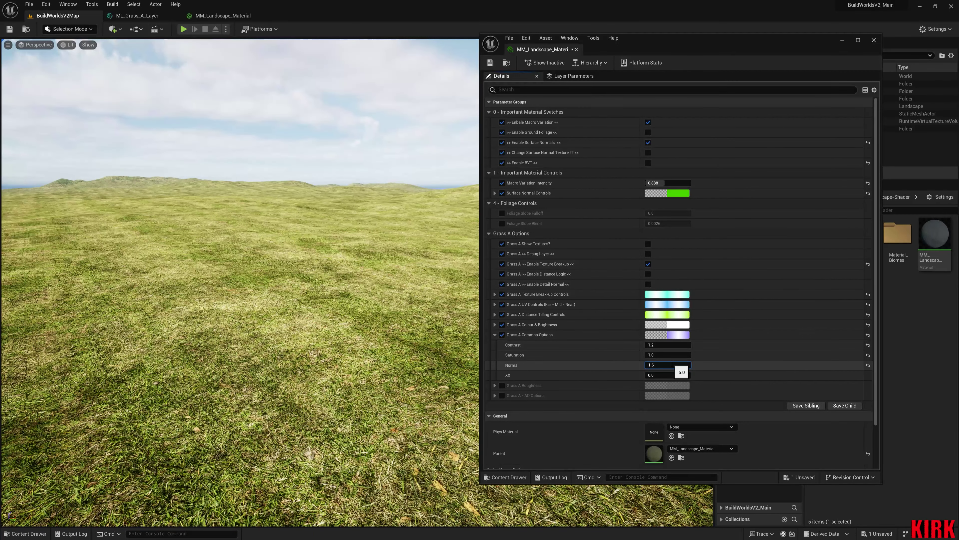
Set the Grass A Normal value to 1.6 and collapse Grass A Common Options
{"action": "key", "text": "Return"}
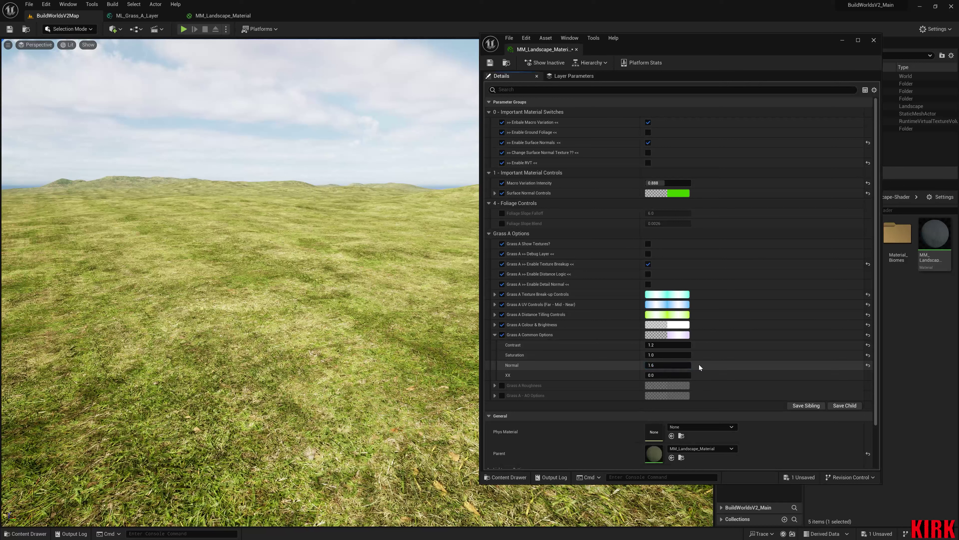
{"action": "left_click", "coordinate": [496, 335]}
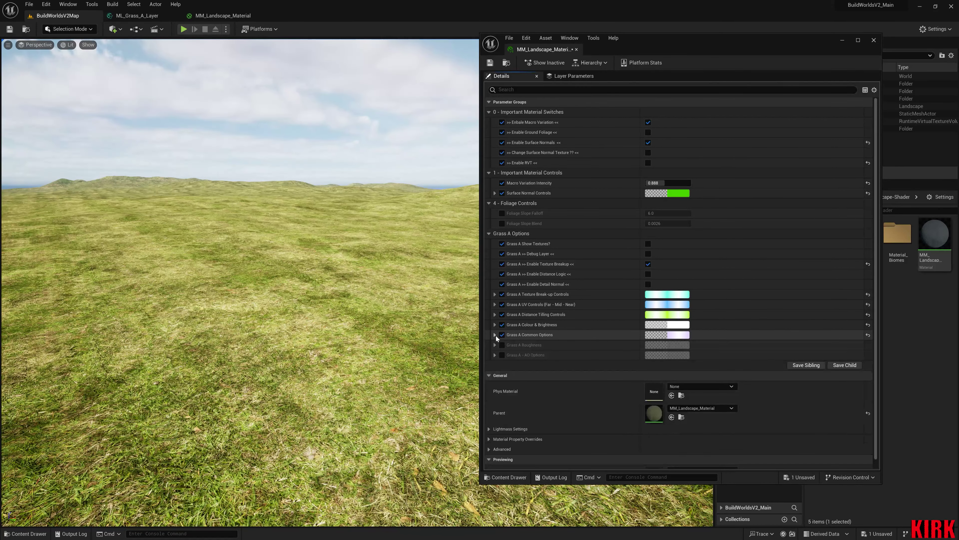
Override and expand Grass A Roughness, set Roughness, Min and Max to 0, and check the landscape toward the mountains
{"action": "left_click", "coordinate": [502, 345]}
{"action": "left_click", "coordinate": [495, 345]}
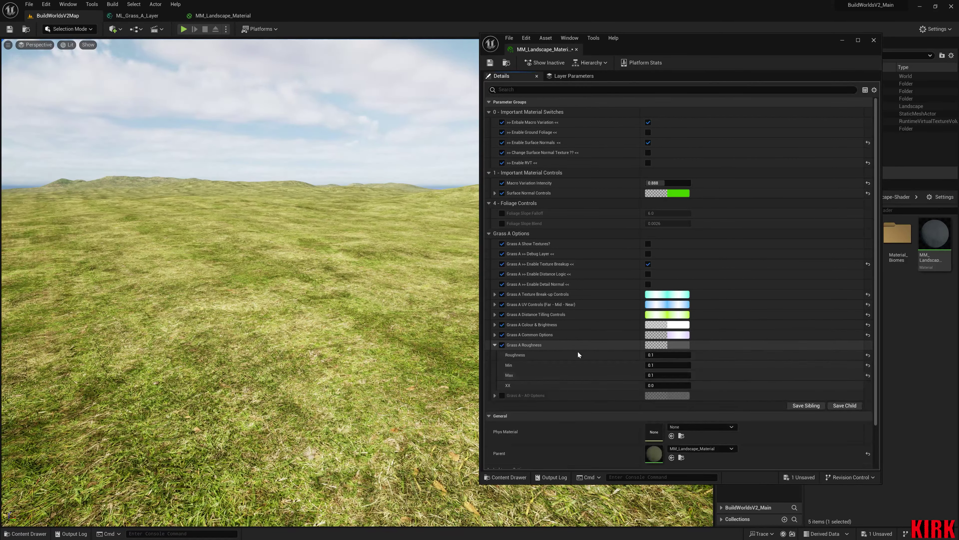
{"action": "left_click", "coordinate": [669, 354]}
{"action": "key", "text": "Tab"}
{"action": "key", "text": "Tab"}
{"action": "key", "text": "Return"}
{"action": "right_click_drag", "start_coordinate": [378, 272], "coordinate": [470, 283]}
Set Grass A Roughness to 1 with Min 0.5 and Max 1, and collapse the parameter
{"action": "left_click", "coordinate": [658, 355]}
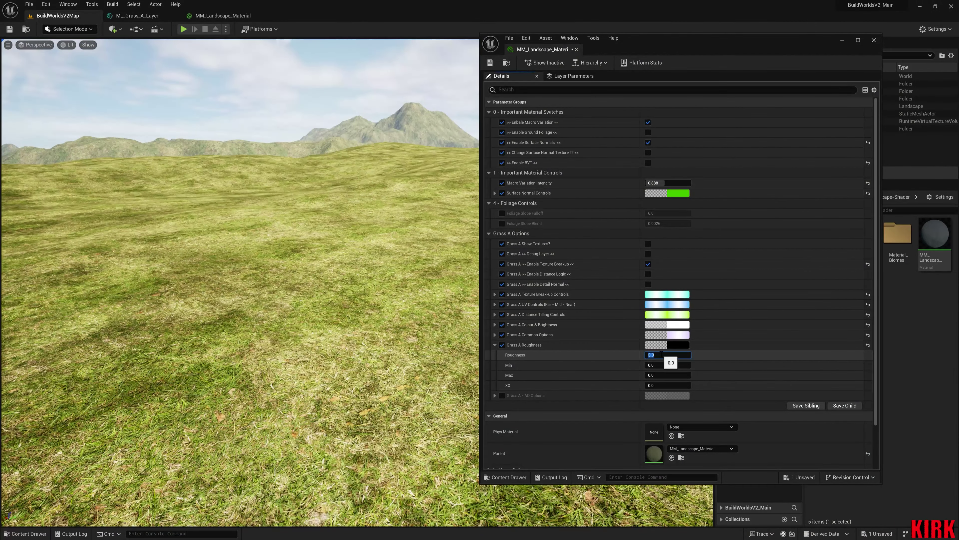
{"action": "key", "text": "Return"}
{"action": "key", "text": "Tab"}
{"action": "type", "text": ".5"}
{"action": "key", "text": "Tab"}
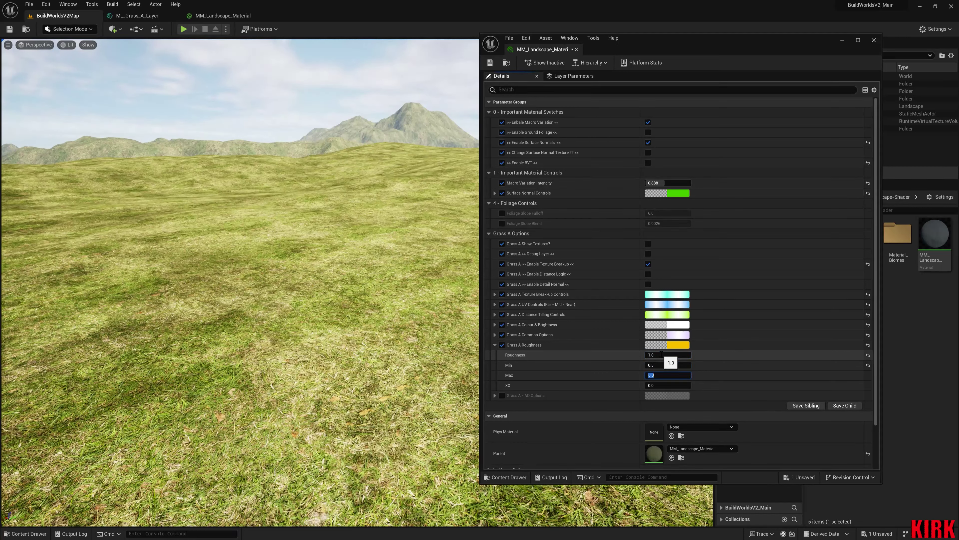
{"action": "type", "text": "1"}
{"action": "key", "text": "Return"}
{"action": "left_click", "coordinate": [718, 377]}
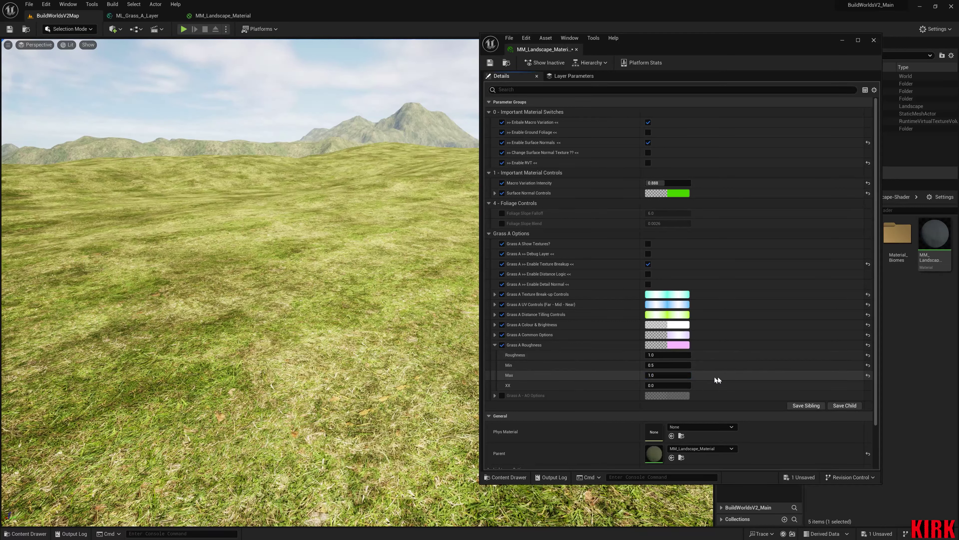
{"action": "left_click", "coordinate": [494, 344]}
Override and expand Grass A - AO Options, and set A-O to 1, Min to 0.5 and Max to 1
{"action": "left_click", "coordinate": [502, 355]}
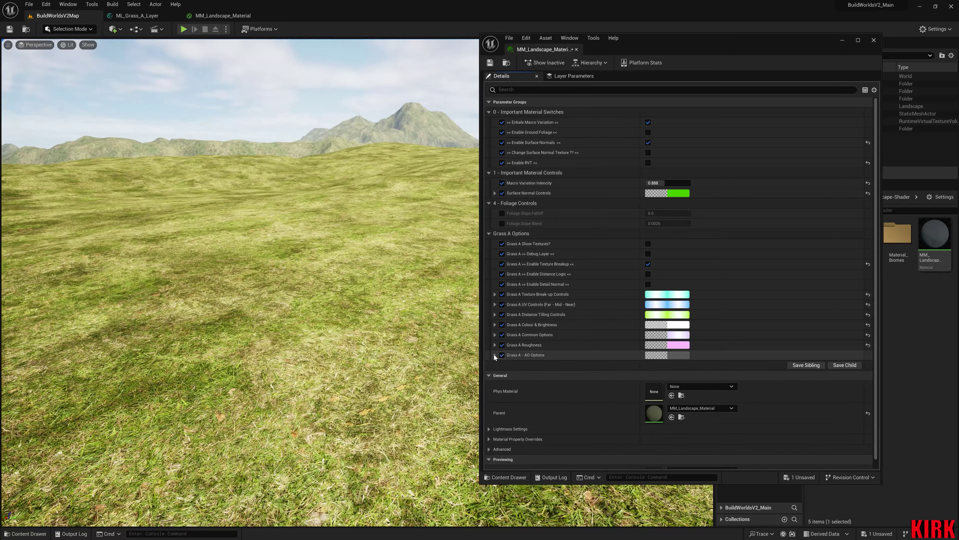
{"action": "left_click", "coordinate": [494, 355]}
{"action": "left_click", "coordinate": [676, 365]}
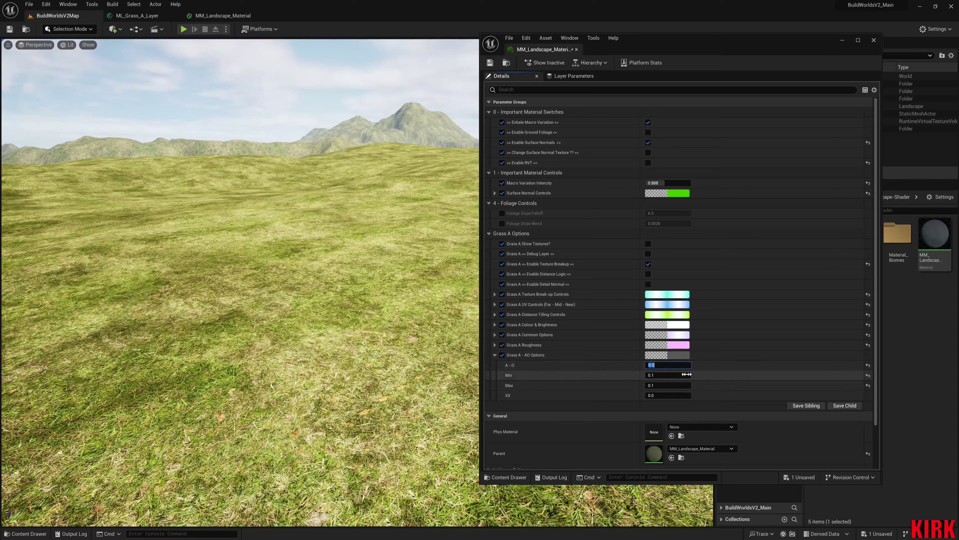
{"action": "type", "text": "1"}
{"action": "key", "text": "Return"}
{"action": "key", "text": "Tab"}
{"action": "type", "text": ".5"}
{"action": "key", "text": "Tab"}
{"action": "key", "text": "Return"}
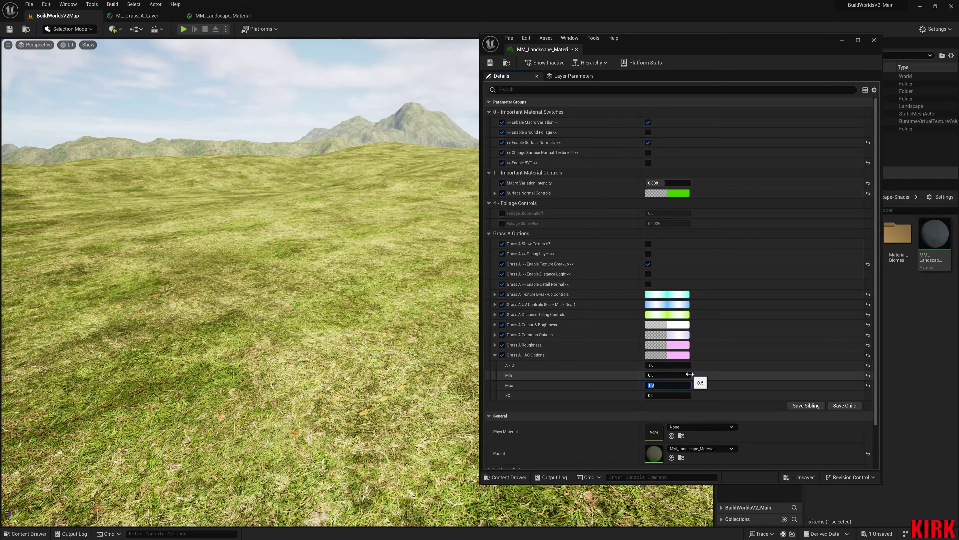
Recheck the A-O value, leave it at 1, and collapse Grass A - AO Options
{"action": "left_click", "coordinate": [679, 365]}
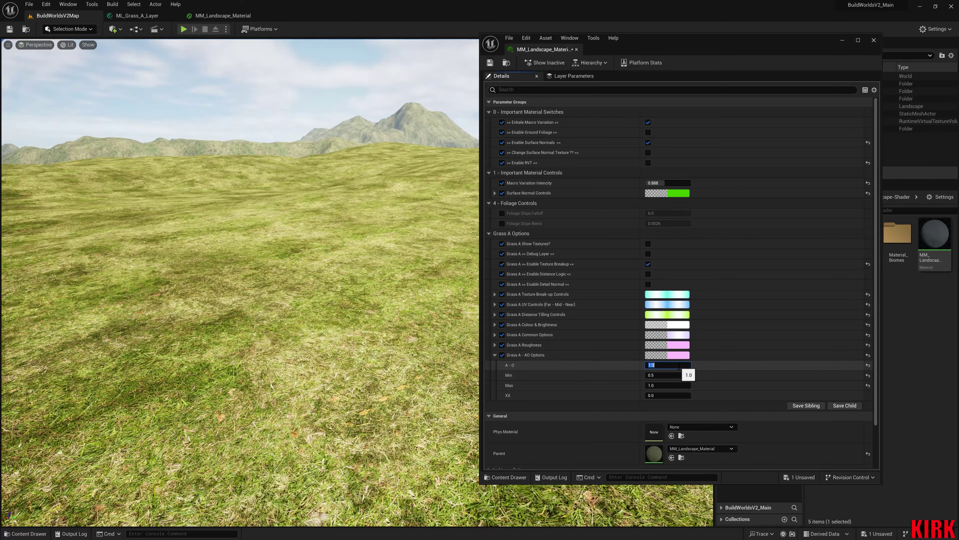
{"action": "key", "text": "Return"}
{"action": "key", "text": "Return"}
{"action": "key", "text": "Return"}
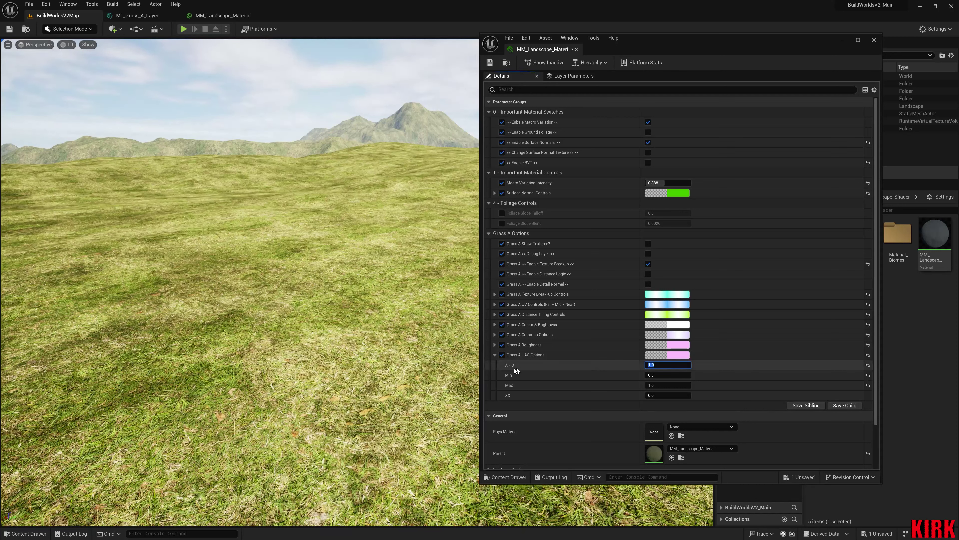
{"action": "left_click", "coordinate": [504, 365]}
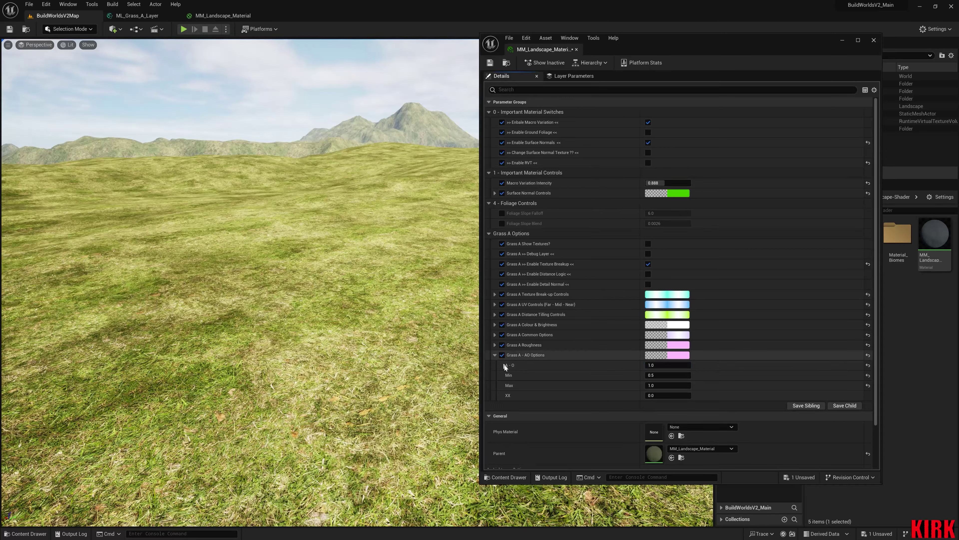
{"action": "left_click", "coordinate": [494, 355]}
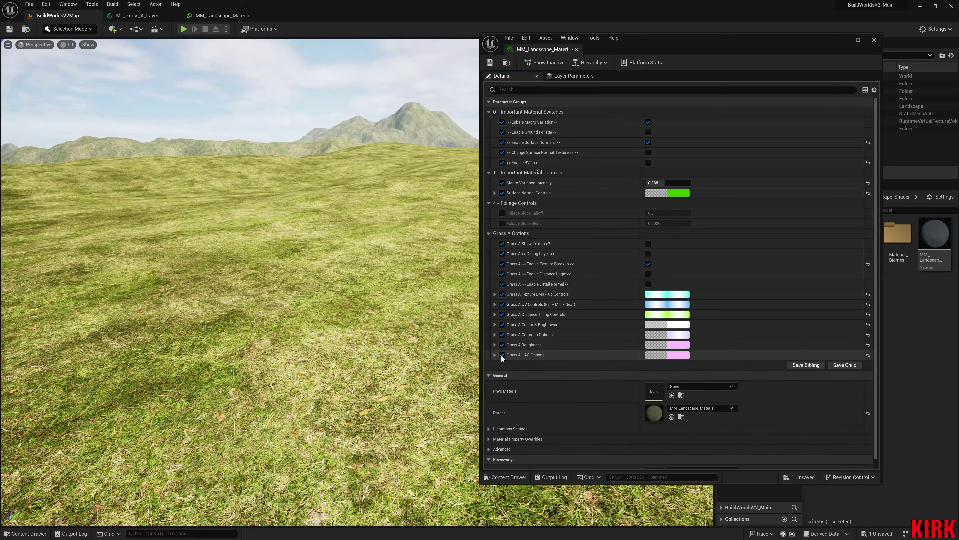
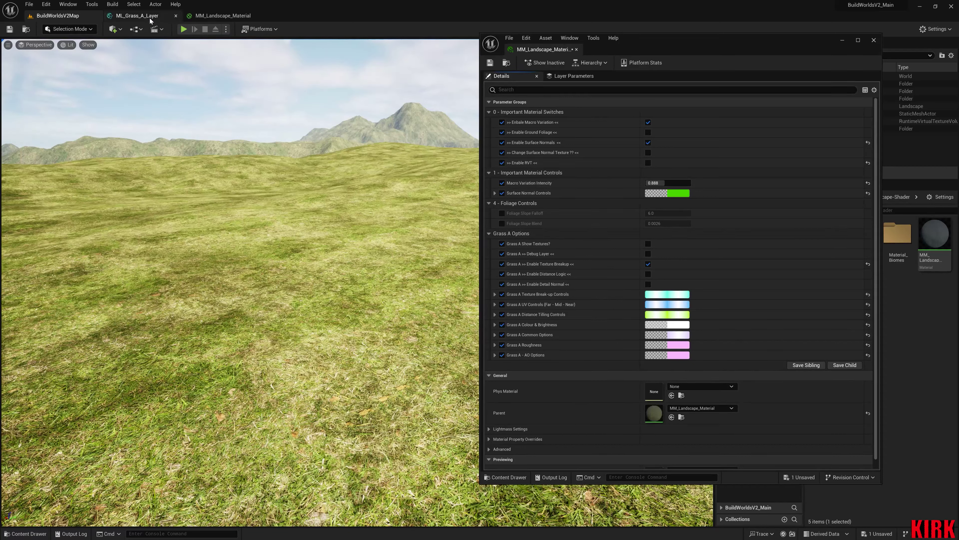
Locate the ML_Grass_A_Layer function in its Grass_A content folder and move the material instance window clear of the assets
{"action": "left_click", "coordinate": [161, 15]}
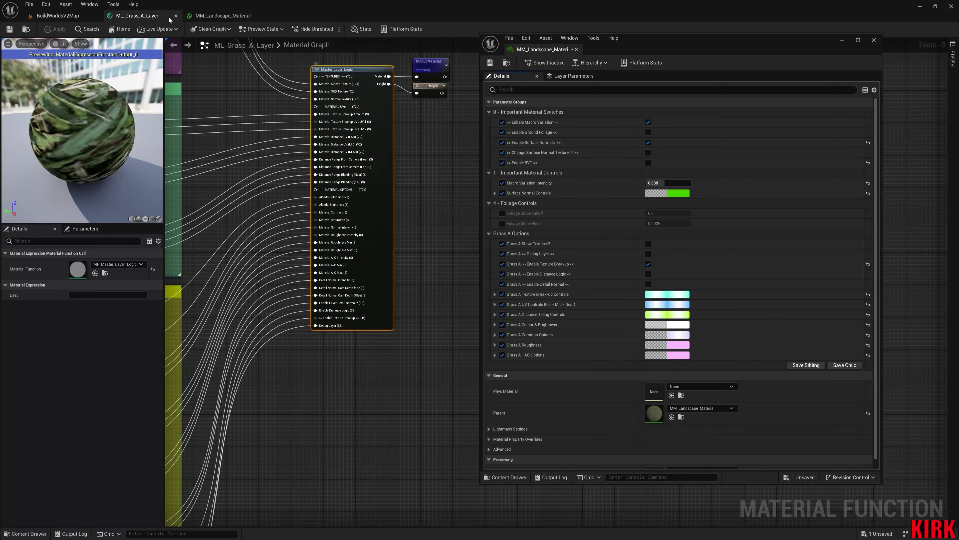
{"action": "right_click_drag", "start_coordinate": [255, 112], "coordinate": [489, 208]}
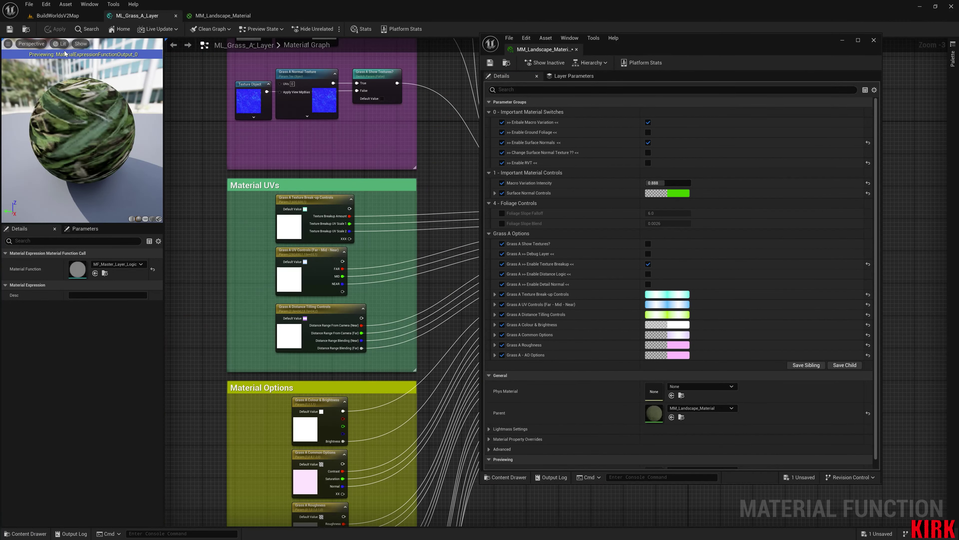
{"action": "left_click", "coordinate": [25, 30]}
{"action": "left_click_drag", "start_coordinate": [758, 46], "coordinate": [505, 67]}
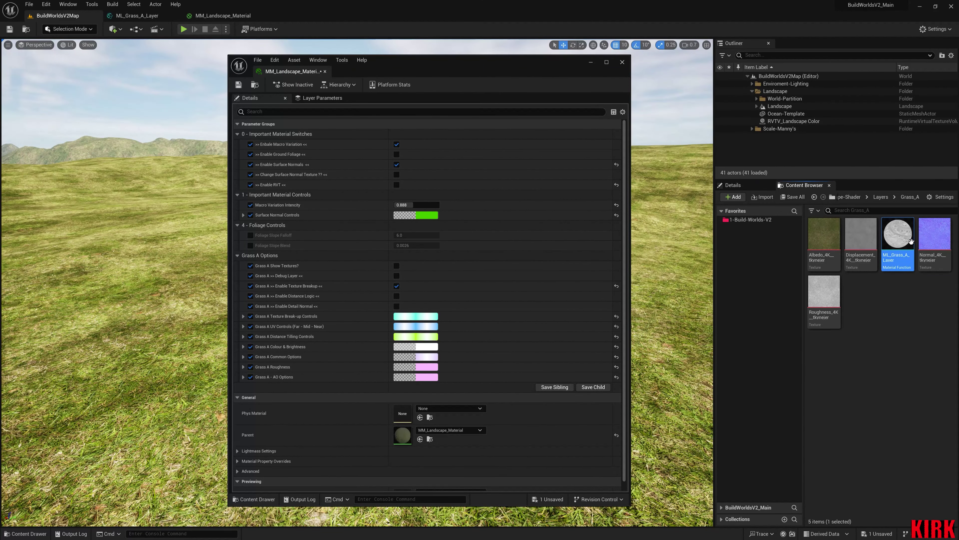
Select the Albedo, Displacement, Normal and Roughness textures together in the Grass_A folder
{"action": "left_click", "coordinate": [824, 236]}
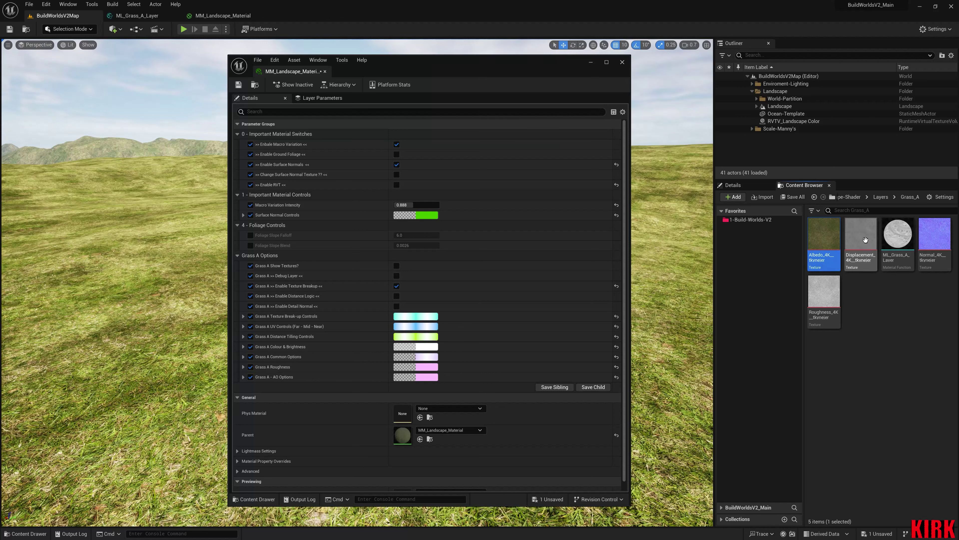
{"action": "left_click", "coordinate": [865, 240], "text": "ctrl"}
{"action": "left_click", "coordinate": [934, 236], "text": "ctrl"}
{"action": "left_click", "coordinate": [833, 302], "text": "ctrl"}
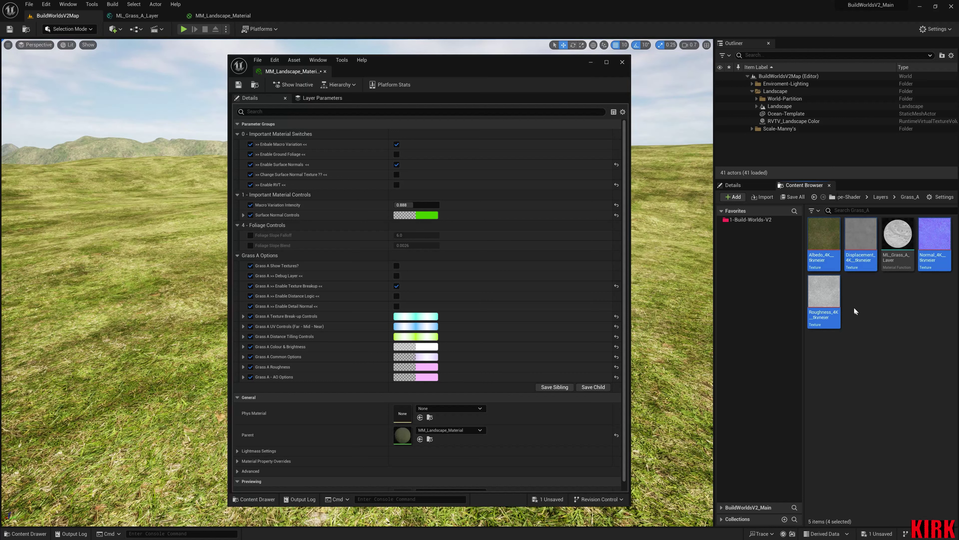
Return to the ML_Grass_A_Layer graph and select the Grass A ORD Texture node in the Material Textures group
{"action": "left_click", "coordinate": [149, 16]}
{"action": "left_click_drag", "start_coordinate": [472, 68], "coordinate": [886, 124]}
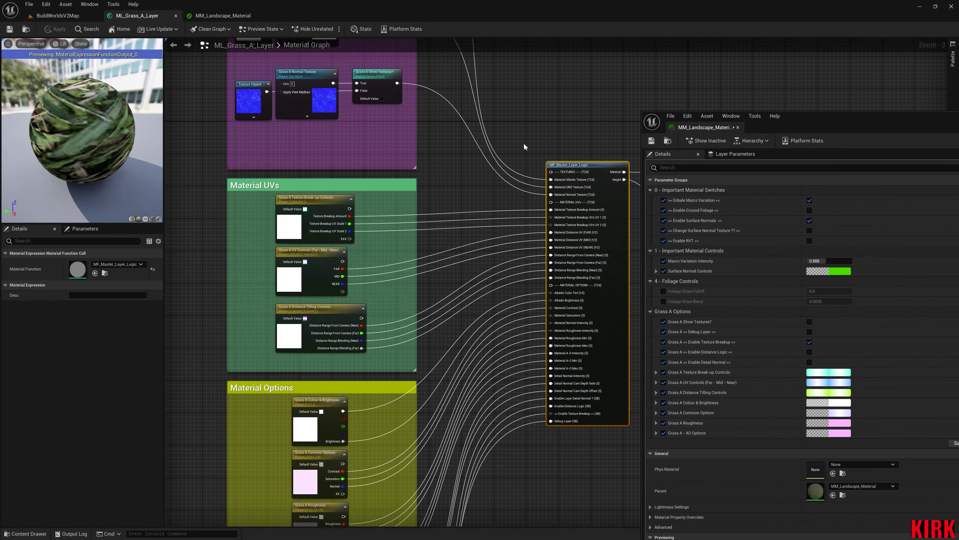
{"action": "right_click_drag", "start_coordinate": [524, 142], "coordinate": [567, 320]}
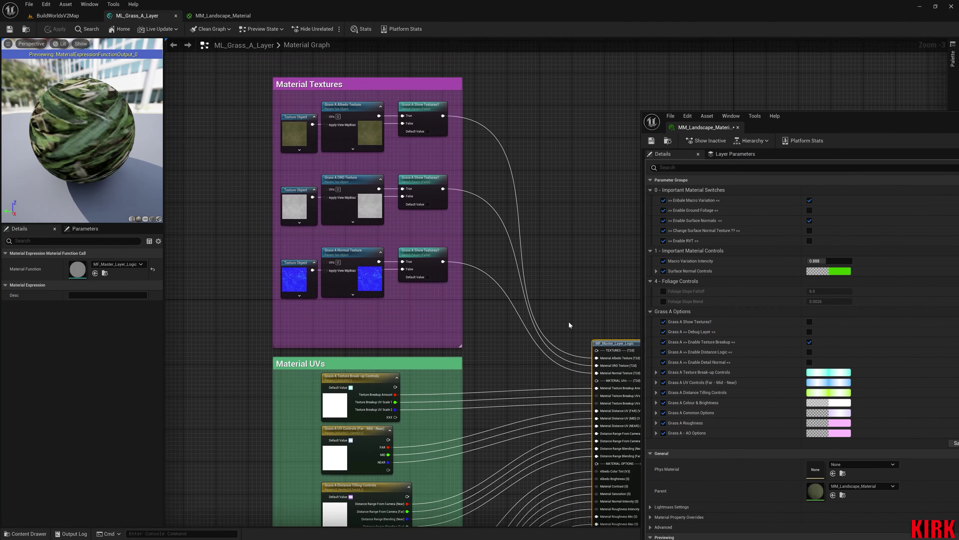
{"action": "left_click", "coordinate": [373, 208]}
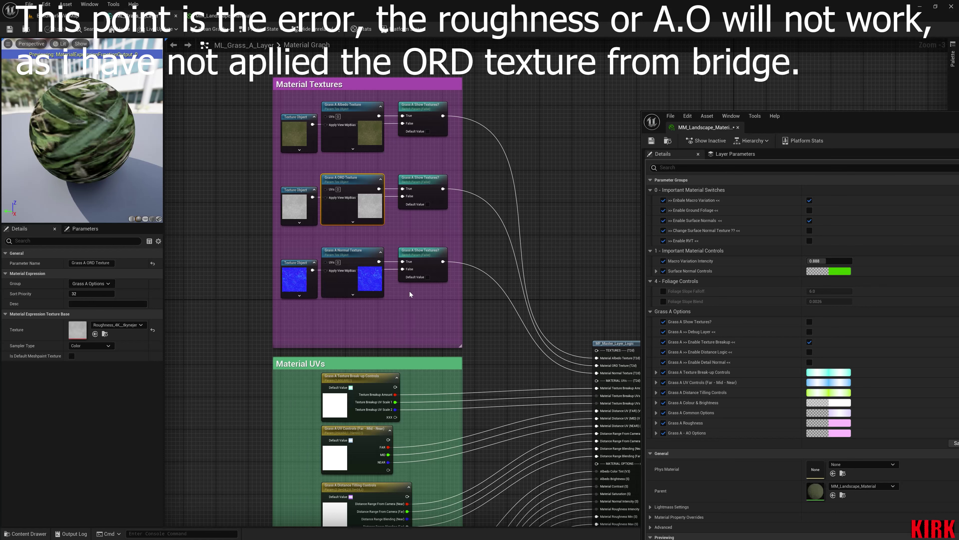
Save the MM_Landscape_Material instance and bring the whole ML_Grass_A_Layer node network into view
{"action": "right_click_drag", "start_coordinate": [512, 273], "coordinate": [367, 207]}
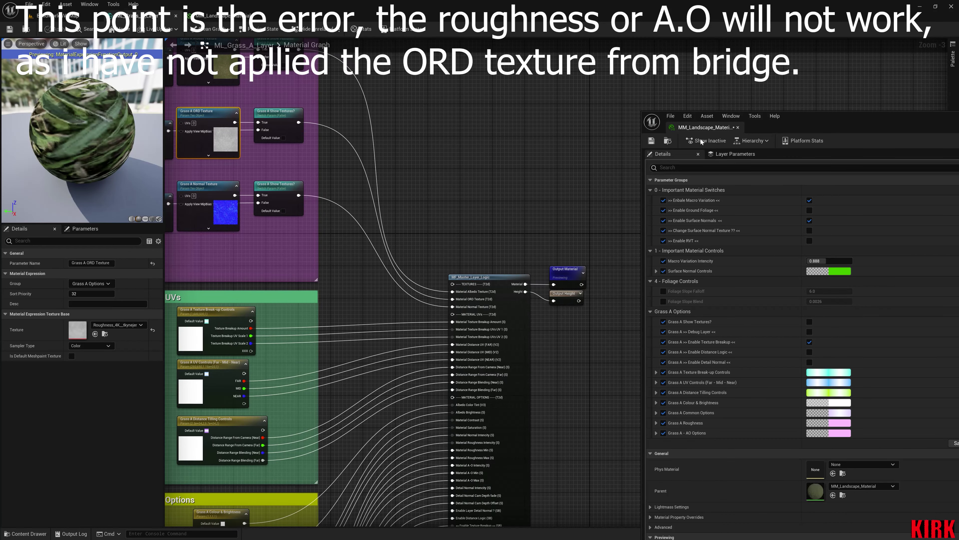
{"action": "left_click", "coordinate": [652, 141]}
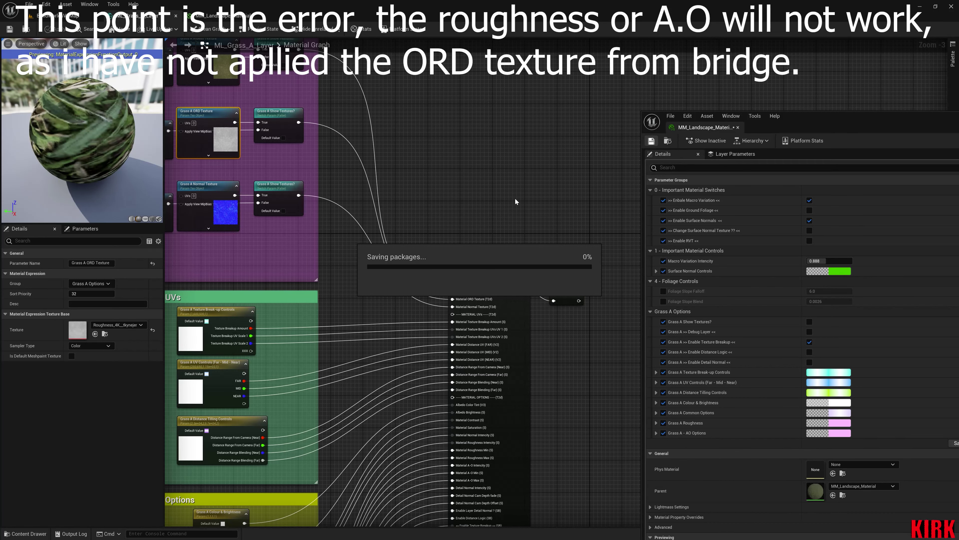
{"action": "right_click_drag", "start_coordinate": [408, 241], "coordinate": [449, 205]}
{"action": "scroll", "coordinate": [449, 202], "scroll_direction": "down", "scroll_amount": 5}
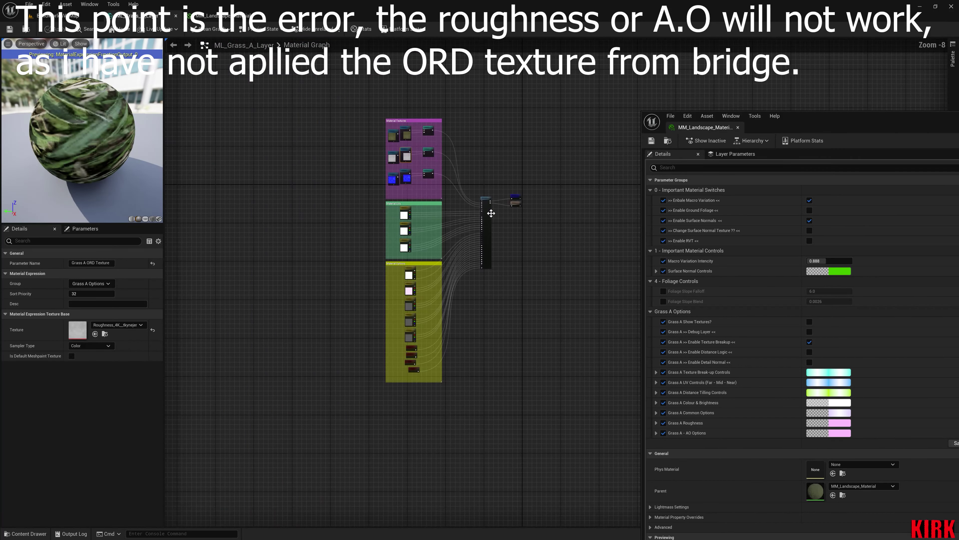
{"action": "scroll", "coordinate": [445, 268], "scroll_direction": "up", "scroll_amount": 2}
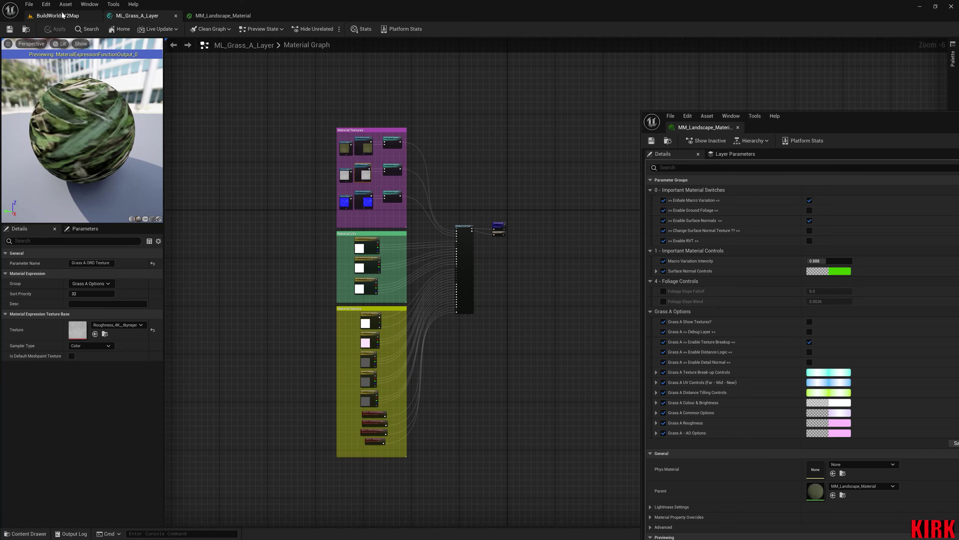
Return to BuildWorldsV2Map, narrow the material instance window beside the landscape, and widen its parameter name column
{"action": "left_click", "coordinate": [74, 17]}
{"action": "left_click_drag", "start_coordinate": [806, 119], "coordinate": [631, 73]}
{"action": "left_click_drag", "start_coordinate": [465, 114], "coordinate": [671, 114]}
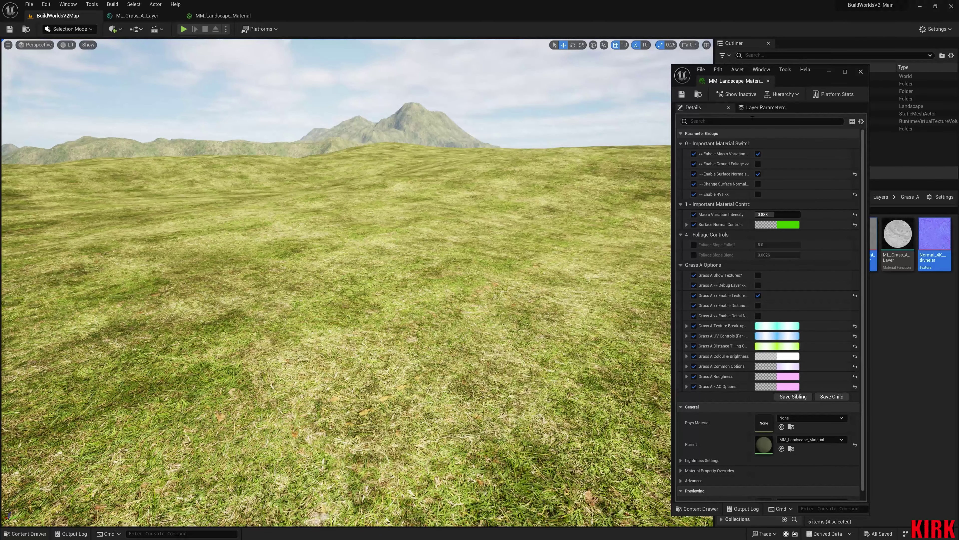
{"action": "left_click_drag", "start_coordinate": [753, 144], "coordinate": [789, 143]}
Fly over the landscape to examine the Grass A material near and far, from the mountains to the water
{"action": "right_click_drag", "start_coordinate": [509, 216], "coordinate": [471, 207]}
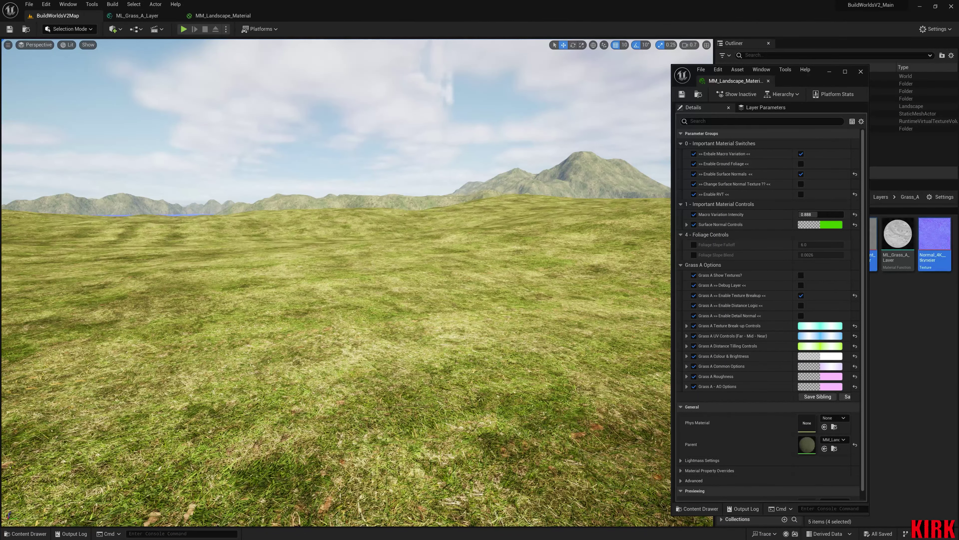
{"action": "key", "text": "w"}
{"action": "right_click_drag", "start_coordinate": [121, 62], "coordinate": [148, 76]}
{"action": "key", "text": "s"}
{"action": "right_click_drag", "start_coordinate": [515, 220], "coordinate": [493, 223]}
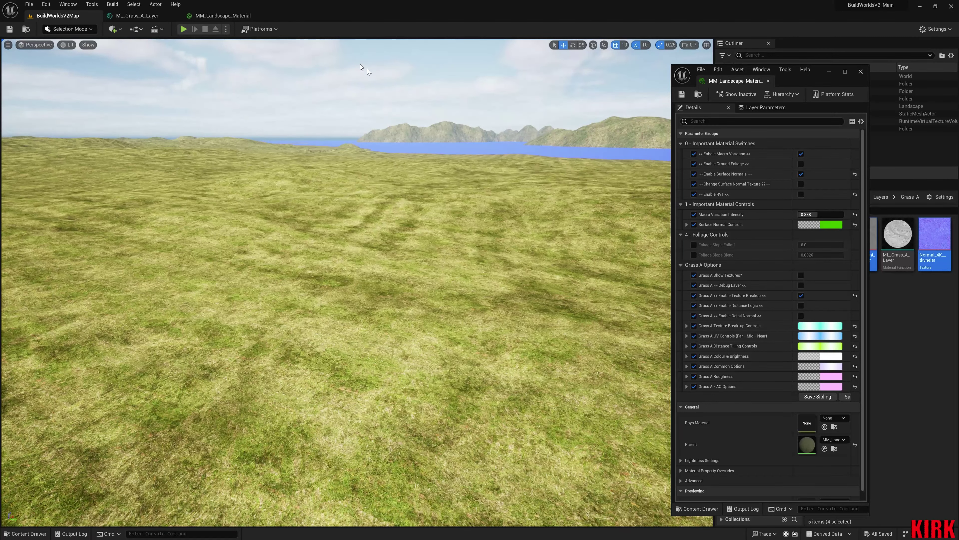
Uncover the Content Browser, review the Layers folder, and select ML_Grass_A_Layer inside Grass_A
{"action": "left_click_drag", "start_coordinate": [820, 78], "coordinate": [653, 89]}
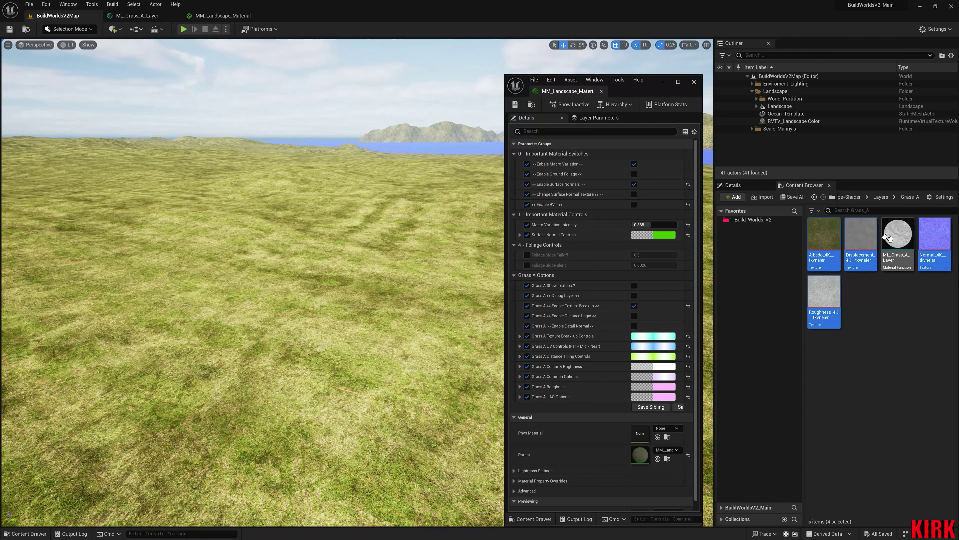
{"action": "left_click", "coordinate": [883, 197]}
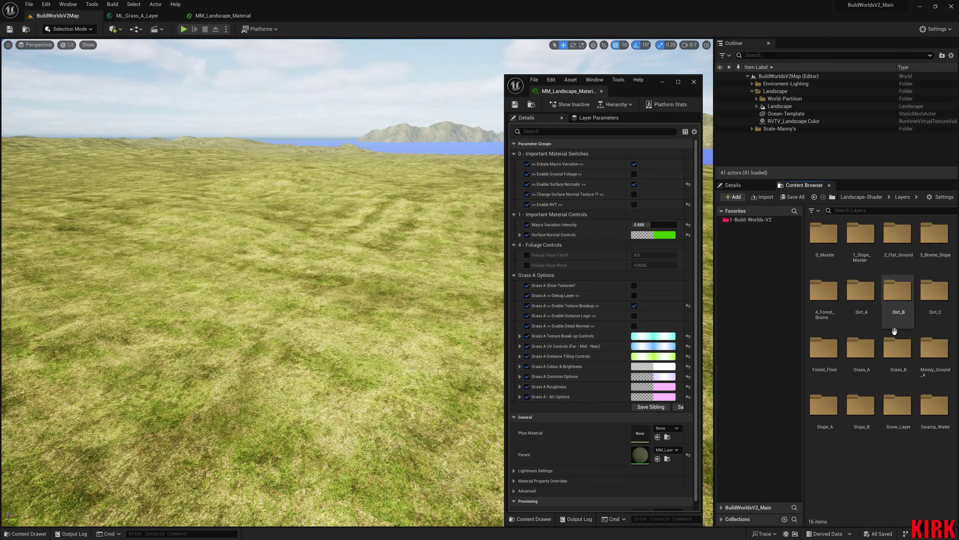
{"action": "double_click", "coordinate": [862, 353]}
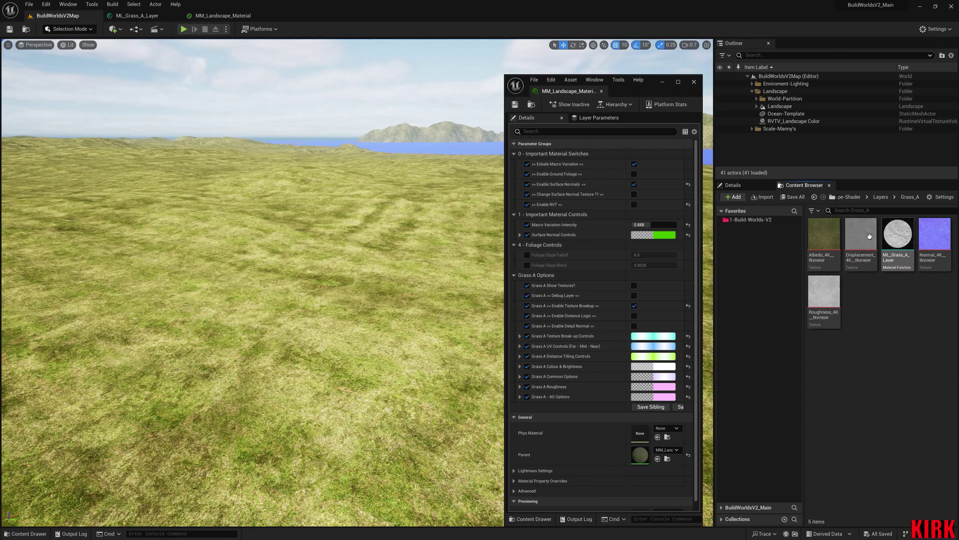
{"action": "left_click", "coordinate": [900, 260]}
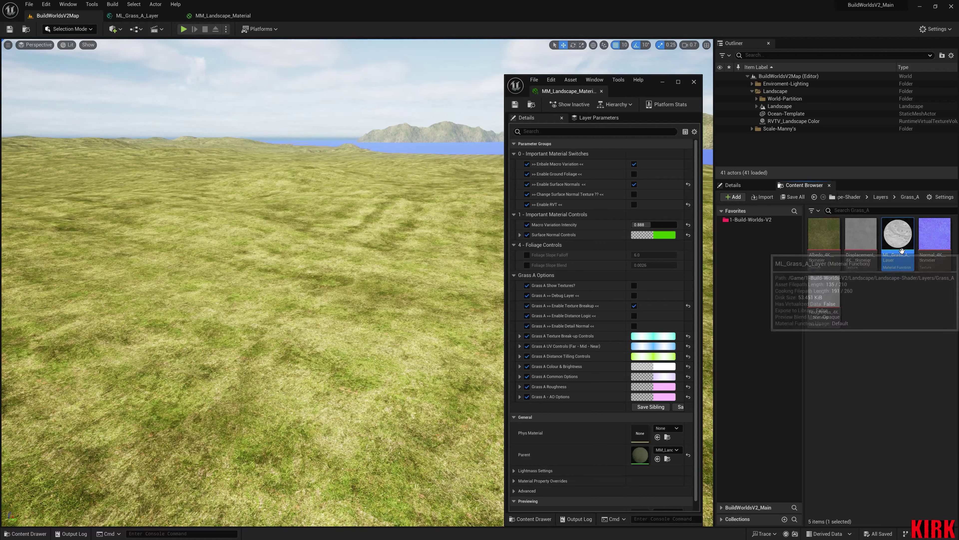
Go to the 0_Master folder under Layers and open the MF_Master_Layer function
{"action": "left_click", "coordinate": [883, 198]}
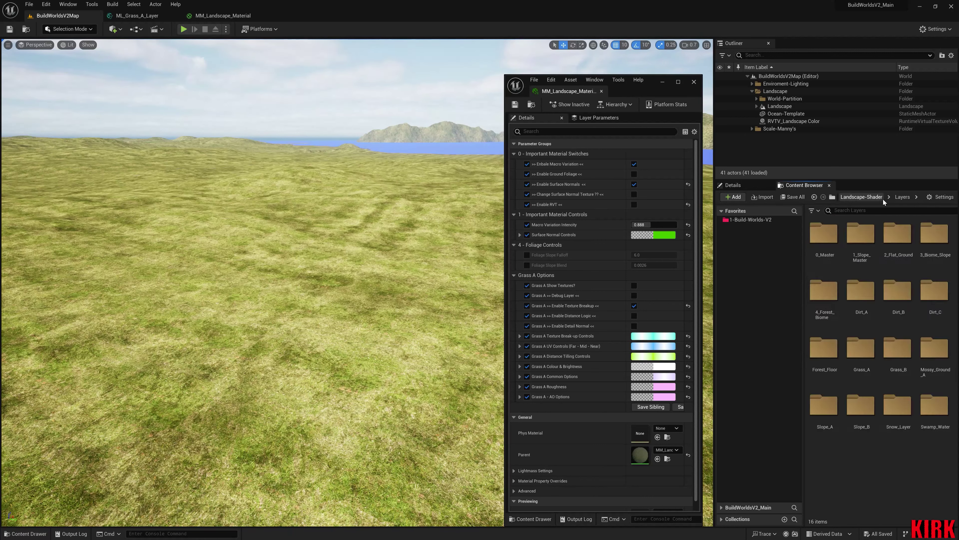
{"action": "double_click", "coordinate": [834, 241]}
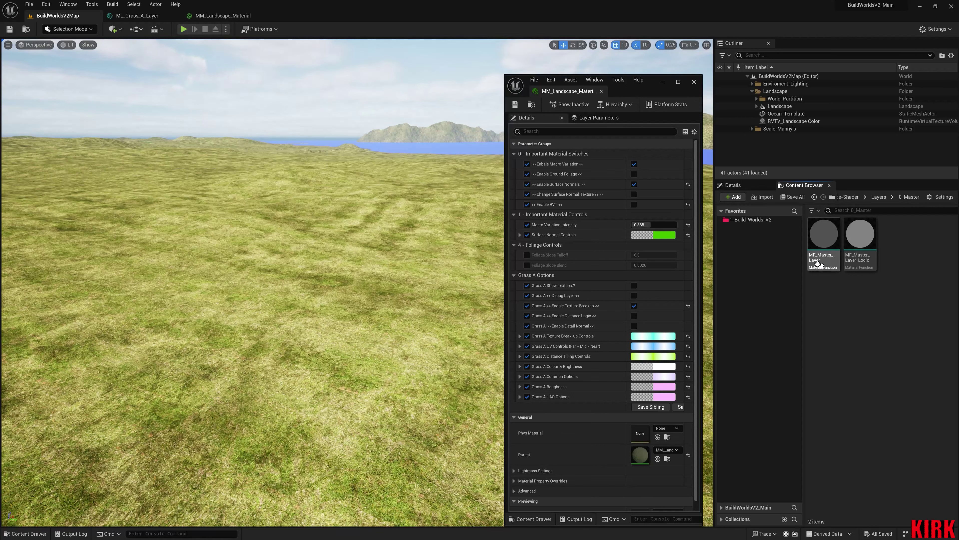
{"action": "left_click", "coordinate": [825, 247]}
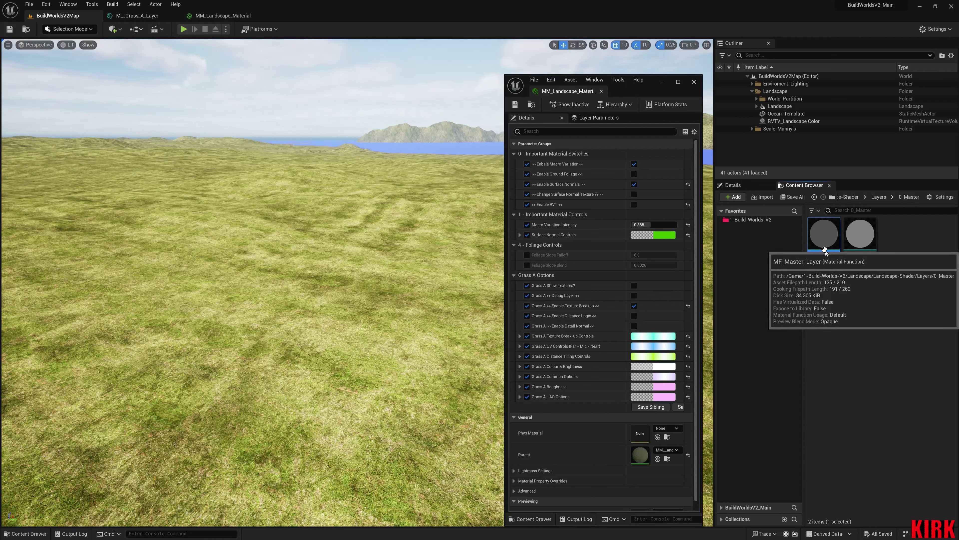
{"action": "double_click", "coordinate": [825, 249]}
Examine the MF_Master_Layer_Logic node's UV and material option inputs in the MF_Master_Layer graph
{"action": "scroll", "coordinate": [616, 288], "scroll_direction": "up", "scroll_amount": 5}
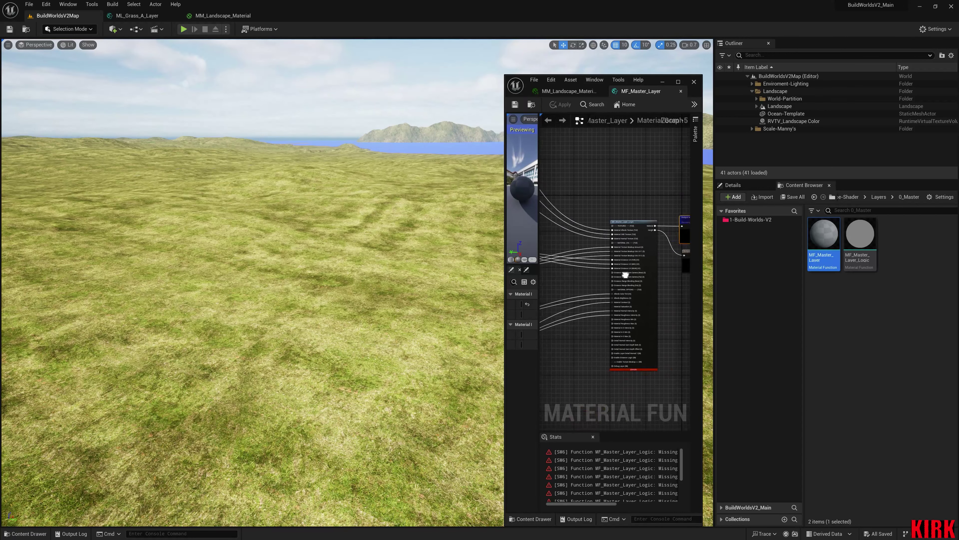
{"action": "scroll", "coordinate": [627, 289], "scroll_direction": "up", "scroll_amount": 3}
{"action": "right_click_drag", "start_coordinate": [657, 360], "coordinate": [665, 373]}
{"action": "right_click_drag", "start_coordinate": [662, 328], "coordinate": [642, 391]}
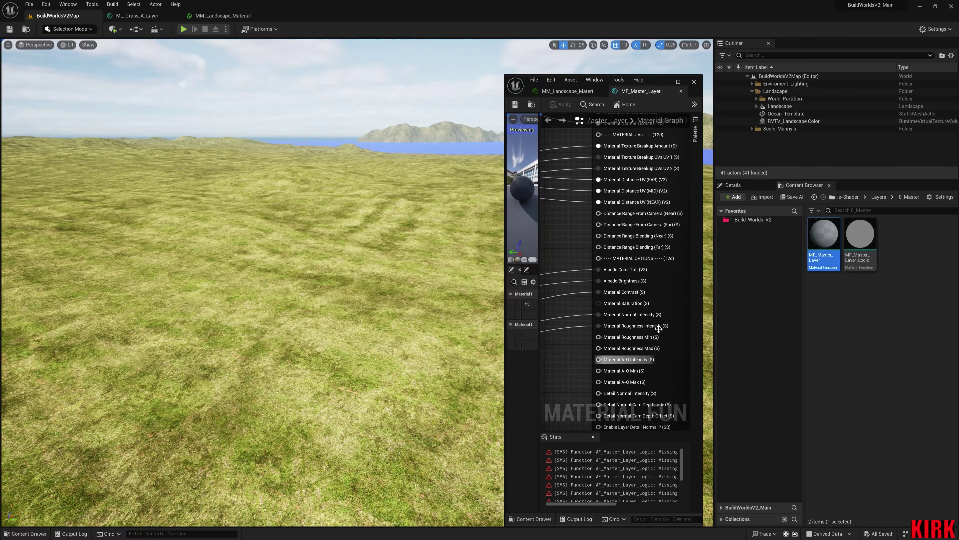
{"action": "scroll", "coordinate": [658, 329], "scroll_direction": "down", "scroll_amount": 3}
{"action": "right_click_drag", "start_coordinate": [634, 322], "coordinate": [644, 296]}
{"action": "scroll", "coordinate": [645, 296], "scroll_direction": "down", "scroll_amount": 2}
{"action": "right_click_drag", "start_coordinate": [630, 340], "coordinate": [660, 268]}
{"action": "scroll", "coordinate": [602, 309], "scroll_direction": "down", "scroll_amount": 1}
{"action": "right_click_drag", "start_coordinate": [602, 310], "coordinate": [569, 279]}
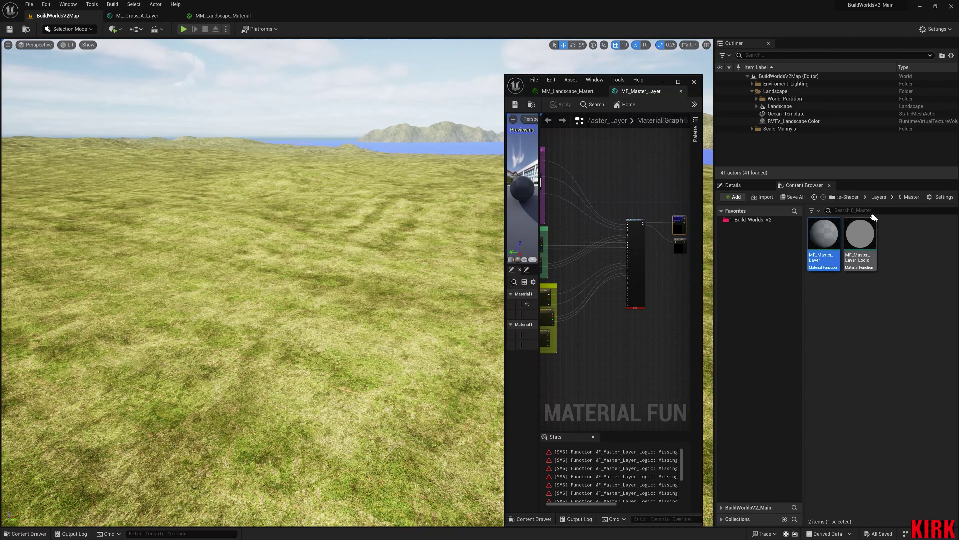
Return to the Grass_A layer folder and close the MF_Master_Layer function
{"action": "left_click", "coordinate": [879, 197]}
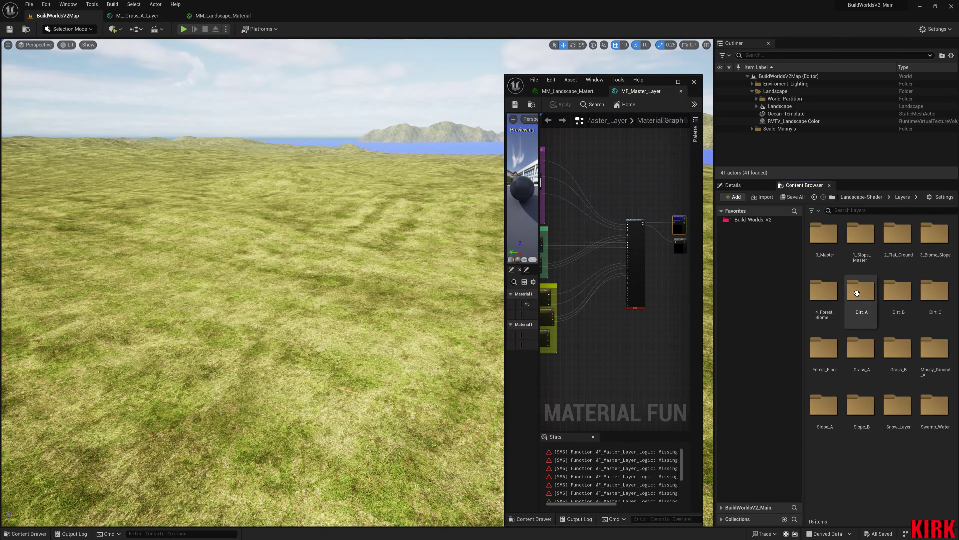
{"action": "double_click", "coordinate": [861, 350]}
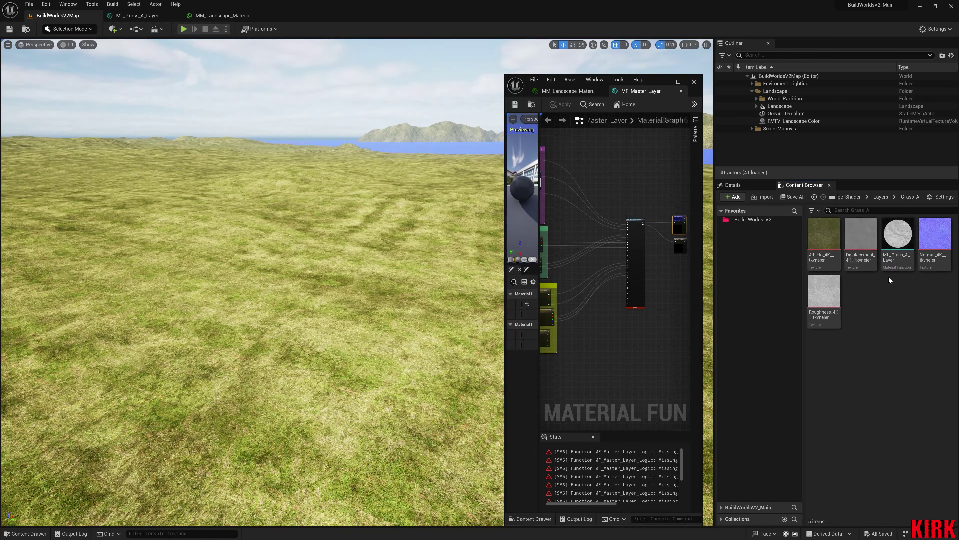
{"action": "left_click", "coordinate": [681, 91]}
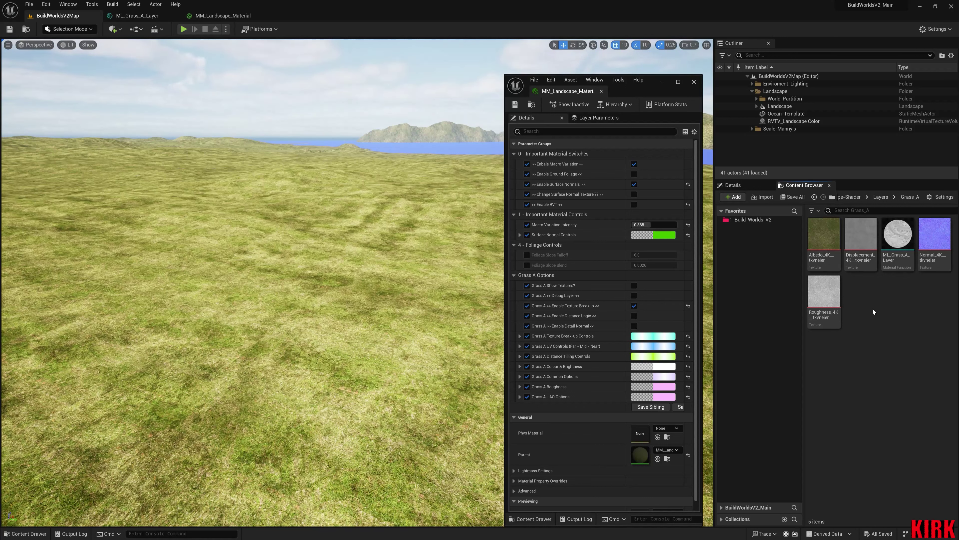
Look around the grass landscape again and shift the material instance window slightly up
{"action": "right_click_drag", "start_coordinate": [442, 254], "coordinate": [551, 232]}
{"action": "right_click_drag", "start_coordinate": [264, 265], "coordinate": [264, 265]}
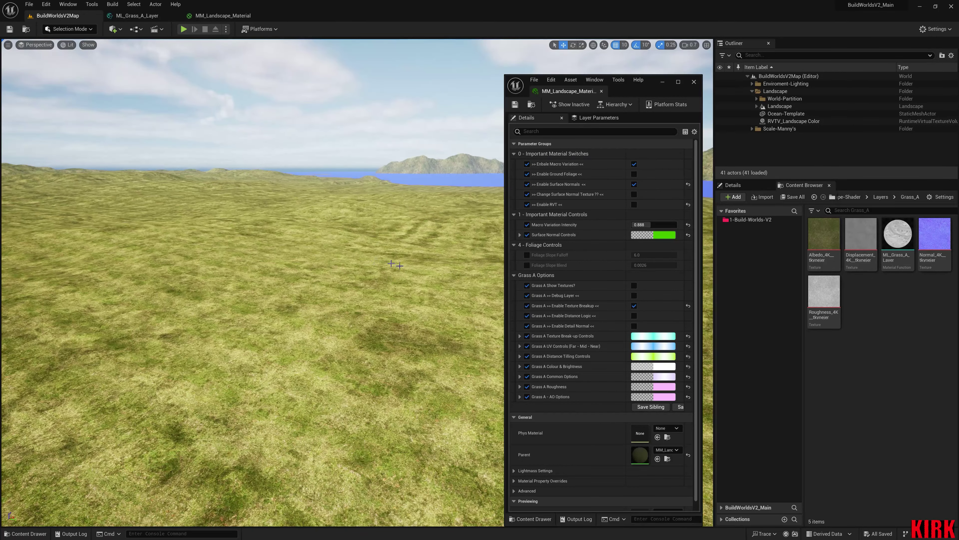
{"action": "mouse_move", "coordinate": [633, 89]}
{"action": "left_mouse_down"}
{"action": "mouse_move", "coordinate": [659, 64]}
{"action": "mouse_move", "coordinate": [625, 72]}
{"action": "left_mouse_up"}
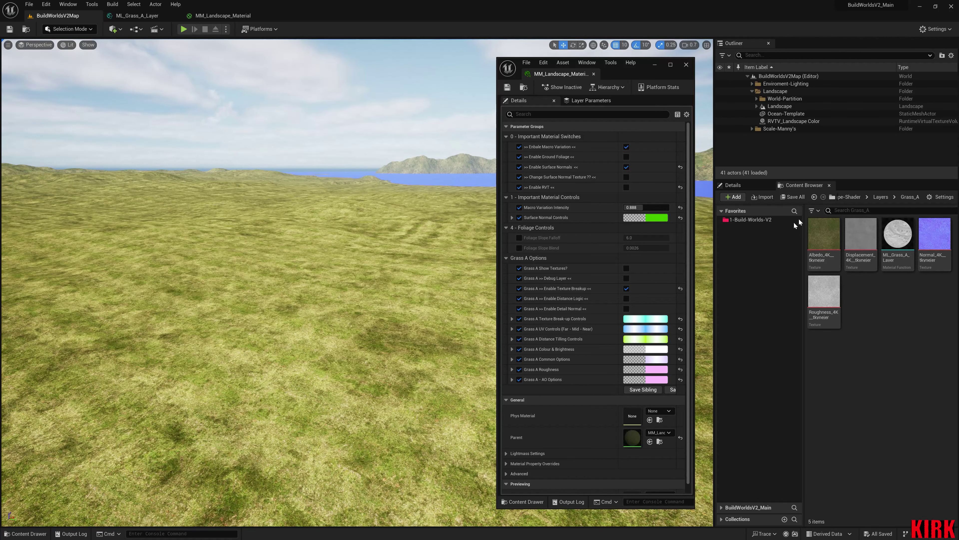
Open Greenland_Biome from the MM_Landscape_Material graph, hide its stats, examine the snow, slope and flat area groups, and close it
{"action": "left_click", "coordinate": [223, 15]}
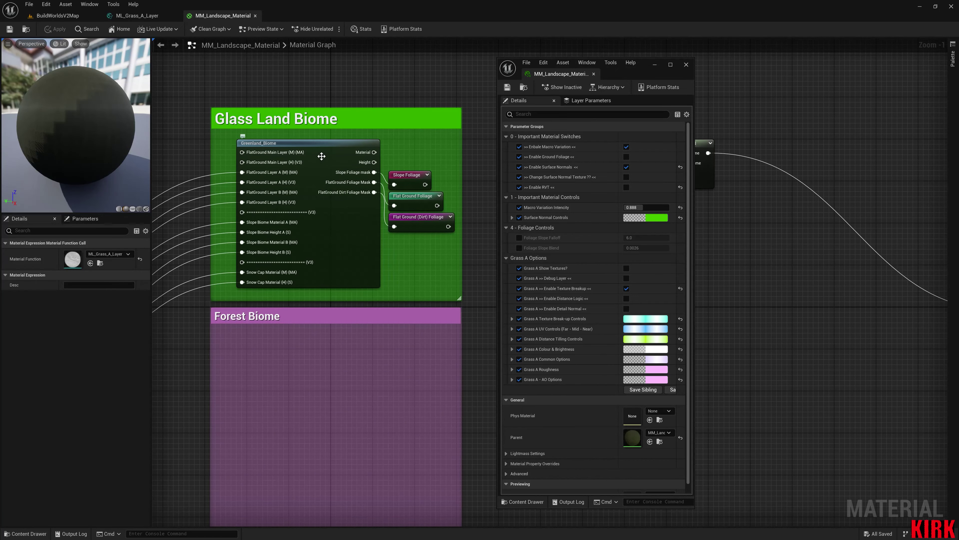
{"action": "double_click", "coordinate": [321, 168]}
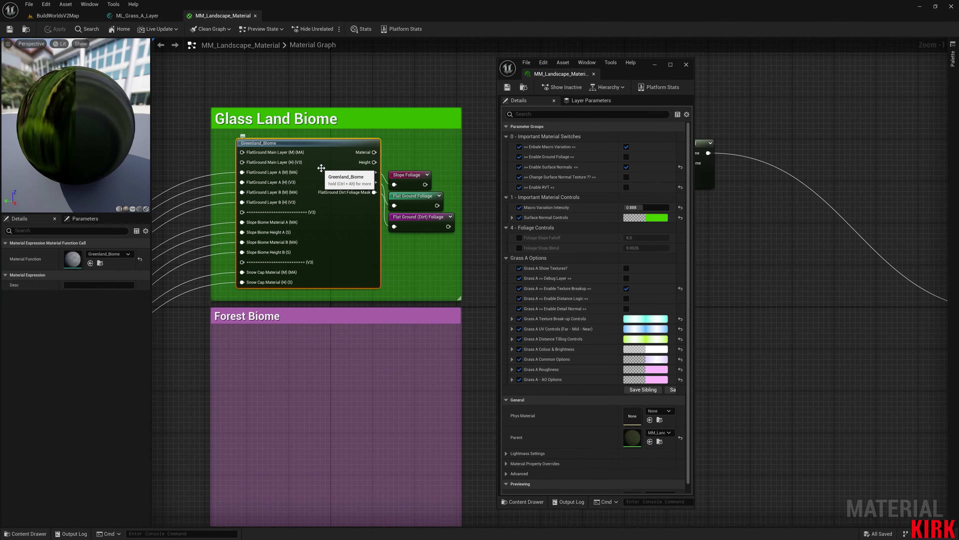
{"action": "scroll", "coordinate": [346, 152], "scroll_direction": "down", "scroll_amount": 4}
{"action": "right_click_drag", "start_coordinate": [403, 103], "coordinate": [411, 266]}
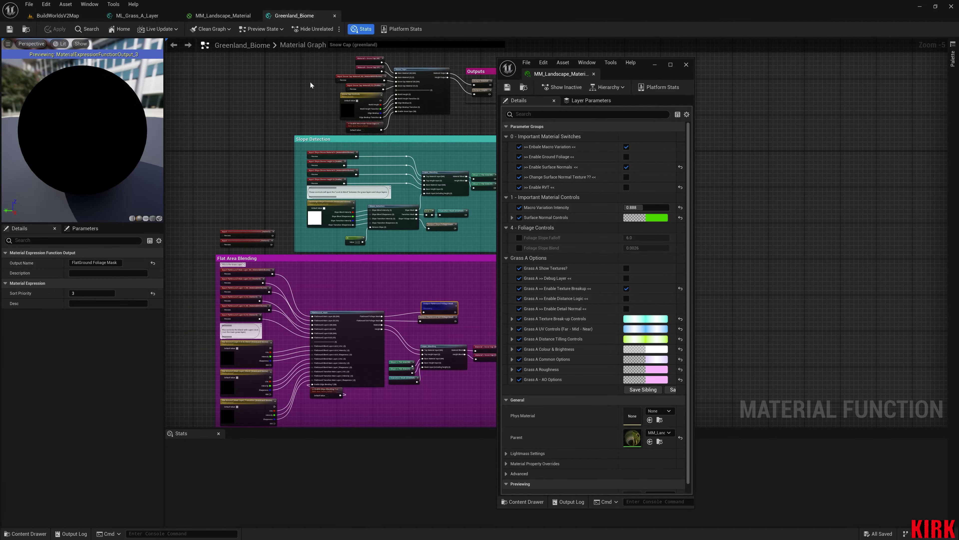
{"action": "left_click", "coordinate": [360, 28]}
{"action": "right_click_drag", "start_coordinate": [436, 140], "coordinate": [417, 161]}
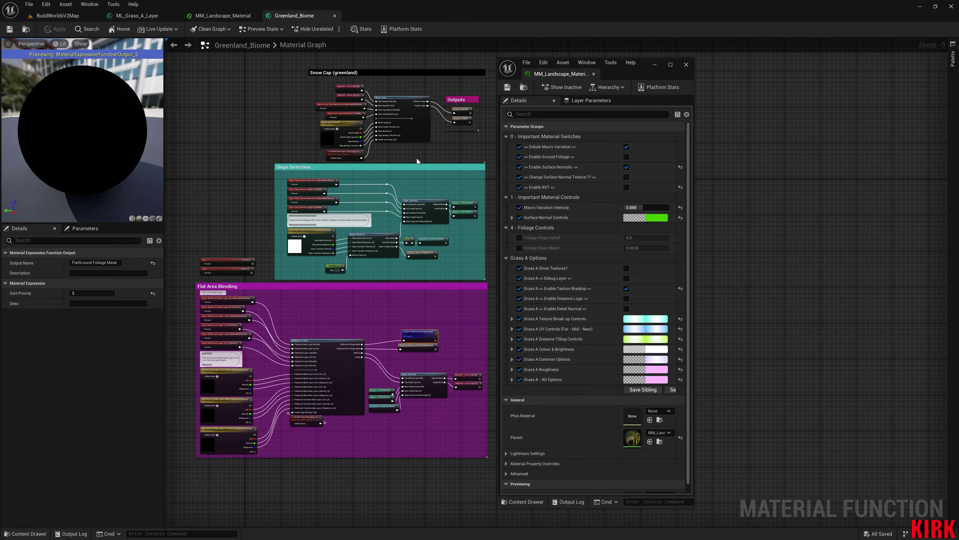
{"action": "left_click", "coordinate": [335, 16]}
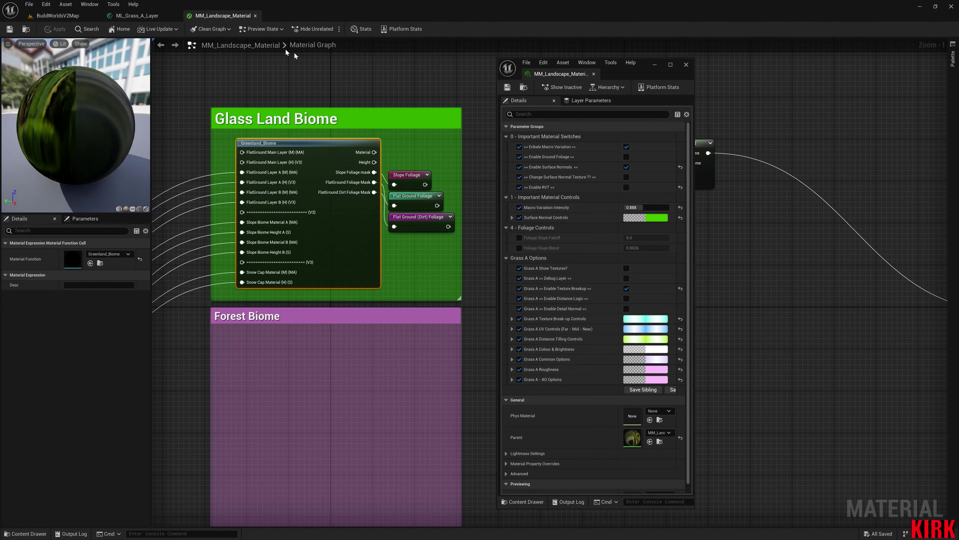
Return to BuildWorldsV2Map and view the landscape toward the mountains across the water
{"action": "left_click", "coordinate": [61, 20]}
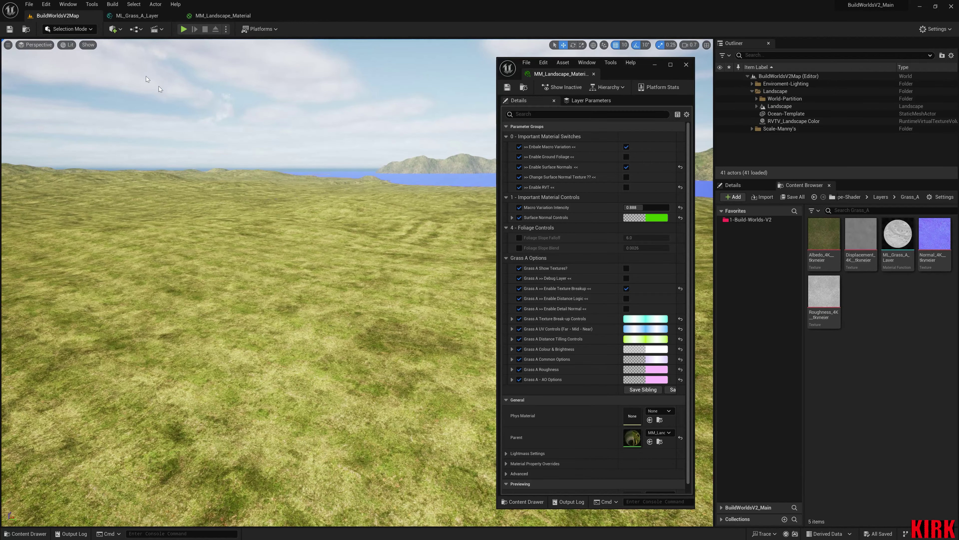
{"action": "right_click_drag", "start_coordinate": [344, 186], "coordinate": [344, 187]}
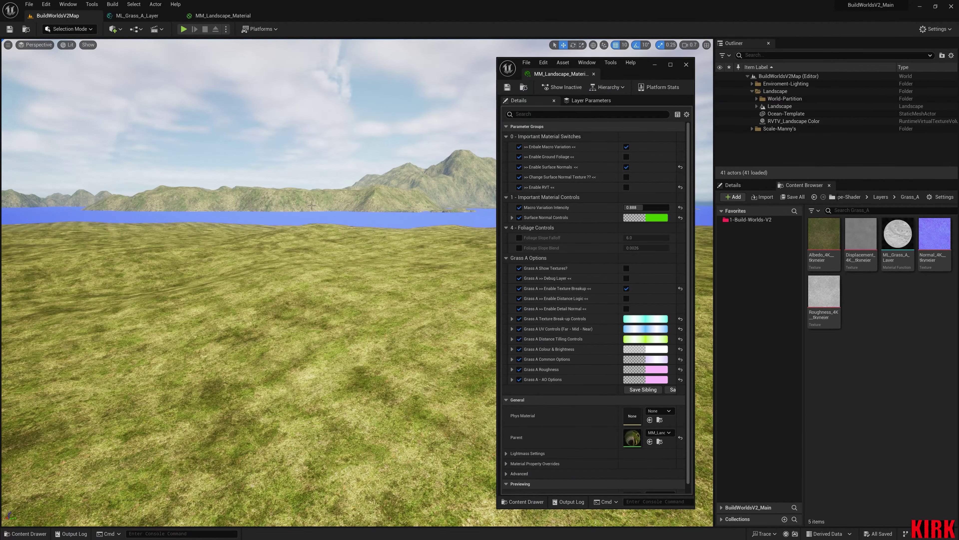